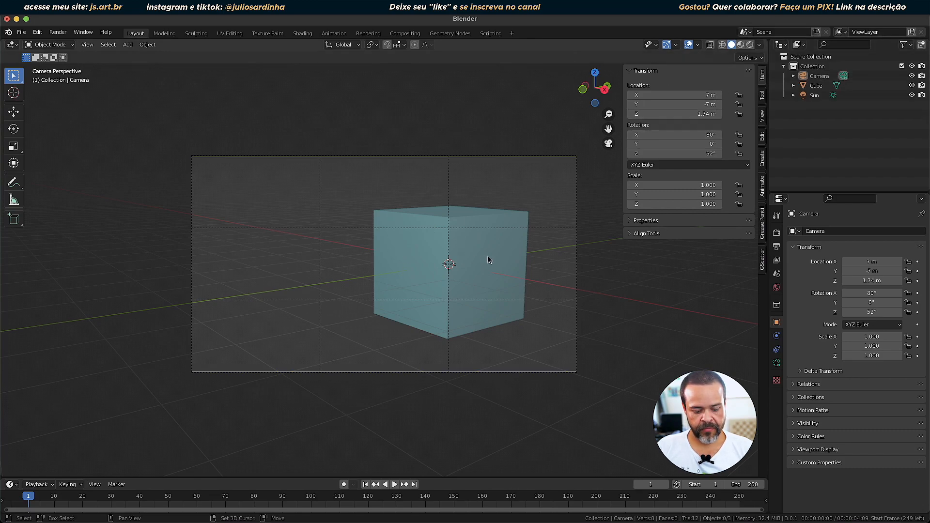
Add a second camera to the scene.
key("shift+a")
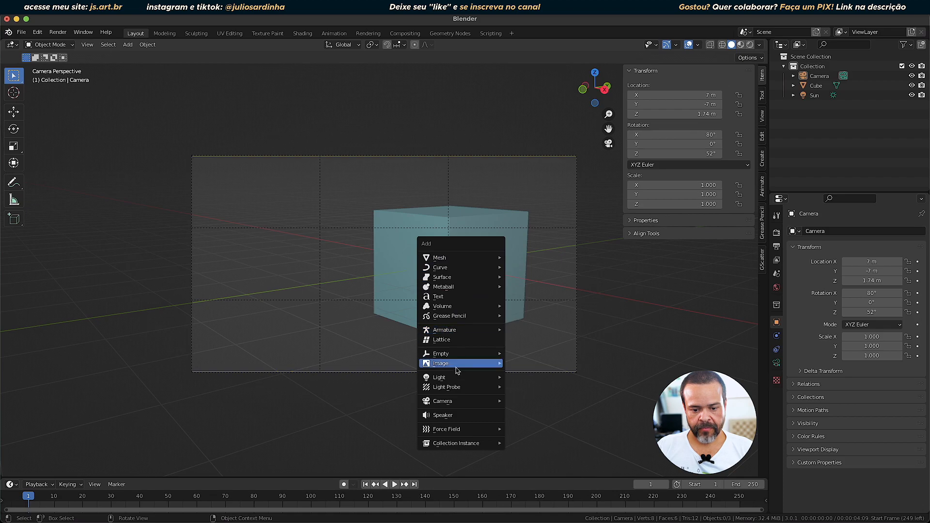
mouse_move(455, 401)
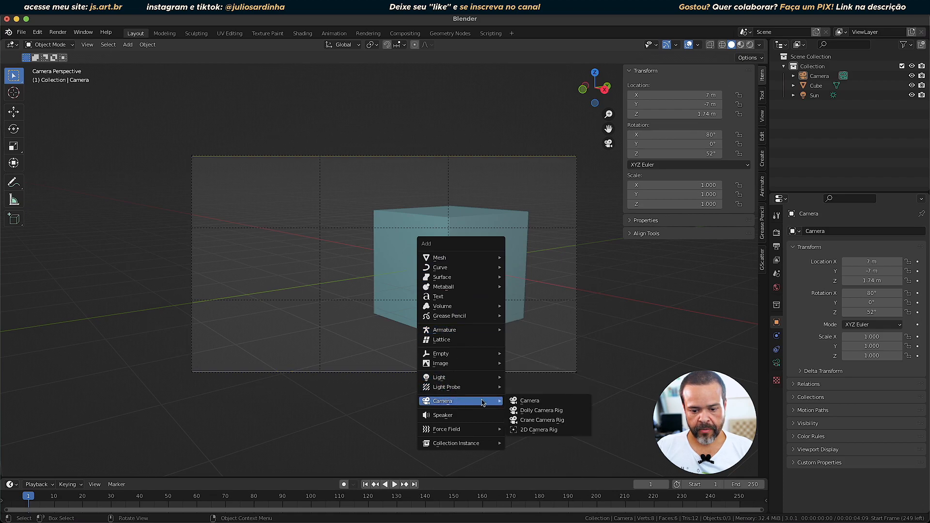
left_click(537, 402)
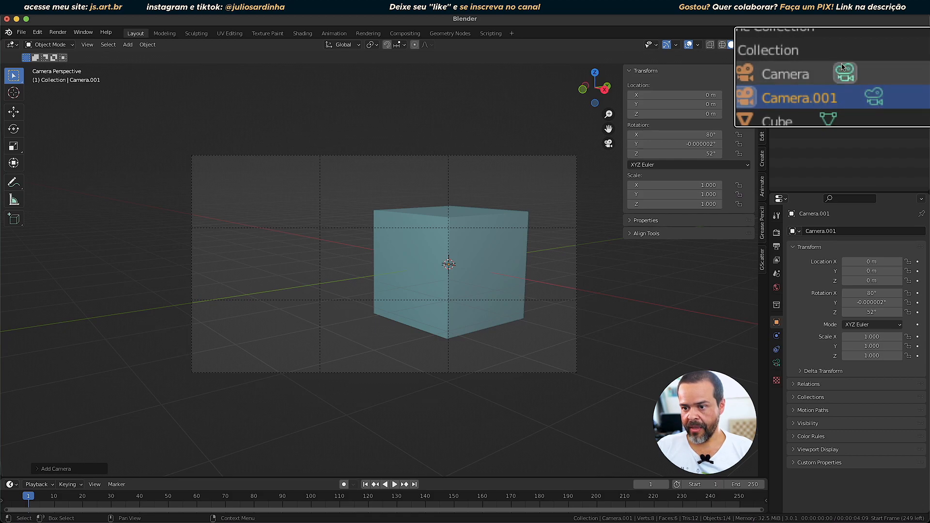
Make Camera.001 the active scene camera.
scroll(554, 167, "down", 5)
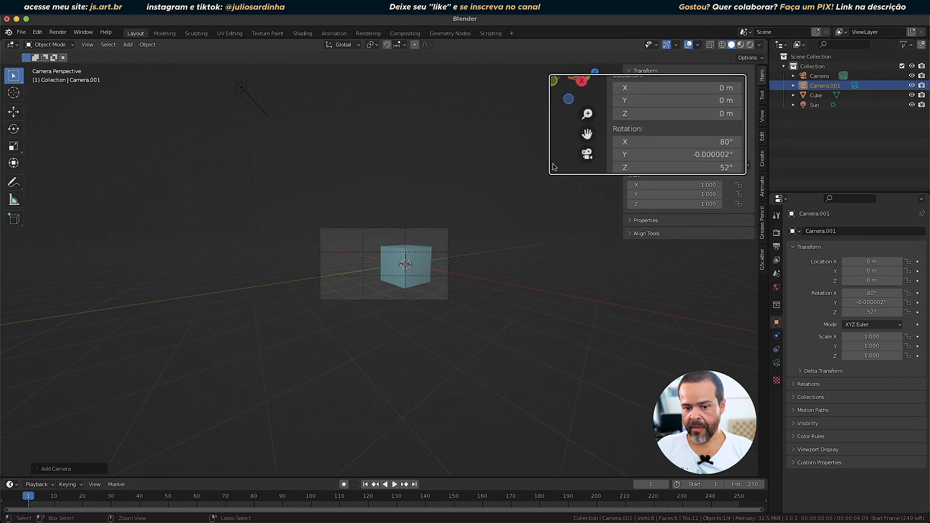
scroll(489, 311, "up", 5)
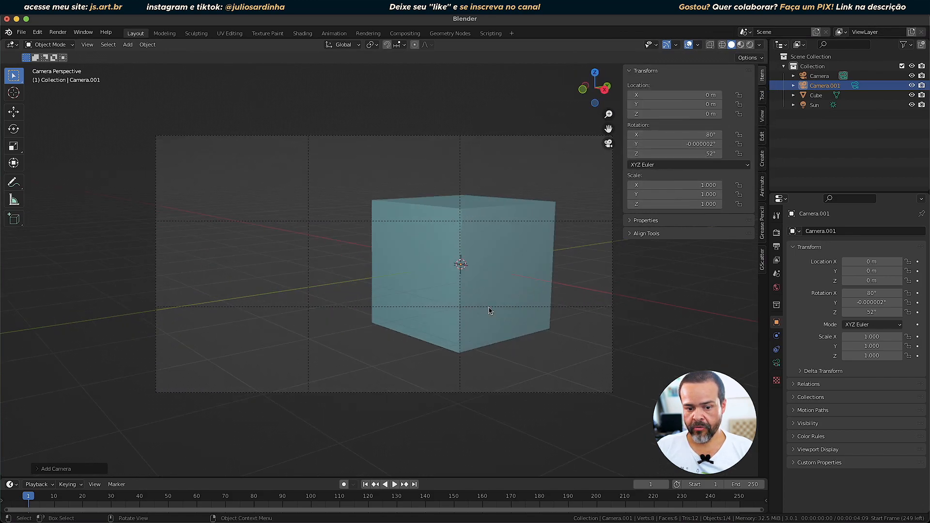
scroll(489, 311, "up", 1)
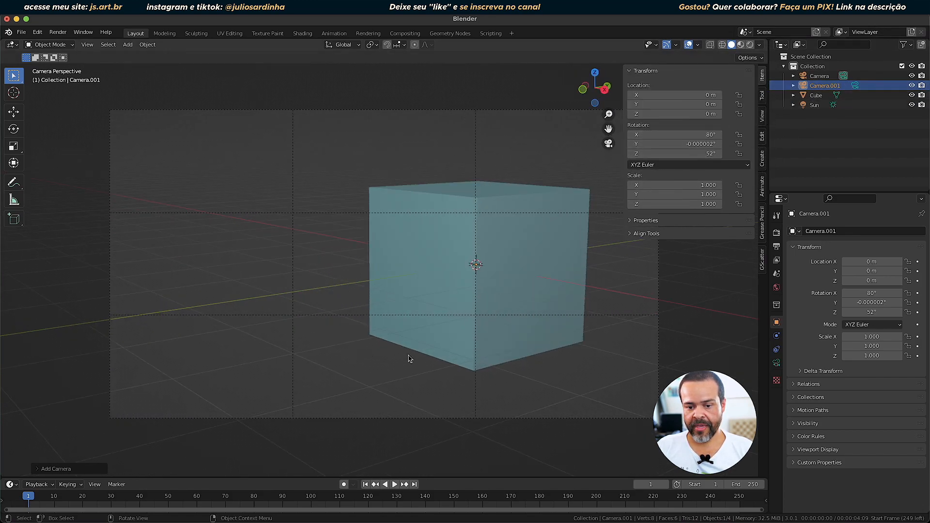
left_click(856, 88)
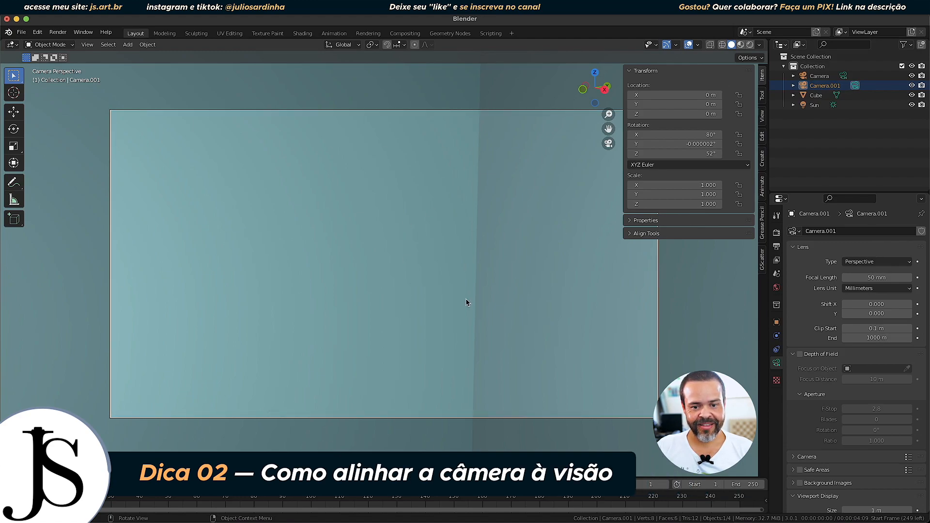
Align the active camera to a free low-angle perspective view that shows two sides of the cube.
middle_click_drag(707, 317, 701, 319)
scroll(700, 320, "down", 12)
scroll(647, 318, "up", 4)
middle_click_drag(532, 348, 510, 370)
scroll(512, 353, "down", 3)
middle_click_drag(463, 342, 428, 316)
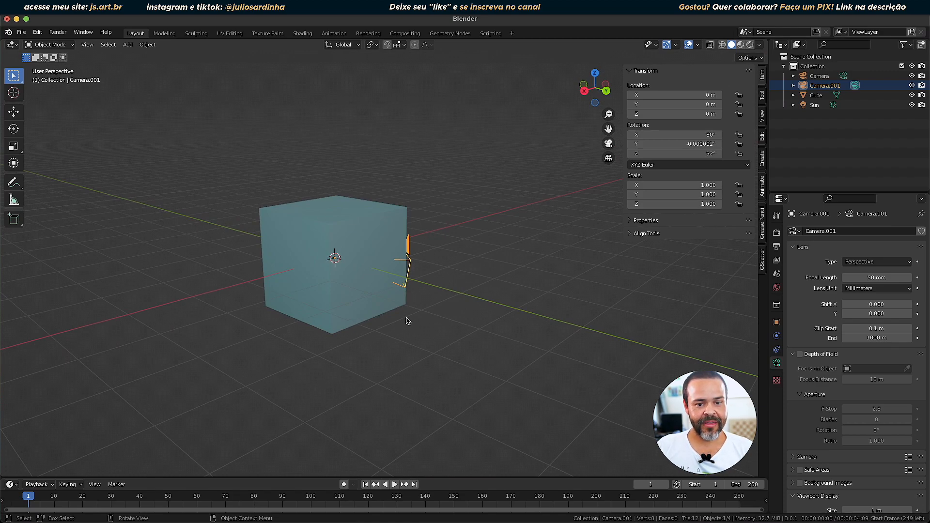
middle_click_drag(473, 352, 562, 350)
scroll(564, 349, "up", 5)
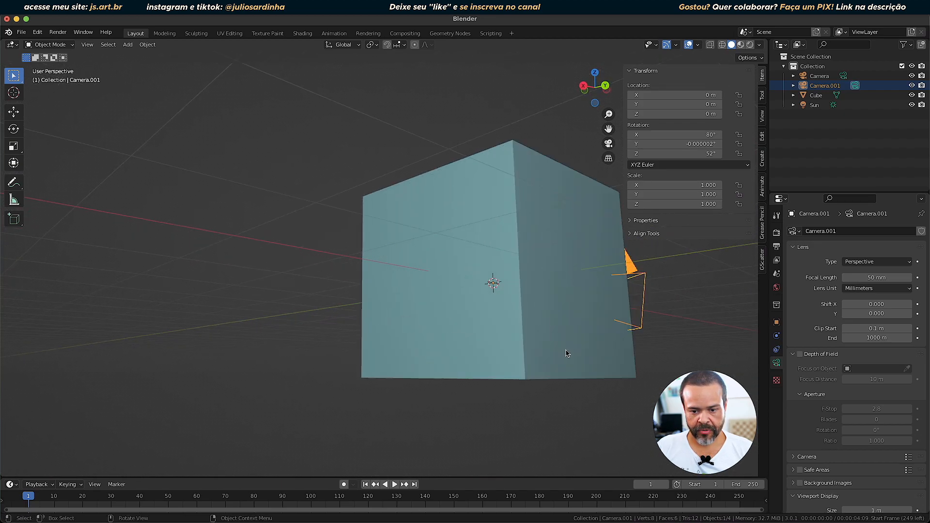
middle_click_drag(498, 347, 487, 363)
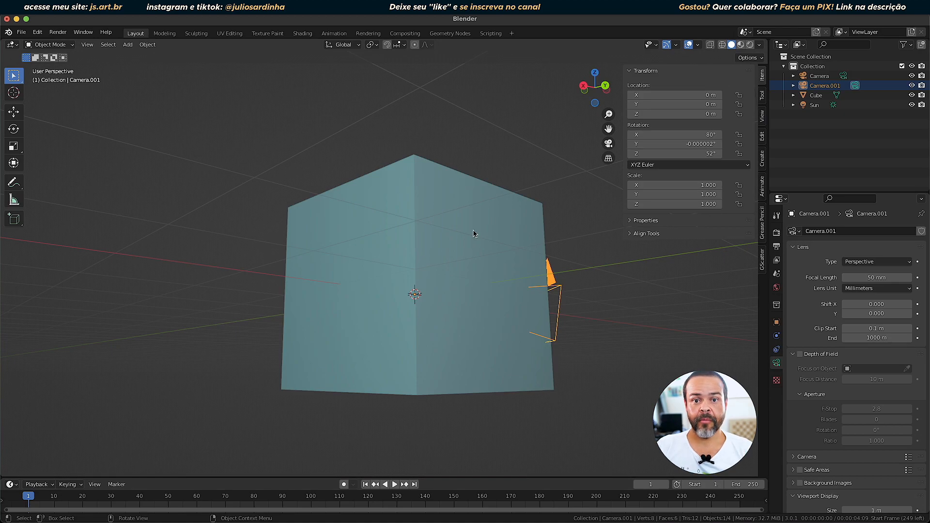
left_click(88, 45)
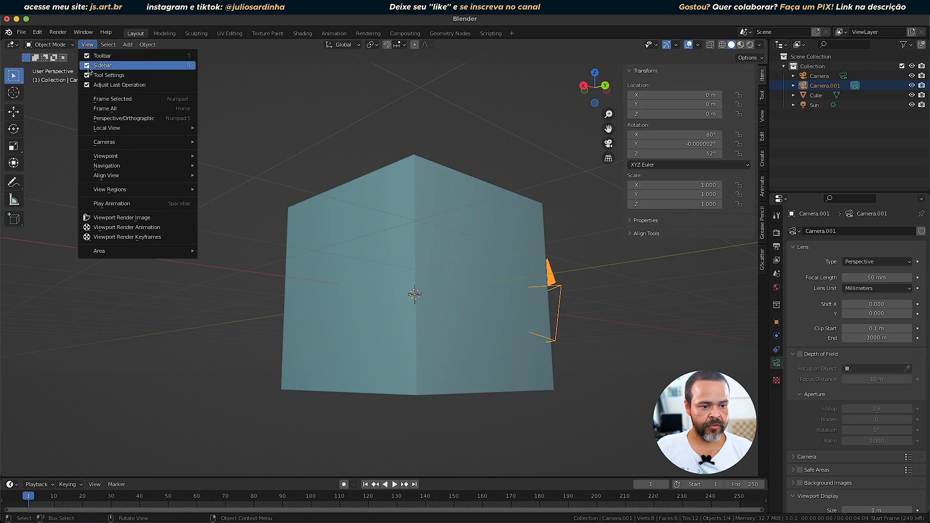
mouse_move(107, 175)
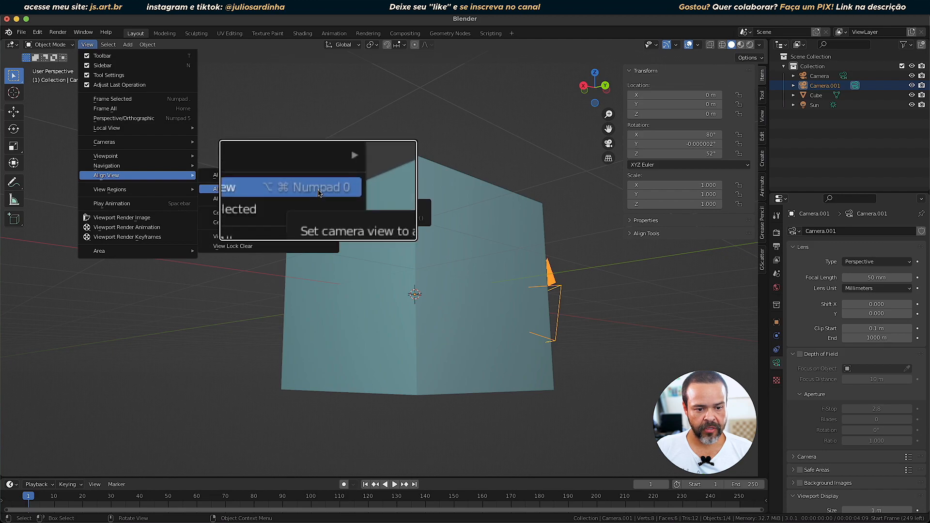
left_click(284, 192)
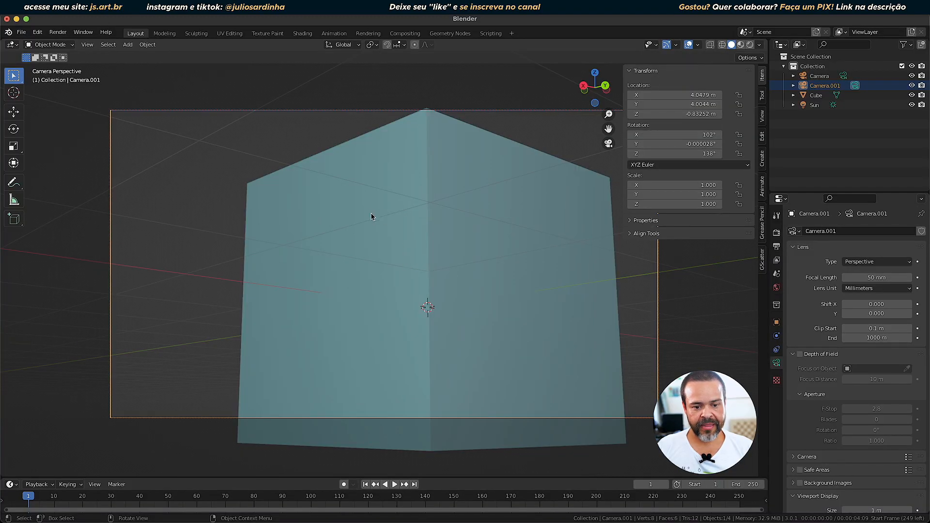
Add the Align Active Camera to View command to Quick Favorites.
key("q")
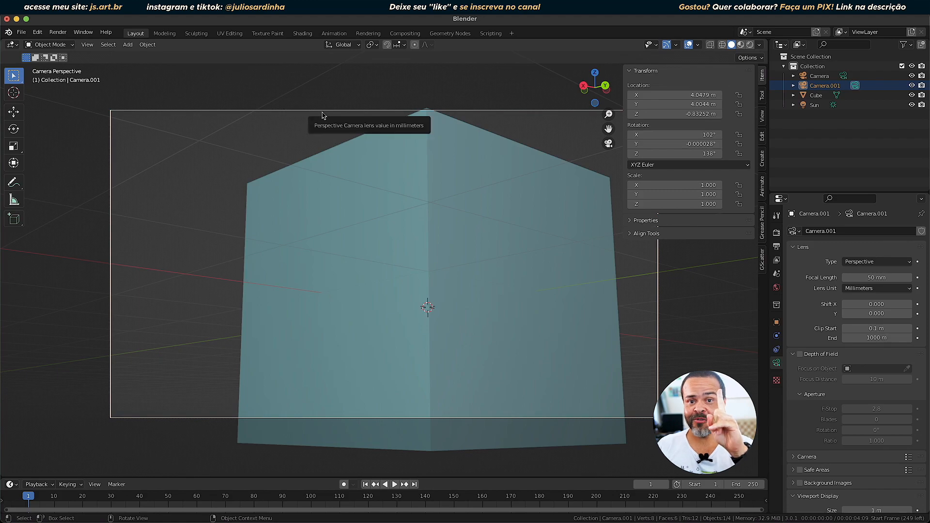
left_click(89, 46)
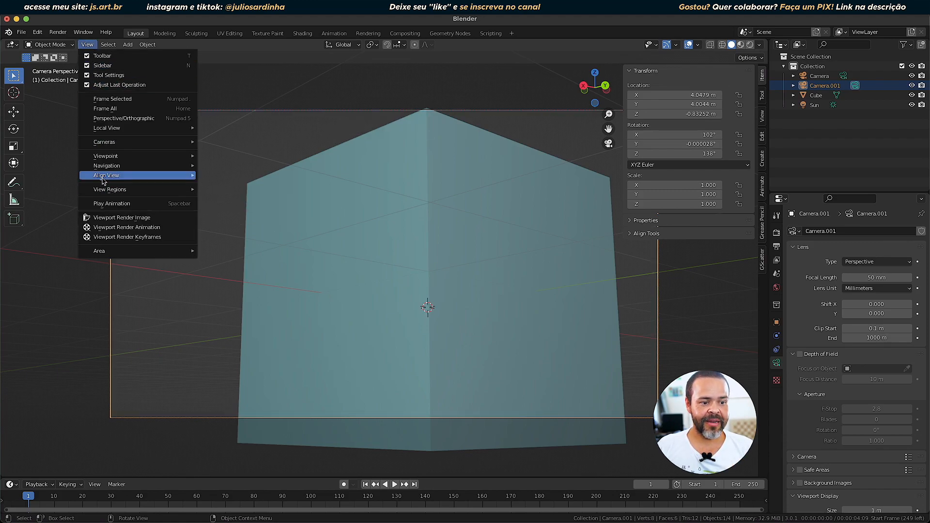
mouse_move(103, 179)
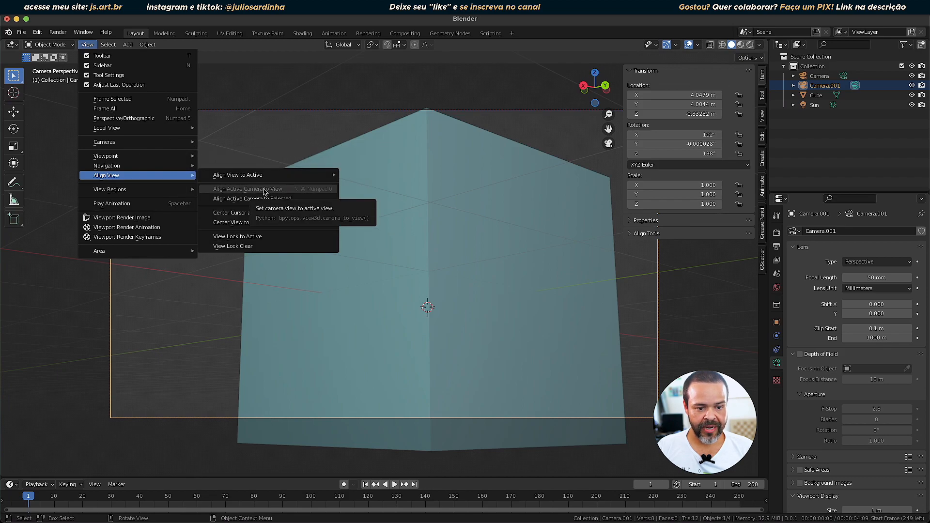
right_click(264, 190)
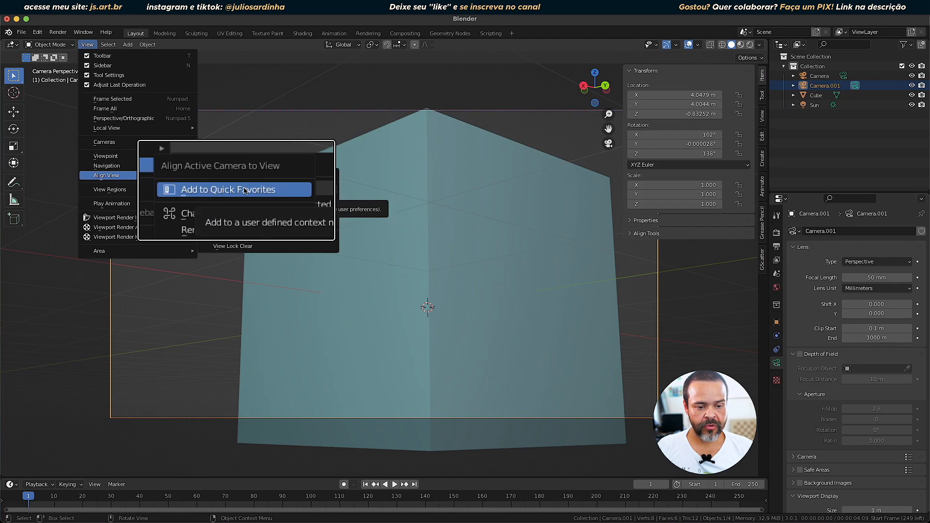
left_click(248, 190)
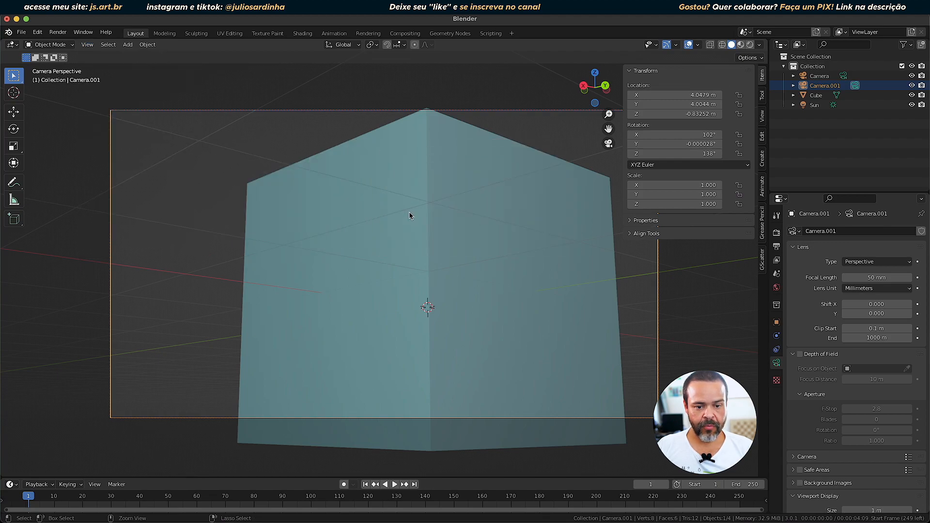
Align Camera.001 to a new, closer view of the cube with the command stored in Quick Favorites.
middle_click_drag(705, 323, 695, 322)
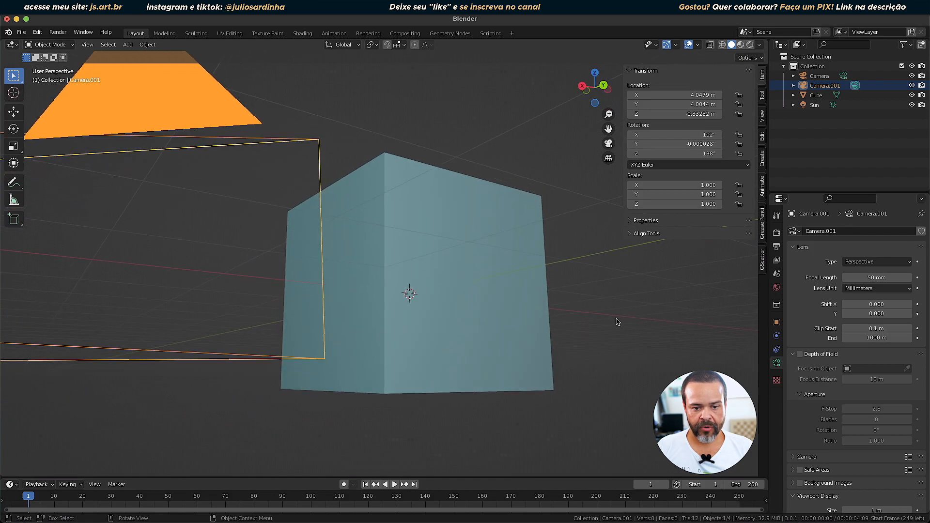
scroll(616, 315, "up", 6)
scroll(616, 307, "down", 2)
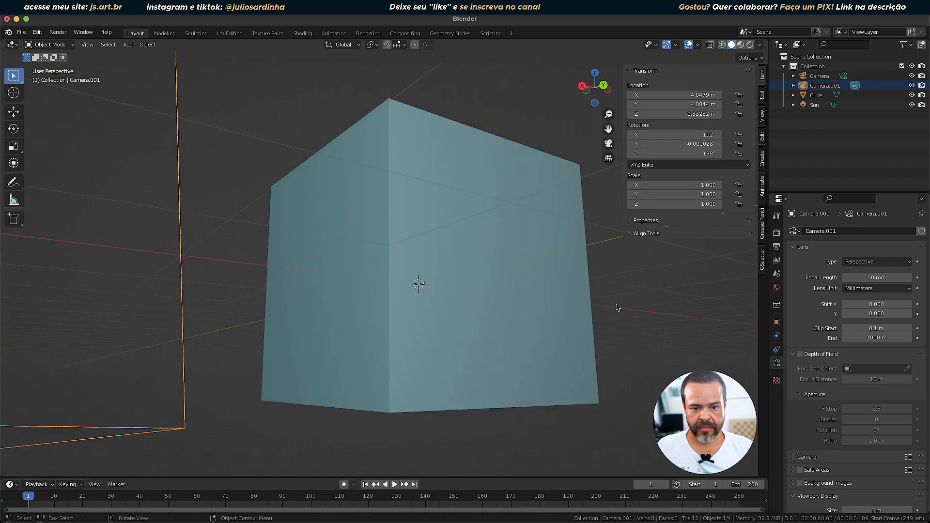
key("q")
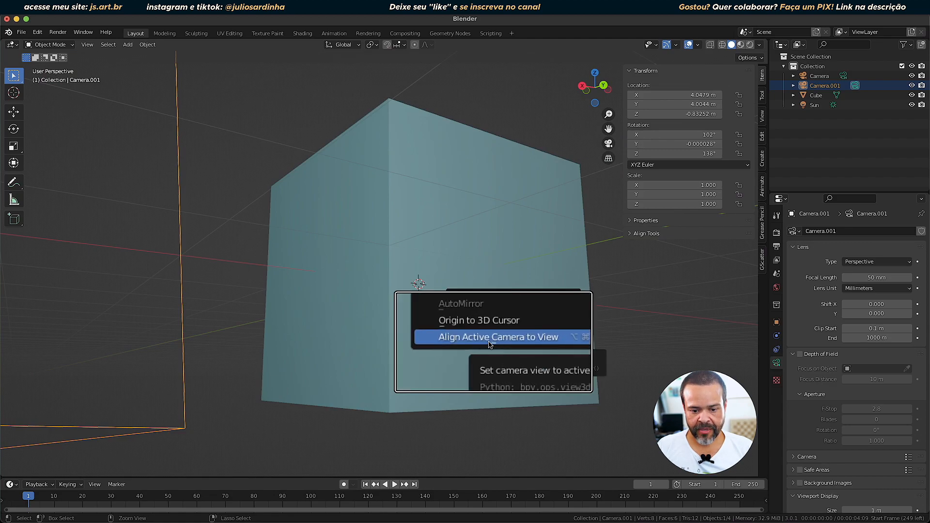
left_click(433, 342)
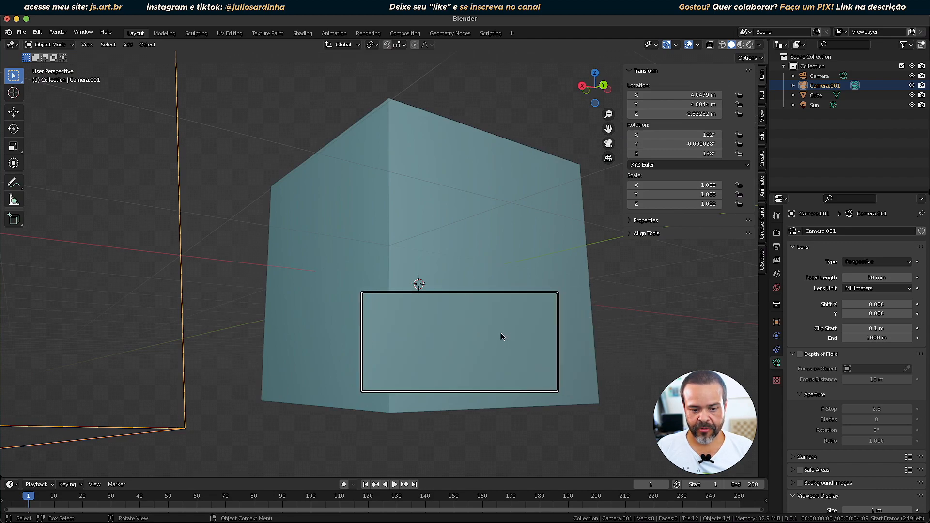
scroll(564, 321, "down", 4)
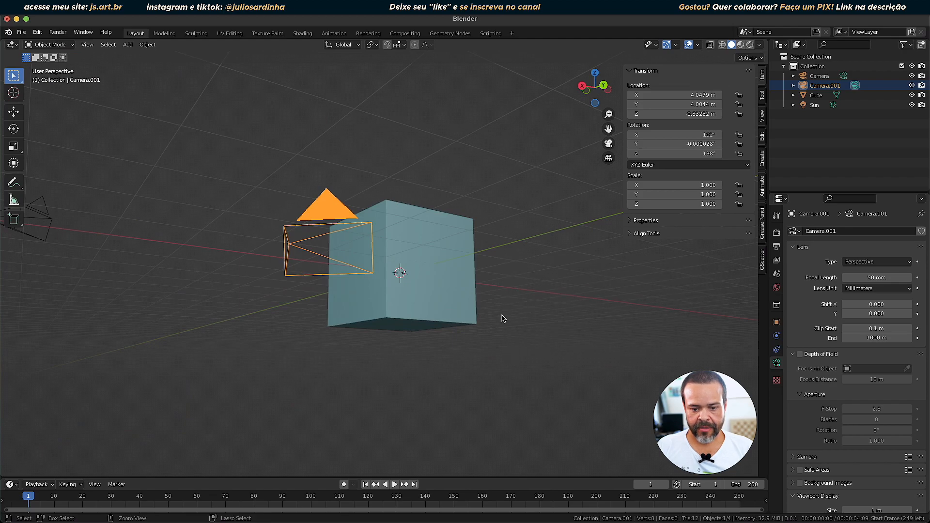
scroll(514, 320, "up", 4)
key("q")
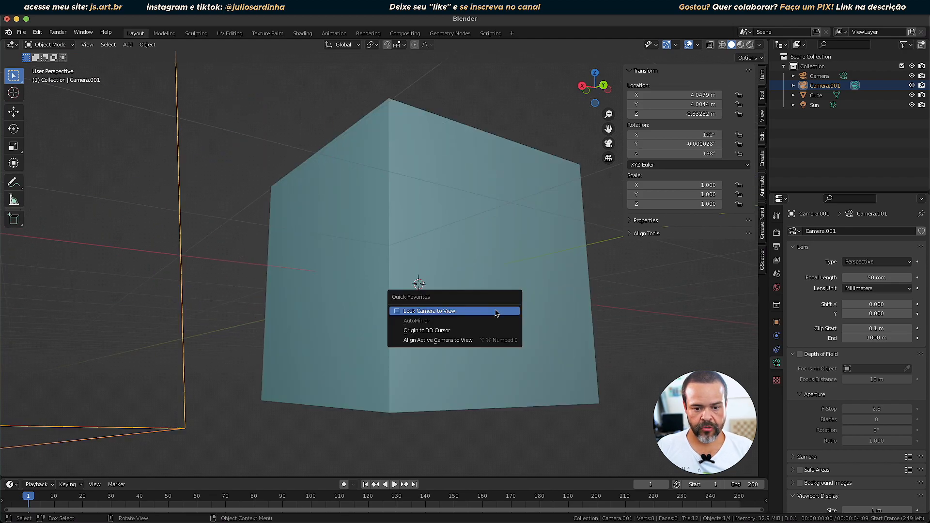
left_click(468, 341)
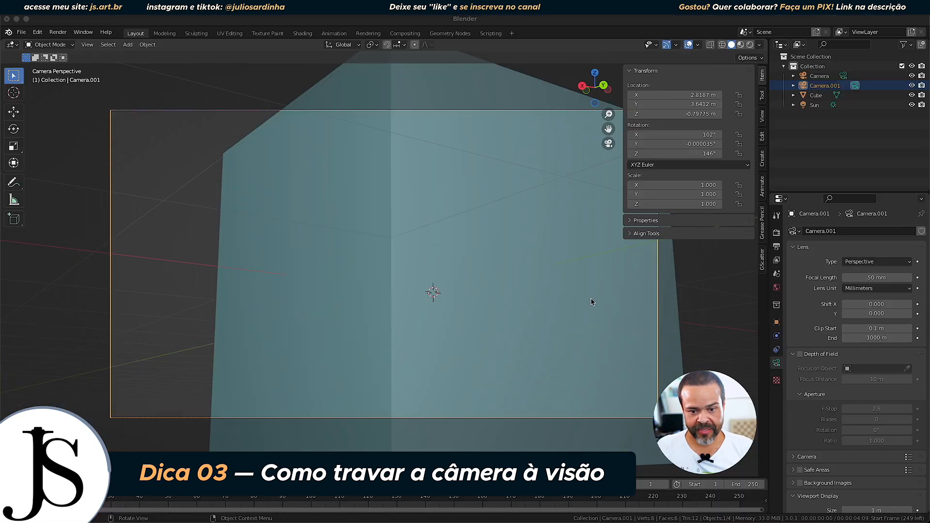
Enable the Camera to View lock so that viewport navigation moves the active camera.
scroll(464, 251, "down", 3)
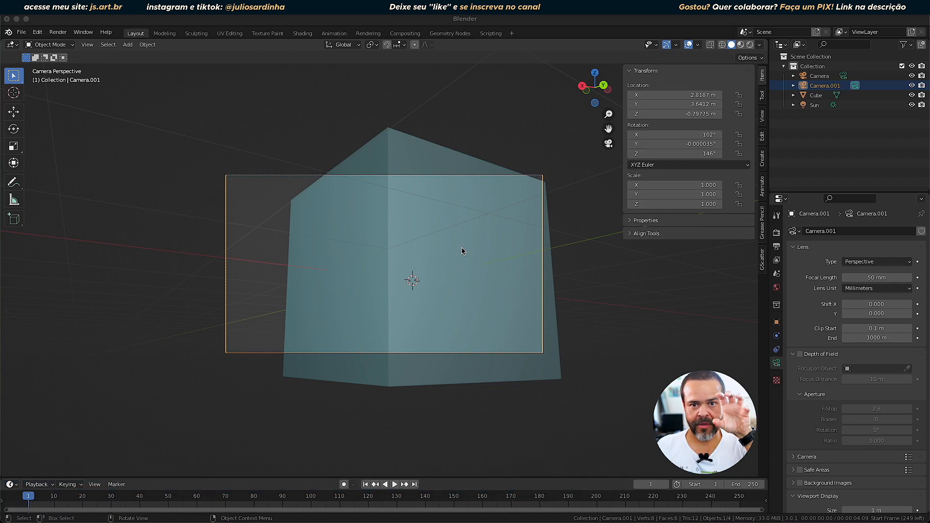
scroll(461, 251, "up", 4)
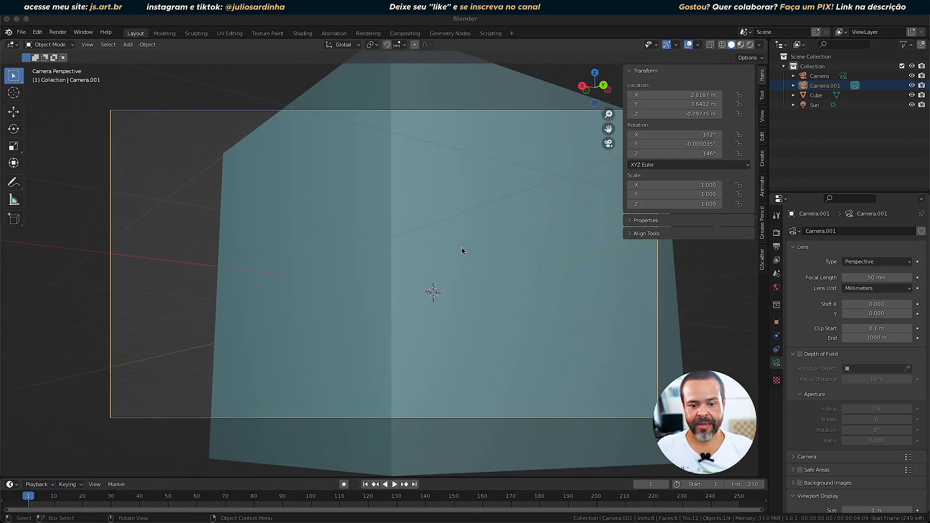
scroll(461, 251, "down", 3)
scroll(462, 251, "up", 3)
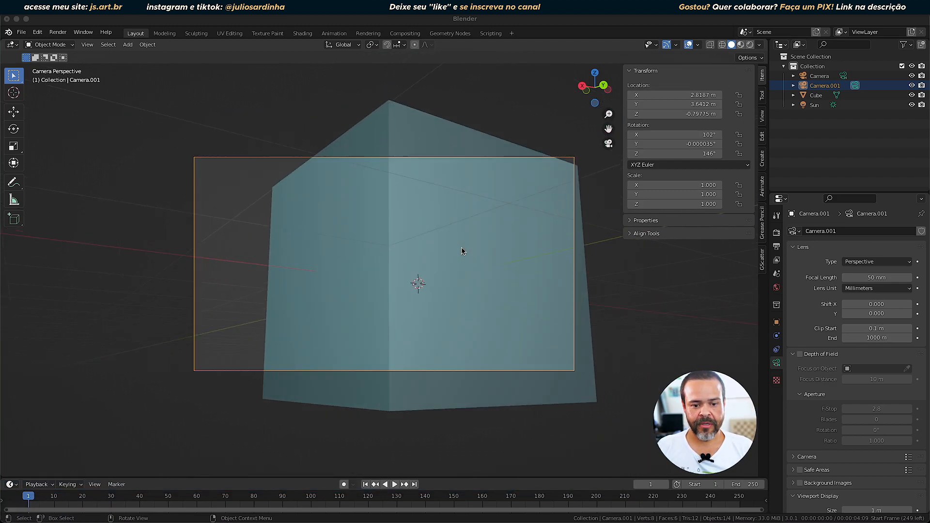
scroll(462, 251, "down", 1)
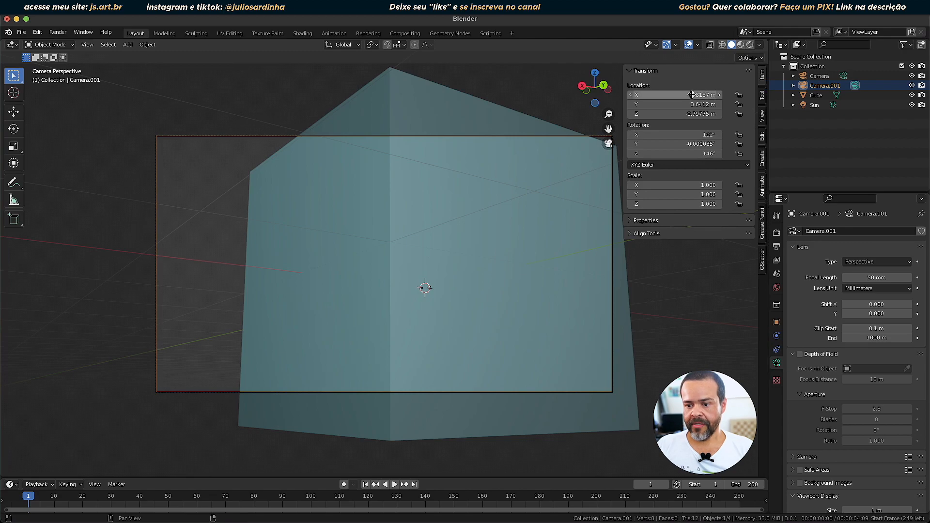
left_click(761, 118)
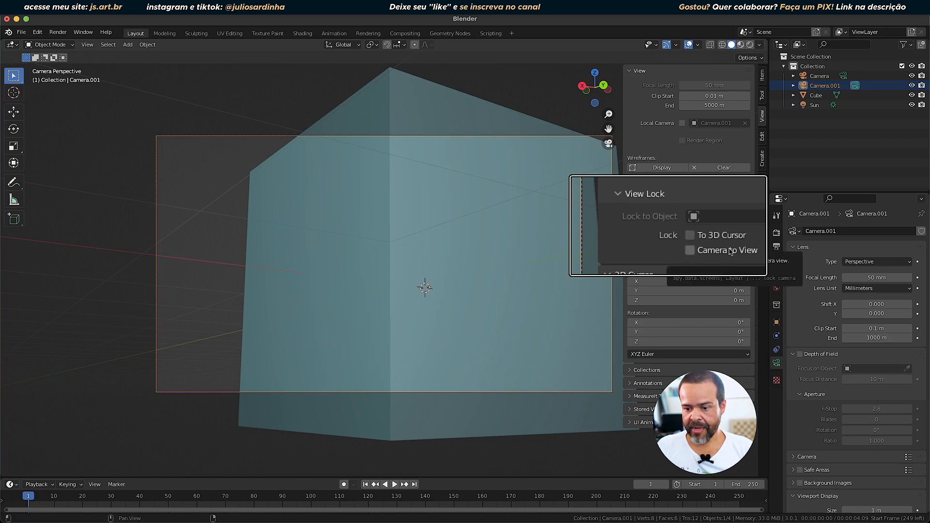
left_click(690, 251)
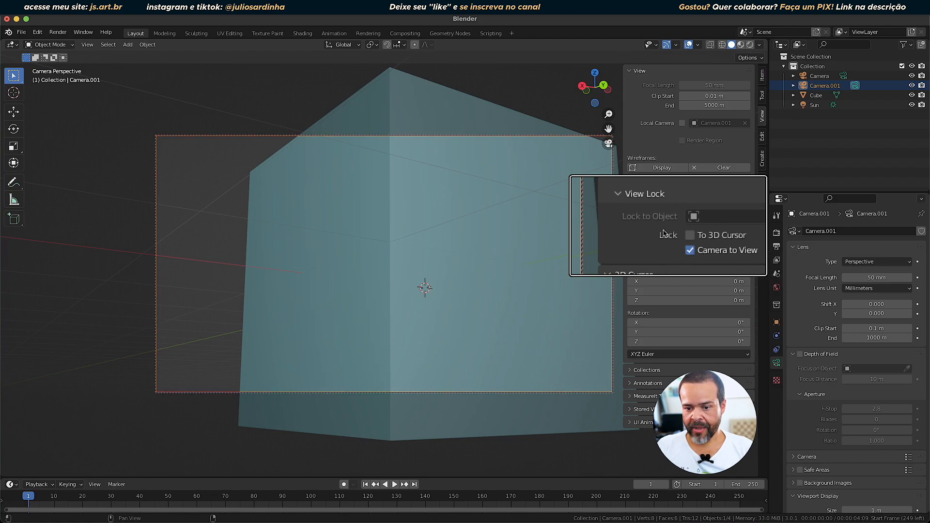
Reframe the locked camera by orbiting and backing it away until the whole cube fits inside the frame.
mouse_move(485, 241)
middle_mouse_down()
mouse_move(469, 254)
mouse_move(523, 254)
mouse_move(498, 232)
mouse_move(477, 252)
middle_mouse_up()
scroll(476, 244, "down", 6)
scroll(487, 246, "up", 4)
scroll(489, 245, "down", 2)
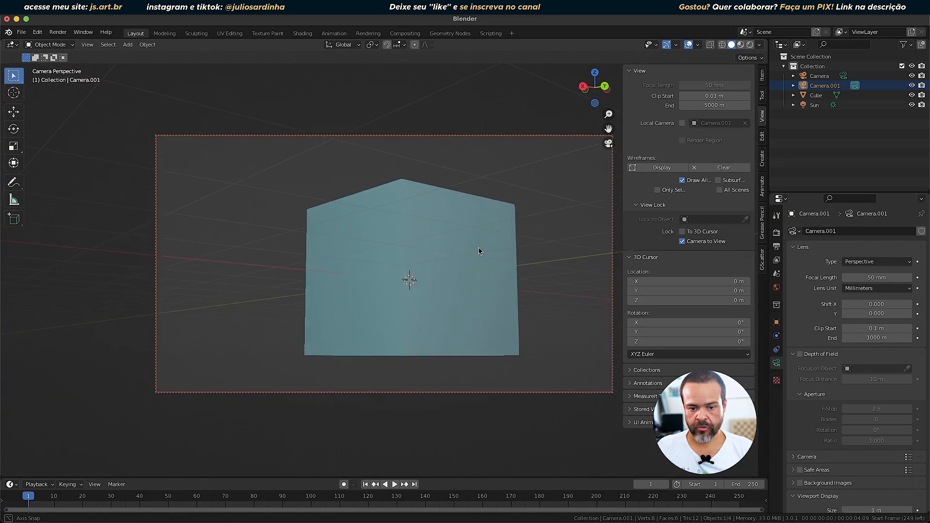
scroll(478, 248, "up", 1)
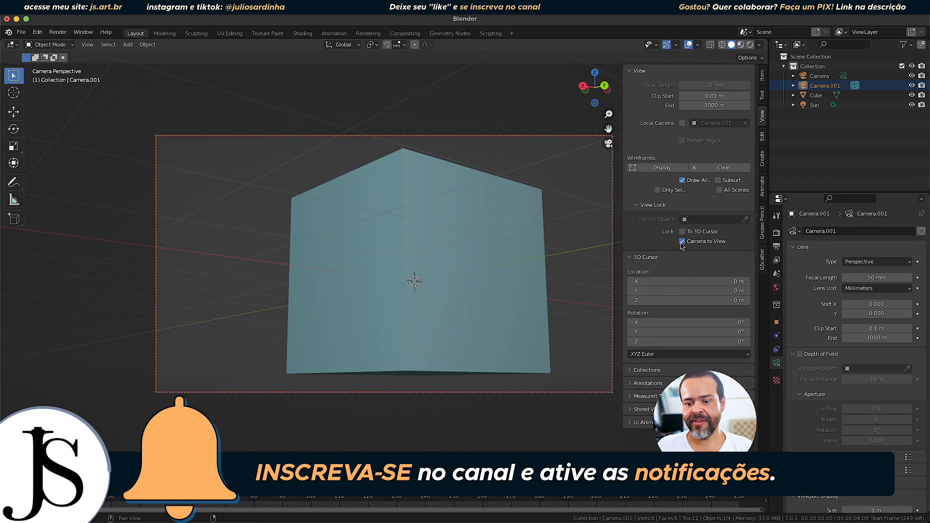
middle_click_drag(318, 268, 373, 307)
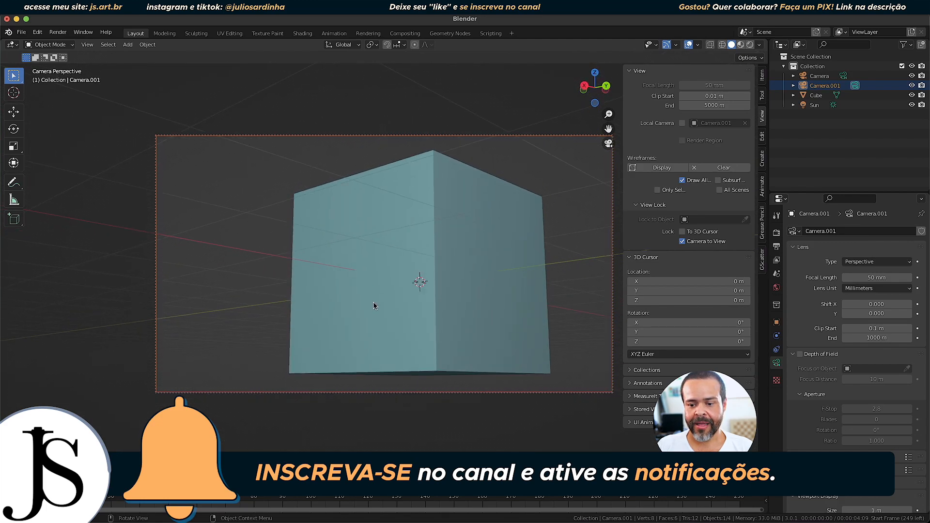
Turn off the Lock Camera to View option using its entry in Quick Favorites.
right_click(692, 244)
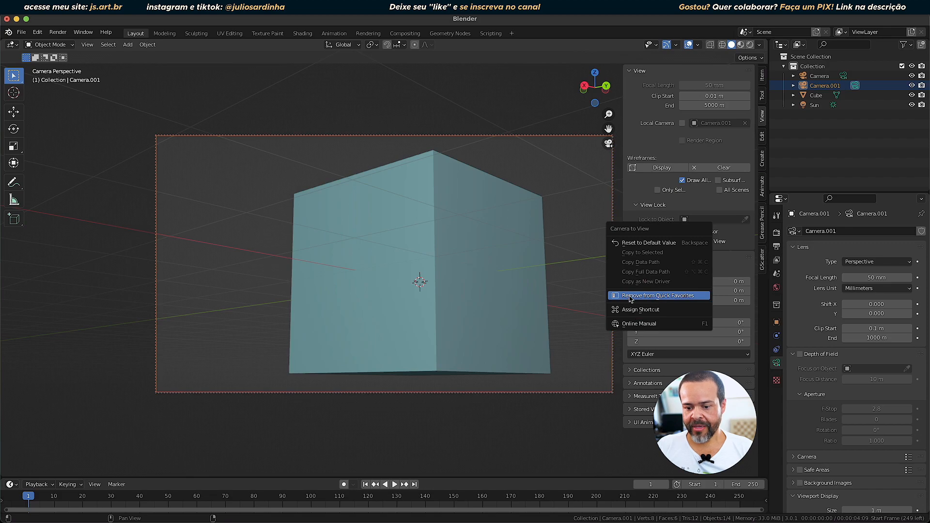
scroll(668, 295, "up", 5, "ctrl")
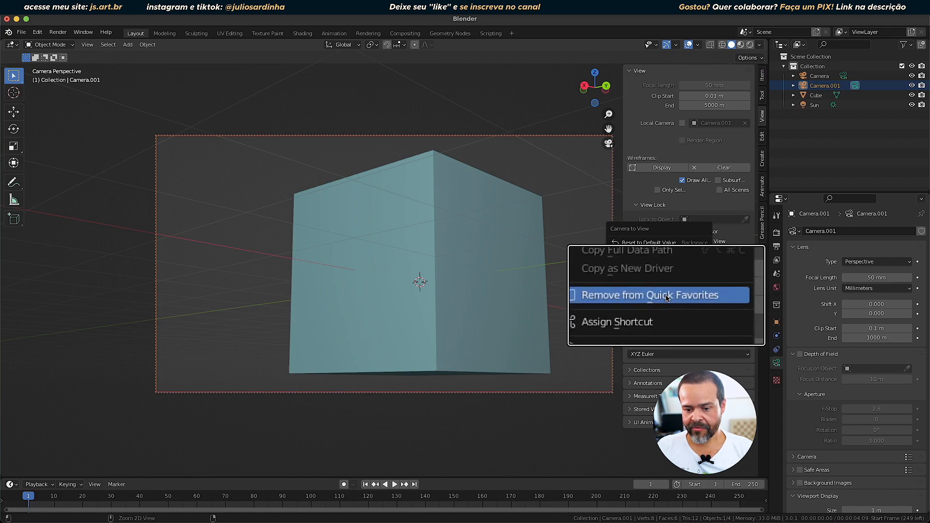
scroll(668, 294, "down", 5, "ctrl")
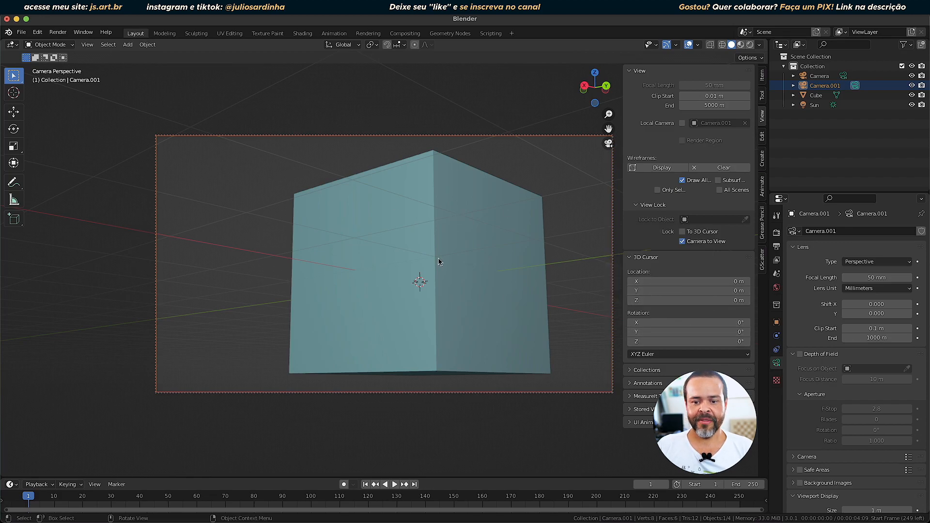
key("q")
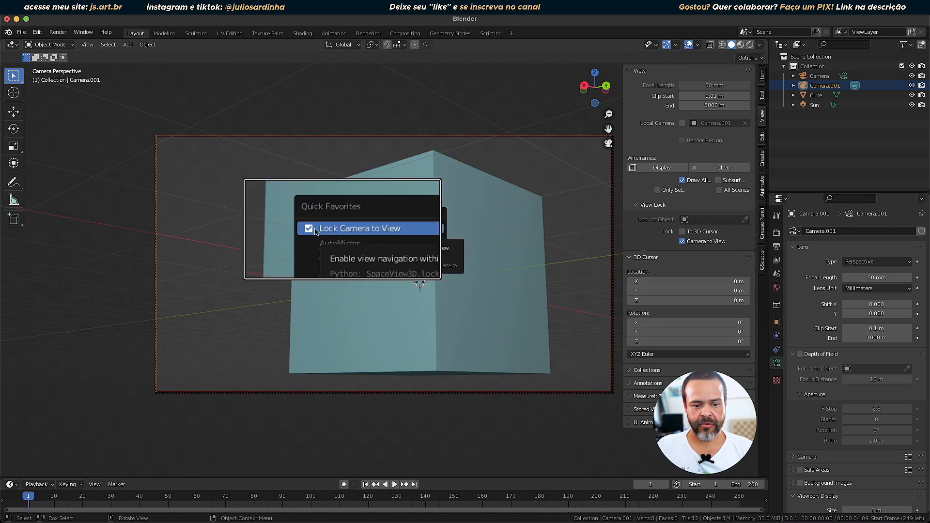
left_click(309, 231)
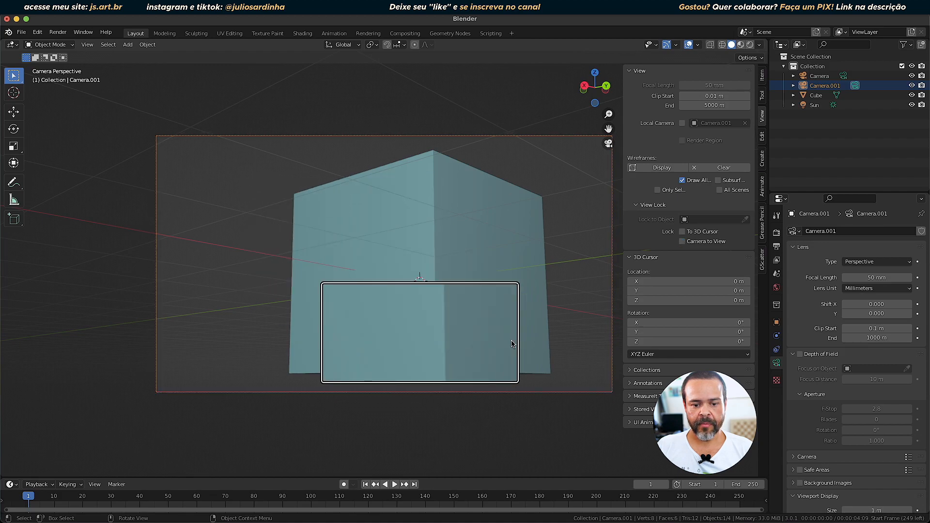
Orbit around the cube outside the unlocked camera and return to the camera view to check its framing.
middle_click_drag(465, 340, 527, 299)
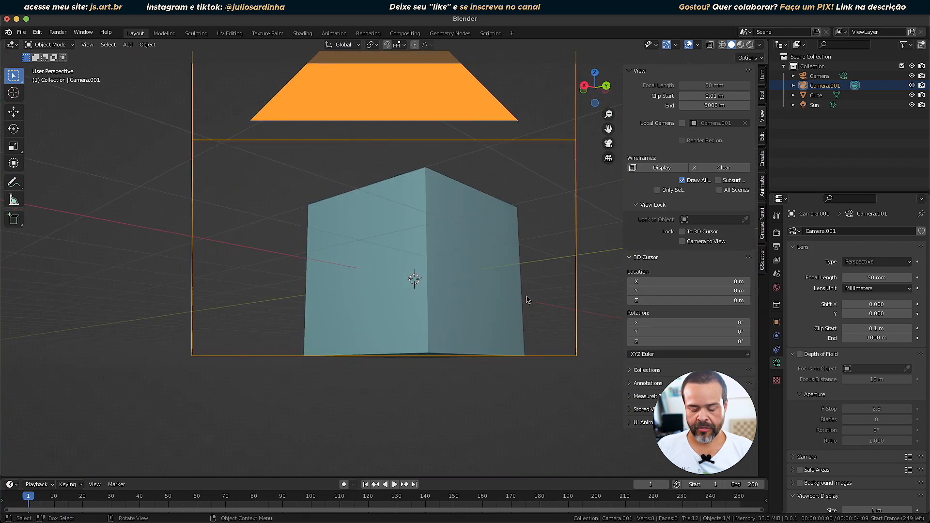
key("KP_0")
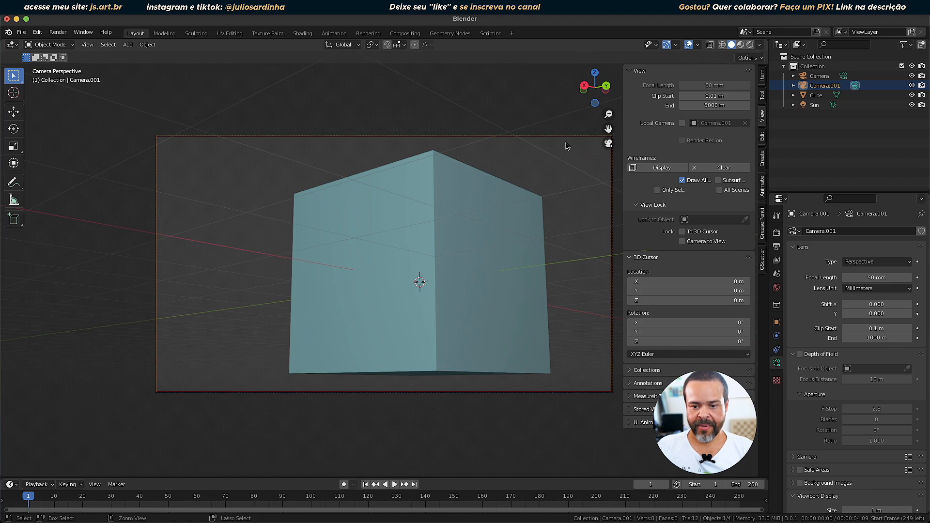
middle_click_drag(566, 120, 536, 126, "ctrl")
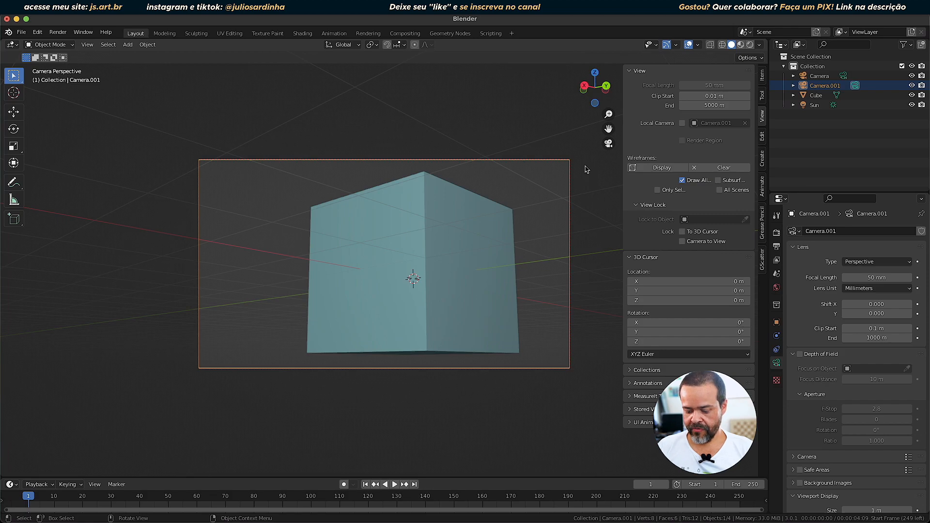
middle_click_drag(540, 116, 500, 142)
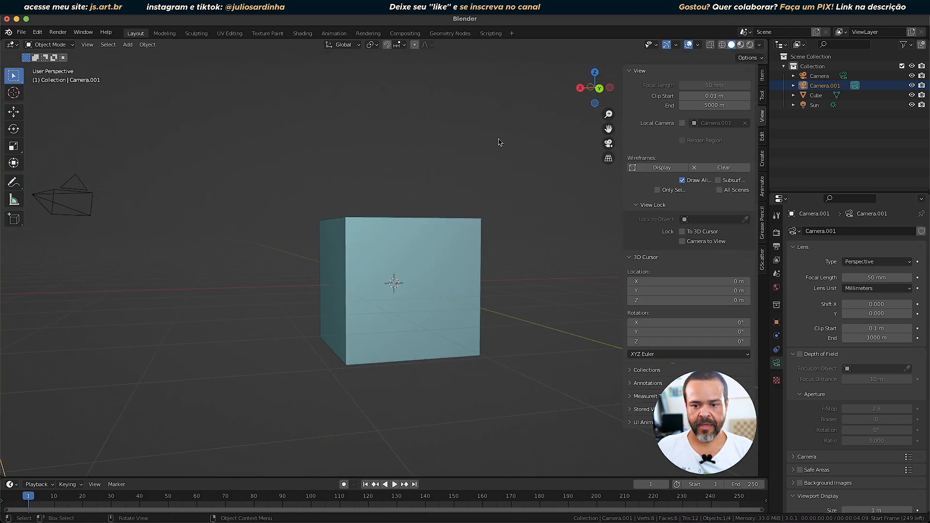
left_click(609, 144)
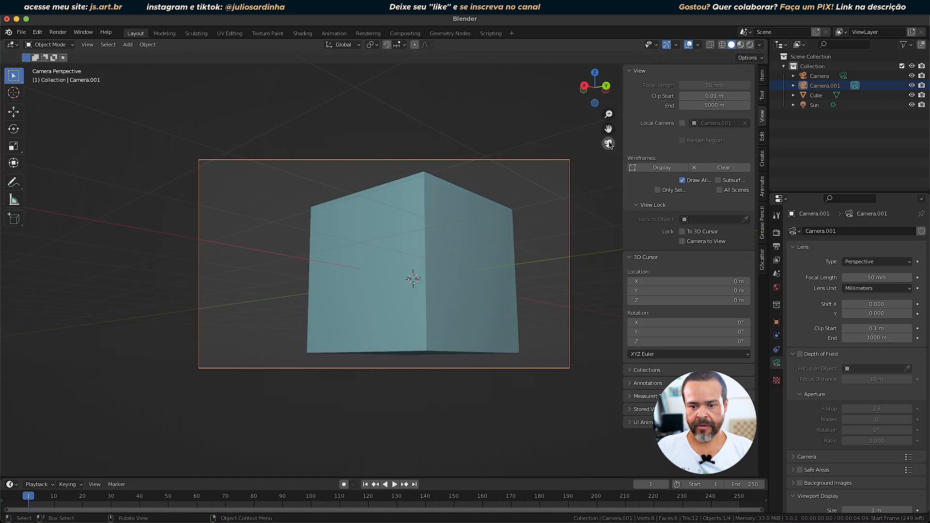
left_click(517, 167)
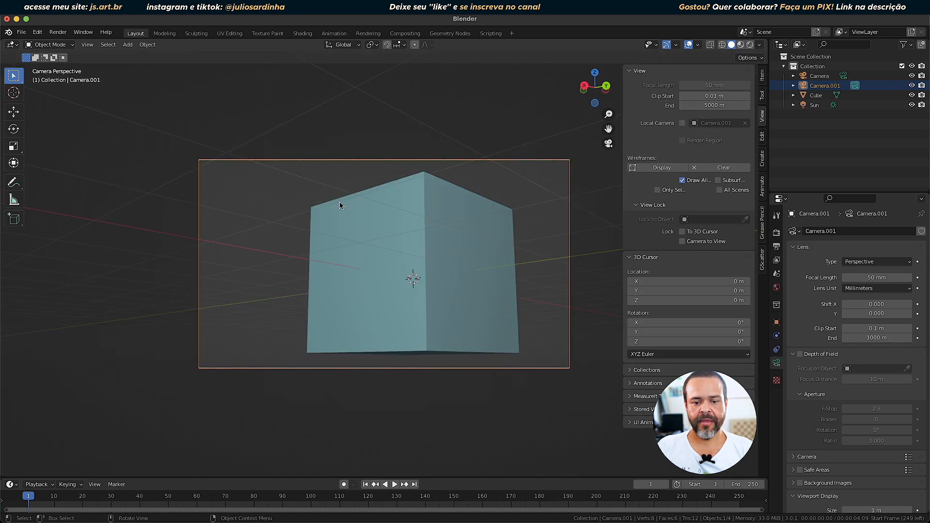
Turn on Lock Camera to View from Quick Favorites and reframe the cube by navigating with Camera.001.
key("q")
left_click(373, 259)
middle_click_drag(411, 279, 417, 245)
key("q")
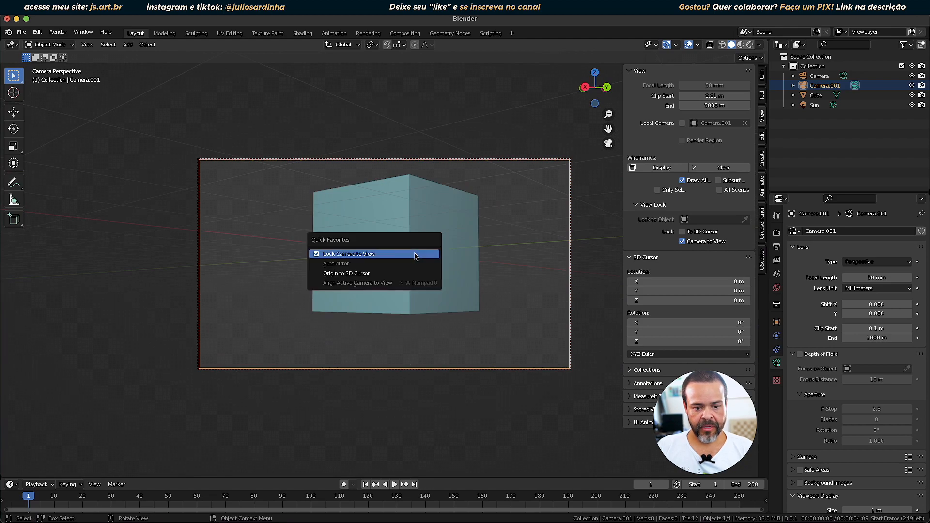
middle_click_drag(479, 264, 504, 276)
Release Lock Camera to View from Quick Favorites and leave the camera view.
key("q")
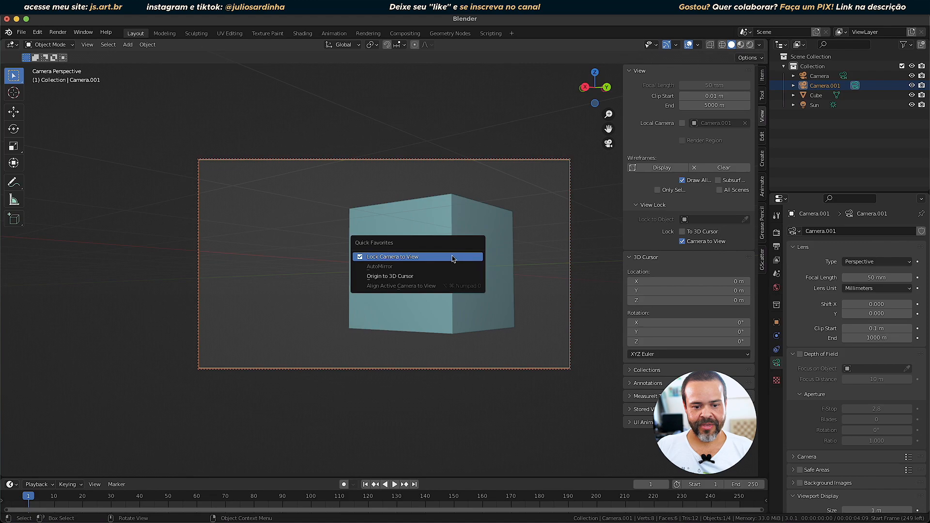
left_click(451, 257)
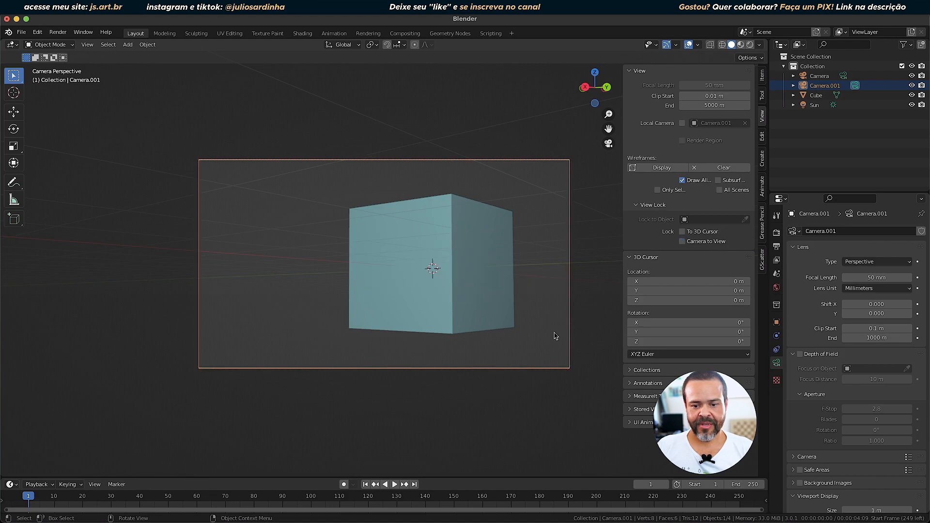
key("KP_0")
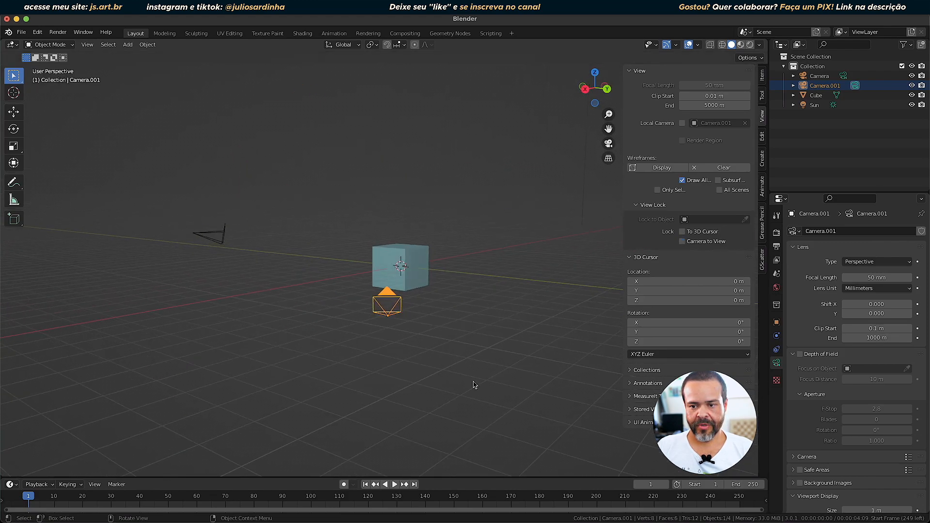
Make Camera the active scene camera from the Outliner and look through it.
left_click(843, 77)
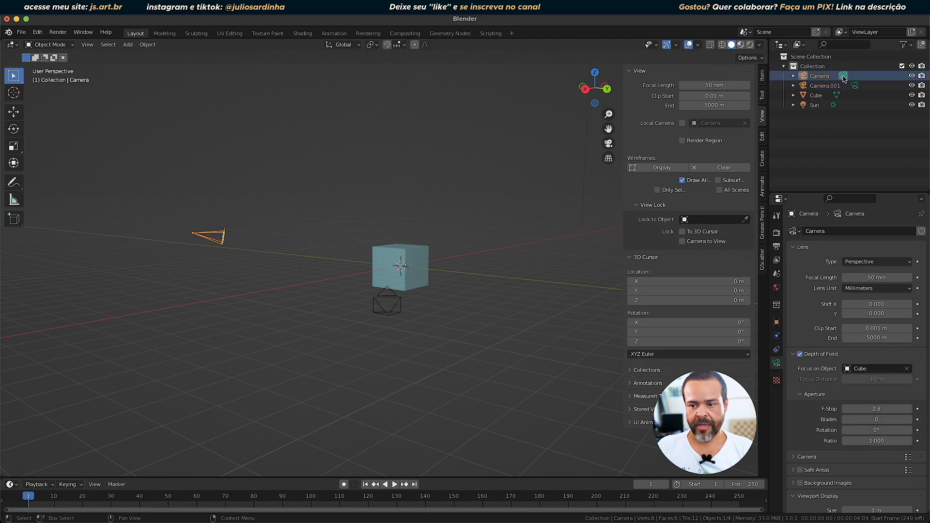
left_click(855, 85)
left_click(843, 76)
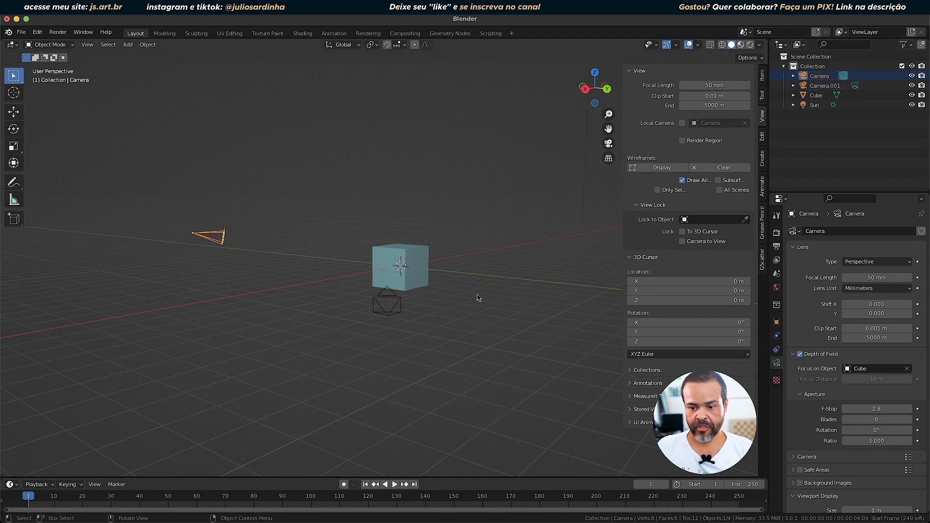
left_click(609, 144)
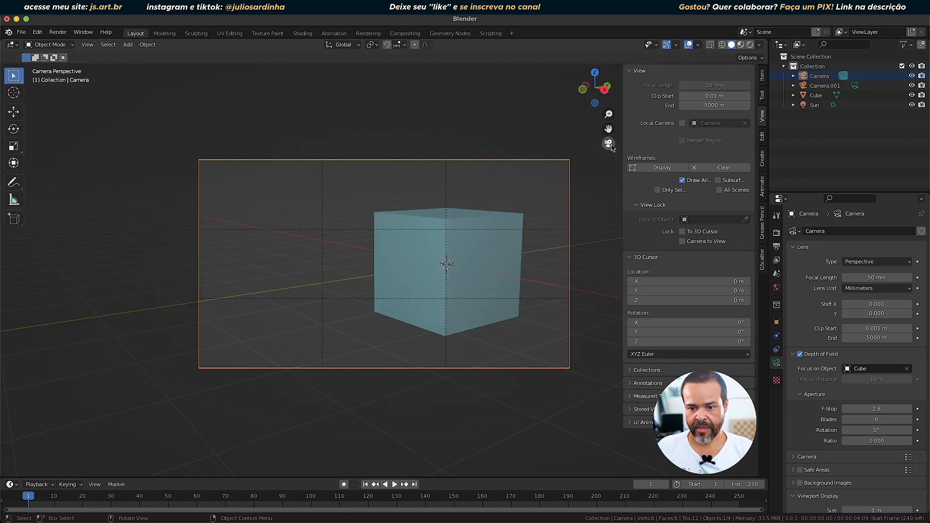
Switch the active camera back and forth between Camera and Camera.001, finishing on Camera.001.
left_click(854, 86)
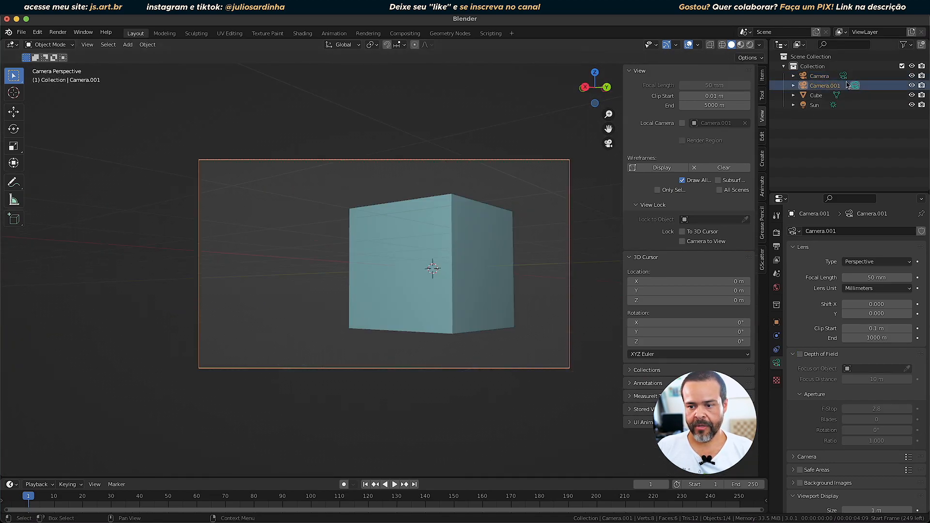
left_click(843, 77)
left_click(854, 85)
left_click(843, 77)
left_click(854, 85)
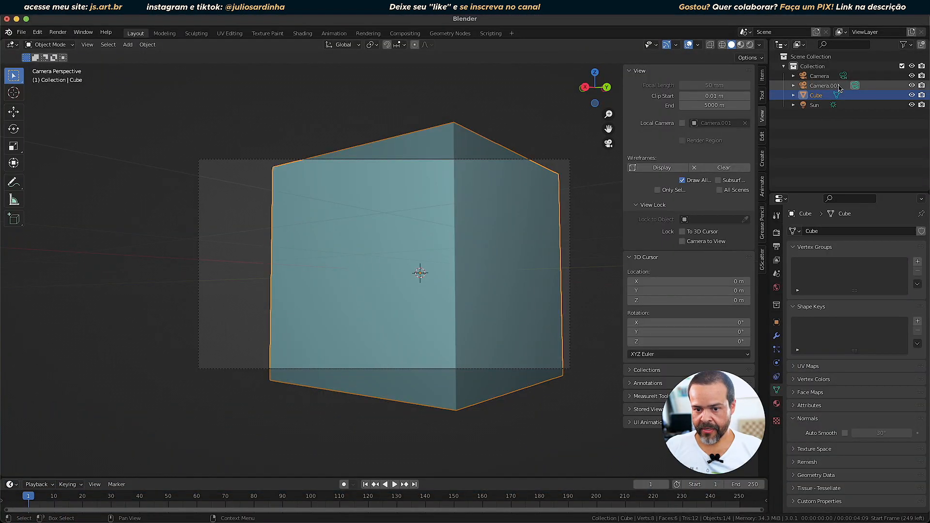
Select Camera.001, hide the viewport sidebar, and set the camera's focal length to 48 mm.
left_click(823, 86)
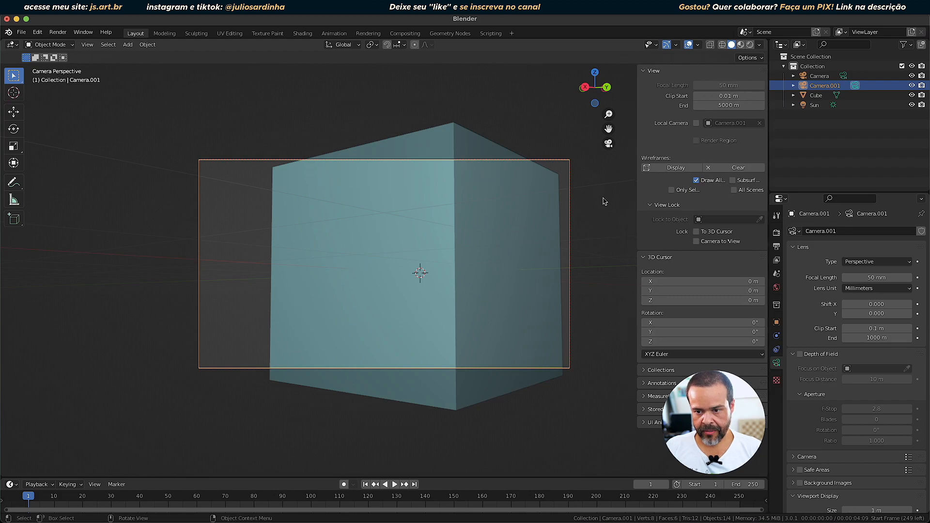
key("n")
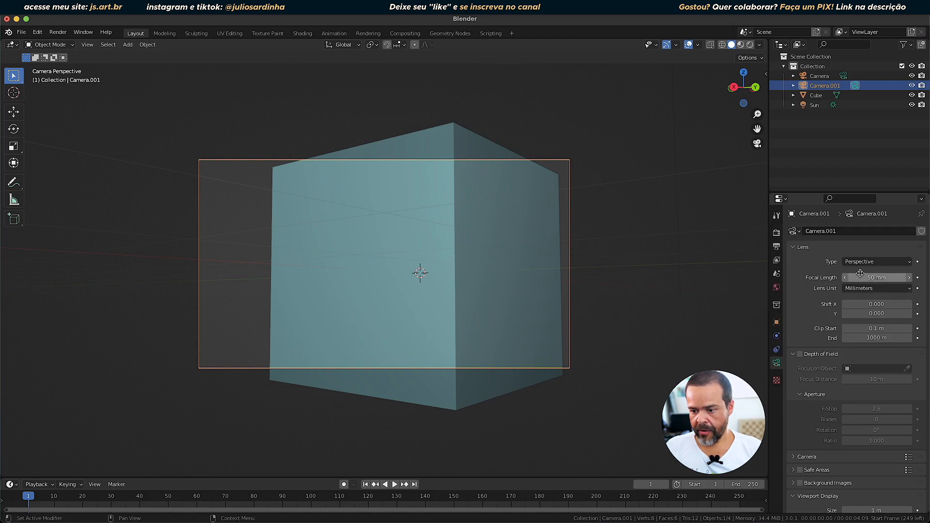
mouse_move(875, 277)
left_mouse_down()
mouse_move(823, 277)
mouse_move(872, 278)
left_mouse_up()
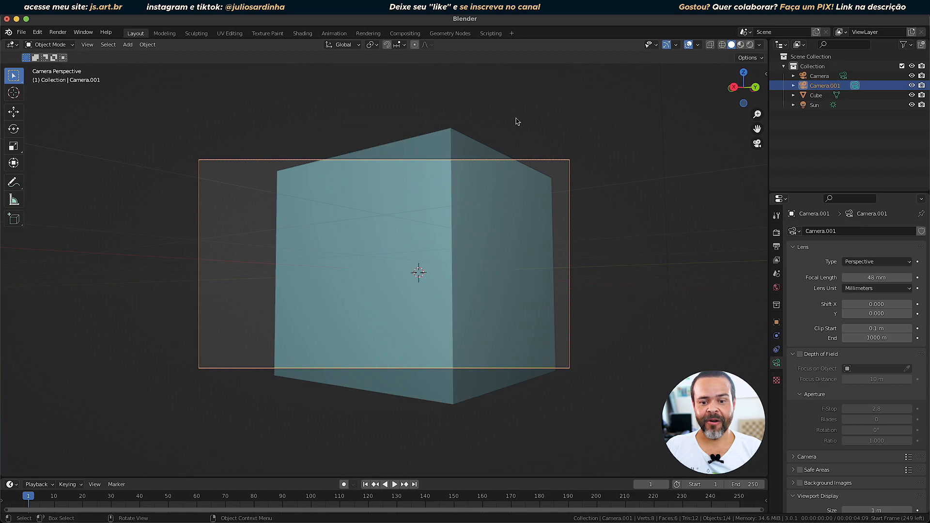
Adjust Camera.001's focal length interactively in the viewport with Adjust Focal Length, settling on 33.1 mm.
left_click(450, 161)
right_click(450, 161)
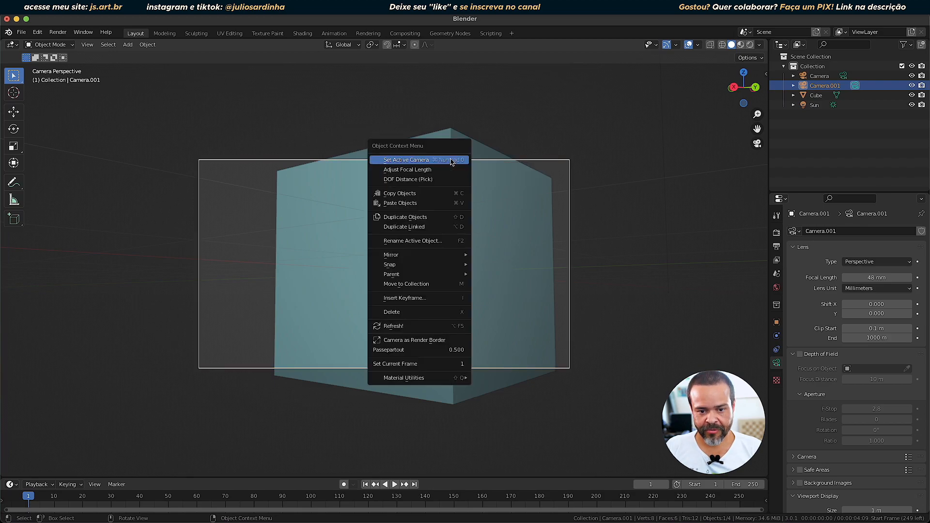
right_click(477, 163)
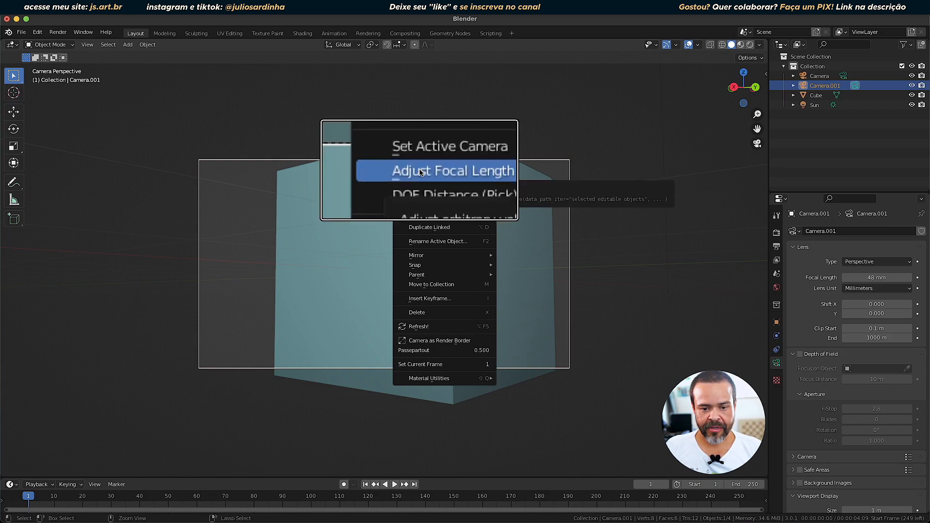
left_click(440, 170)
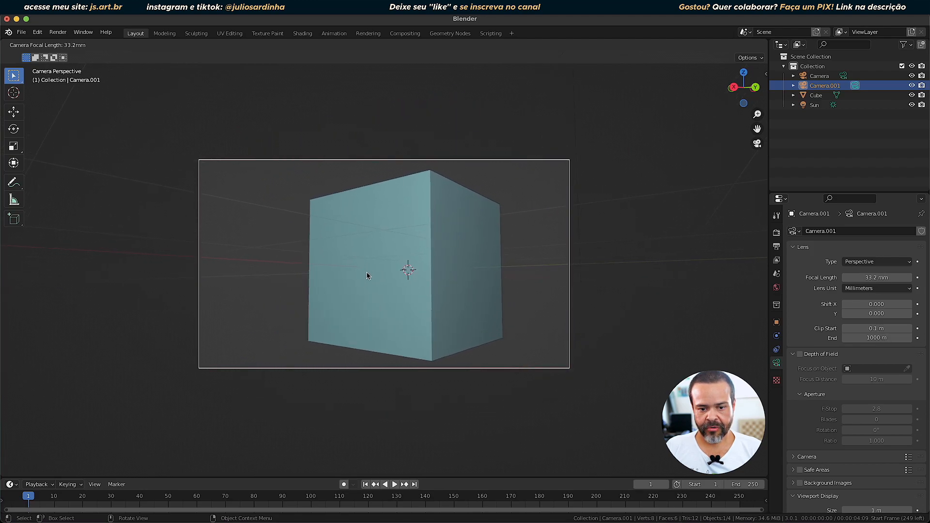
left_click(366, 275)
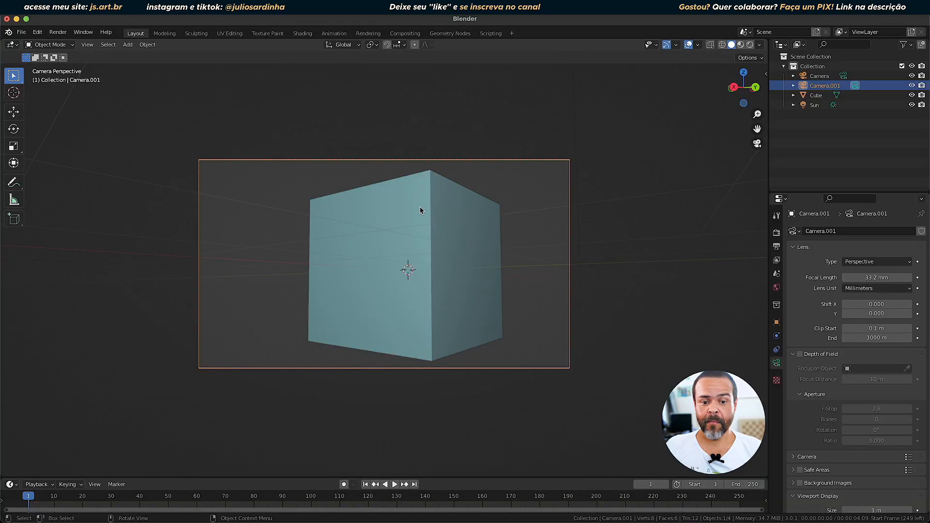
right_click(433, 161)
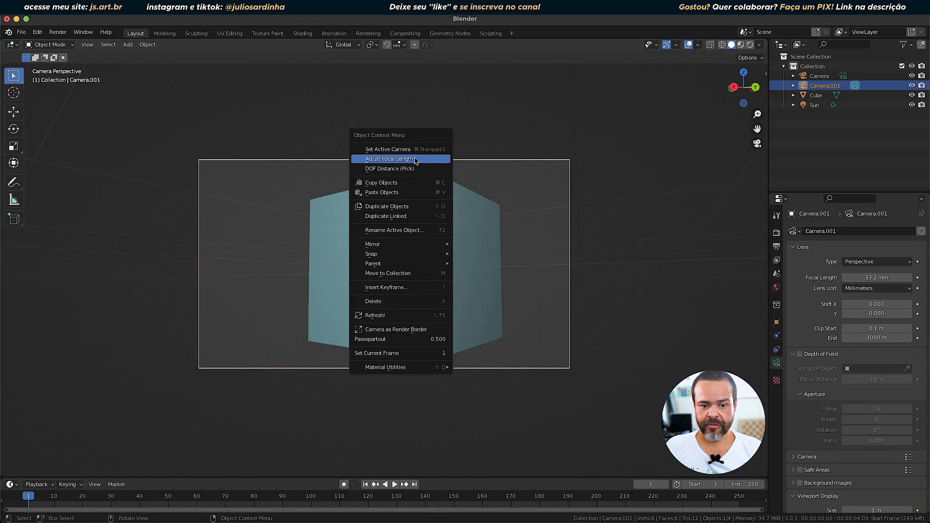
left_click(415, 159)
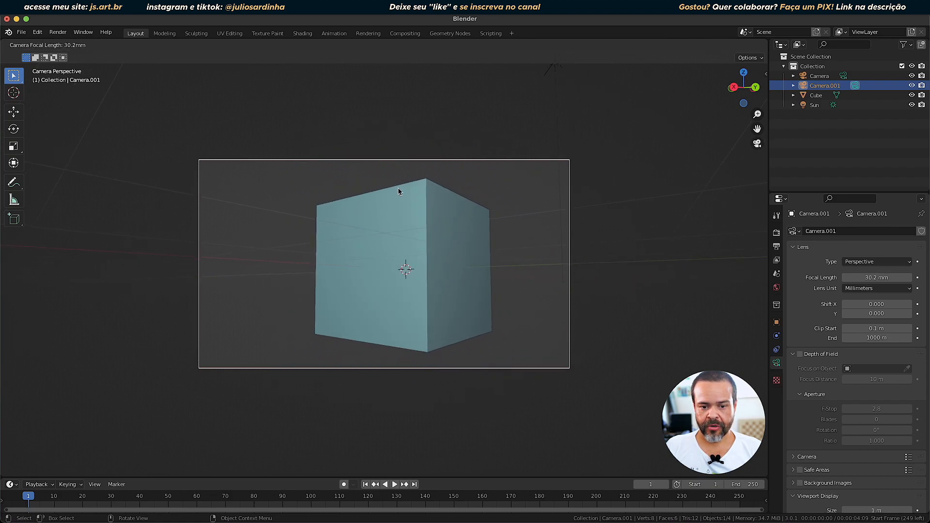
left_click(413, 209)
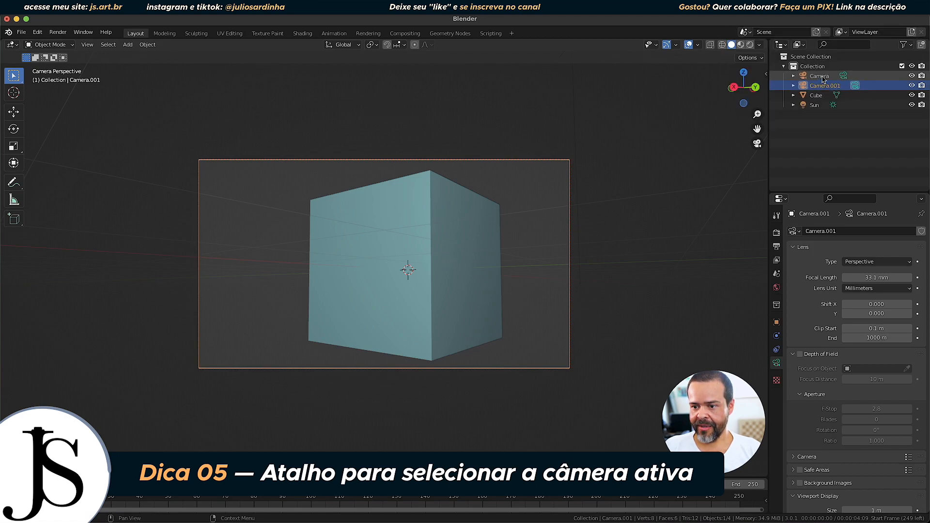
Select the object Camera and make it the scene's active camera with Set Active Camera.
left_click(830, 77)
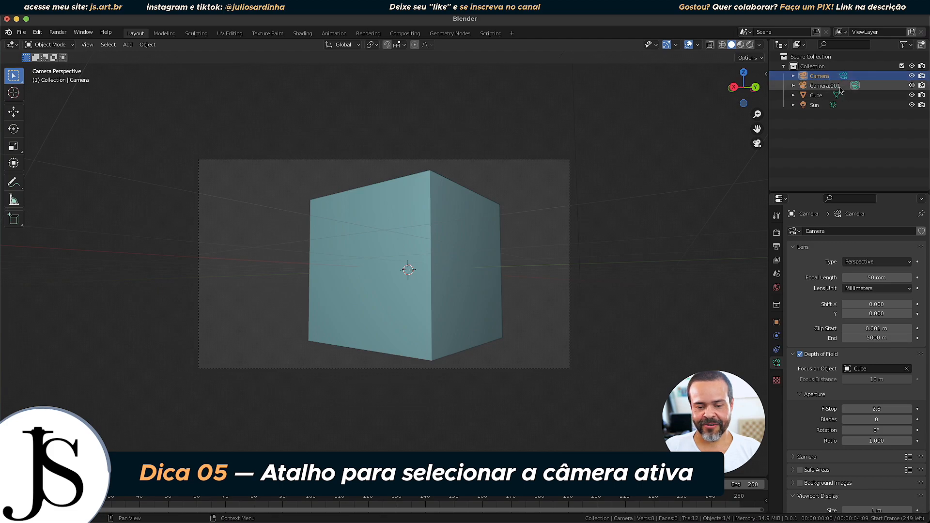
right_click(507, 209)
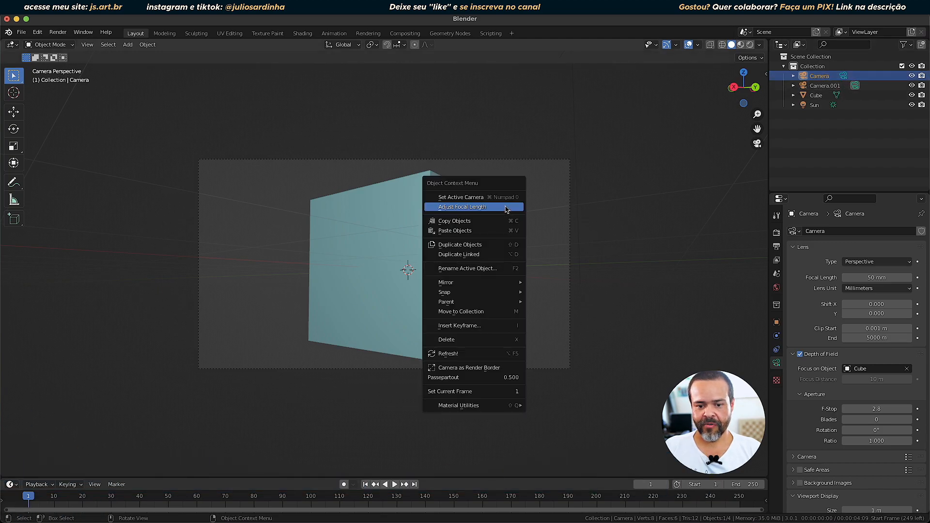
left_click(465, 200)
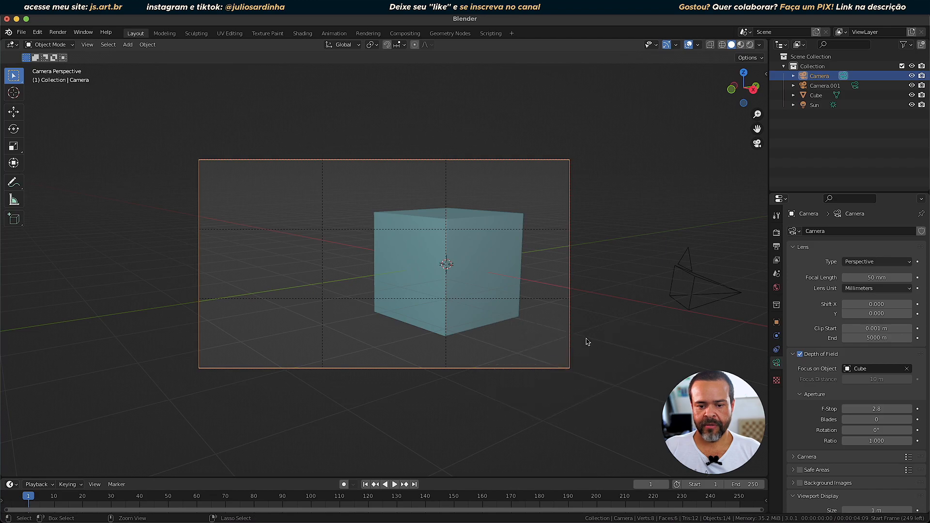
Select Camera.001 and apply Set Active Camera to it.
left_click(824, 85)
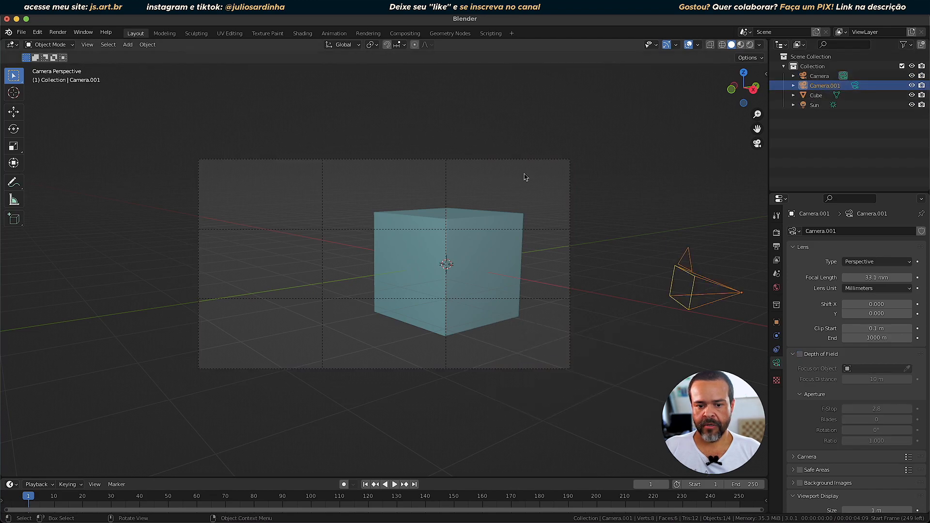
right_click(464, 199)
left_click(465, 198)
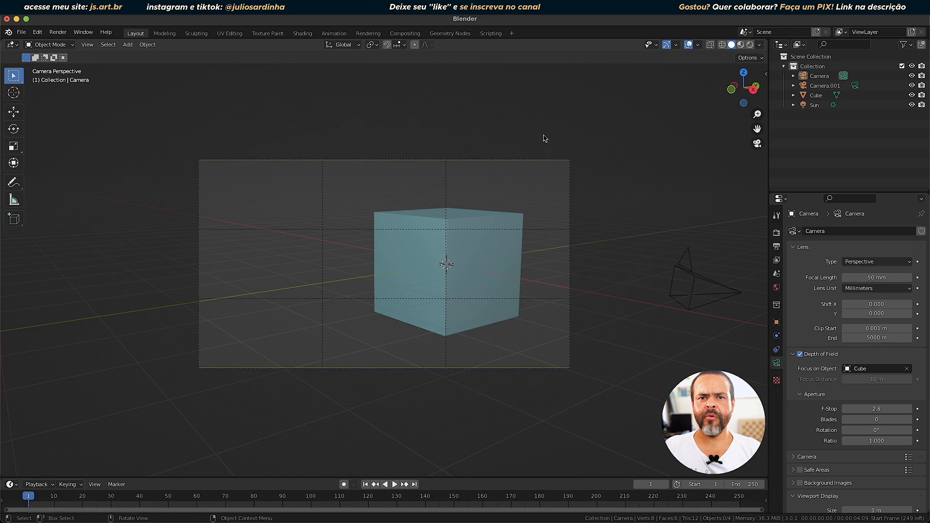
Make Camera.001 the active camera and expand the Composition Guides in its Viewport Display settings.
left_click(854, 85)
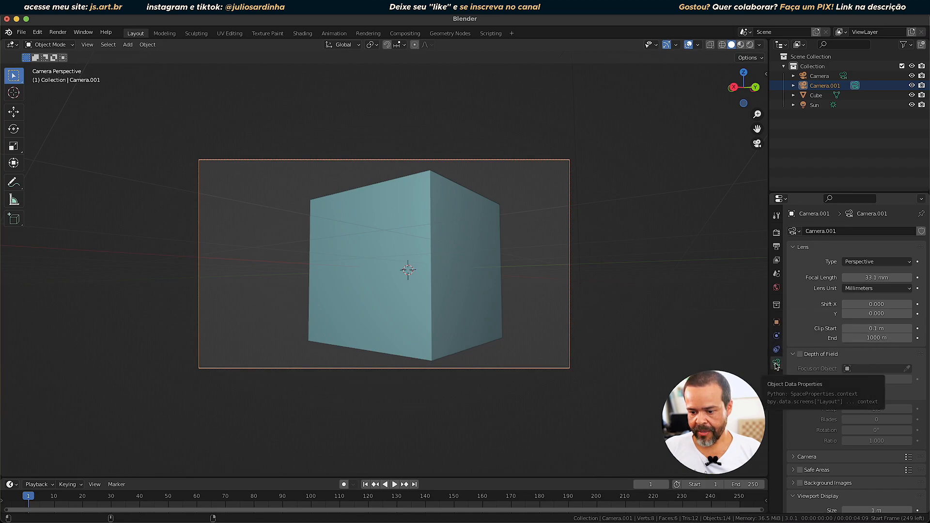
scroll(799, 445, "down", 4)
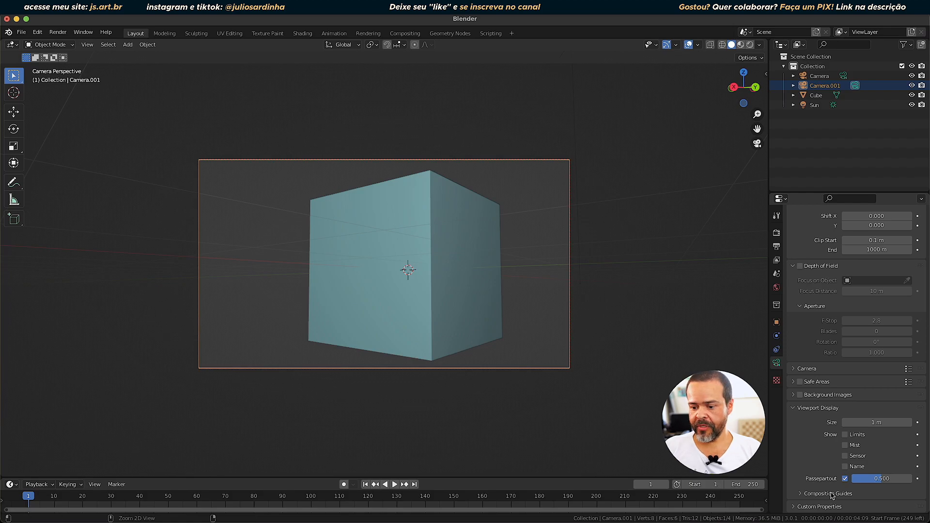
left_click(795, 409)
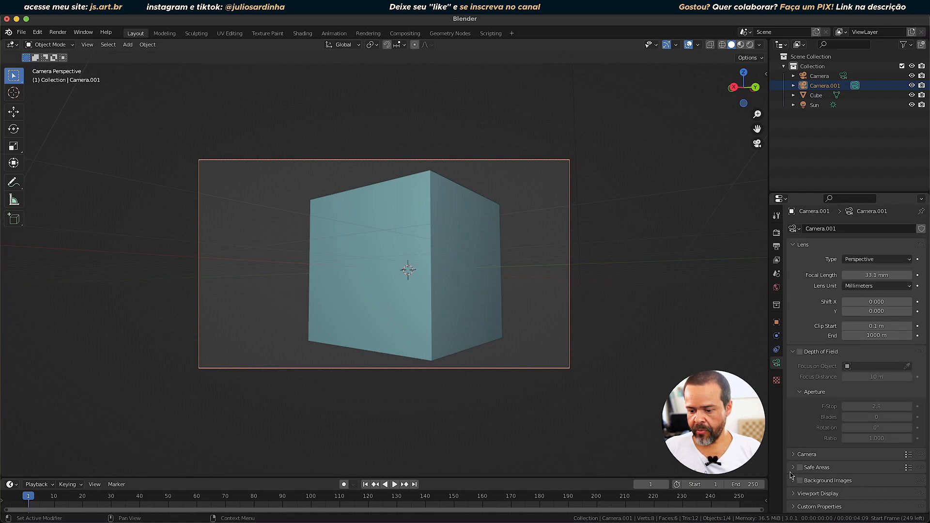
left_click(795, 497)
scroll(834, 456, "down", 4)
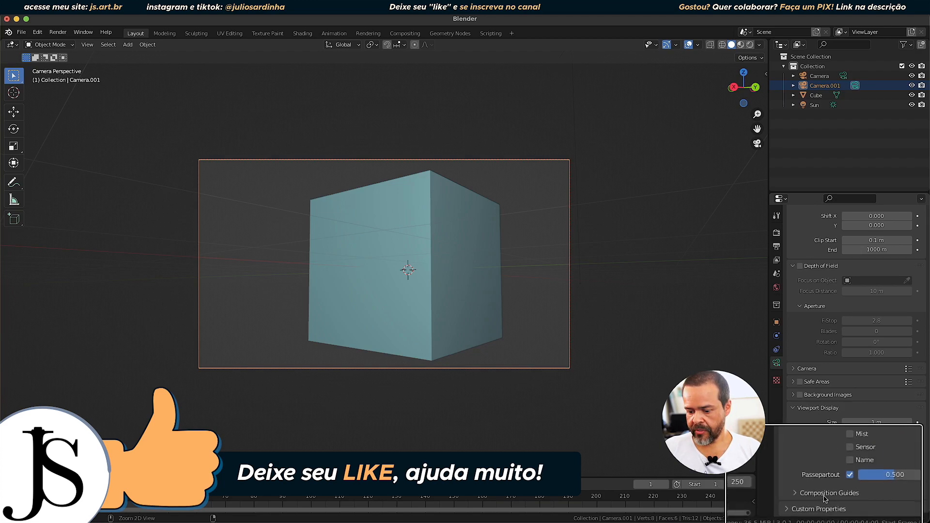
left_click(800, 494)
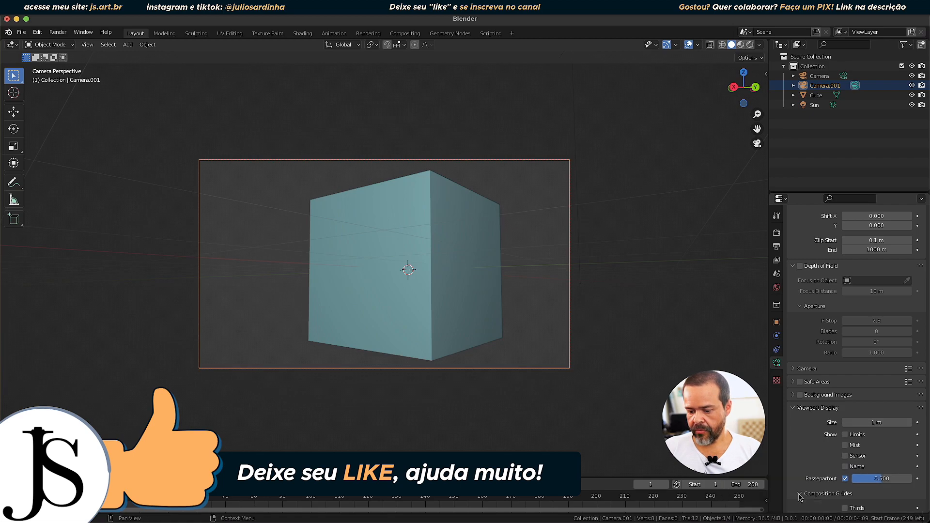
scroll(799, 470, "down", 5)
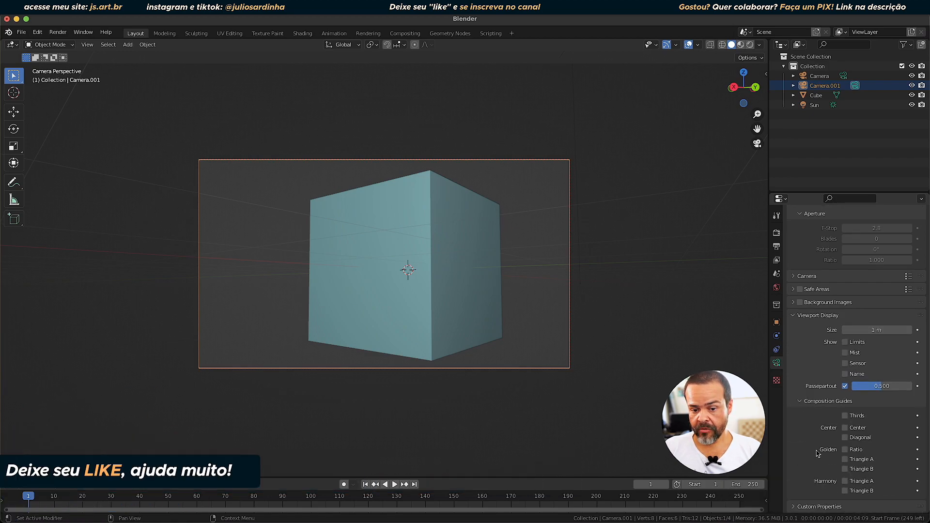
Try the Thirds, Diagonal and golden Ratio composition guides one at a time on Camera.001's frame.
left_click(845, 416)
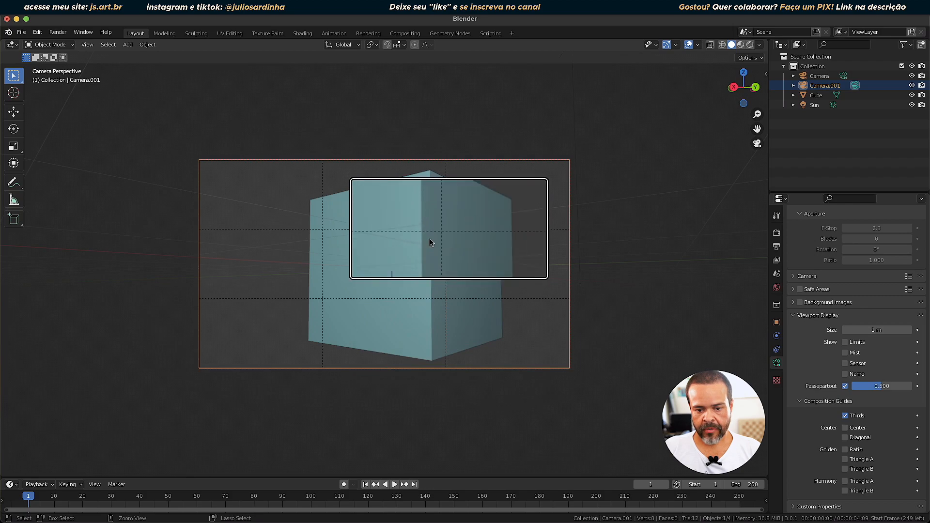
left_click(845, 416)
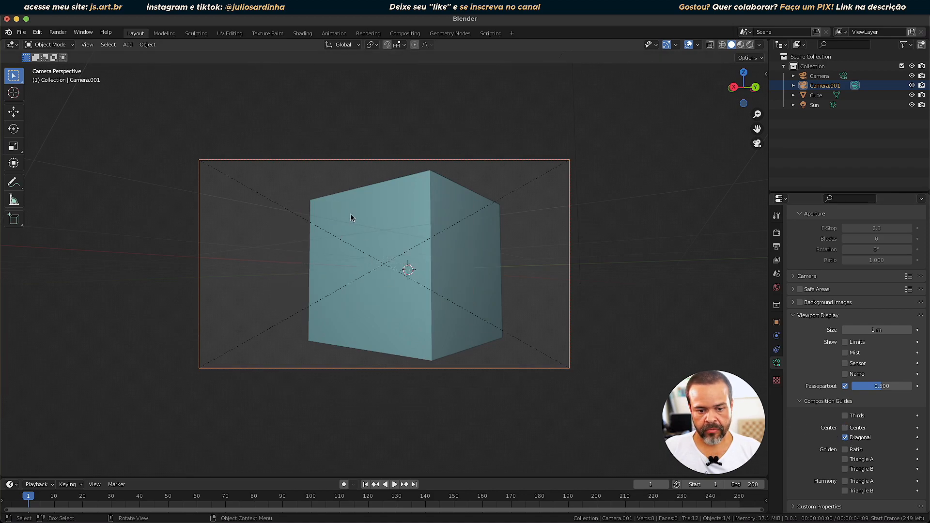
left_click(845, 438)
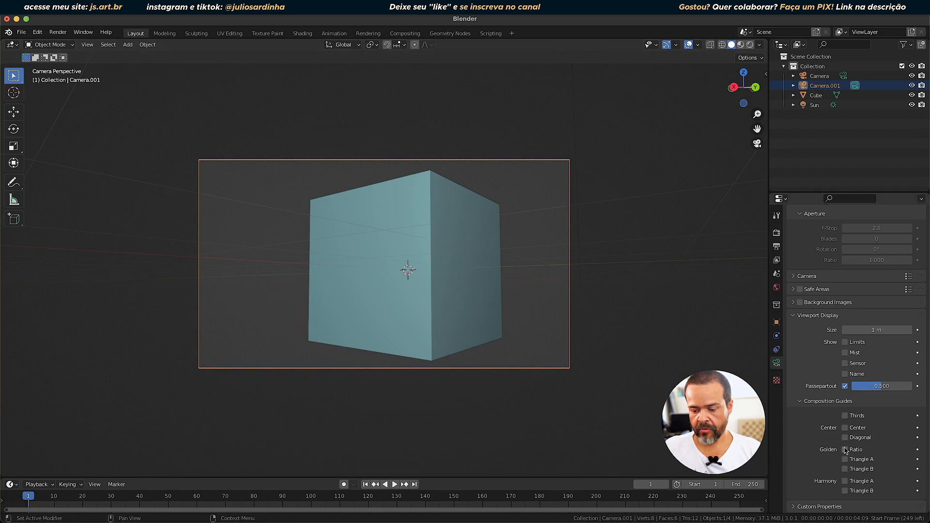
left_click(844, 450)
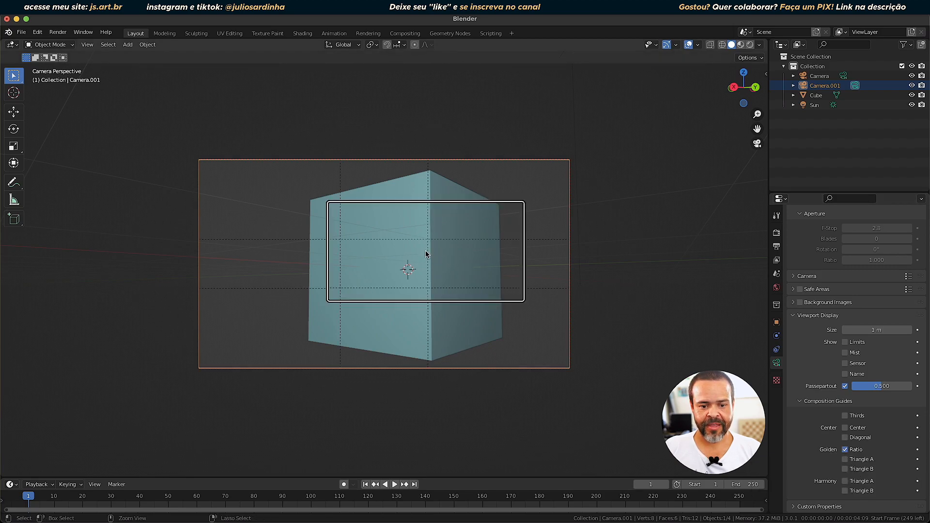
scroll(427, 255, "up", 3, "ctrl")
scroll(427, 264, "down", 3, "ctrl")
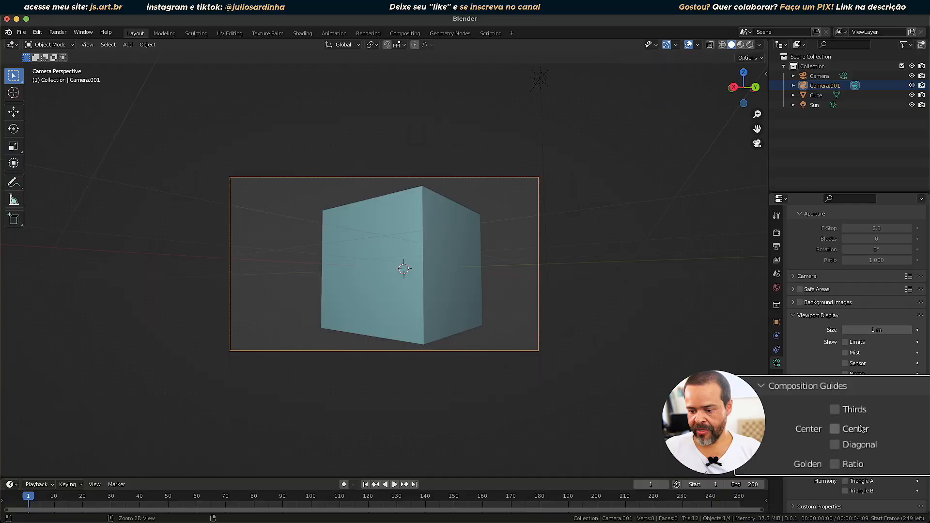
Enable only the Thirds composition guide for Camera.001 and collapse the Composition Guides settings.
left_click(845, 416)
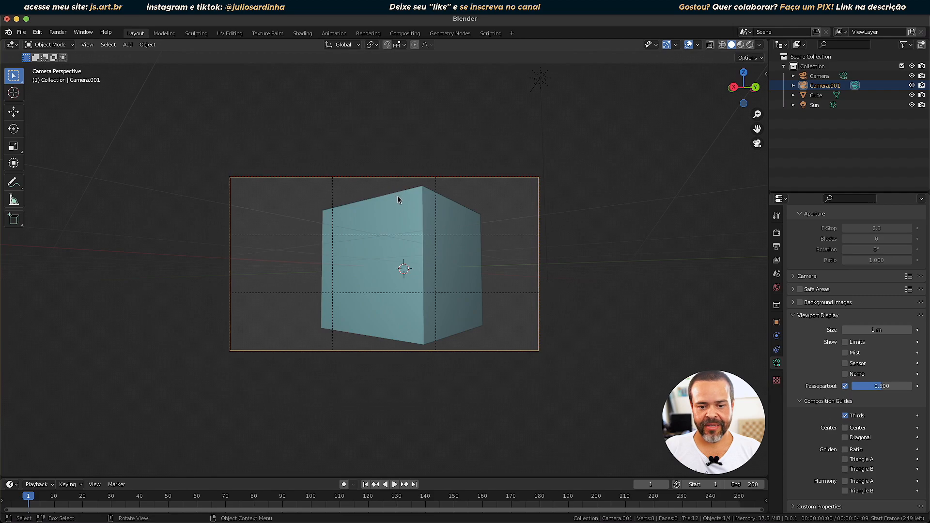
left_click(799, 401)
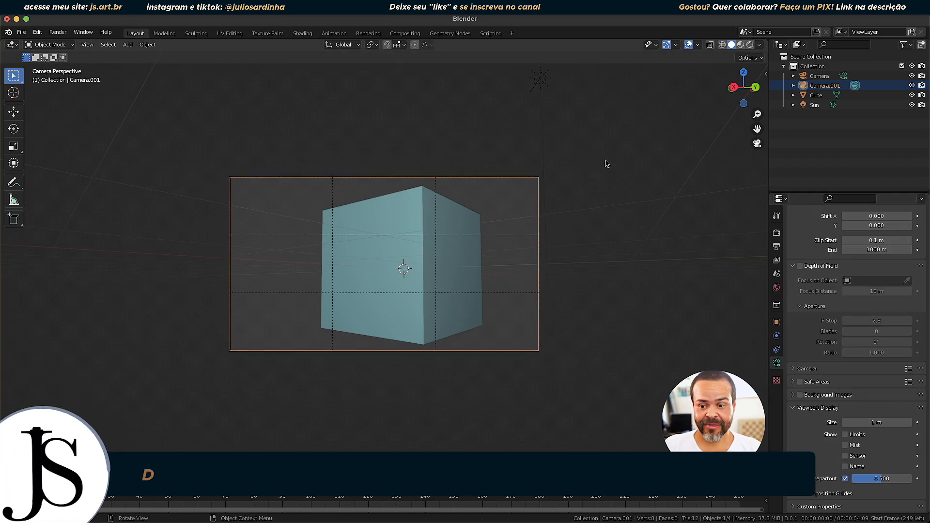
Lighten the world background color to a light grey with an HSV value of about 0.69.
left_click(775, 288)
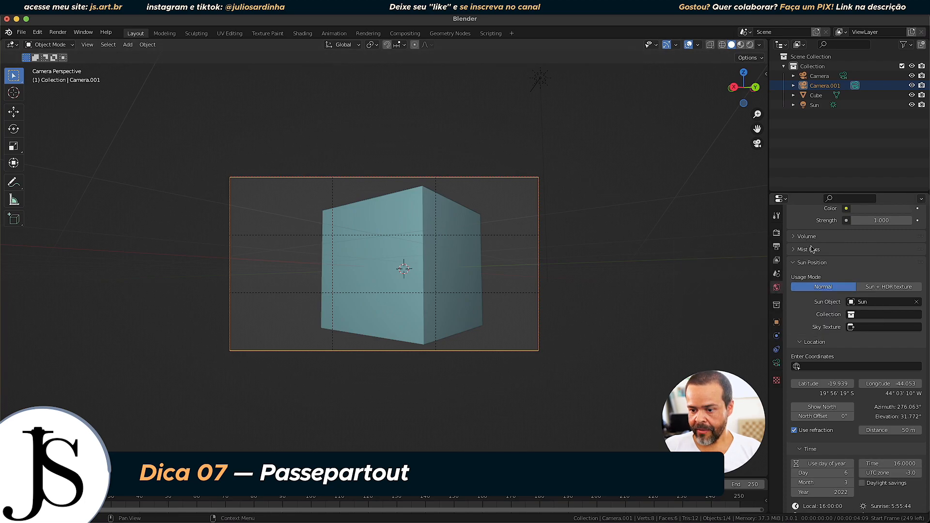
scroll(816, 257, "up", 5)
left_click(877, 297)
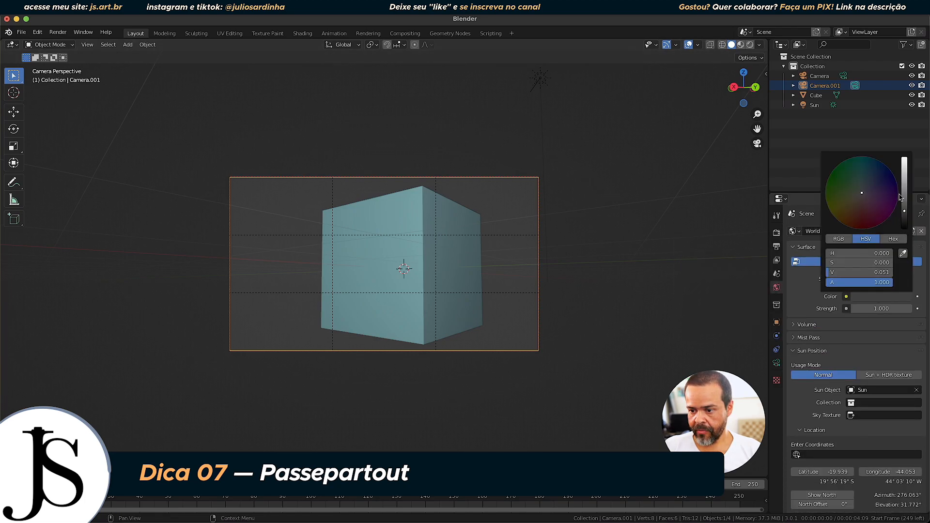
left_click_drag(905, 193, 904, 158)
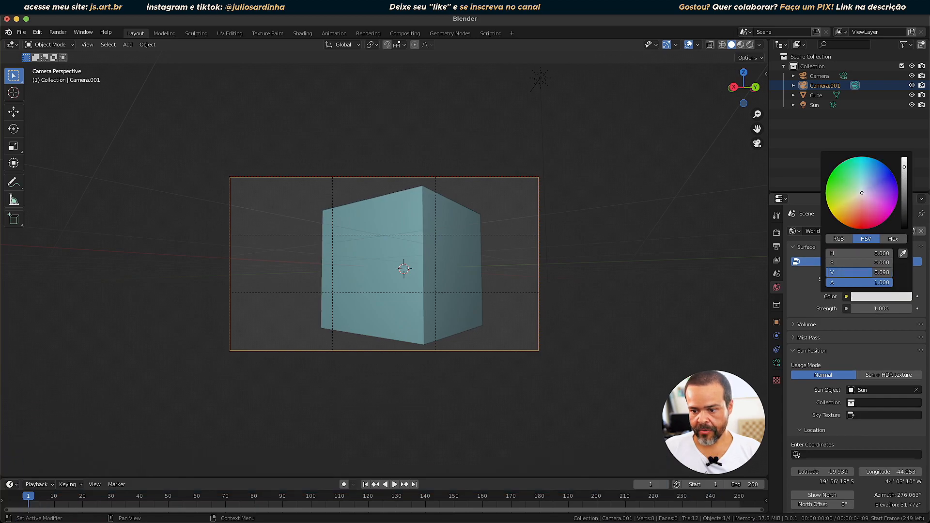
Set the viewport shading to Rendered and darken the world background color slightly.
left_click(741, 45)
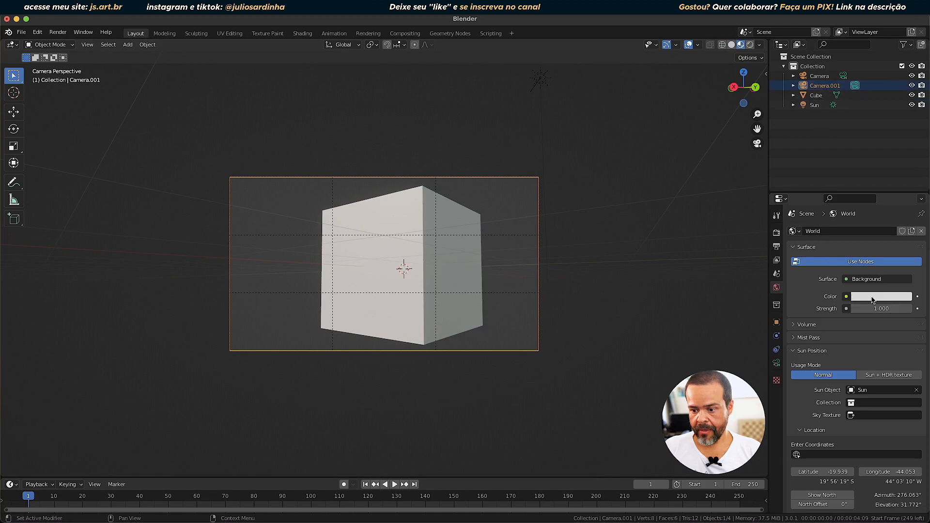
left_click(750, 45)
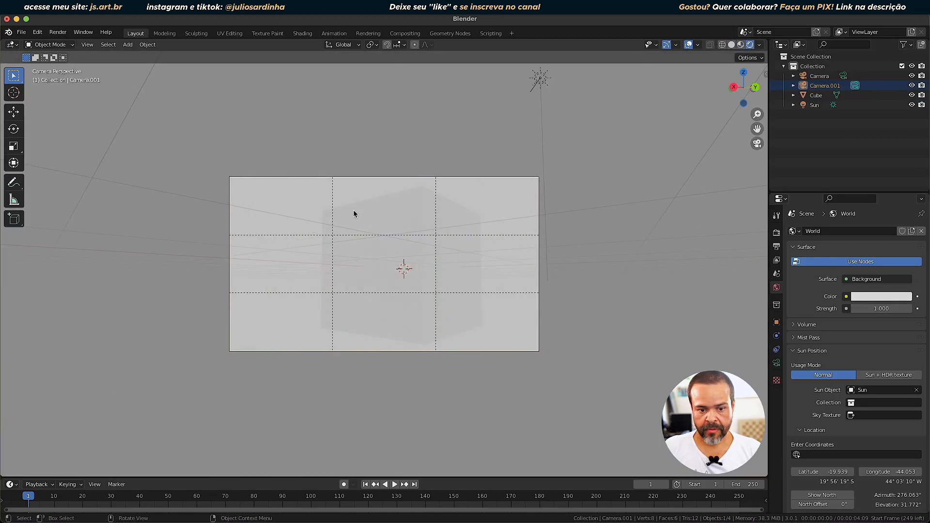
left_click(883, 296)
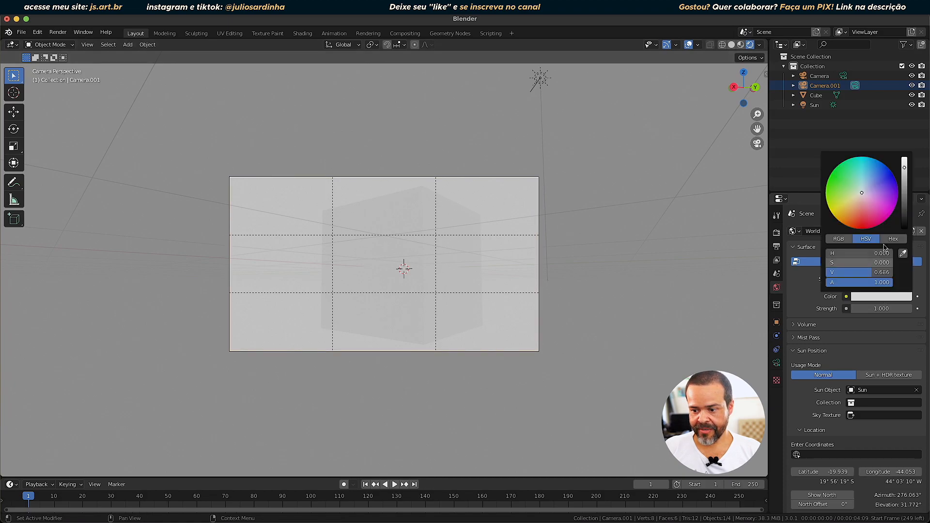
mouse_move(904, 172)
left_mouse_down()
mouse_move(904, 181)
mouse_move(904, 172)
left_mouse_up()
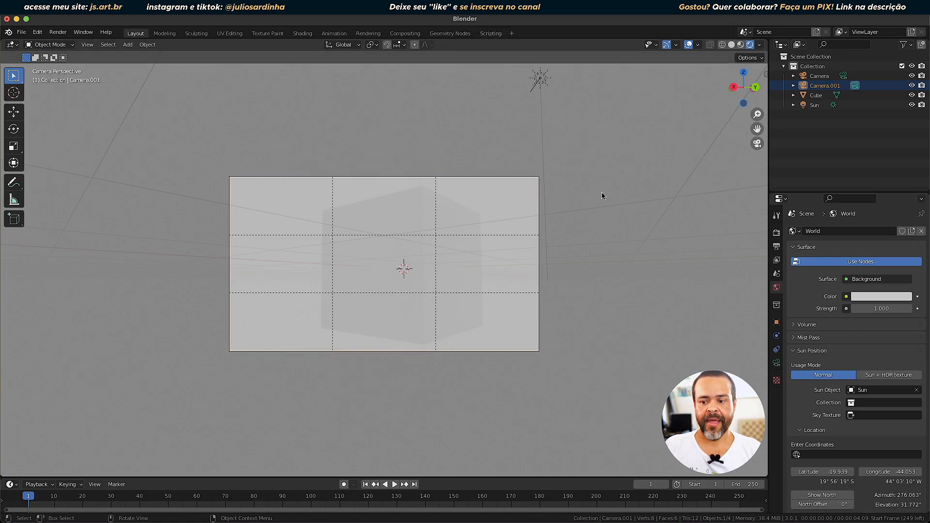
Set Camera.001's Passepartout to 1.000 in its Viewport Display settings.
left_click(776, 363)
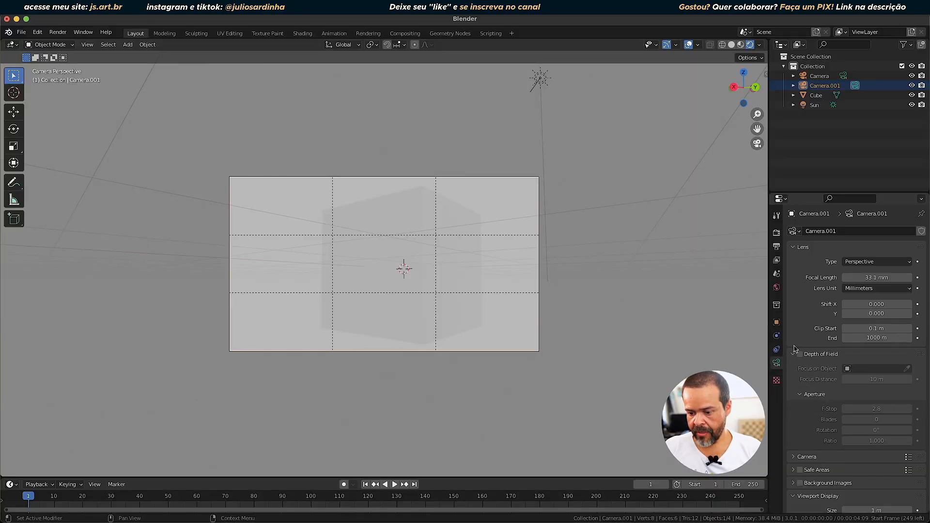
scroll(794, 499, "down", 5)
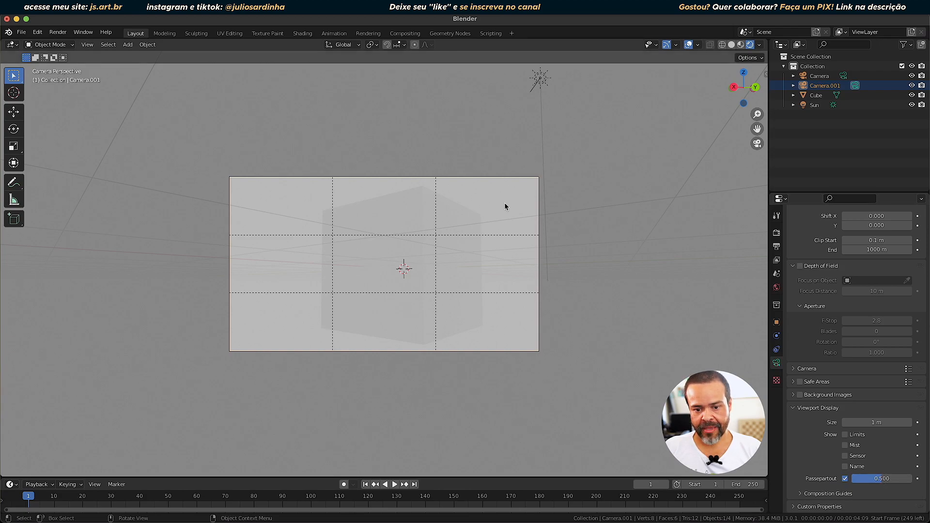
scroll(505, 203, "up", 3, "ctrl")
scroll(576, 184, "down", 3, "ctrl")
scroll(576, 186, "down", 2, "ctrl")
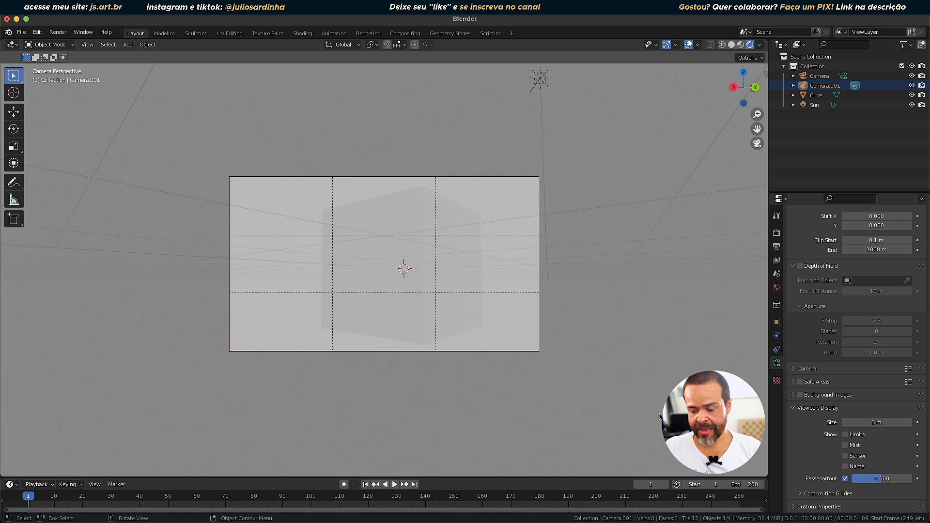
left_click_drag(881, 478, 916, 479)
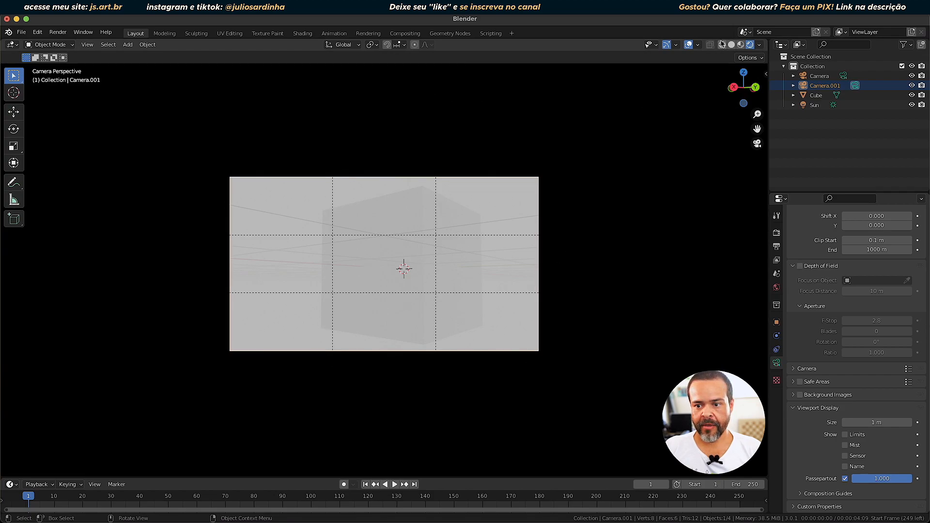
Set the viewport shading to Solid and inspect the passepartout with the camera frame fitted to the view and from outside the camera.
left_click(731, 45)
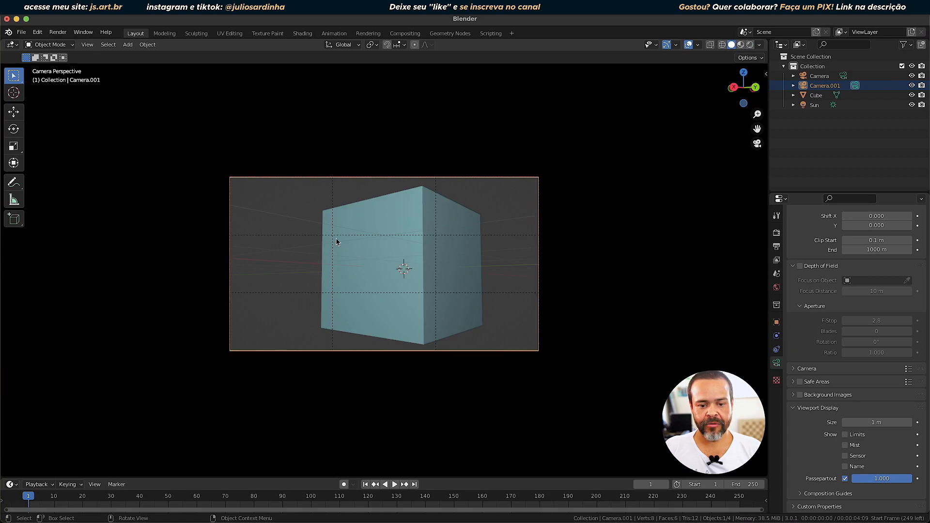
scroll(584, 343, "up", 2, "ctrl")
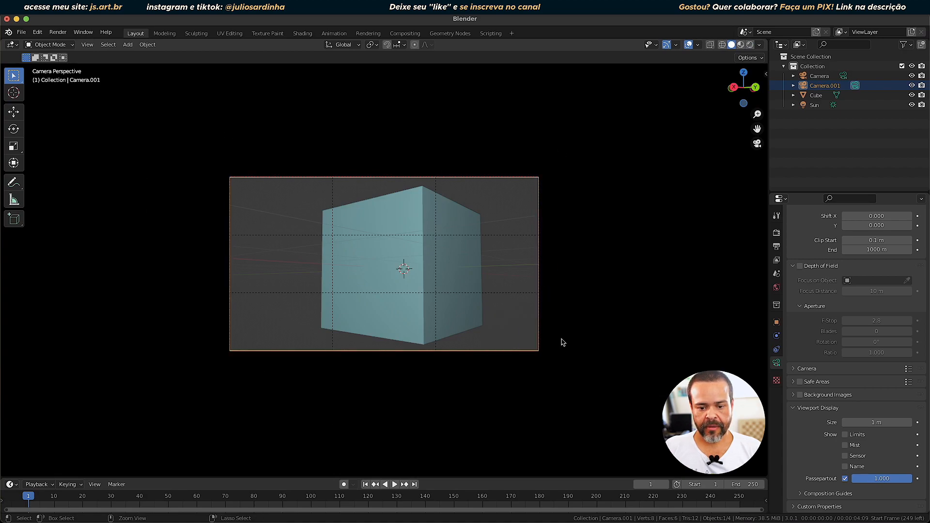
key("Home")
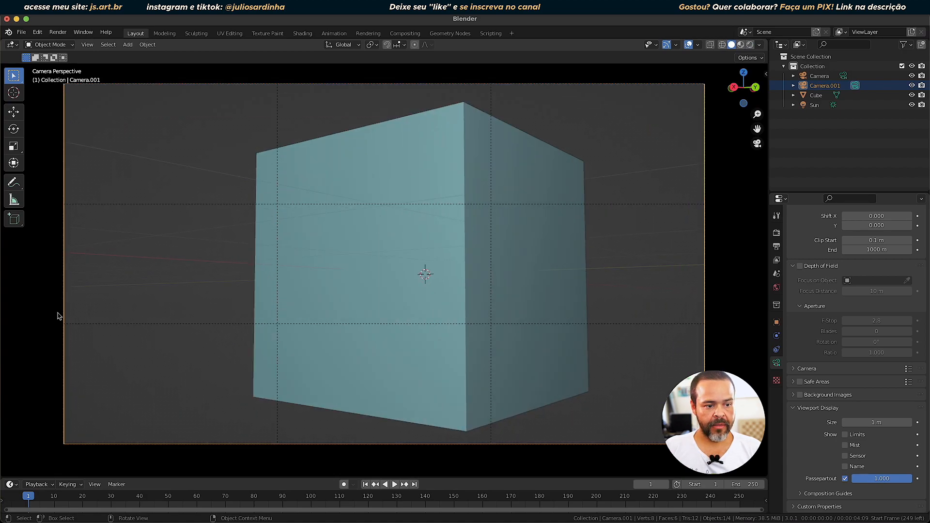
middle_click_drag(405, 316, 436, 307)
scroll(435, 307, "down", 5)
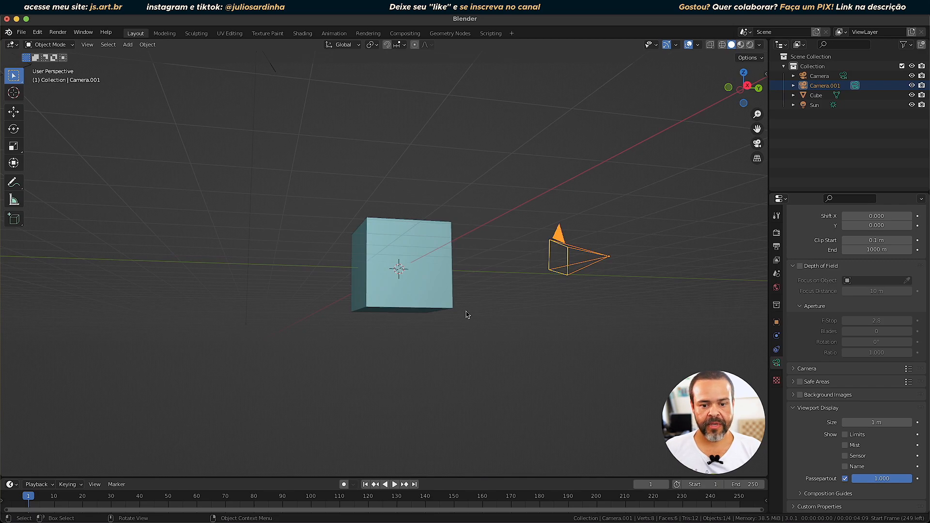
key("KP_0")
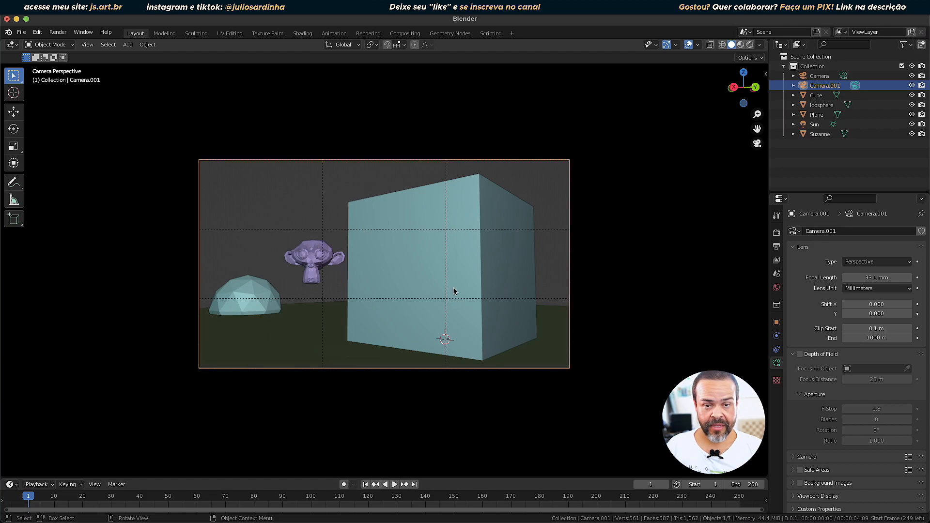
Examine how the cube, icosphere, Suzanne and cameras are arranged from the top view, and return to the camera view.
key("KP_7")
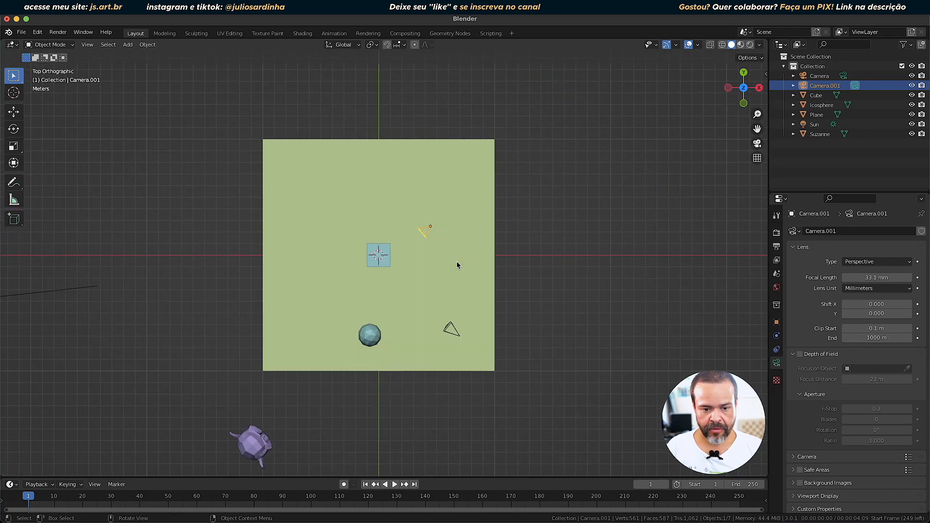
middle_click_drag(510, 288, 562, 214, "shift")
scroll(561, 214, "up", 2)
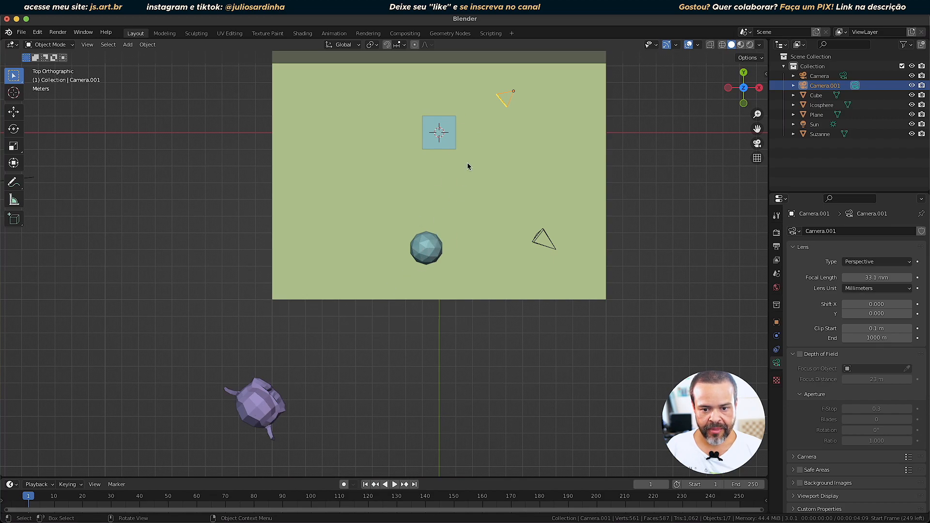
key("KP_0")
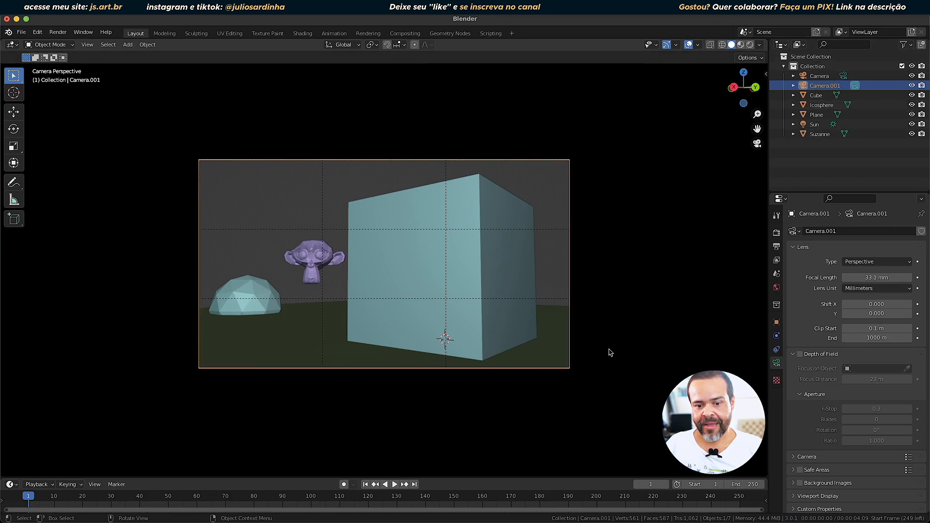
Enable Depth of Field on Camera.001 and pick the large cube in the viewport as its focus object.
left_click(800, 355)
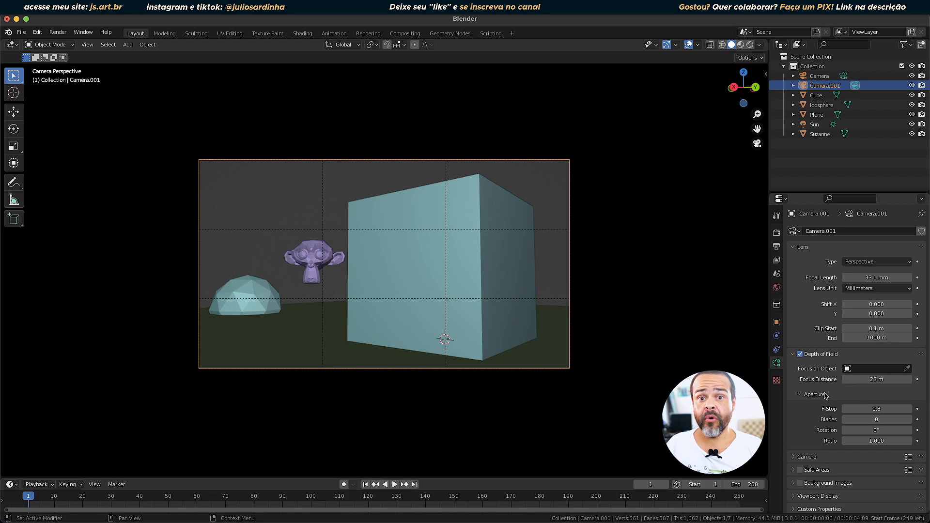
left_click(907, 369)
left_click(461, 249)
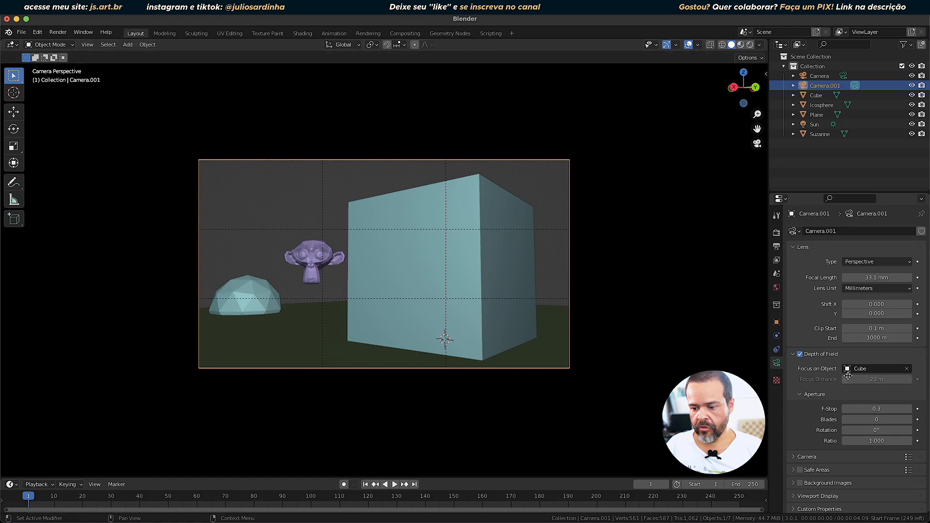
Change Camera.001's focus object to Suzanne, and clear the focus object.
left_click(866, 371)
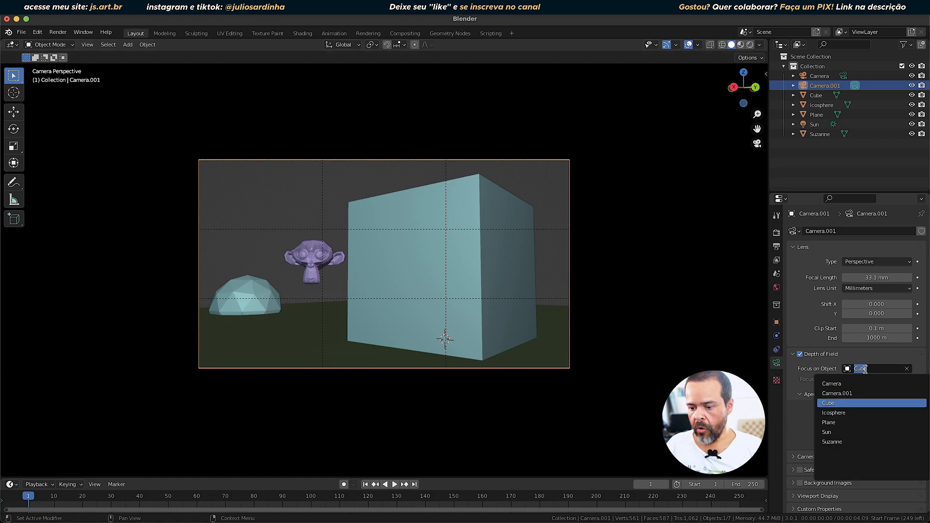
left_click(832, 441)
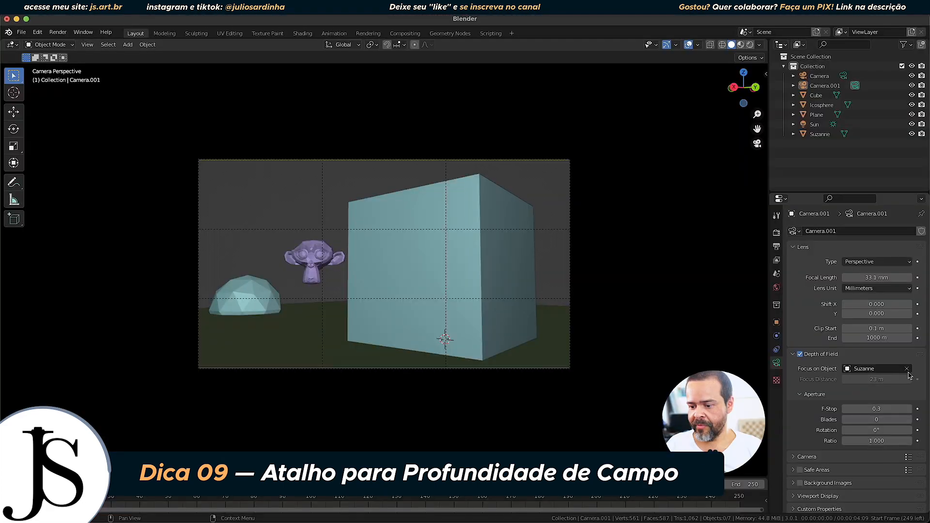
left_click(907, 370)
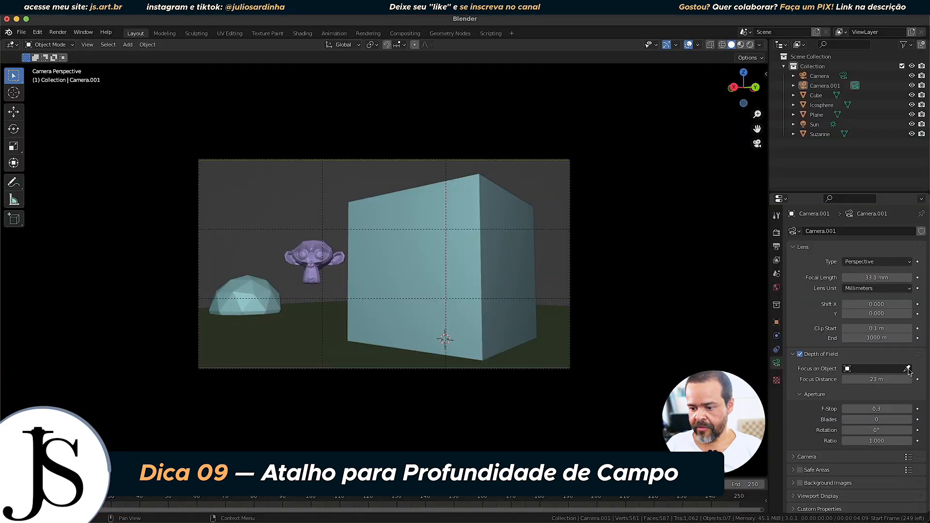
Sample the focus distance with DOF Distance (Pick) on the cube's broad front face and on Suzanne's face.
right_click(529, 233)
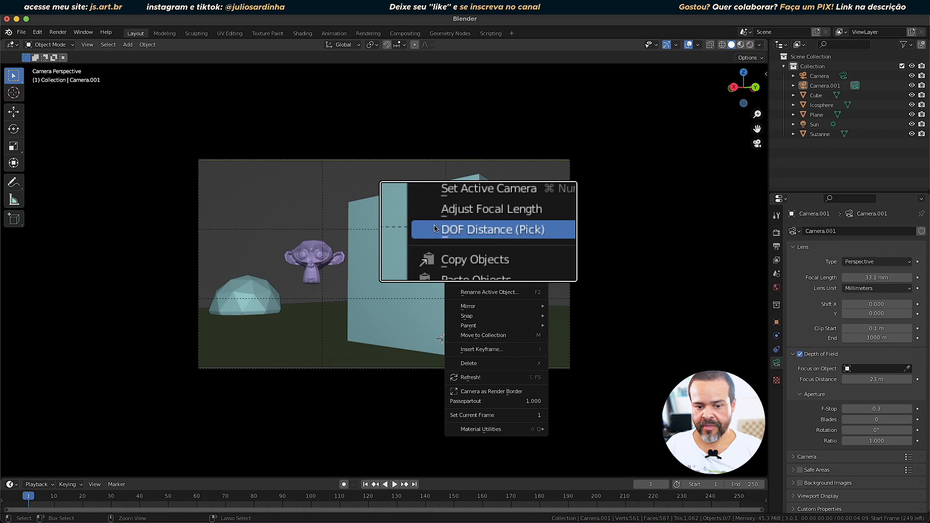
left_click(527, 231)
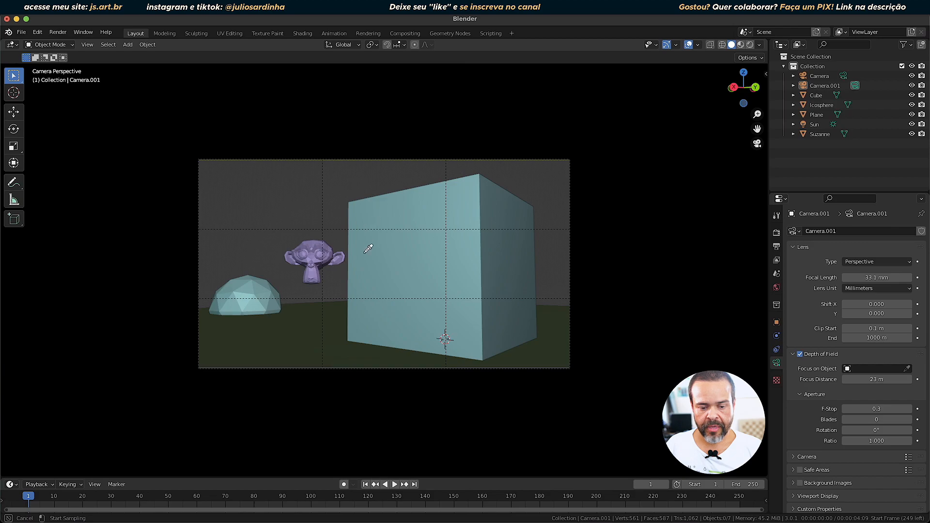
left_click(371, 315)
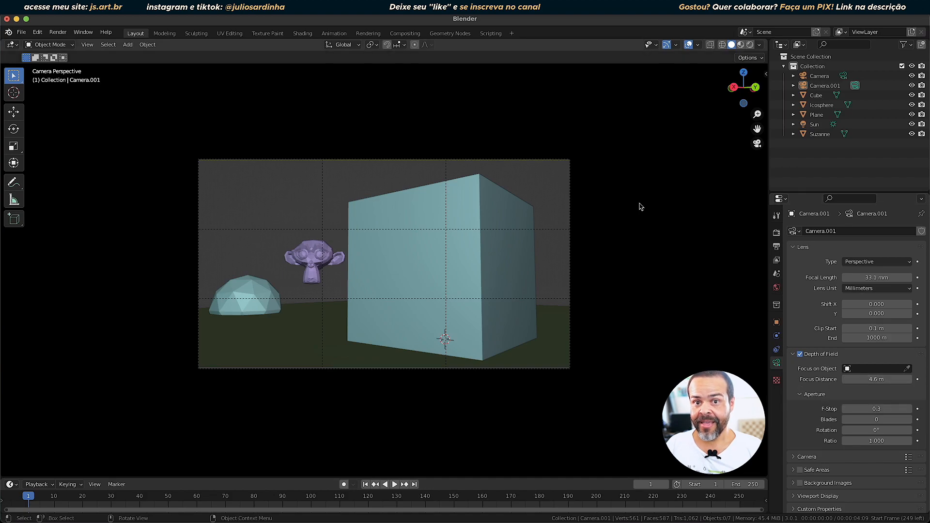
right_click(421, 207)
left_click(421, 208)
left_click(321, 253)
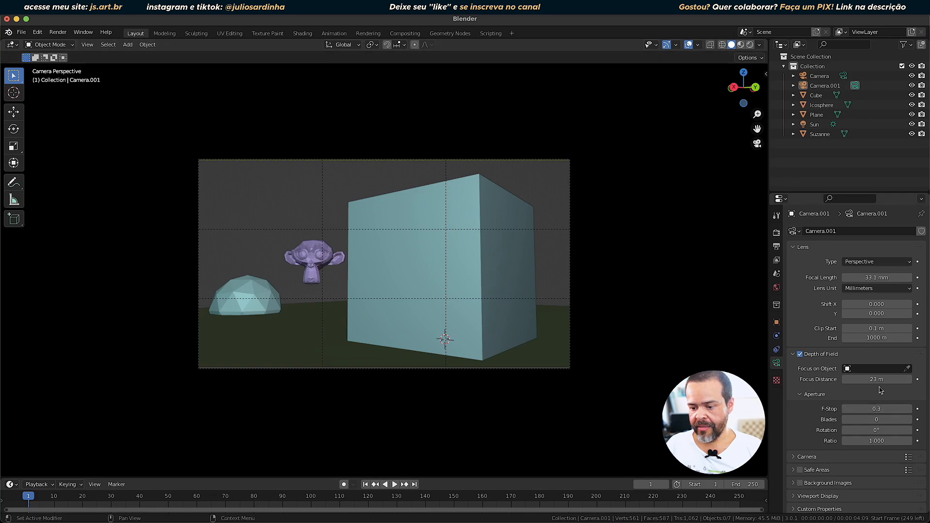
Pick the focus distance at the cube's nearest lower corner, and enable Depth of Field in the Solid viewport shading options.
right_click(419, 324)
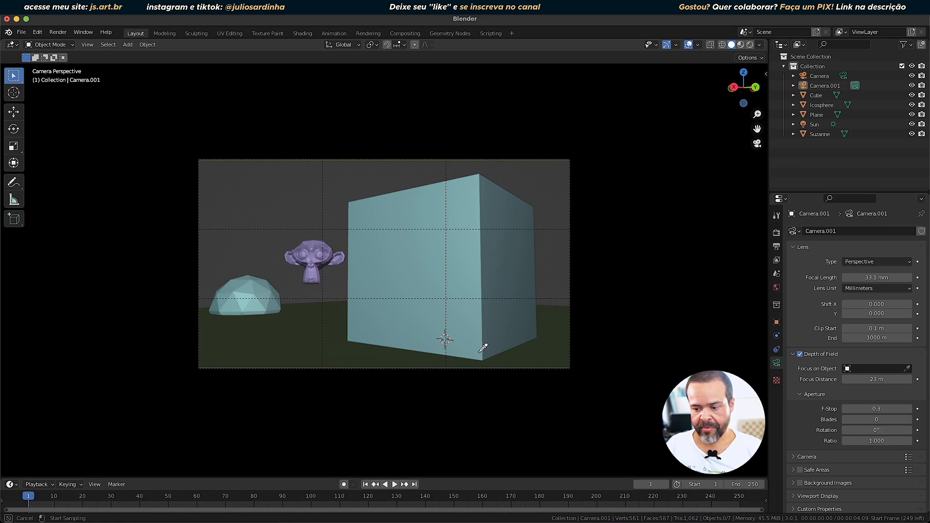
left_click(483, 349)
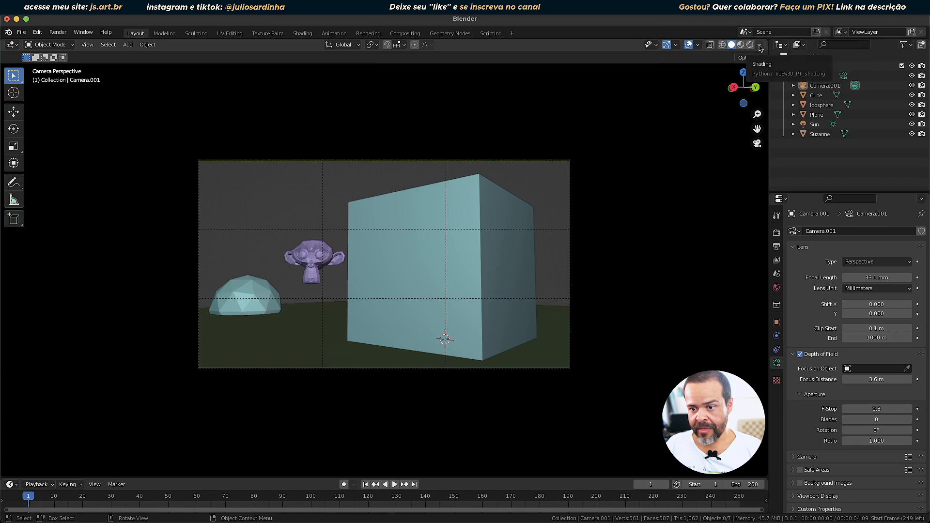
left_click(760, 45)
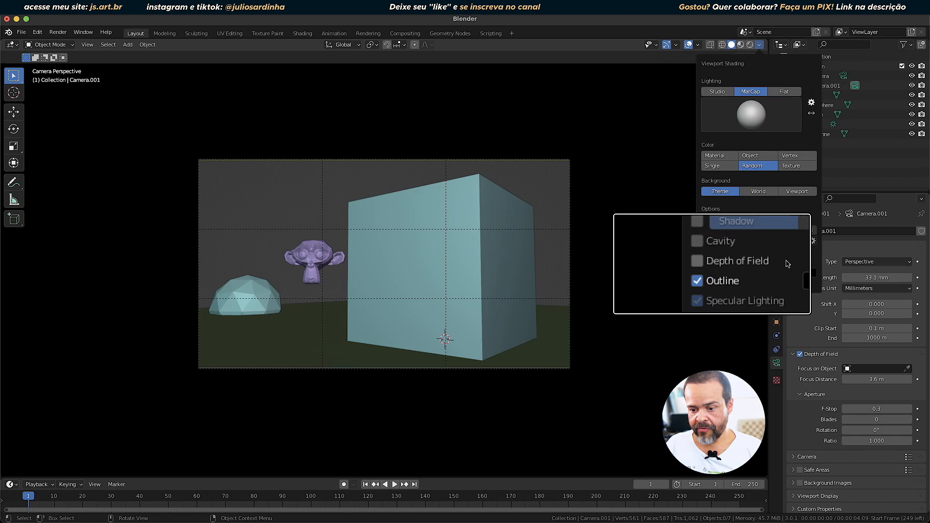
left_click(697, 262)
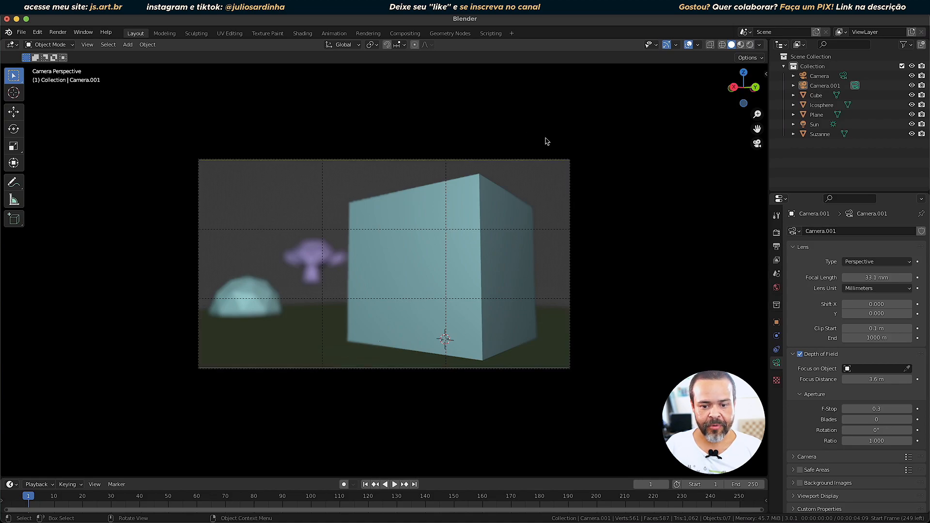
Shrink the camera frame in the viewport and maximize it to fill the available area.
scroll(609, 274, "up", 2)
scroll(610, 275, "down", 2)
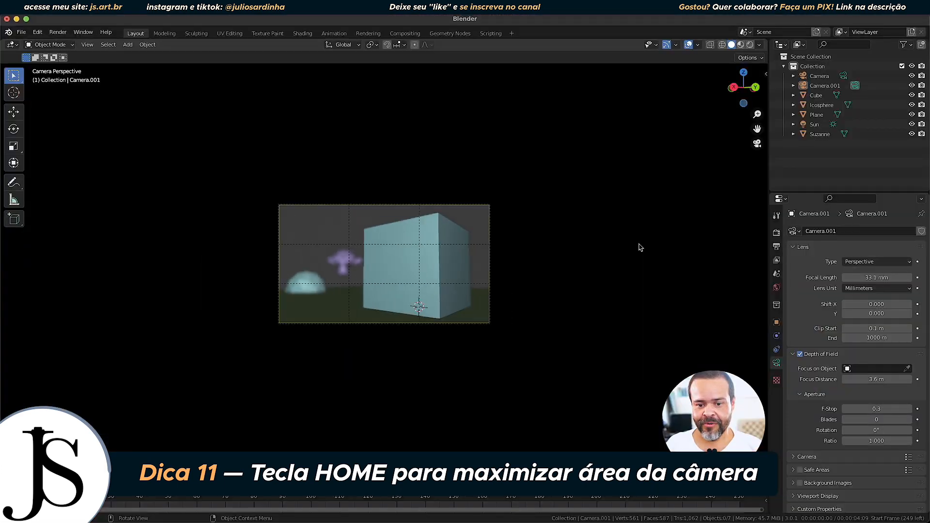
key("Home")
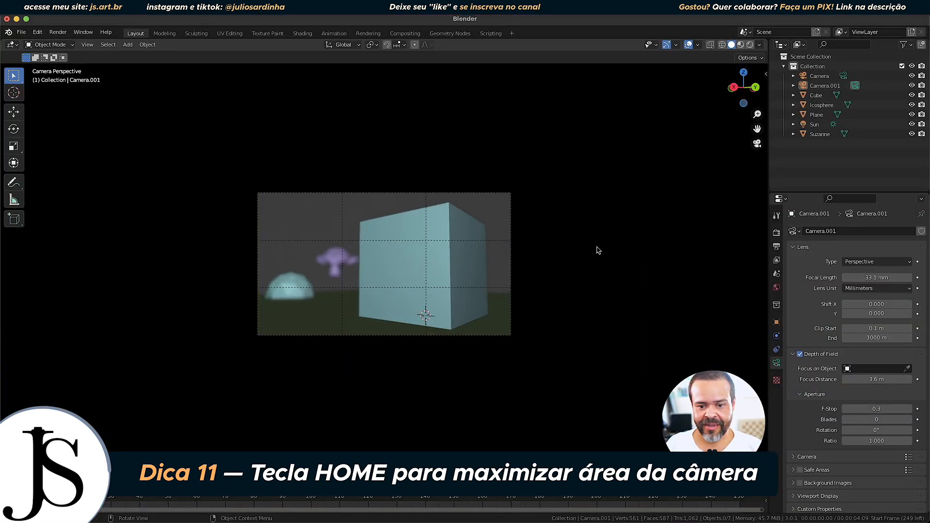
key("Home")
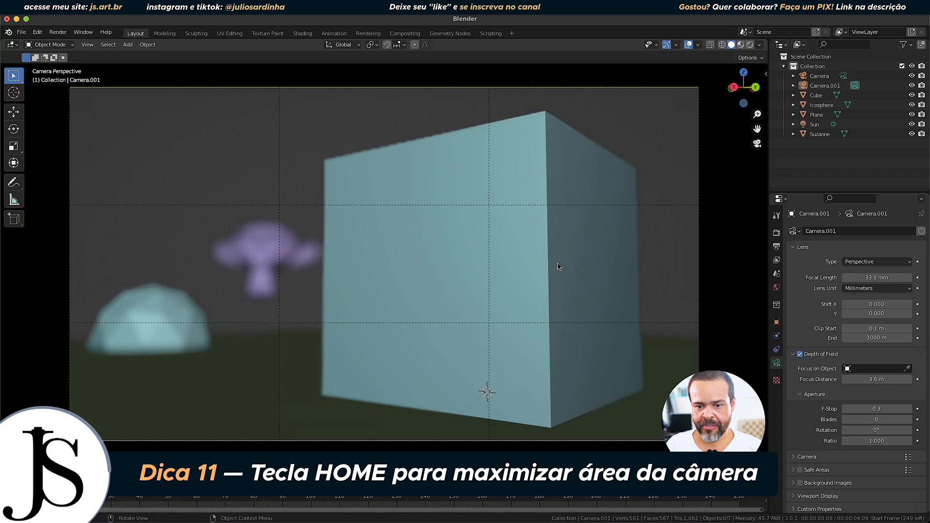
scroll(559, 267, "down", 4)
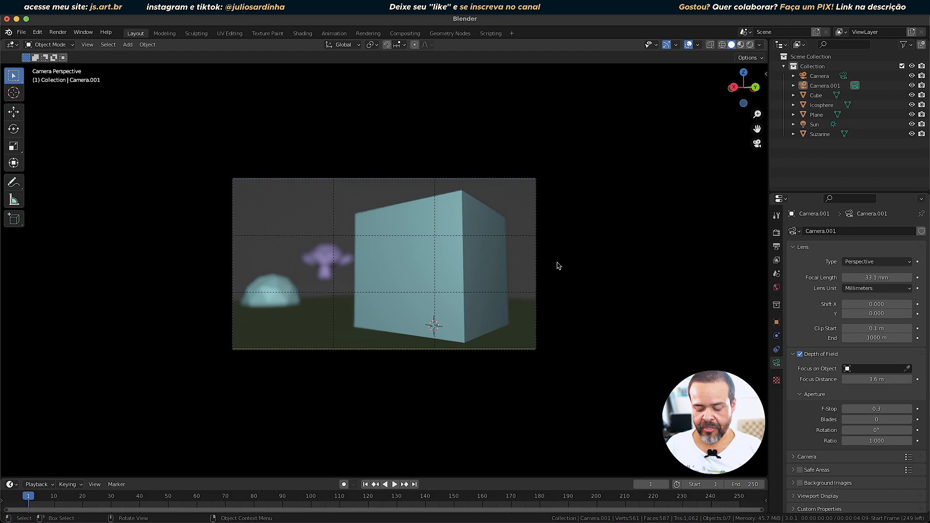
key("Home")
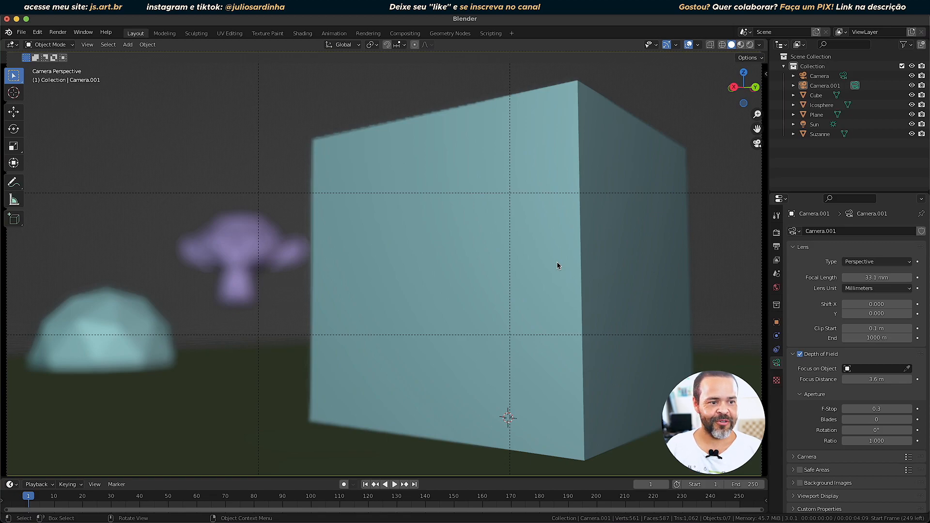
scroll(527, 248, "down", 1)
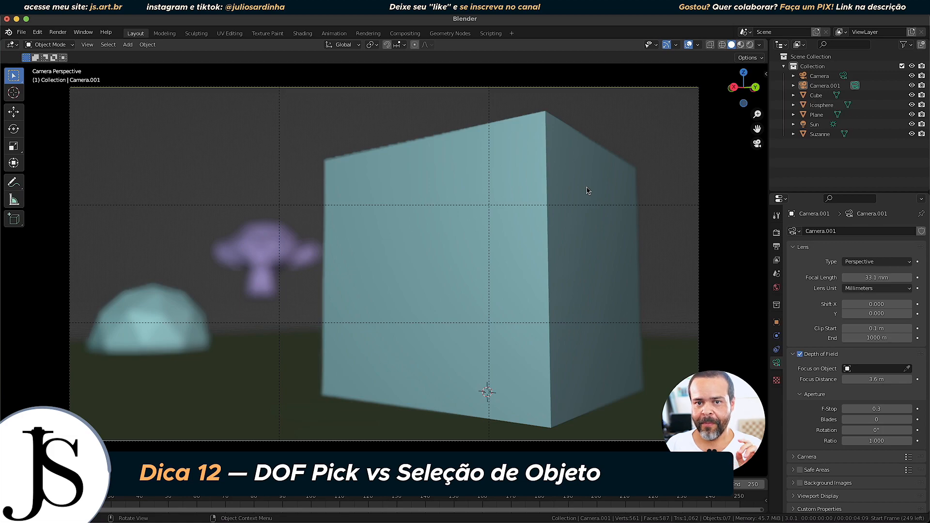
Set the Cube as Camera.001's focus object and examine how sharp its corners and edges look.
right_click(540, 139)
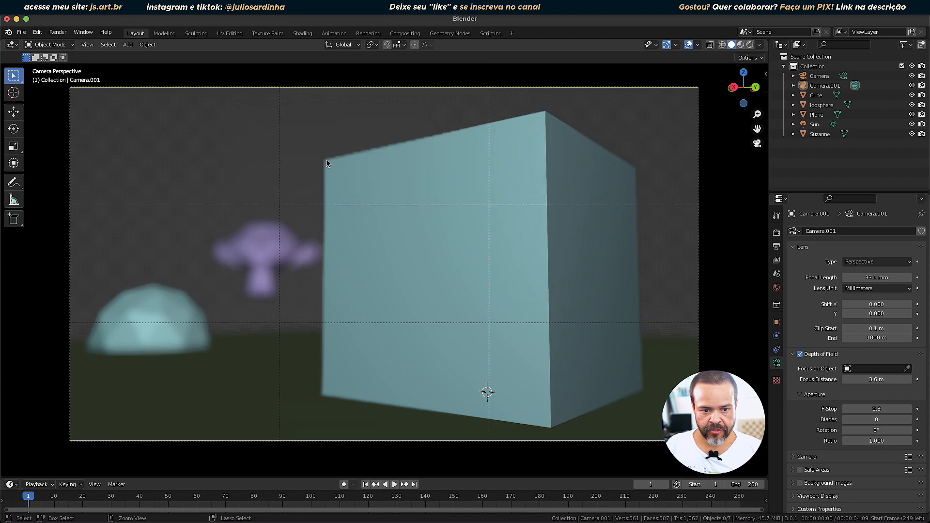
left_click(878, 367)
left_click(840, 404)
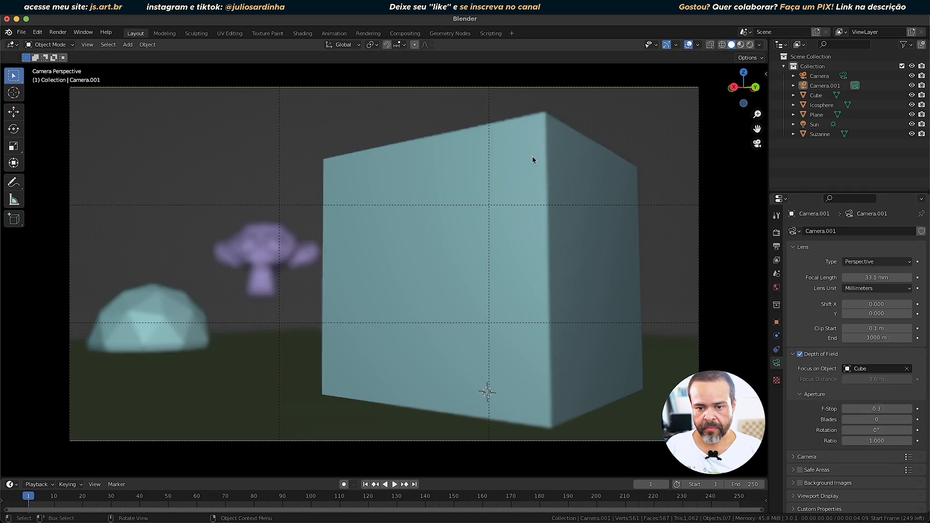
scroll(344, 172, "up", 5, "ctrl")
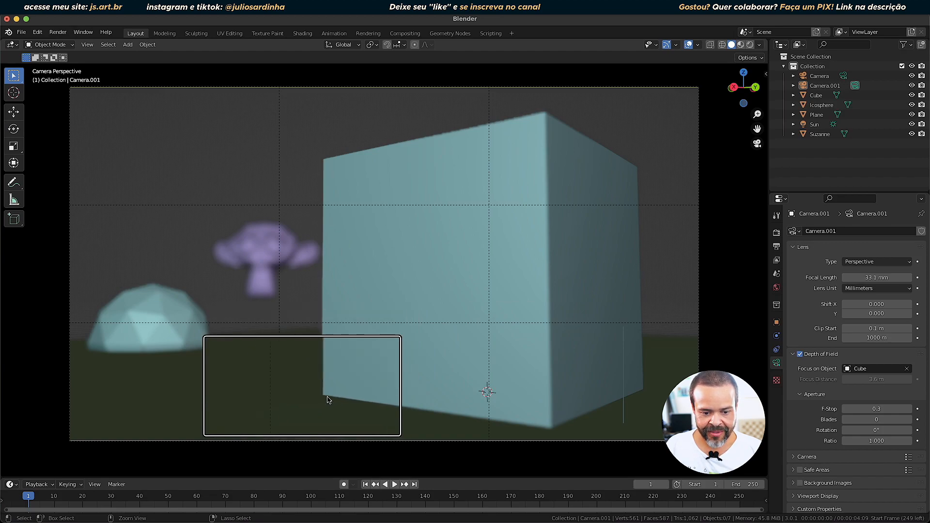
scroll(327, 400, "down", 3, "ctrl")
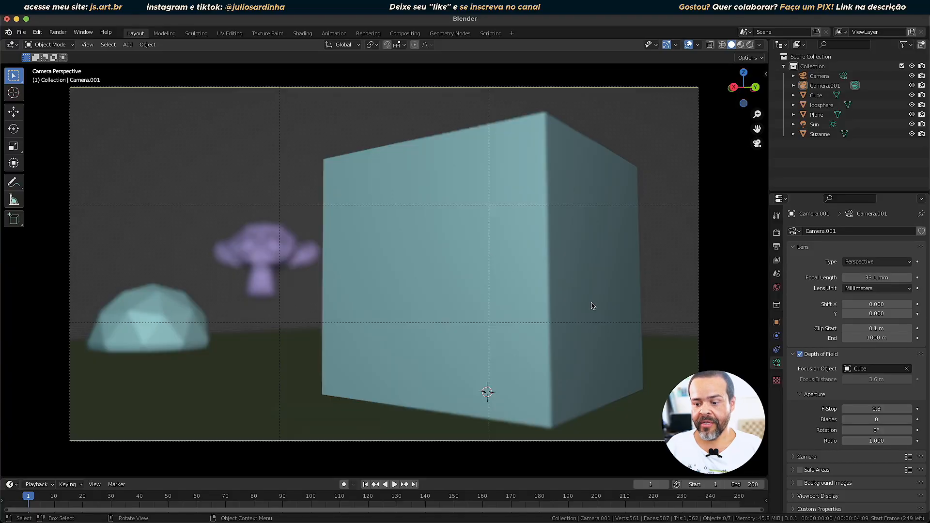
Clear Camera.001's focus object and pick the focus distance near the cube's upper front edge.
right_click(541, 128)
left_click(541, 127)
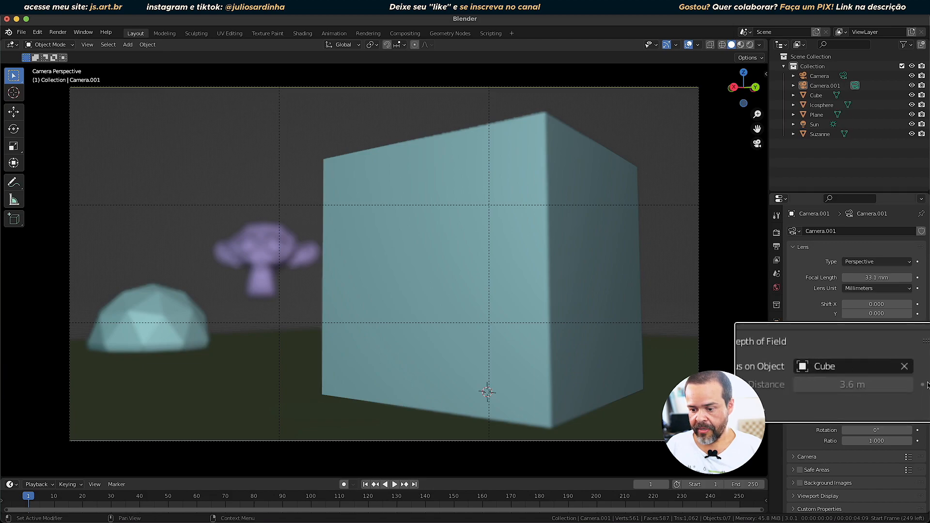
left_click(888, 368)
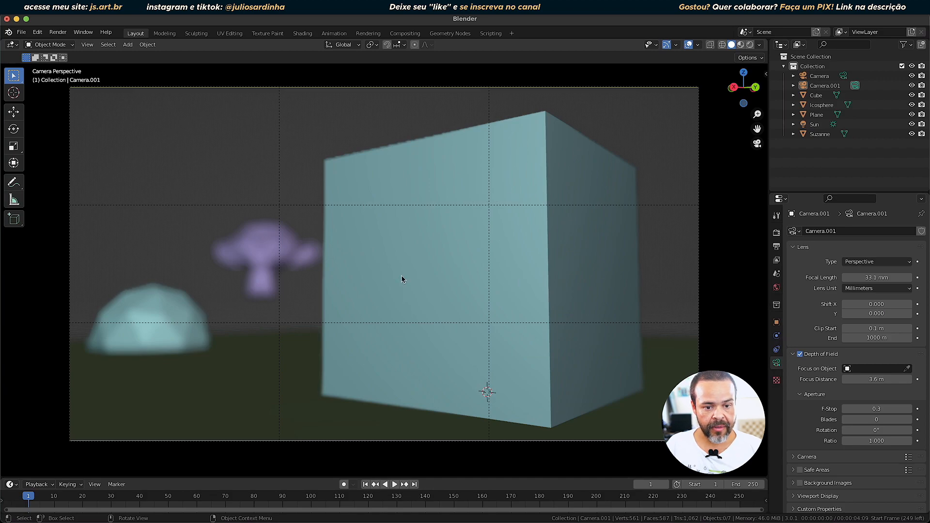
right_click(418, 146)
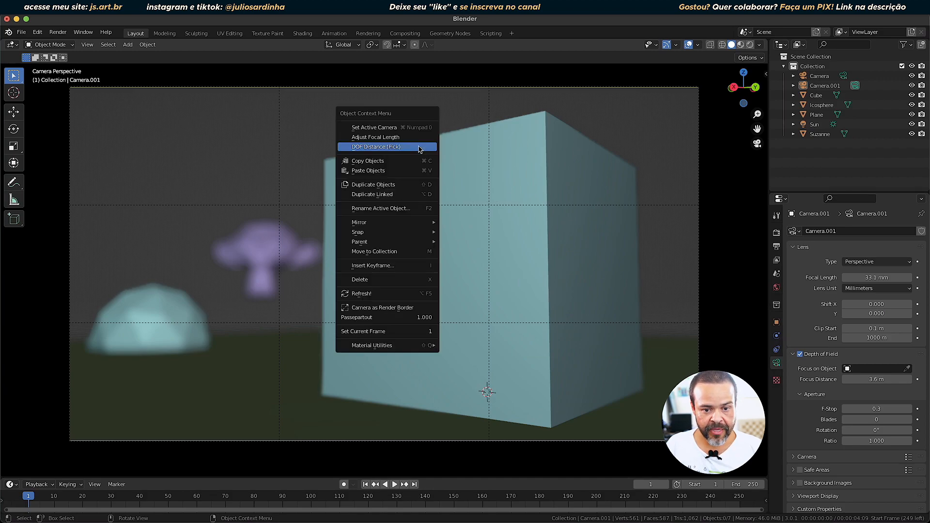
left_click(418, 147)
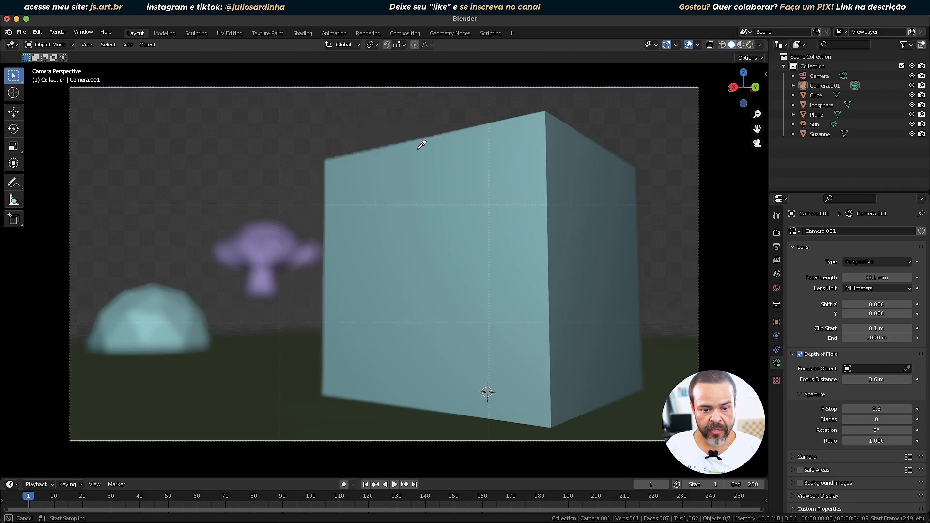
left_click(418, 150)
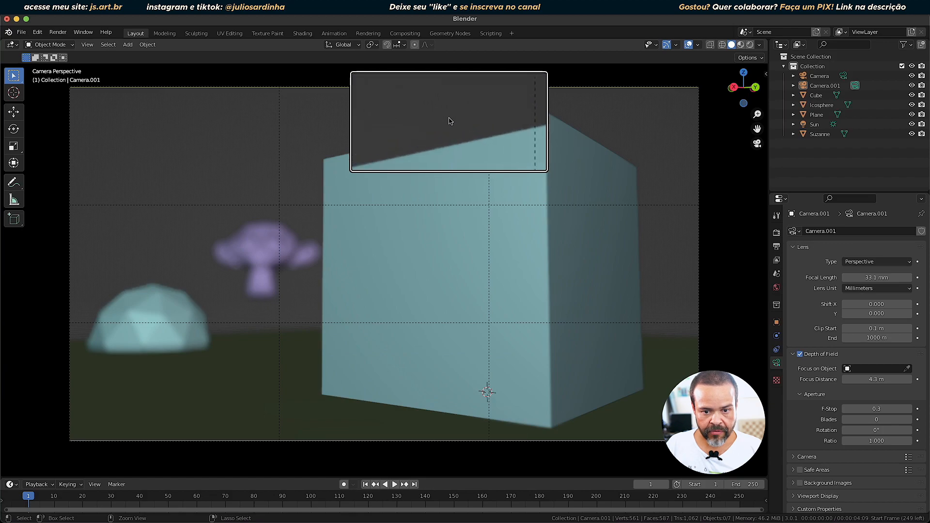
Pick the focus distance on the cube's nearest vertical edge and on the far edge of its shaded side.
right_click(547, 175)
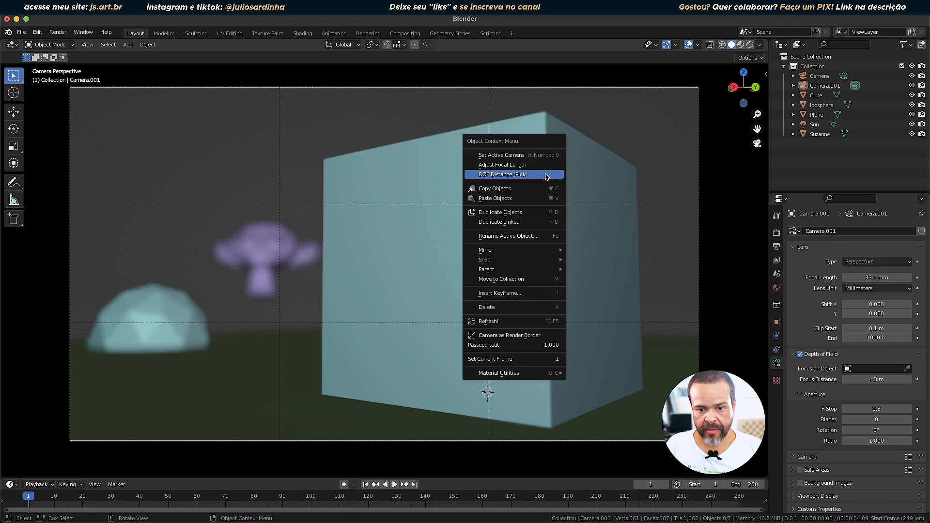
left_click(546, 174)
left_click(551, 170)
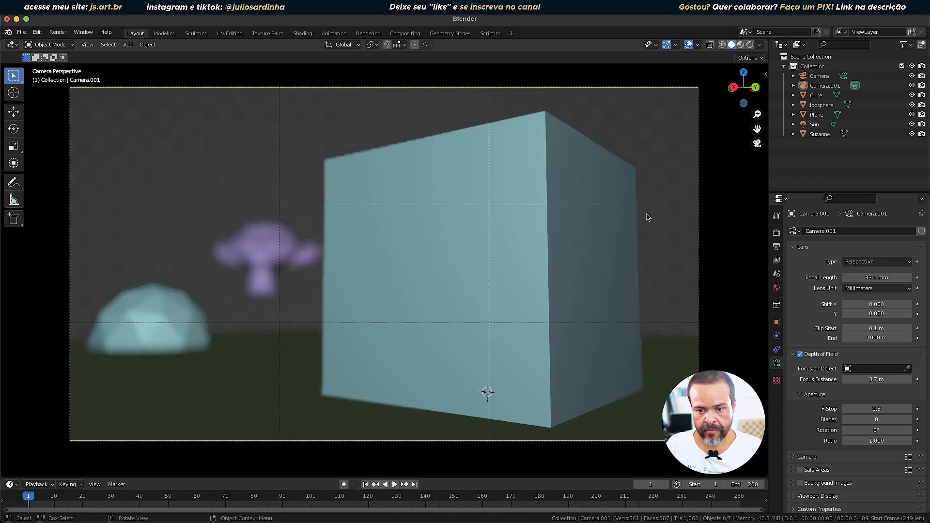
right_click(629, 196)
left_click(630, 196)
left_click(629, 199)
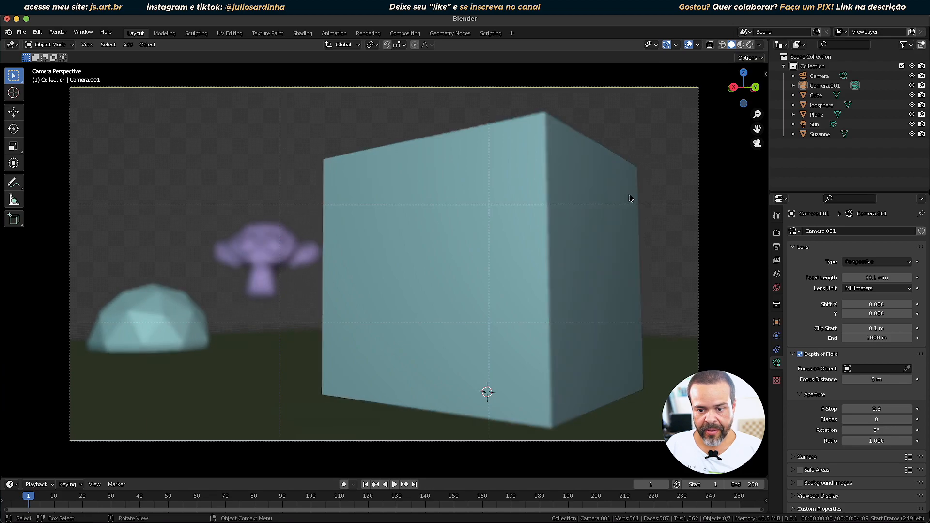
Pick the focus distance on Suzanne, and move the focus to the icosphere with DOF Distance (Pick).
right_click(278, 247)
left_click(278, 246)
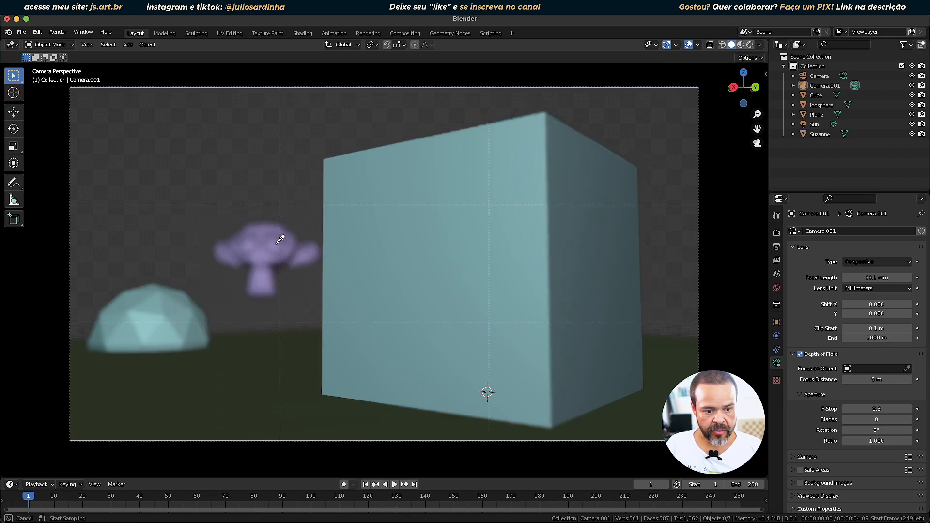
left_click(278, 247)
right_click(154, 318)
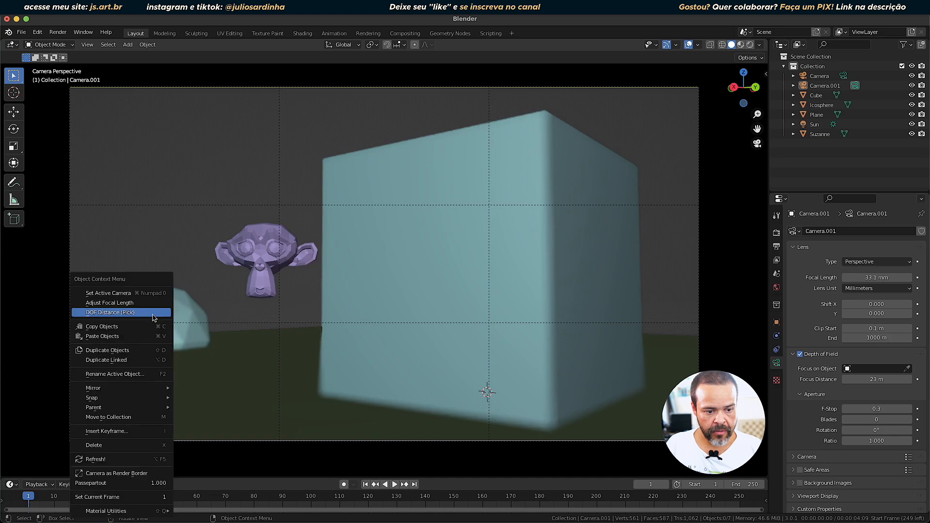
left_click(153, 313)
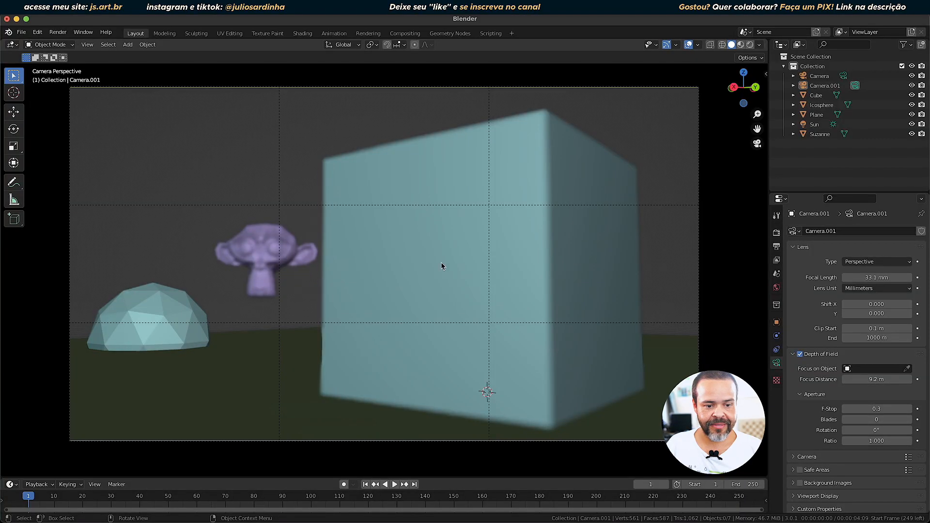
Set Camera.001's aperture F-Stop to 2.8 and examine the sharpness of Suzanne and the icosphere.
right_click(463, 187)
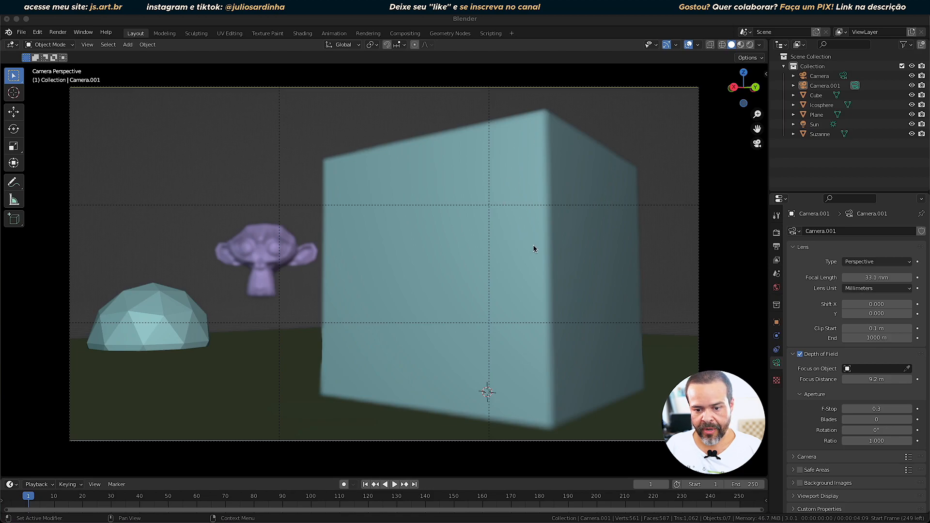
left_click(880, 409)
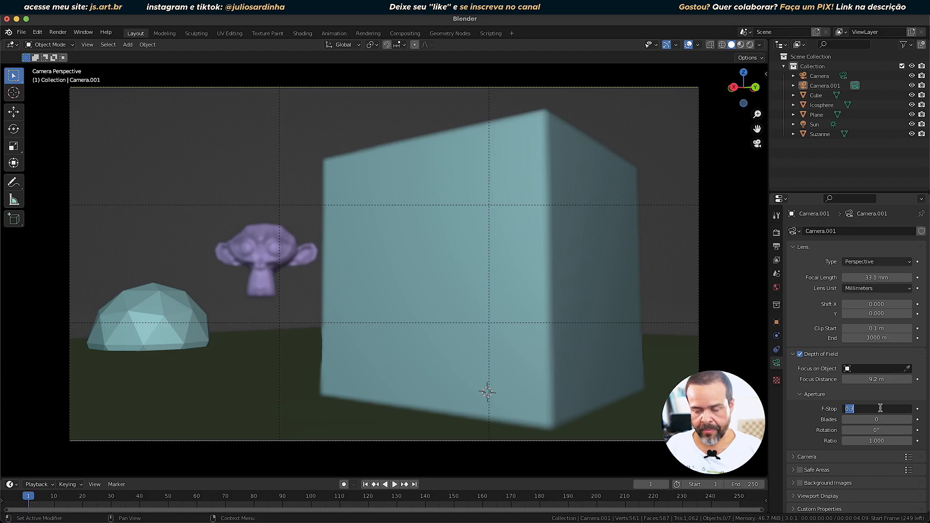
type("2")
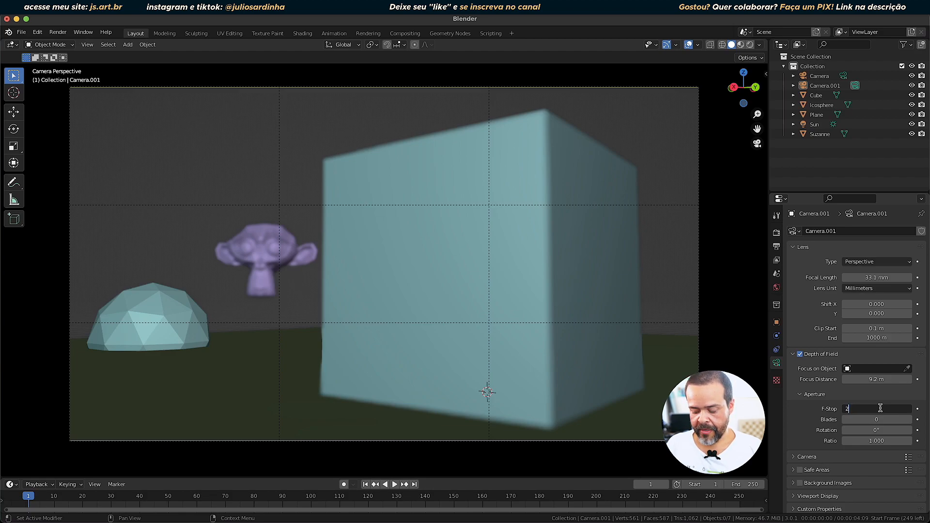
type(".8")
key("Return")
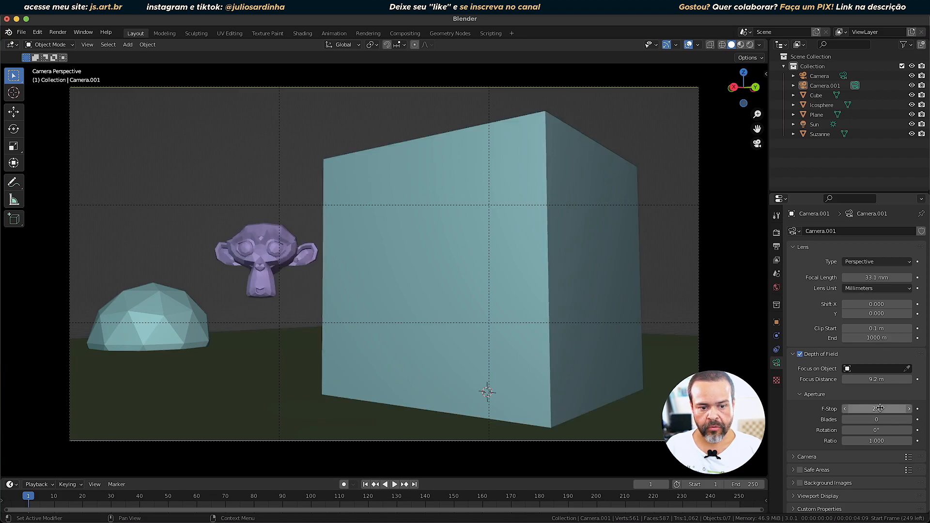
scroll(219, 297, "up", 5, "ctrl")
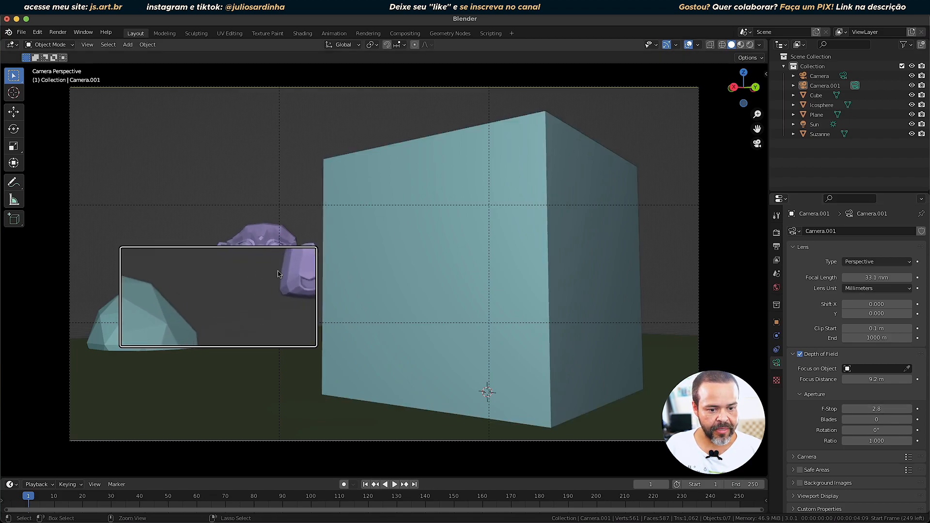
scroll(279, 274, "down", 5, "ctrl")
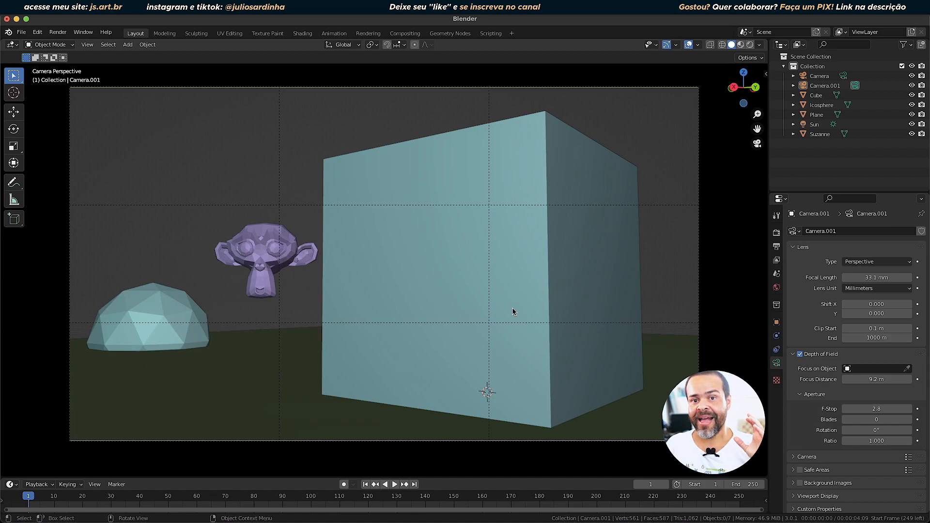
Examine the transform dimensions of the Cube and of Suzanne.
left_click(518, 293)
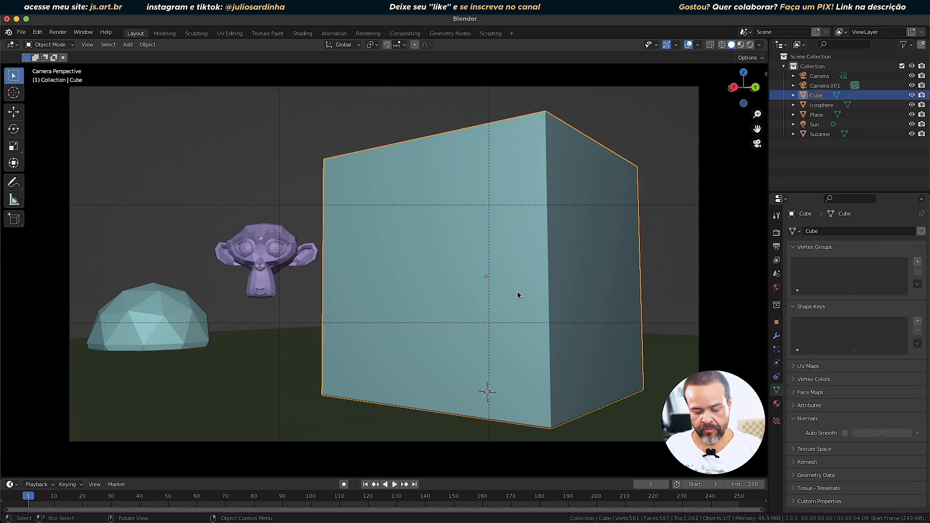
key("n")
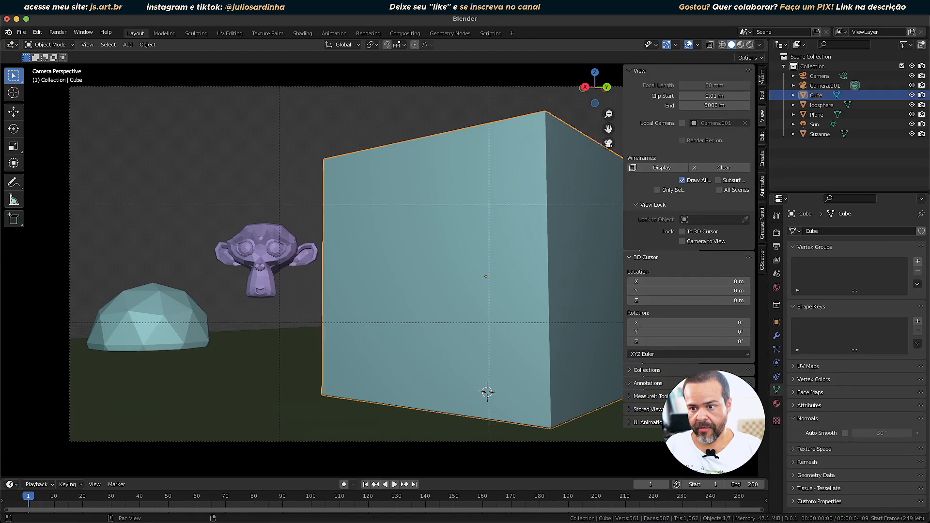
left_click(762, 77)
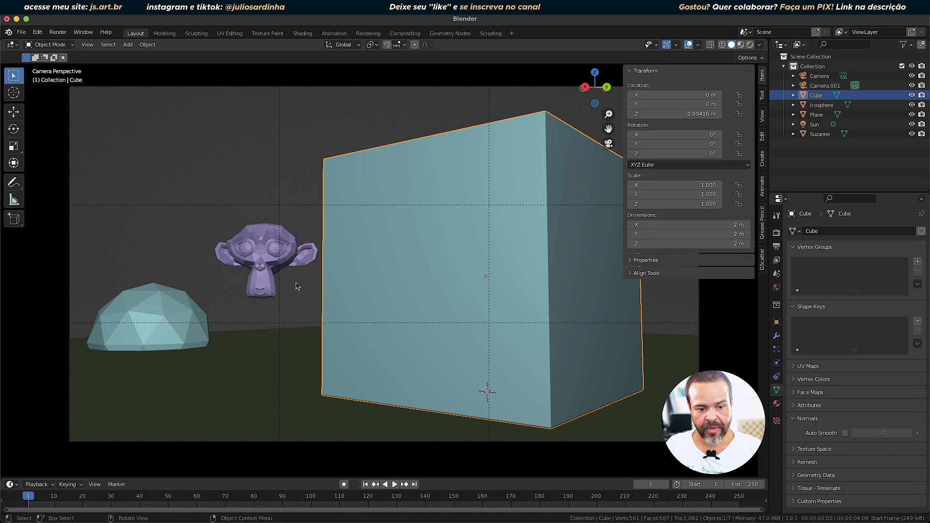
left_click(255, 258)
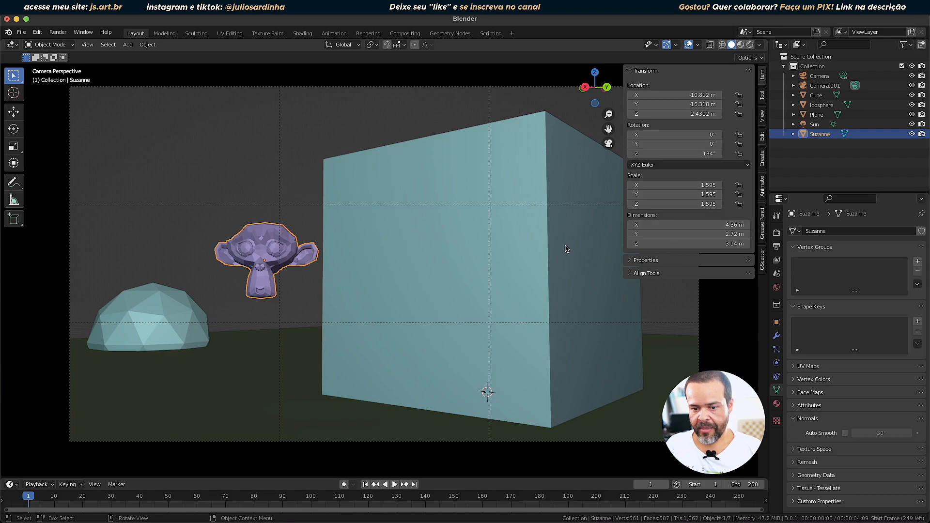
Select Camera.001 and pick its focus distance on the cube's nearest vertical edge with DOF Distance (Pick).
right_click(527, 237)
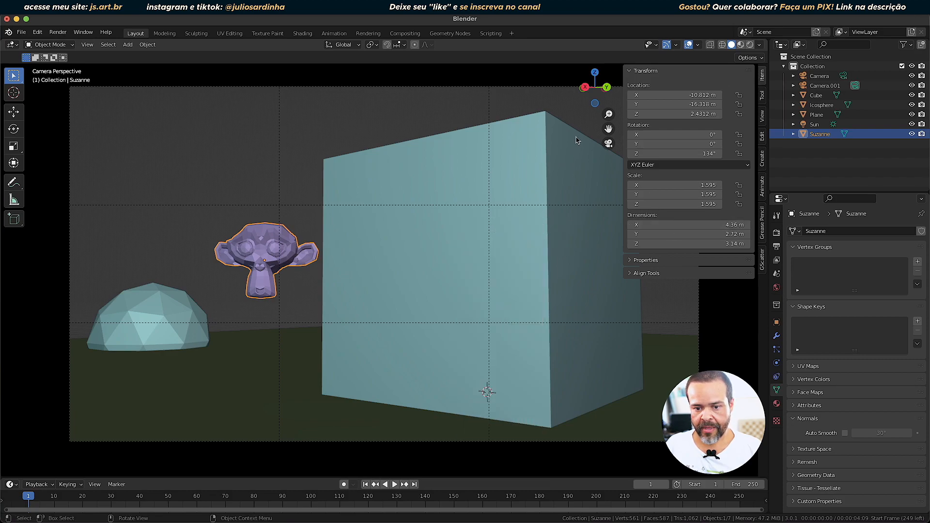
right_click(544, 158)
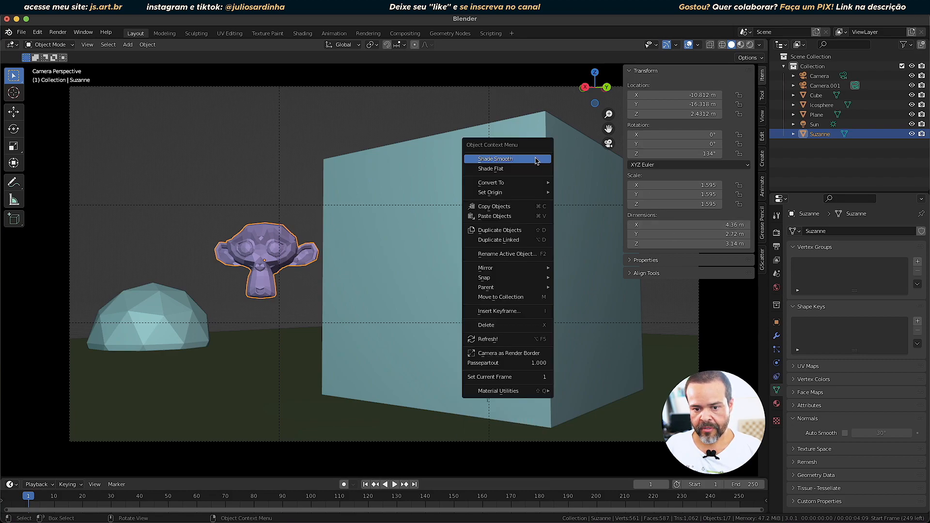
left_click(822, 85)
right_click(498, 263)
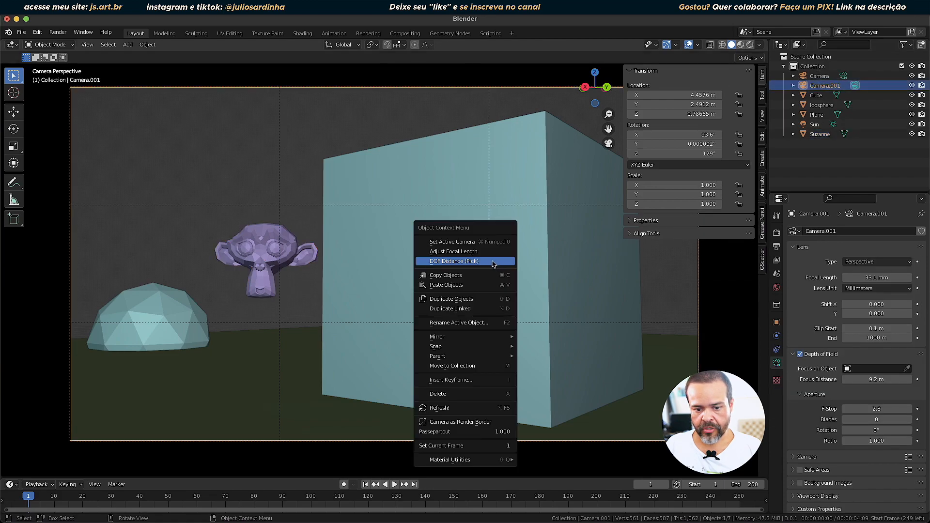
left_click(492, 263)
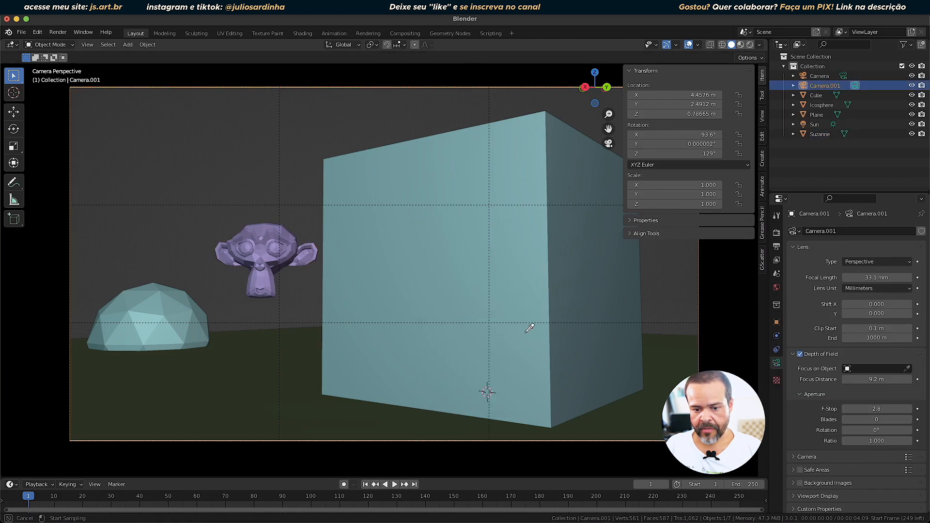
left_click(552, 307)
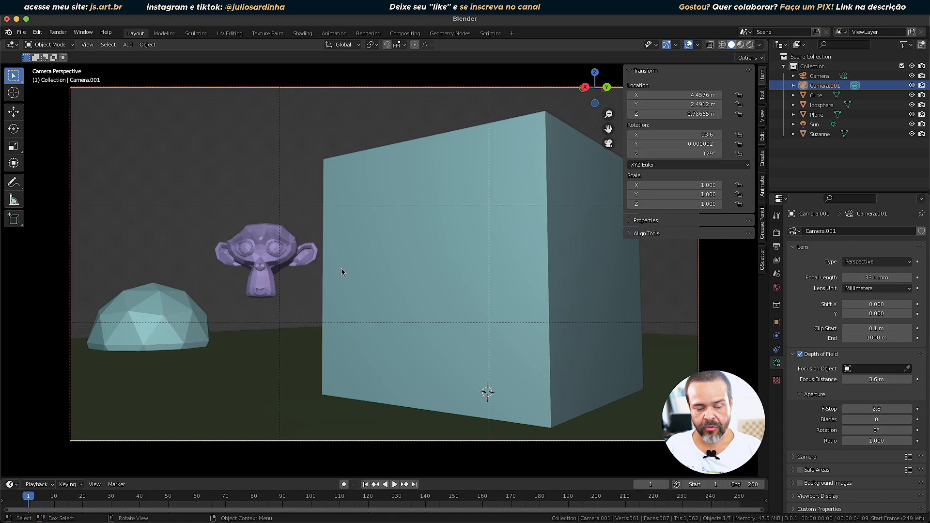
Scale the Cube down to about 0.25 m per side and apply its scale.
key("Home")
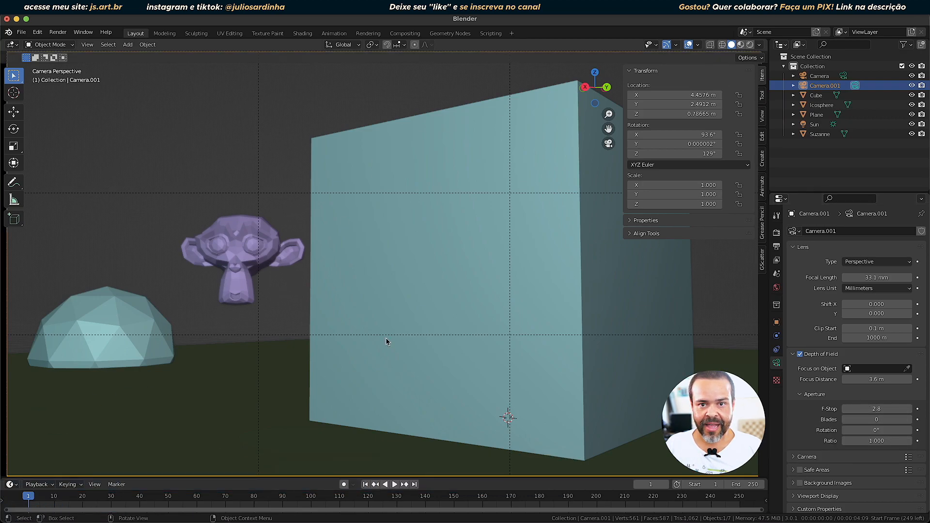
left_click(538, 262)
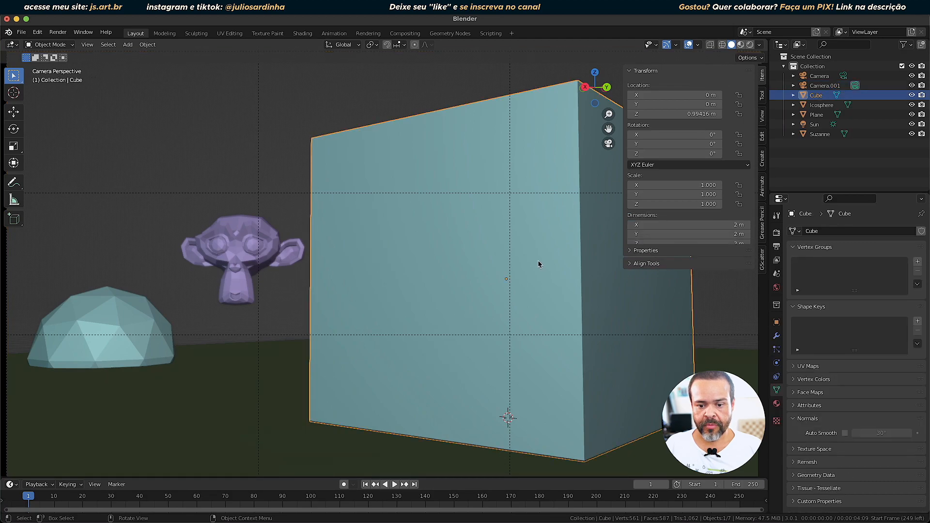
key("s")
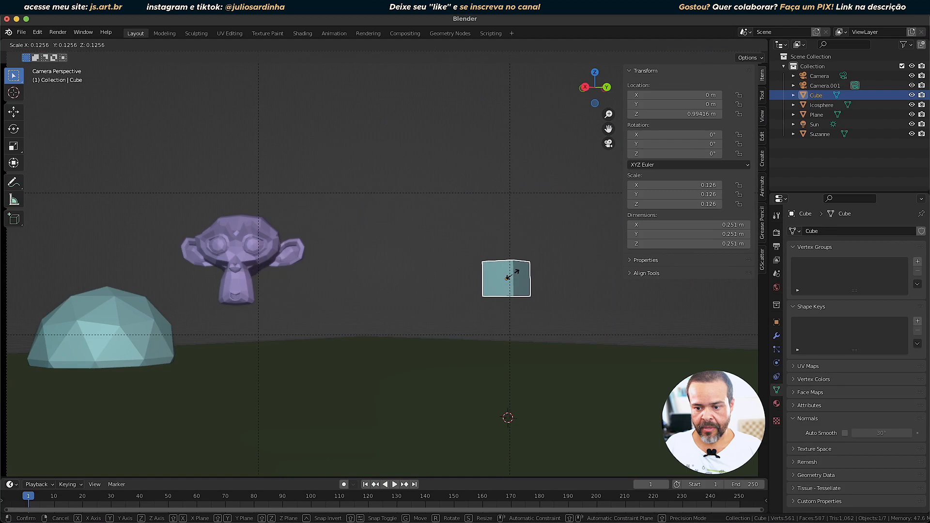
left_click(507, 277)
key("ctrl+a")
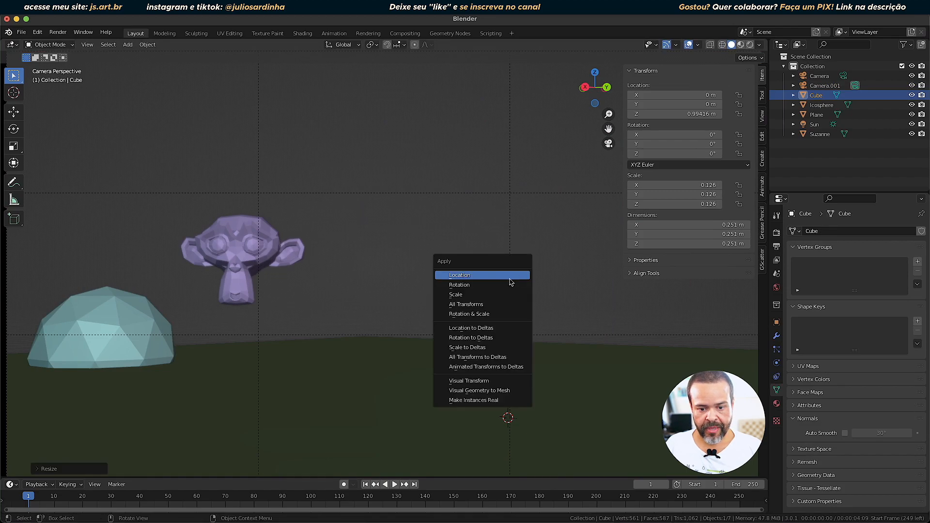
left_click(492, 296)
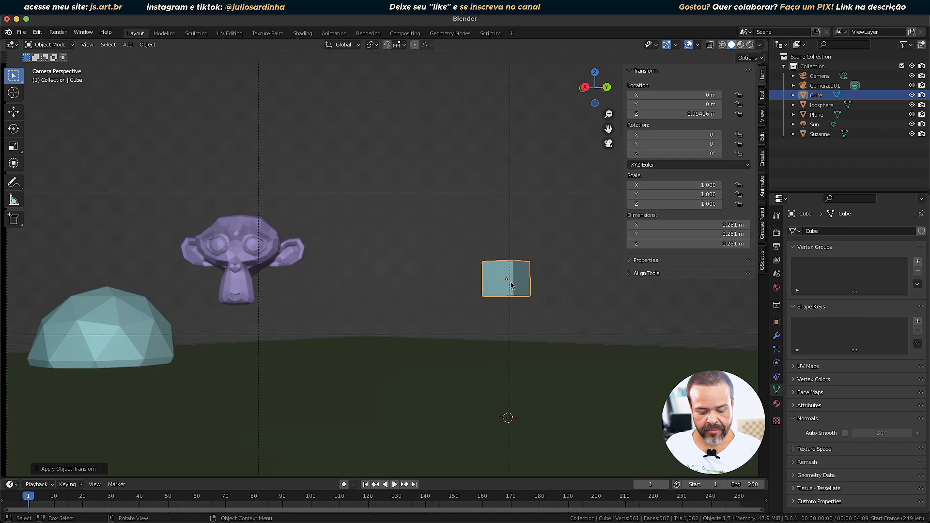
Lower the Cube onto the plane at about Z 0.128 m, and move it along Y to about 1.15 m.
key("g")
key("z")
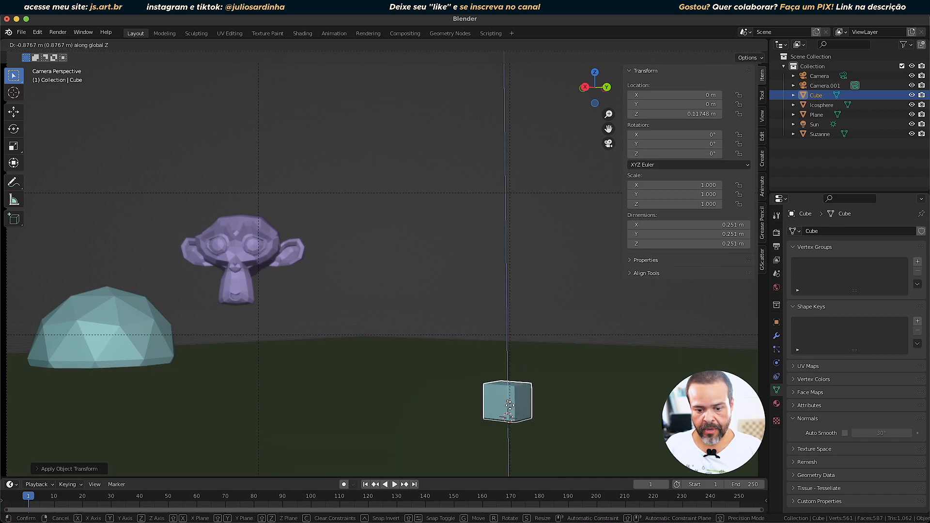
left_click(513, 406)
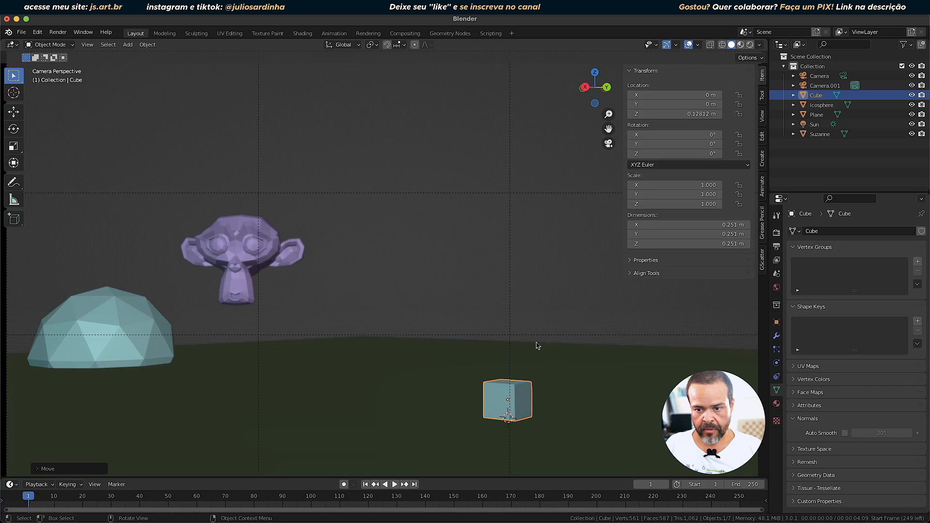
key("g")
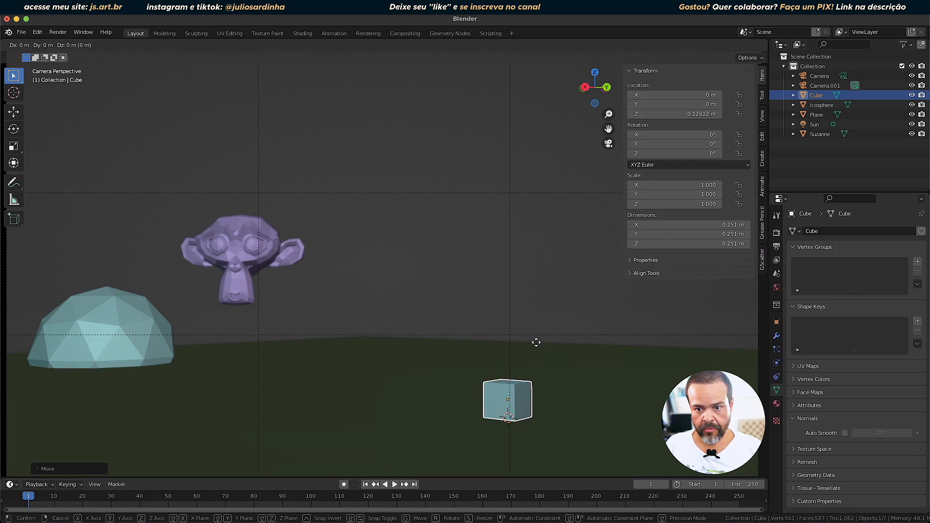
key("y")
left_click(702, 392)
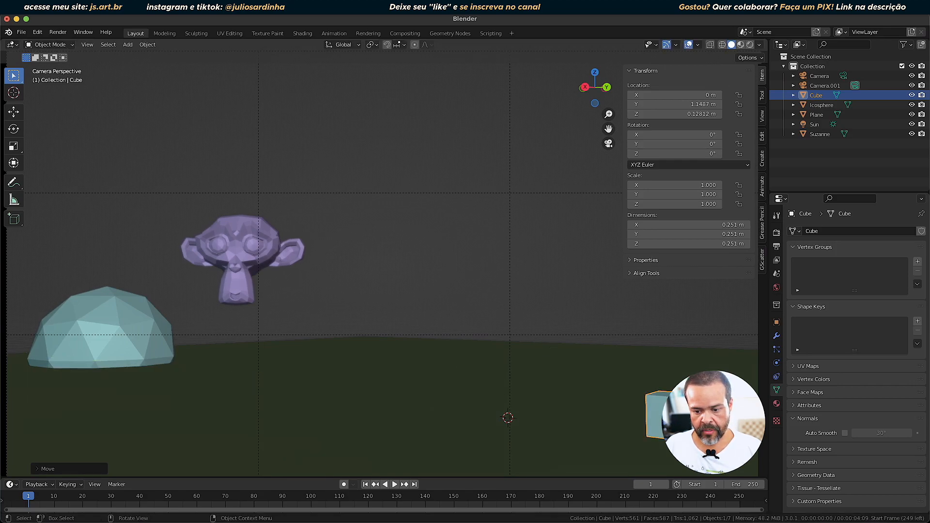
Lock the camera to the view and move the camera around so the small cube sits below Suzanne.
left_click(486, 372)
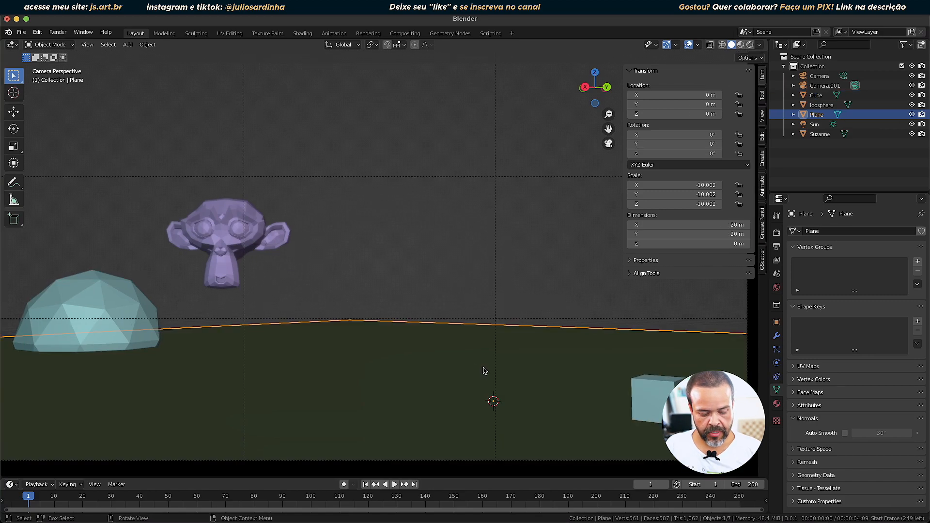
key("q")
left_click(483, 368)
middle_click_drag(522, 392, 419, 376)
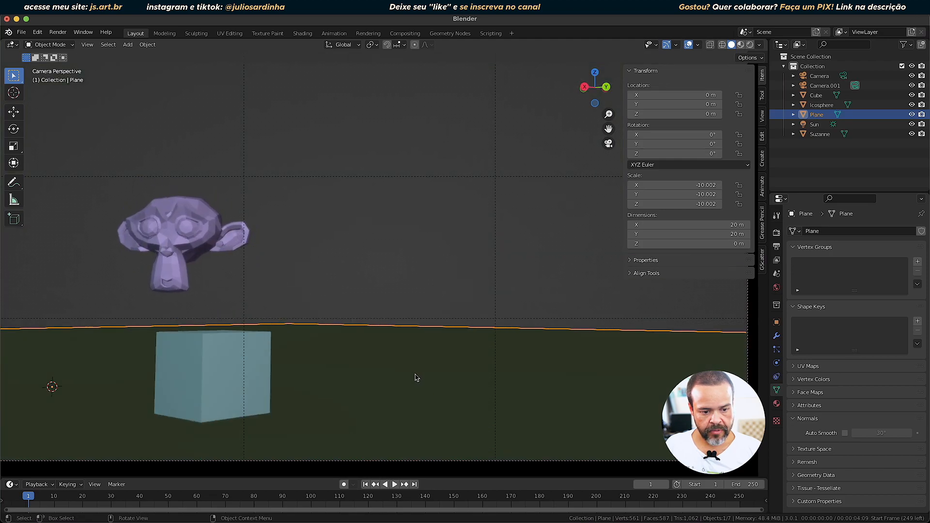
Bring the camera close to the small cube with Frame Selected, keeping Suzanne and the icosphere visible behind it.
left_click(205, 361)
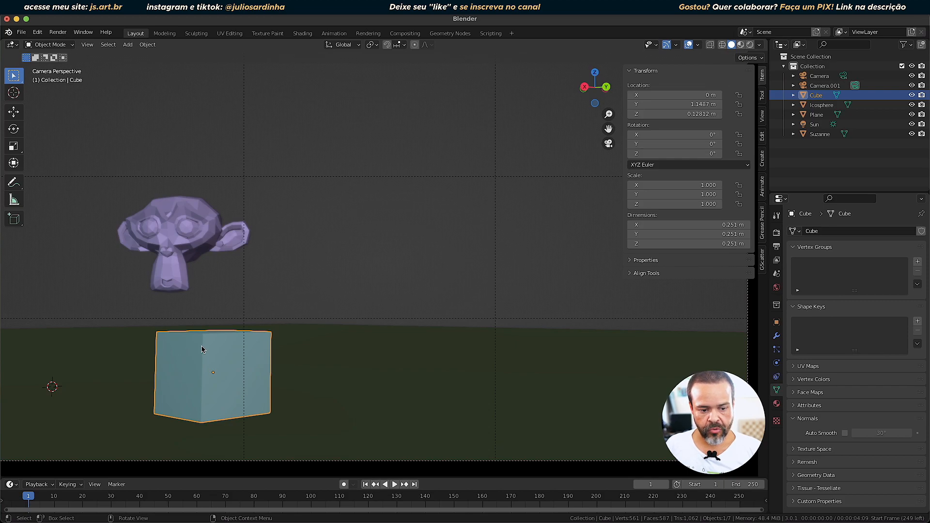
key("KP_Decimal")
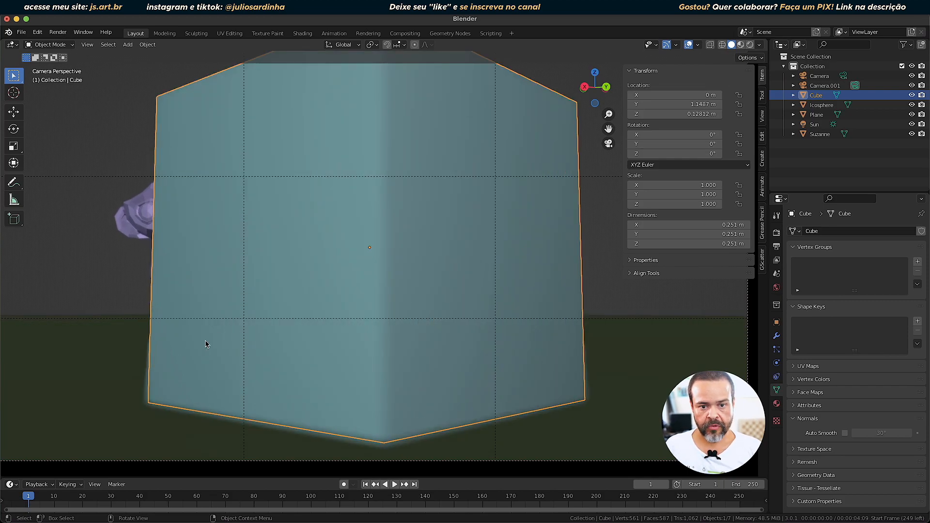
scroll(387, 269, "down", 2)
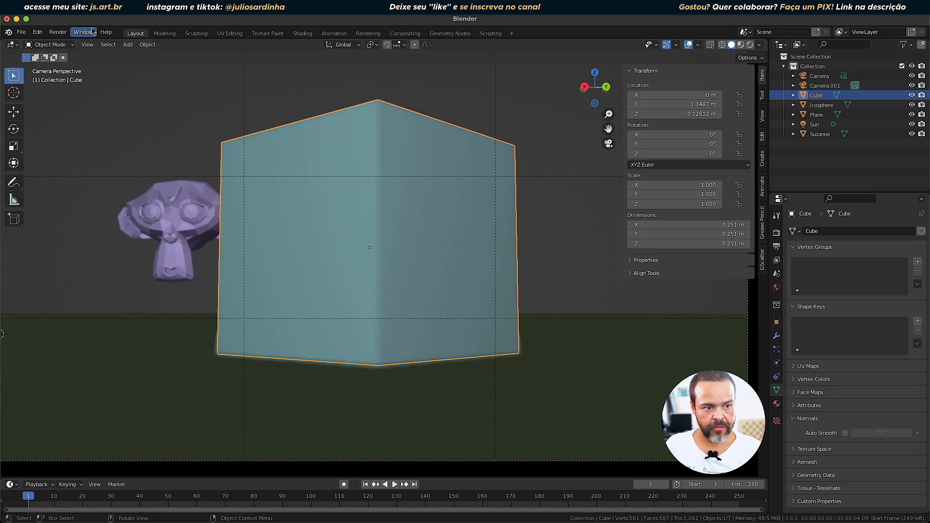
left_click(87, 45)
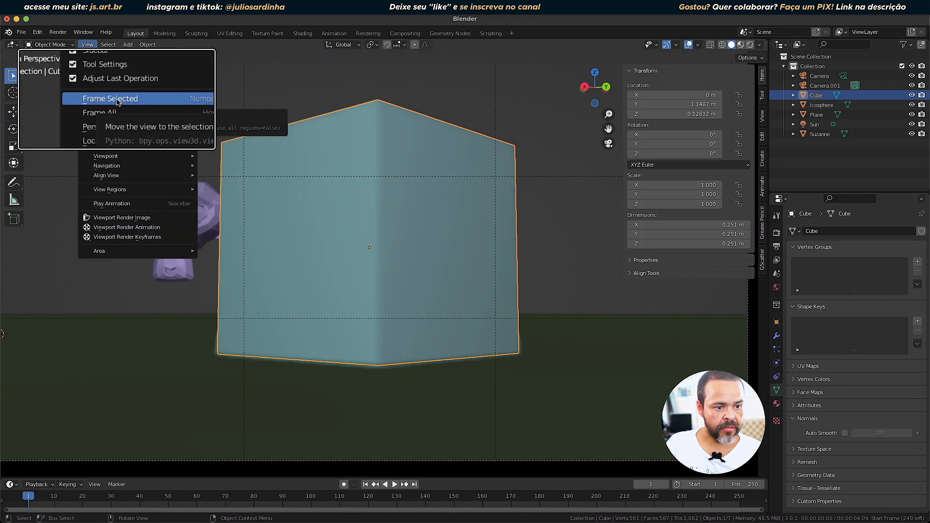
left_click(117, 100)
middle_click_drag(366, 245, 504, 283)
scroll(349, 257, "down", 1)
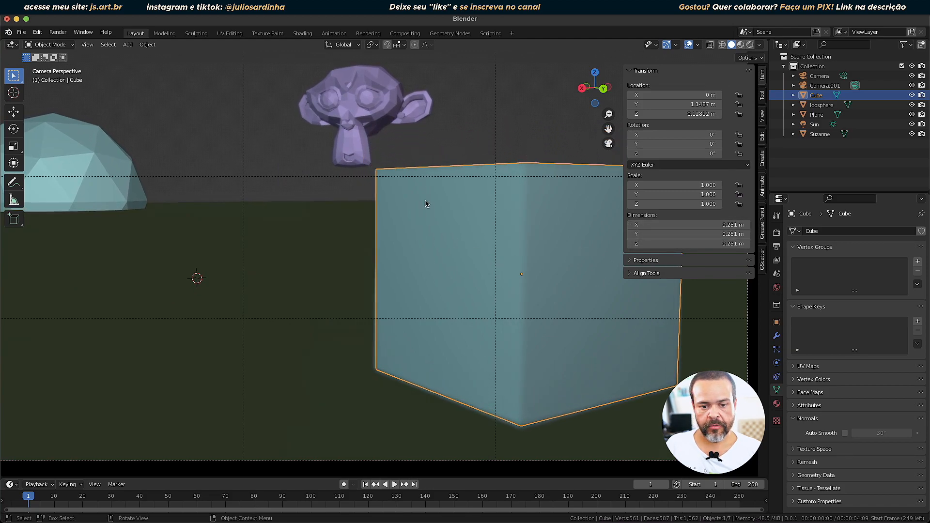
Reselect the small cube and turn off Lock Camera to View.
left_click(470, 242)
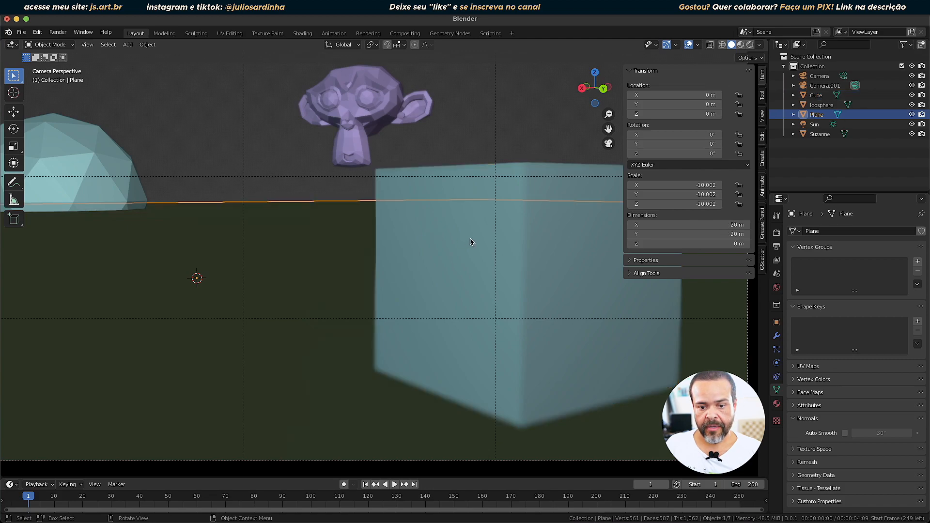
left_click(487, 182)
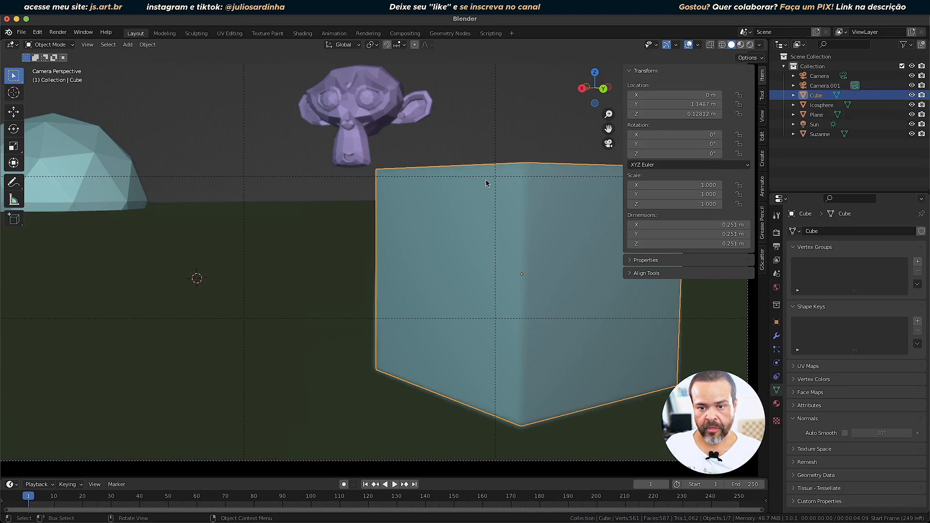
key("q")
left_click(424, 181)
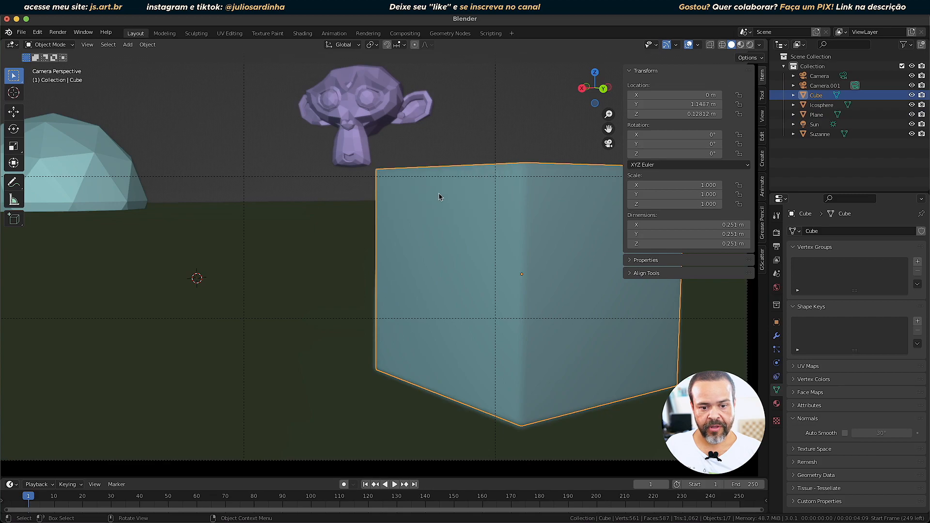
Set Camera.001's focus distance by using DOF Distance (Pick) on the small cube.
right_click(469, 203)
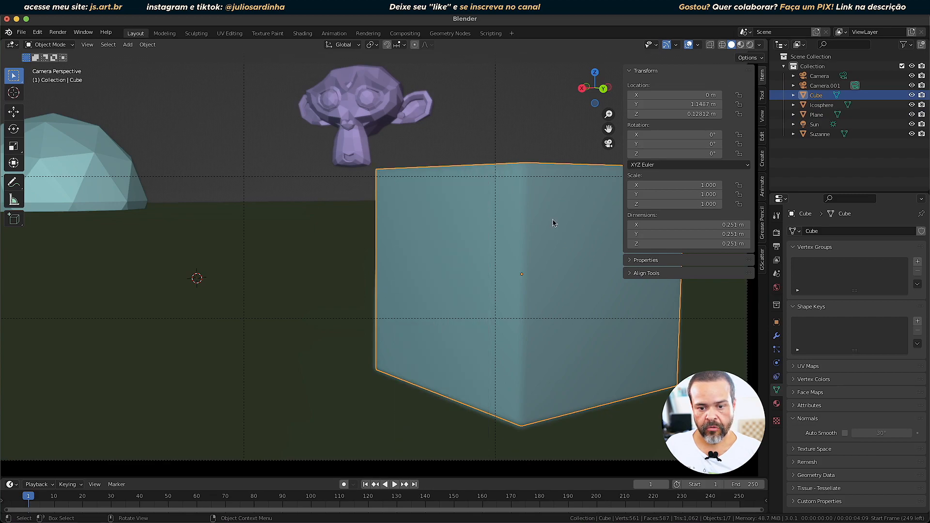
left_click(825, 87)
right_click(510, 231)
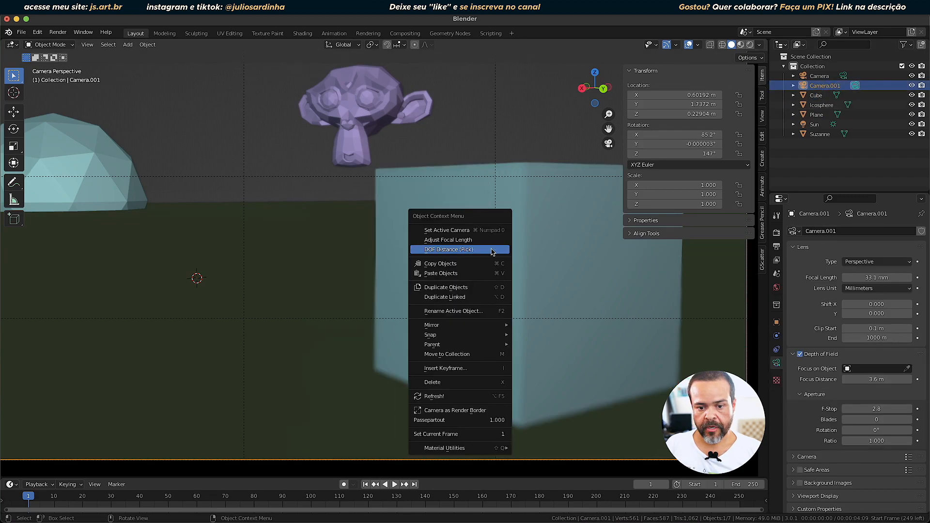
left_click(492, 250)
left_click(520, 257)
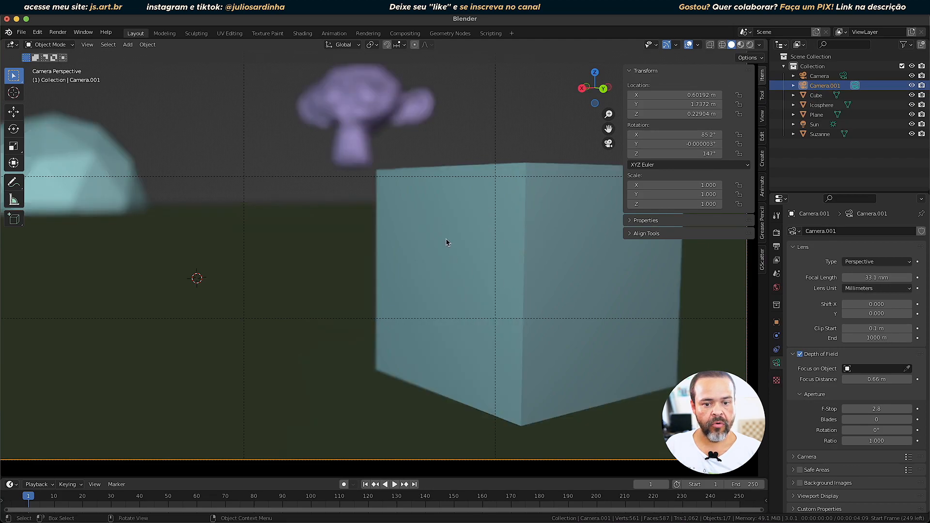
key("KP_0")
key("KP_0")
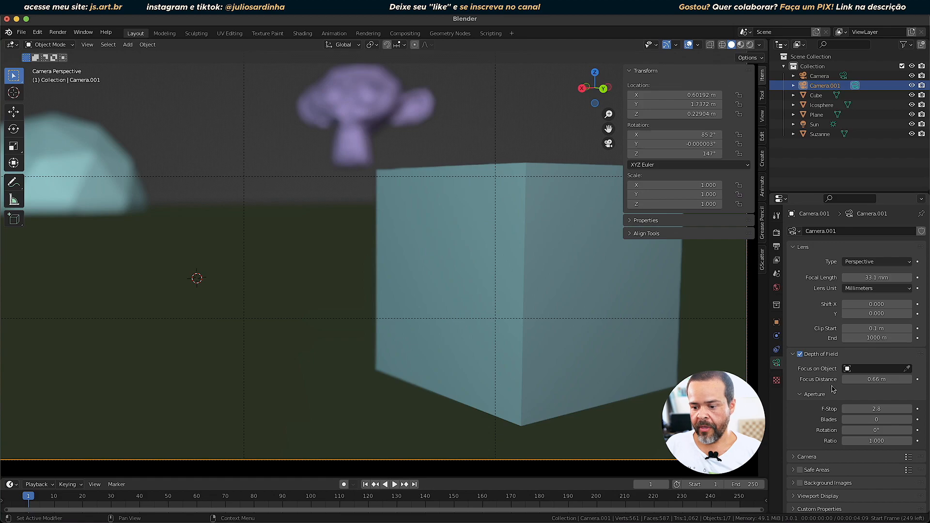
Set Camera.001's F-Stop to 1.4 and bring the whole camera frame into view.
left_click(876, 407)
type("1")
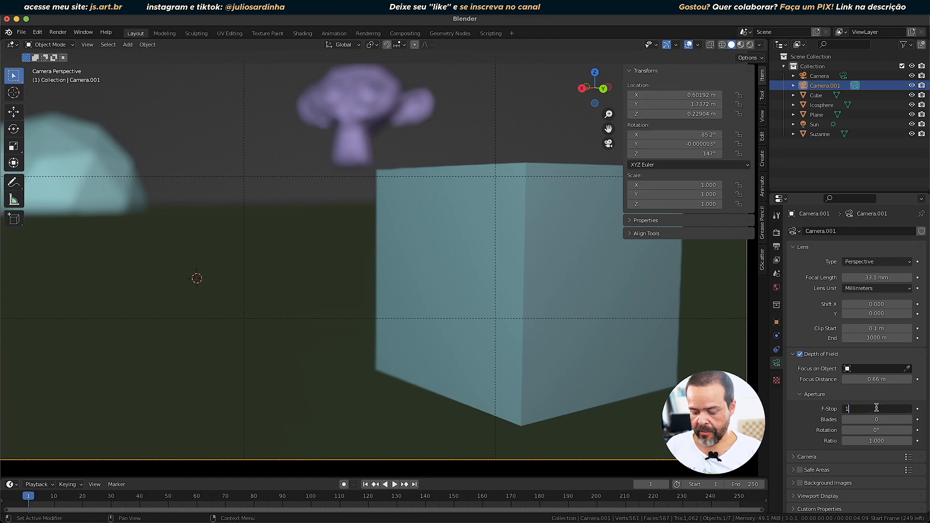
type(".4")
key("Return")
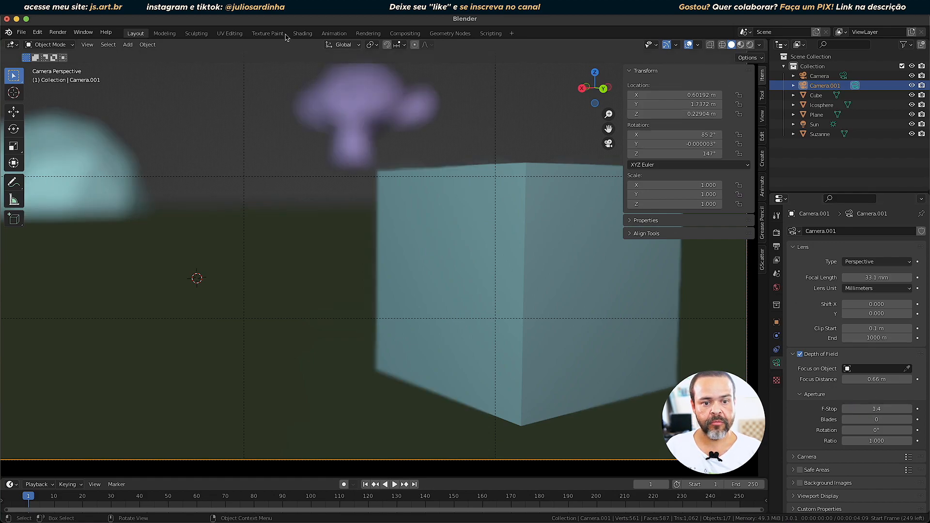
scroll(372, 135, "down", 3)
scroll(372, 135, "up", 1)
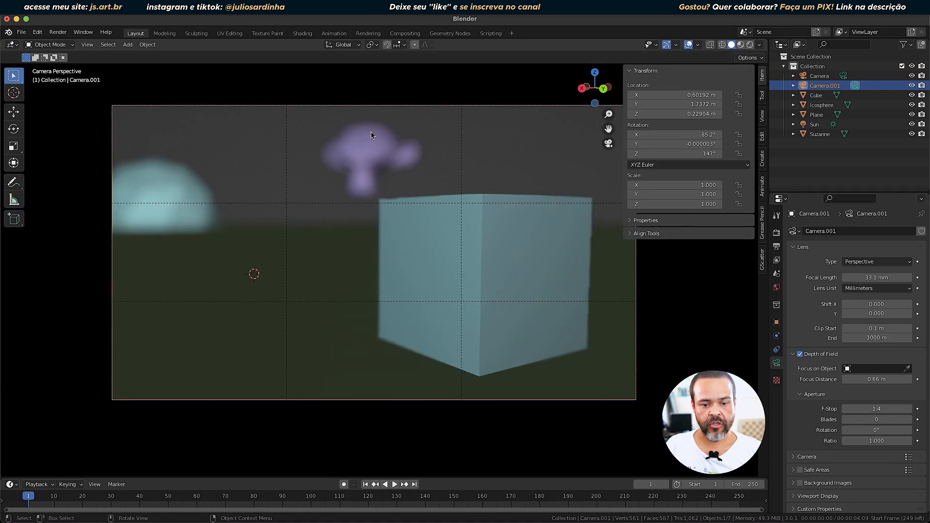
Raise Camera.001's F-Stop to 5.6 and finally to 8.0 to compare the background blur.
left_click(884, 409)
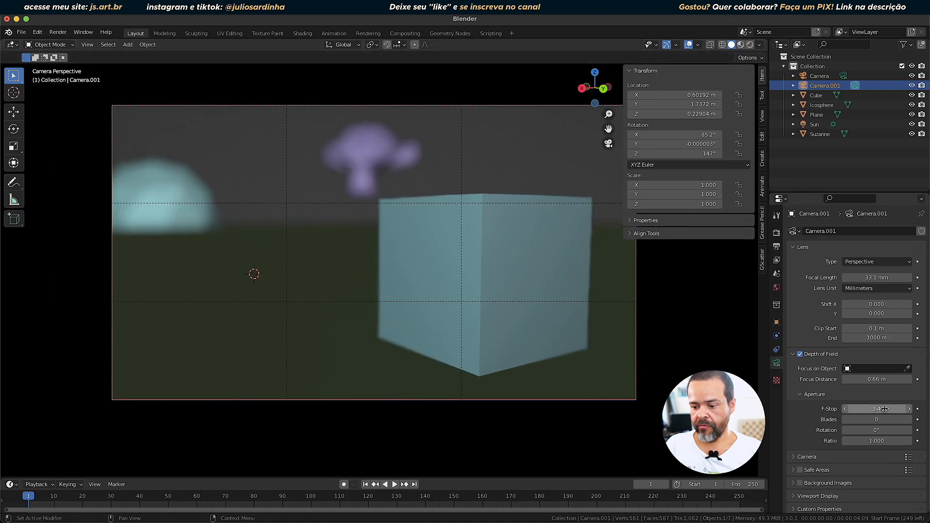
type("5.6")
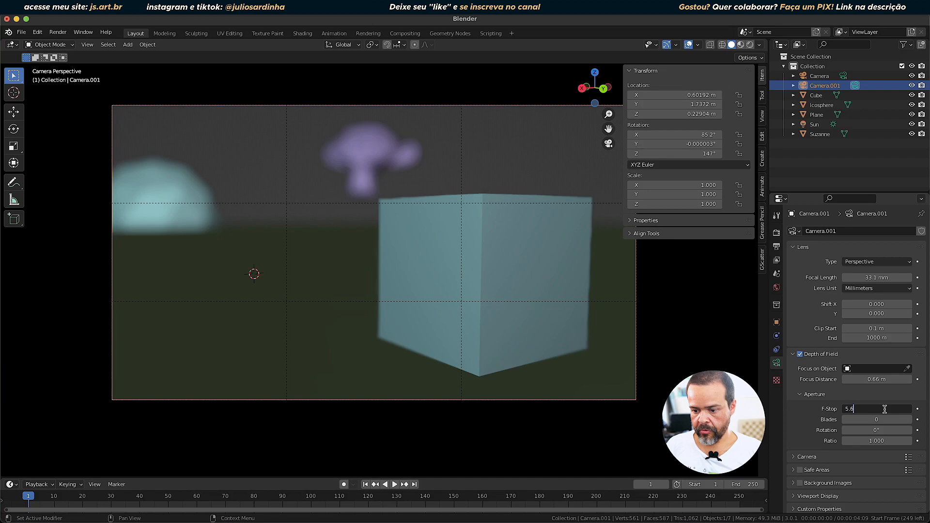
key("Return")
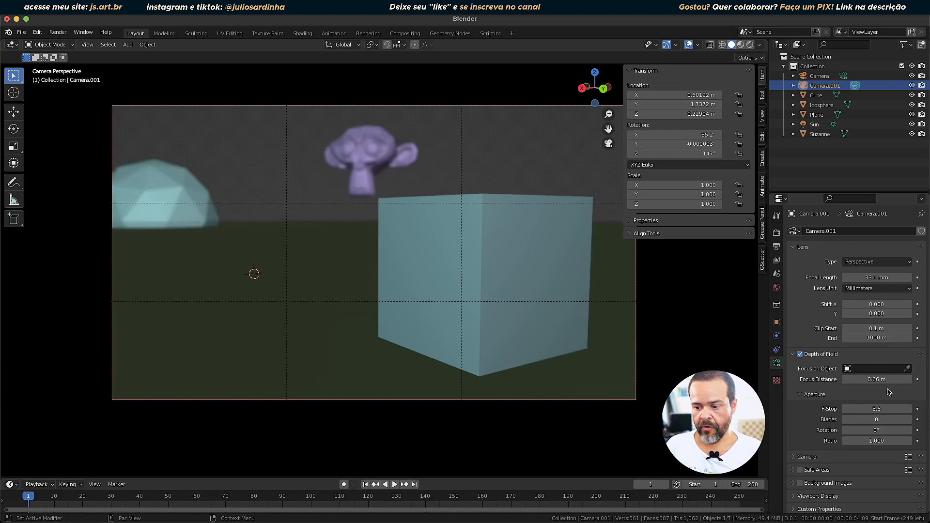
left_click(894, 411)
type("8")
key("Return")
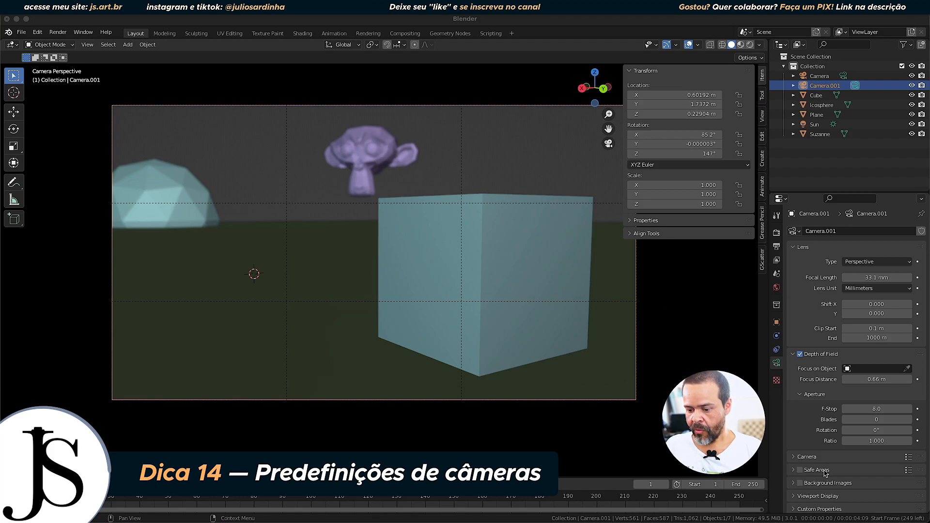
Apply the Blackmagic URSA 4.6K sensor preset to Camera.001.
left_click(793, 458)
scroll(801, 431, "down", 2)
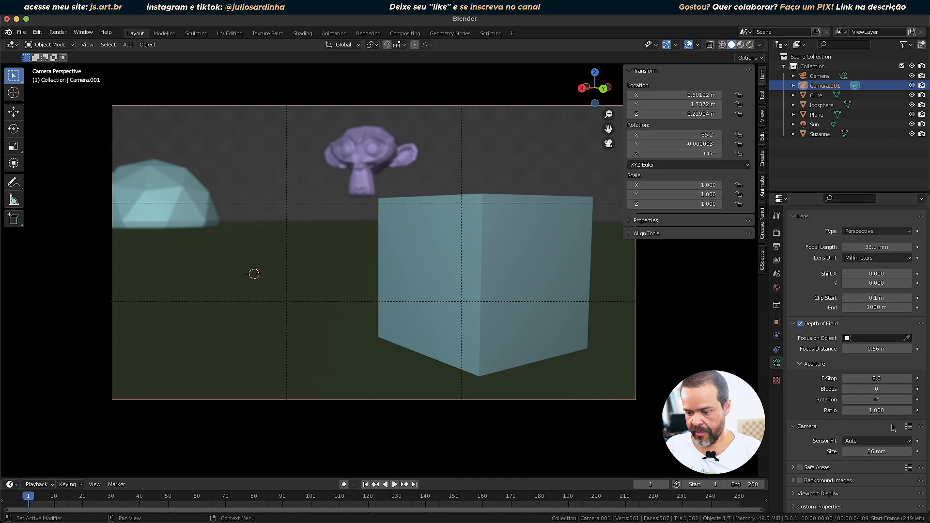
left_click(908, 427)
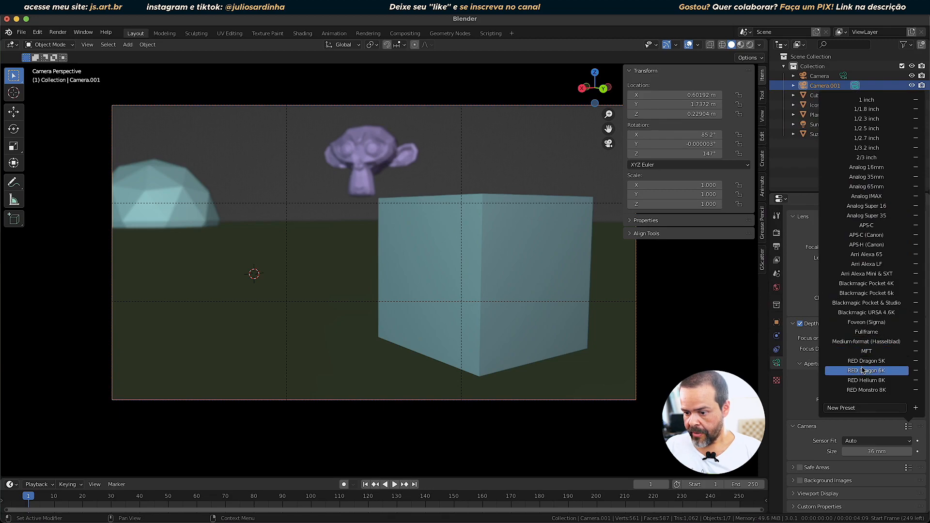
left_click(870, 316)
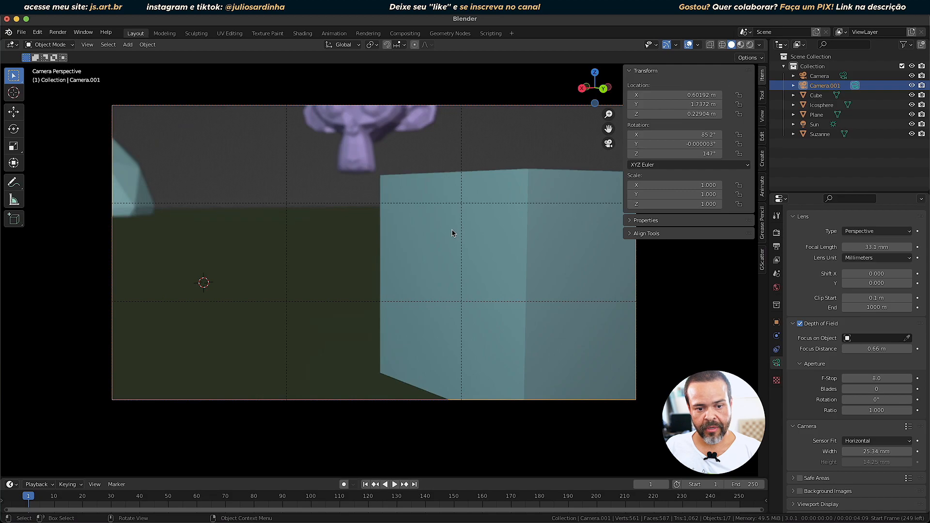
Lock the camera to the view and pull it back until the cube, Suzanne and the icosphere fit in the frame.
key("q")
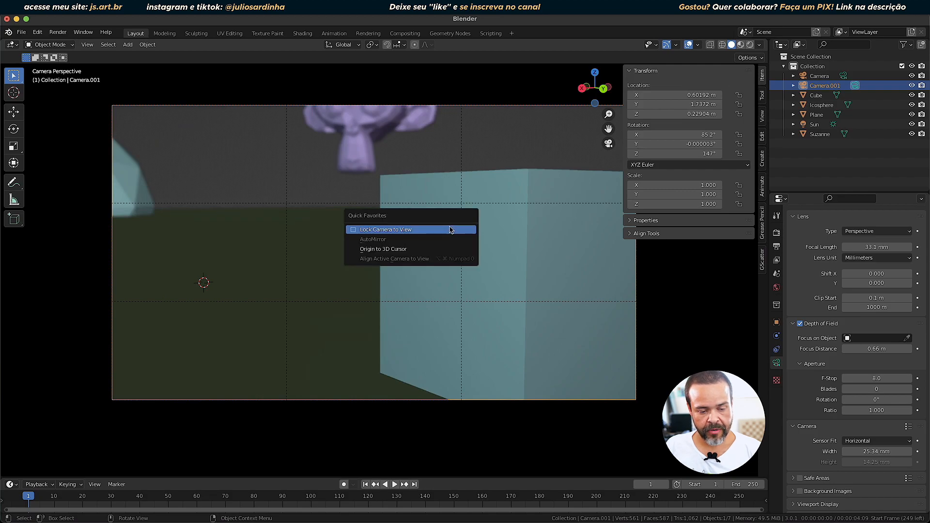
left_click(423, 231)
middle_click_drag(429, 278, 469, 270)
scroll(466, 266, "down", 2)
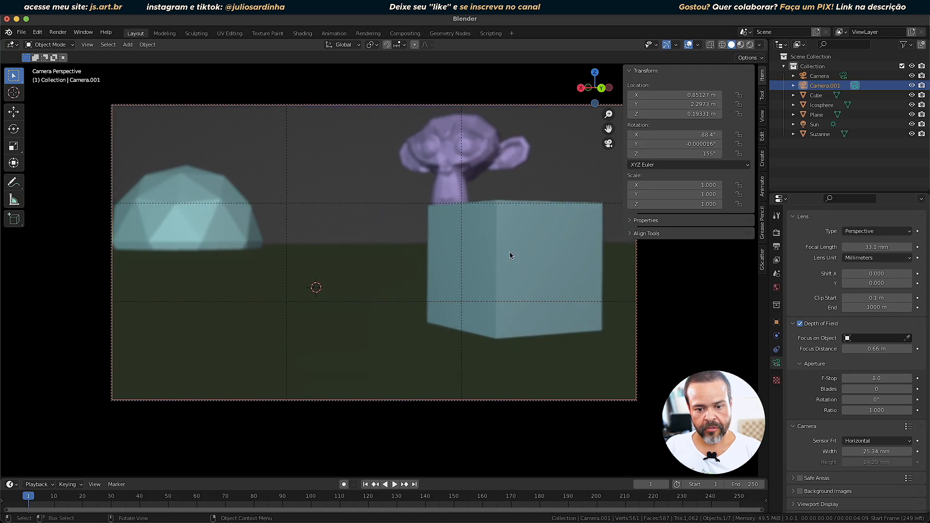
Refocus Camera.001 on the small cube with DOF Distance (Pick).
right_click(509, 251)
left_click(498, 246)
left_click(497, 245)
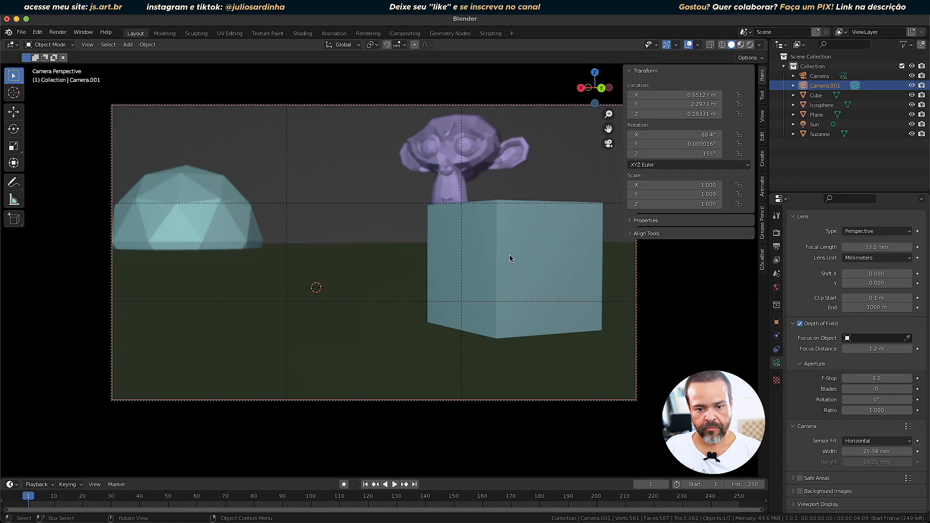
Pick the camera's focus distance on Suzanne's head and move the camera slightly closer to the cube.
right_click(468, 141)
left_click(464, 139)
left_click(467, 140)
scroll(481, 236, "up", 1)
scroll(480, 236, "down", 1)
scroll(481, 235, "up", 1)
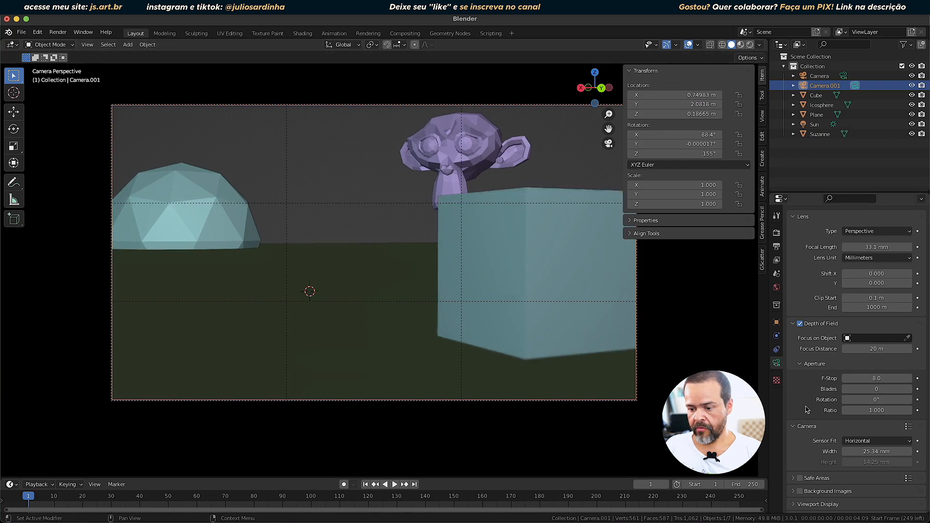
Apply the Fullframe sensor preset to Camera.001, and move the camera closer and higher so the cube sits below Suzanne.
left_click(906, 426)
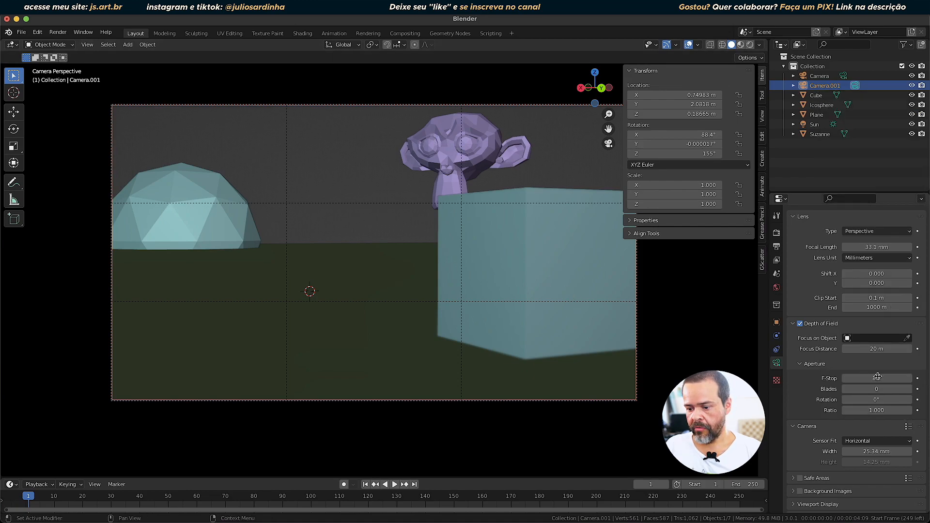
left_click(908, 427)
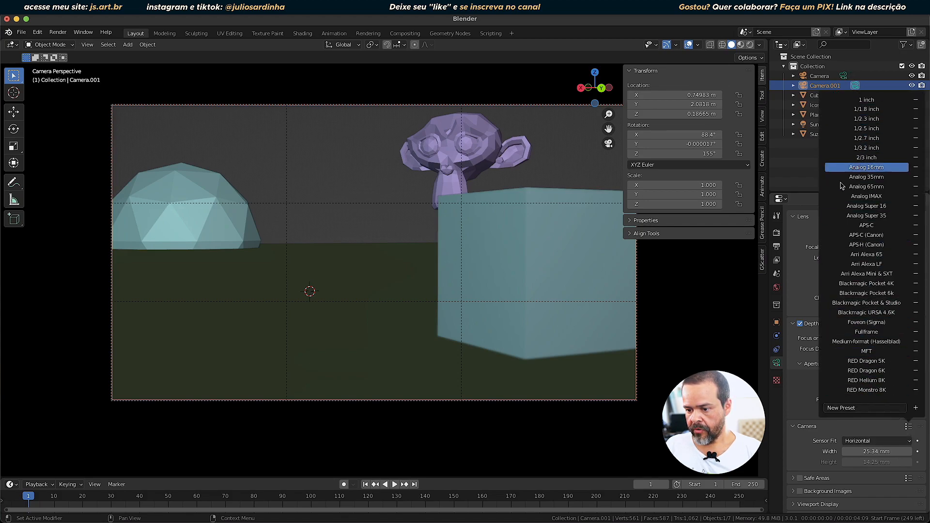
left_click(908, 428)
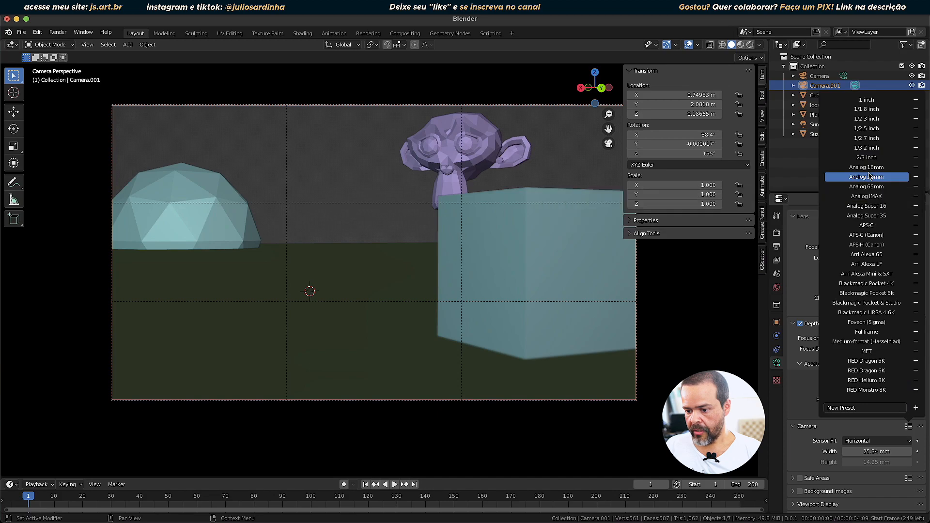
left_click(875, 332)
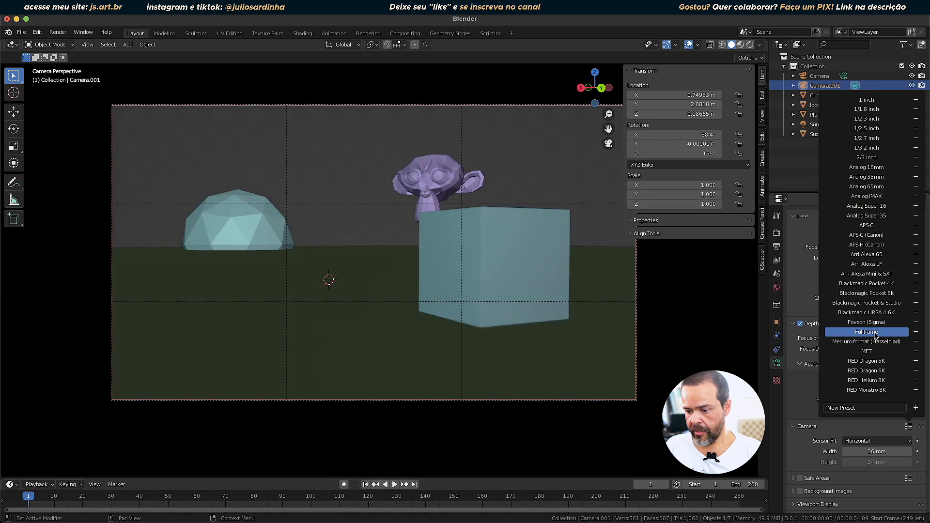
scroll(528, 295, "up", 1)
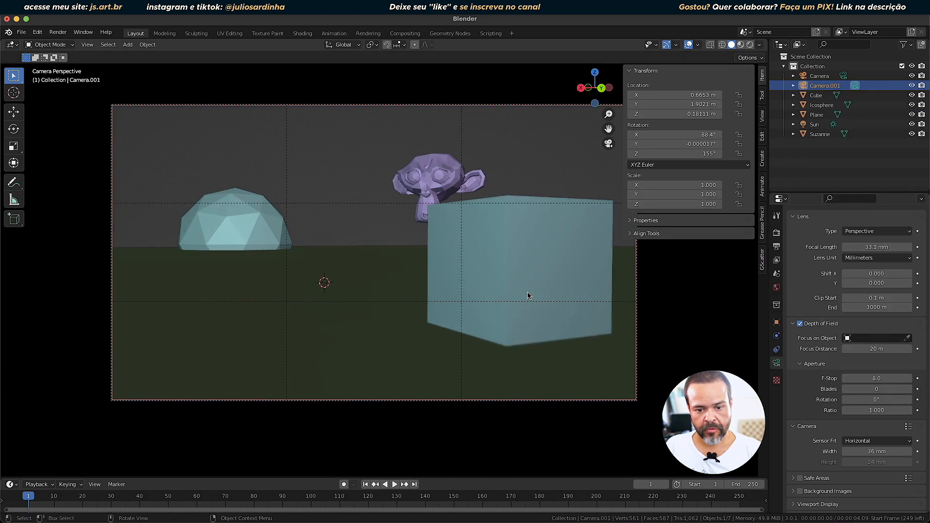
middle_click_drag(528, 295, 533, 322, "shift")
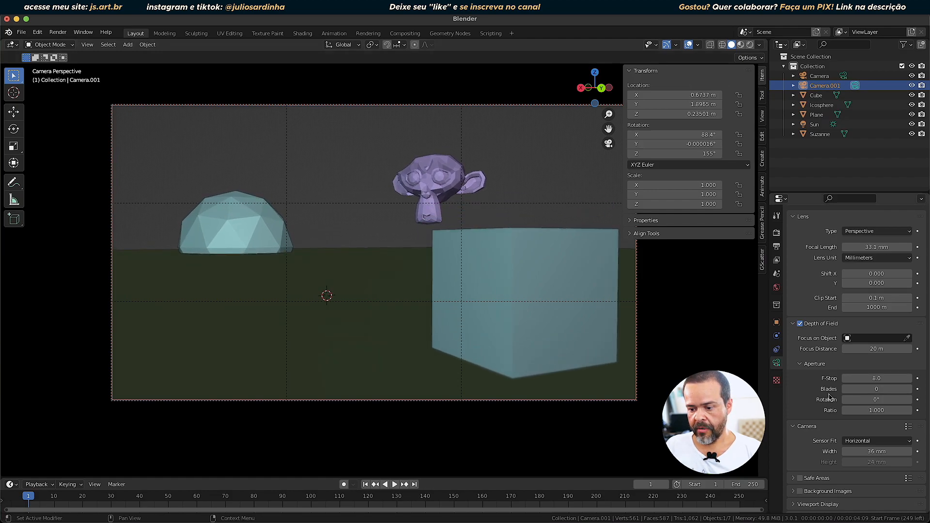
Set Camera.001's F-Stop to 2.8 and pick the focus distance on Suzanne again.
left_click(865, 378)
key("Return")
right_click(426, 168)
left_click(433, 174)
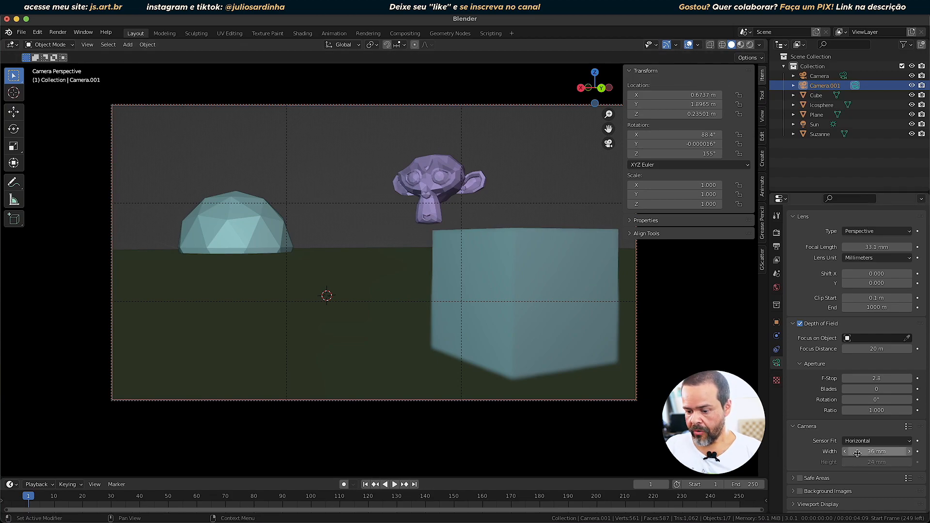
Try the Vertical sensor fit with the sensor height reduced to 21 mm, and undo both changes.
left_click(905, 443)
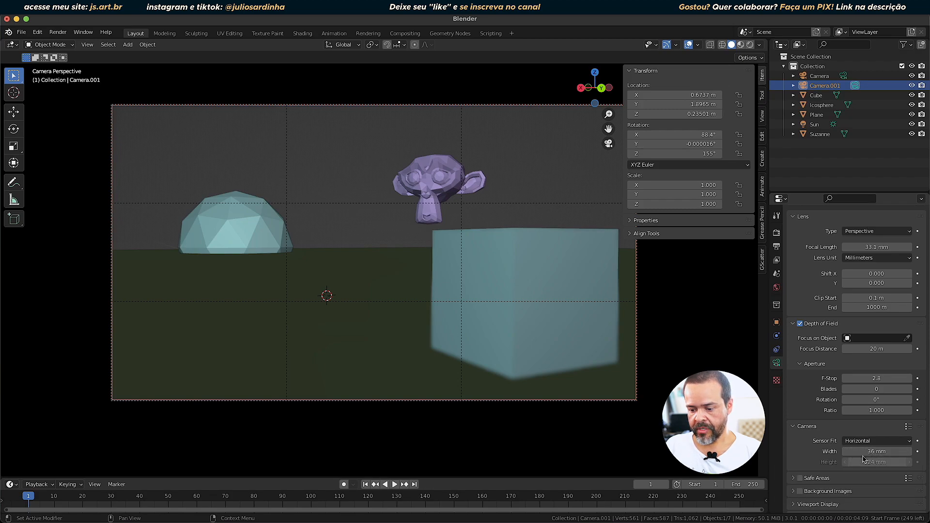
mouse_move(873, 453)
left_mouse_down()
mouse_move(911, 453)
mouse_move(872, 453)
left_mouse_up()
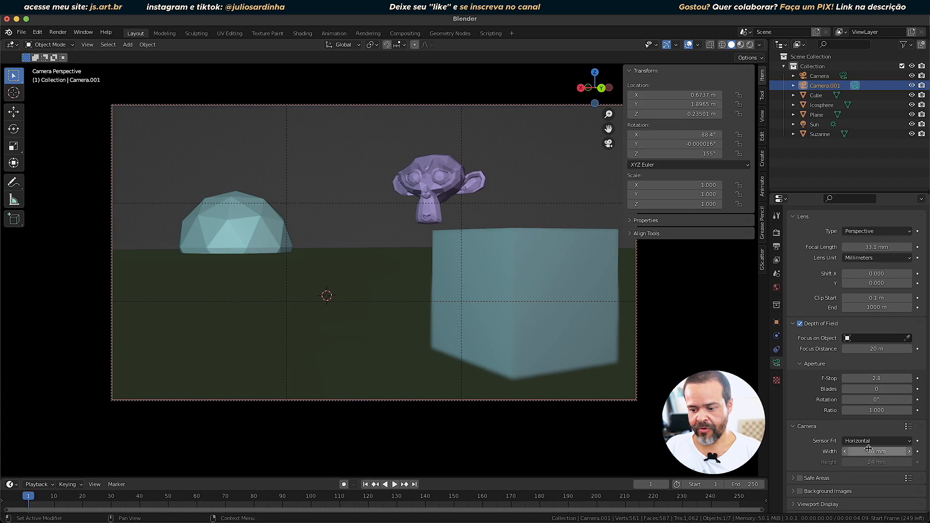
left_click(869, 441)
left_click(855, 473)
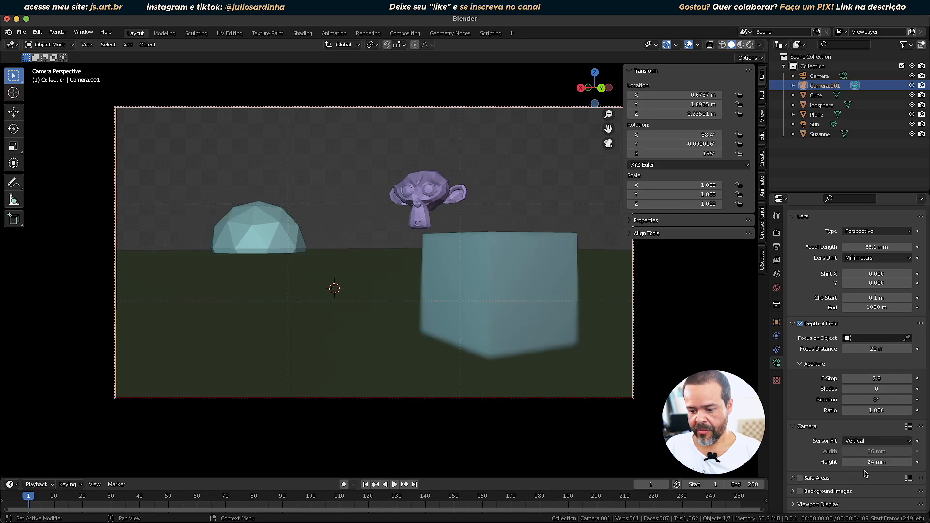
left_click_drag(870, 462, 860, 462)
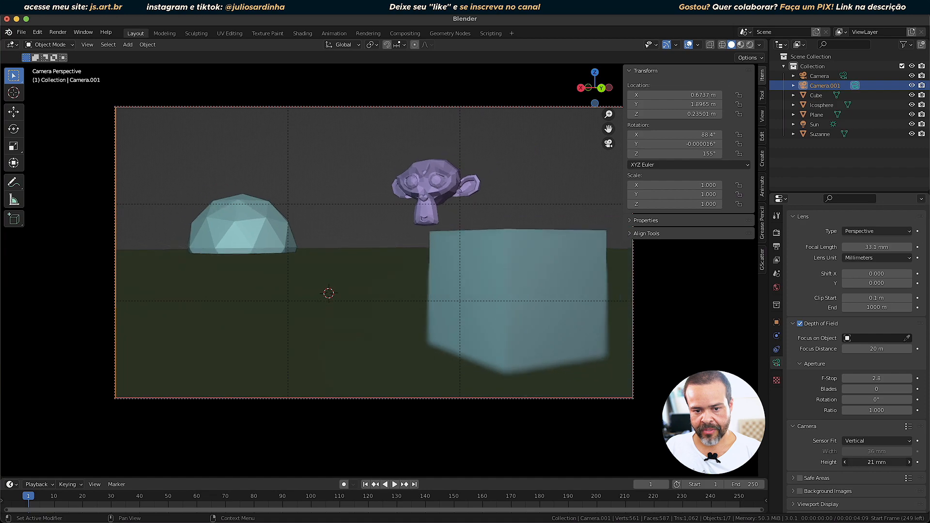
key("super+z")
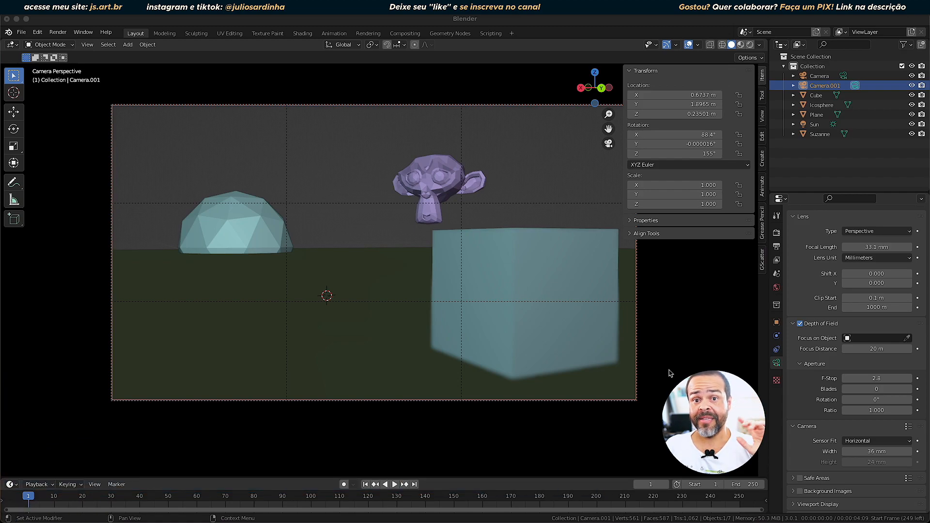
Set Camera.001's Clip End distance to 10 m.
left_click(877, 308)
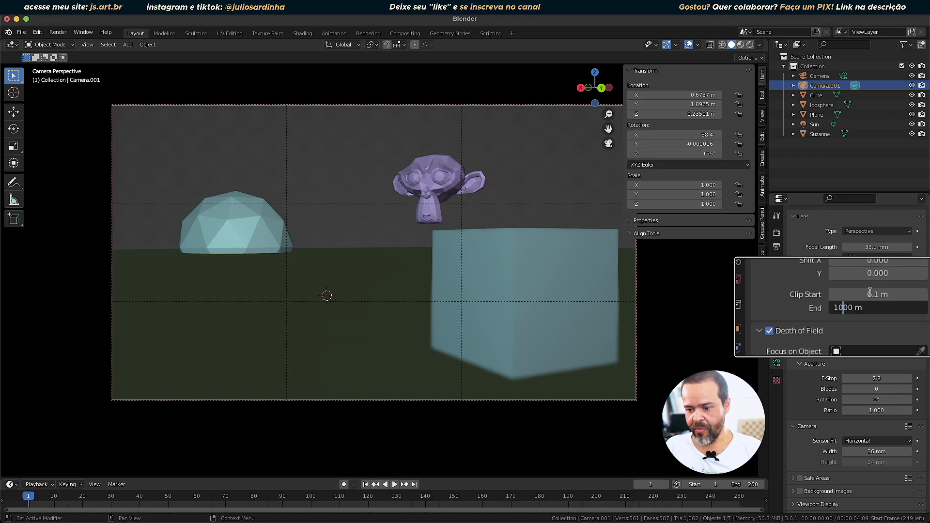
key("Return")
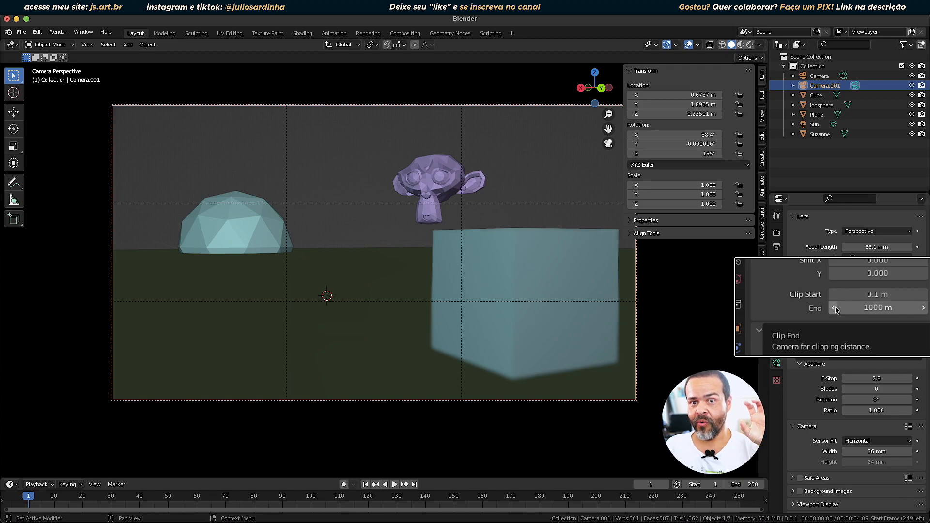
left_click(872, 308)
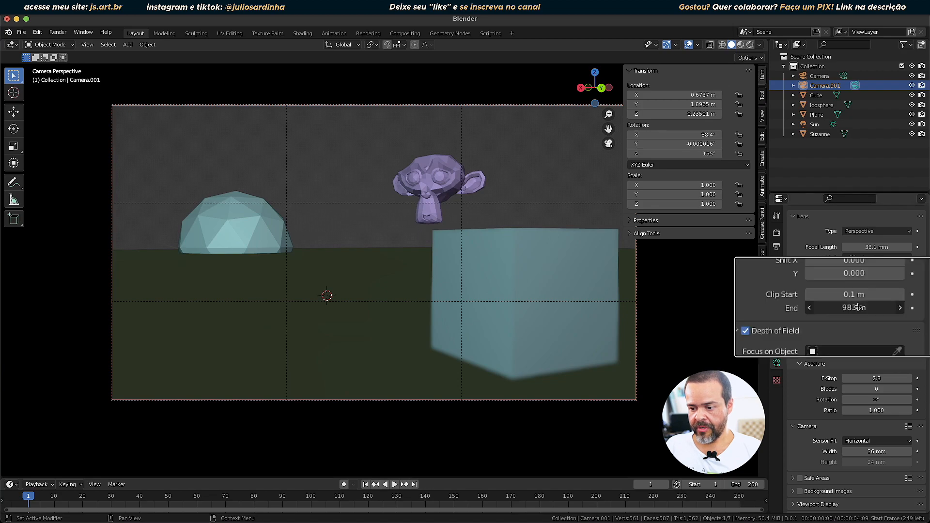
type("10")
key("Return")
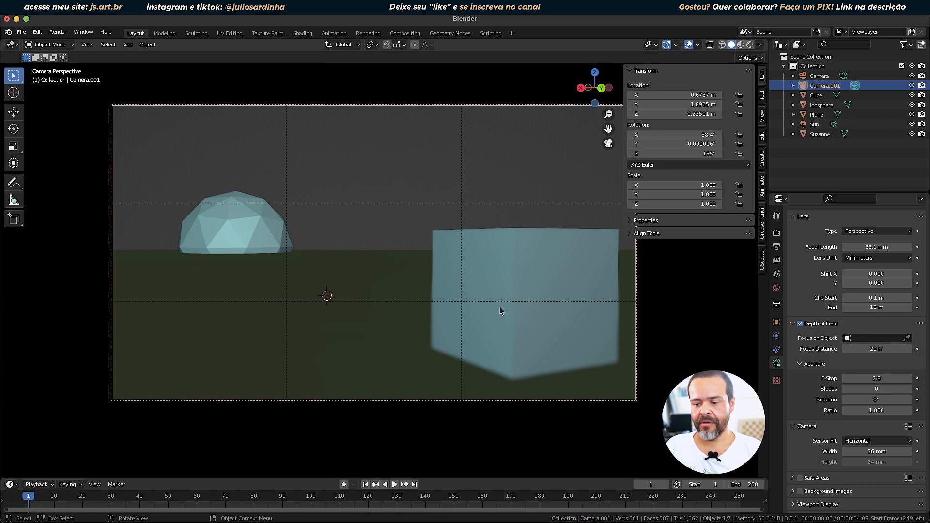
Increase Camera.001's clip end to bring Suzanne fully into the frame, setting it to 1000 m.
left_click_drag(876, 307, 902, 307)
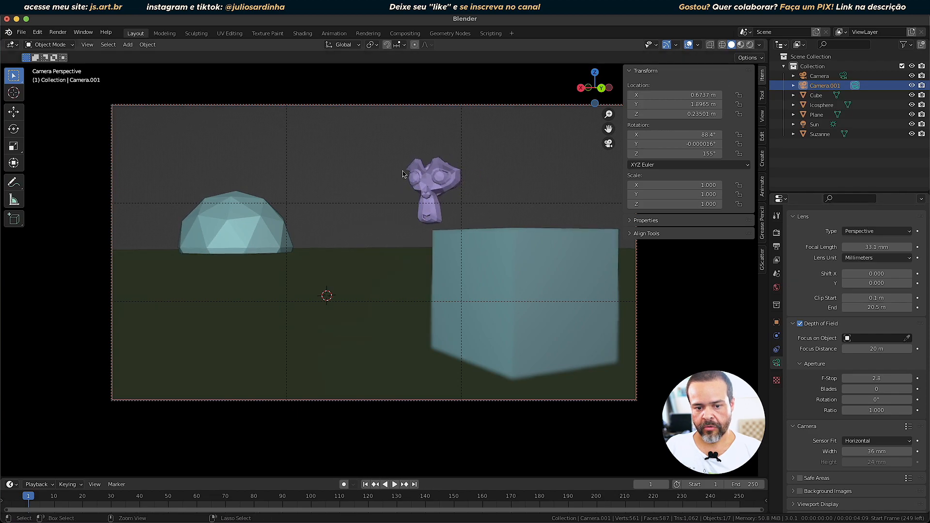
scroll(431, 184, "up", 5, "ctrl")
mouse_move(867, 302)
left_mouse_down()
mouse_move(879, 303)
mouse_move(867, 303)
left_mouse_up()
left_click(867, 304)
type("1000")
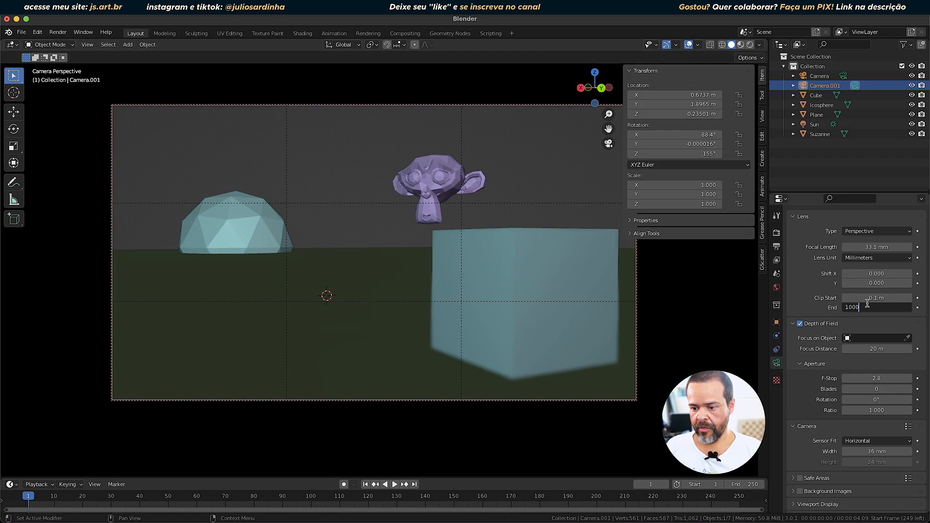
key("Return")
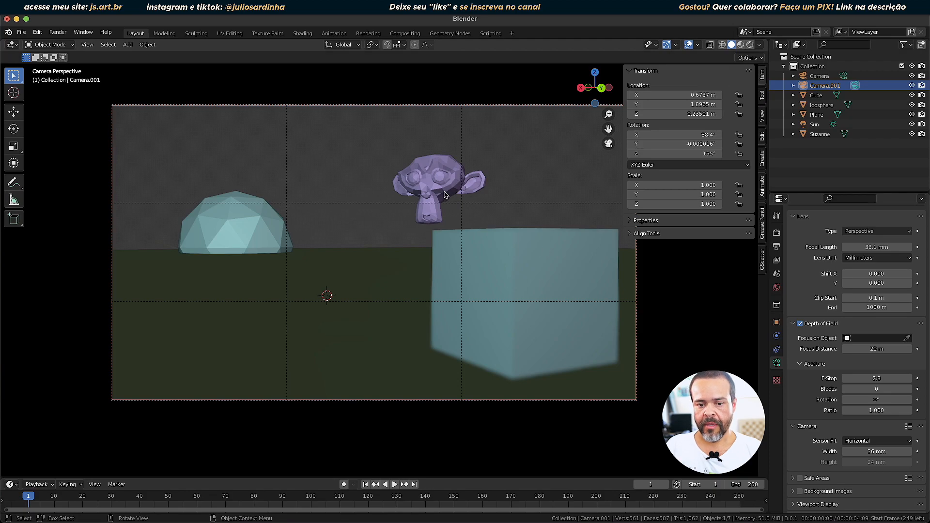
Try a clip start of 1 m on Camera.001 and set it back to 0.1 m.
left_click_drag(885, 298, 906, 298)
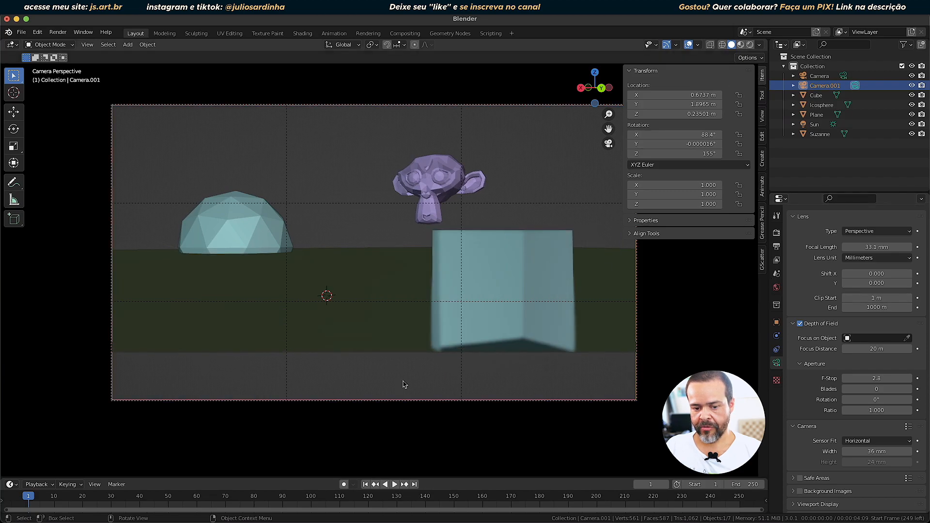
left_click(885, 299)
key("Return")
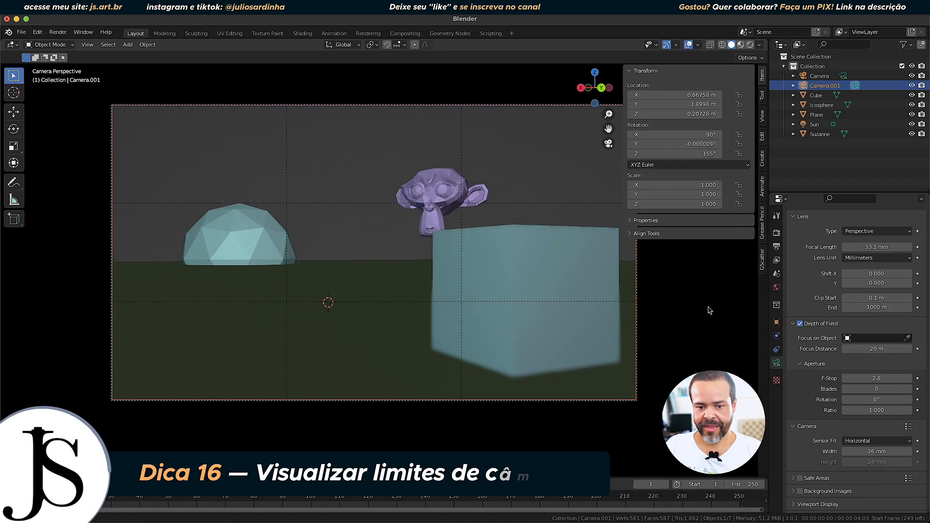
Leave the camera view to show Camera.001 and the whole scene from outside, and hide the transform sidebar.
middle_click_drag(709, 310, 709, 311)
key("q")
key("q")
left_click(587, 305)
middle_click_drag(683, 308, 450, 355)
scroll(652, 324, "down", 10)
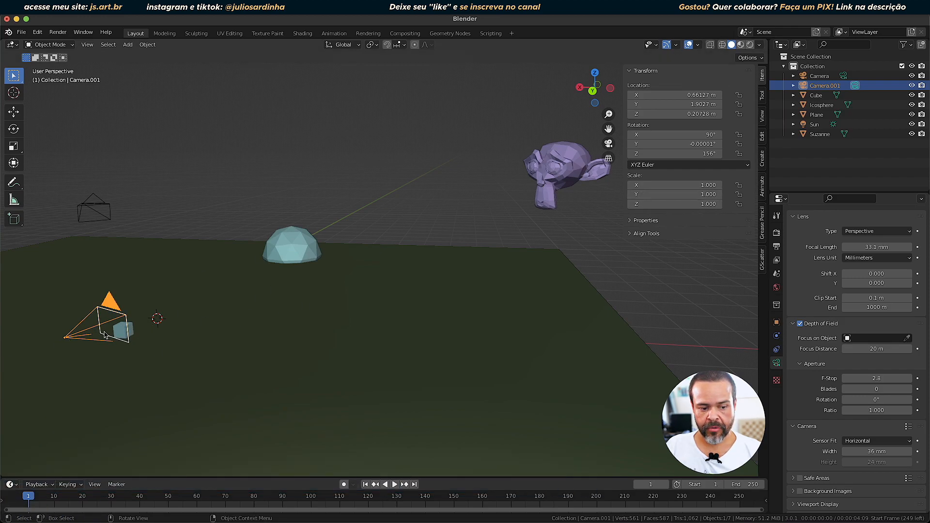
middle_click_drag(303, 325, 298, 324, "shift")
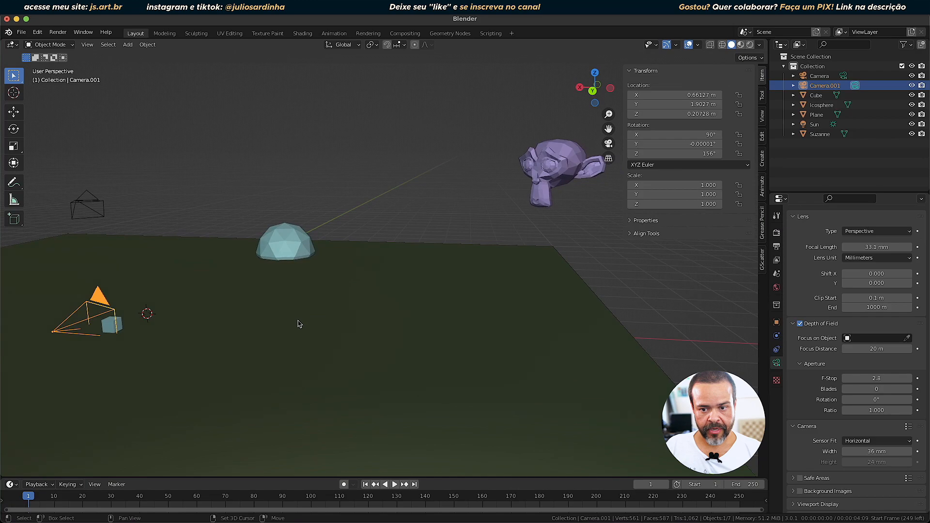
key("n")
middle_click_drag(359, 341, 496, 365)
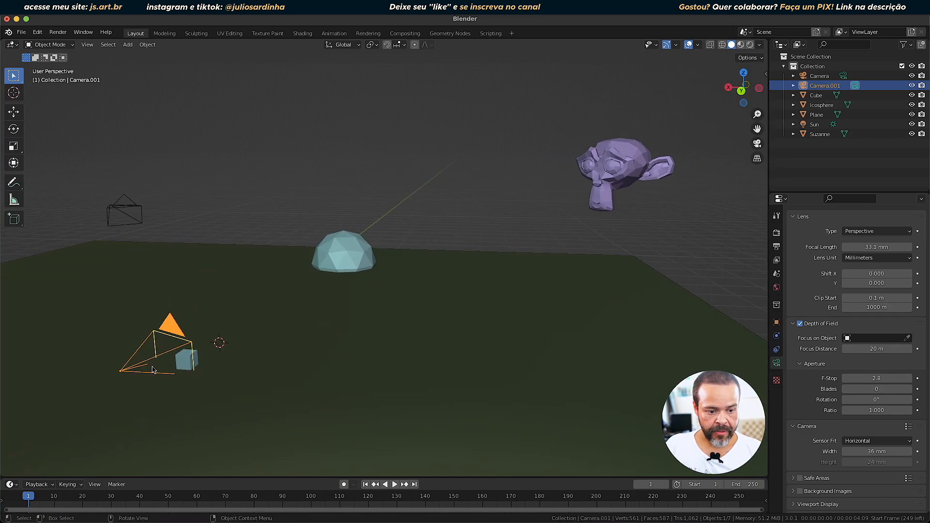
Enable the Limits display in Camera.001's viewport display settings, keeping the display size at 1 m.
scroll(799, 406, "down", 1)
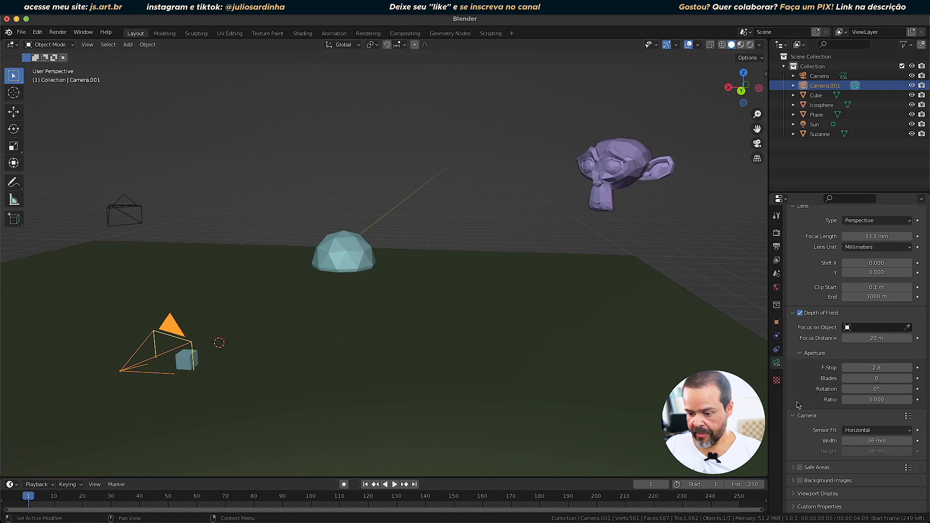
left_click(793, 493)
scroll(793, 438, "down", 5)
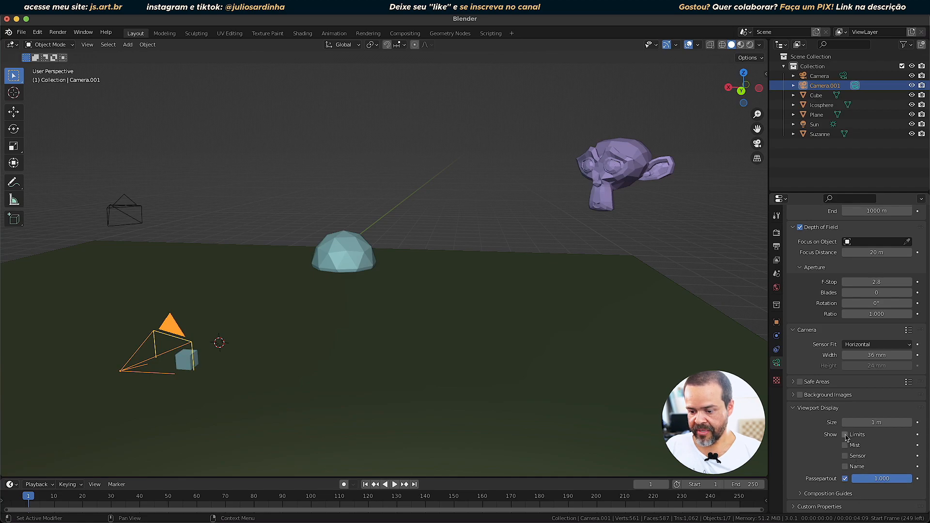
mouse_move(872, 423)
left_mouse_down()
mouse_move(905, 422)
mouse_move(867, 422)
mouse_move(880, 421)
left_mouse_up()
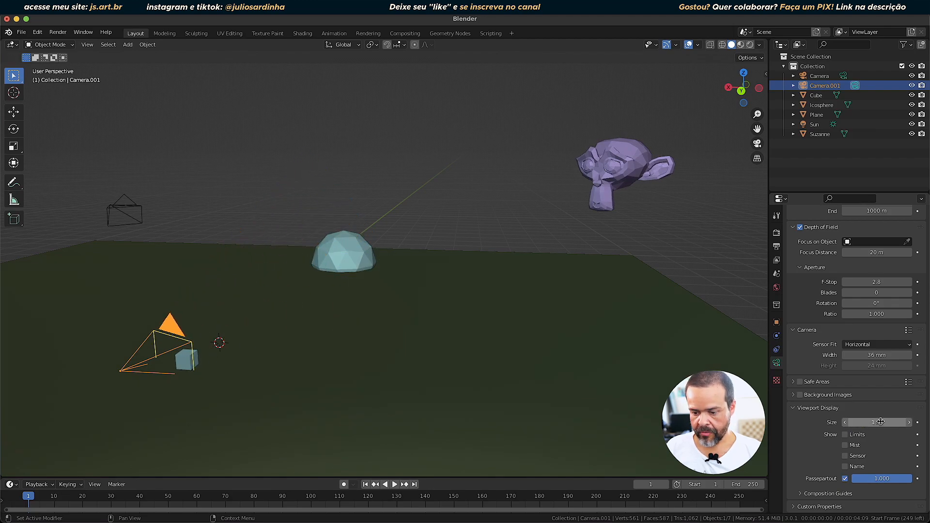
left_click(845, 435)
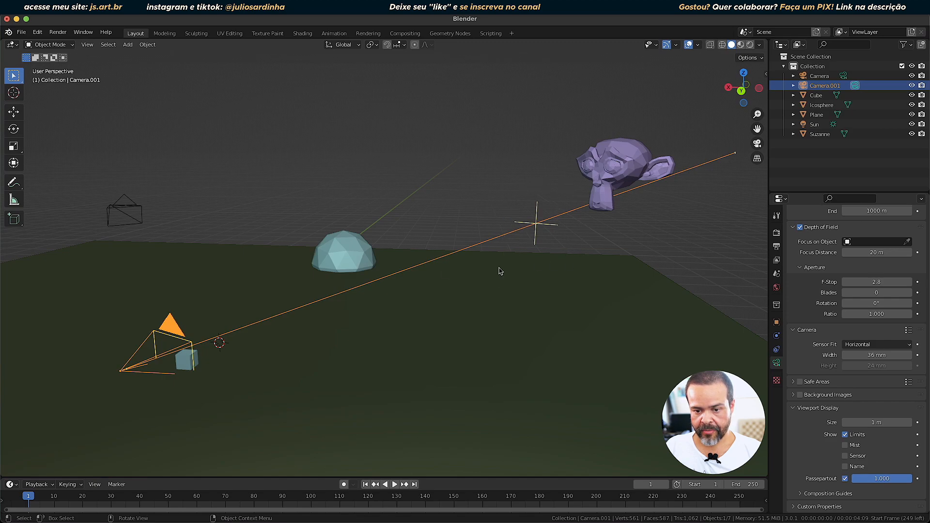
Adjust Camera.001's focus distance interactively along its limits line to about 13 m.
right_click(605, 168)
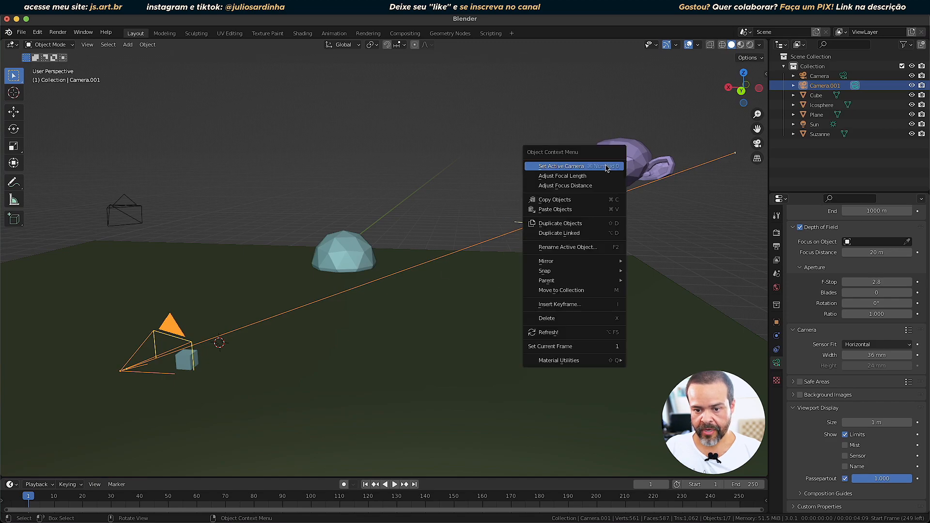
left_click(580, 190)
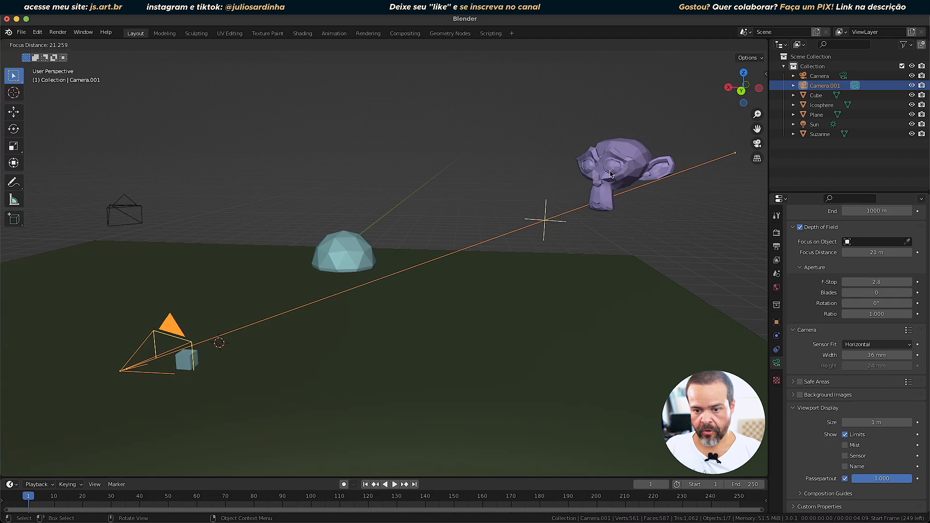
left_click(589, 175)
right_click(563, 225)
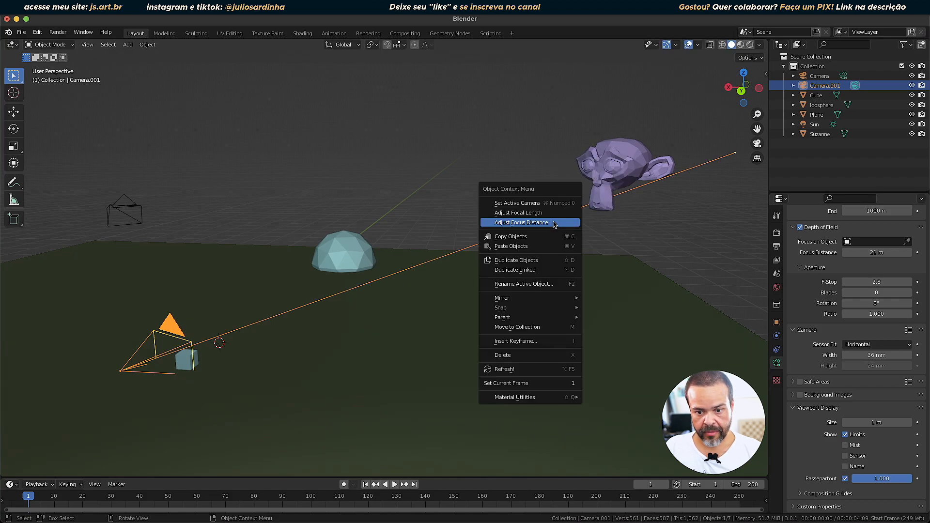
left_click(554, 224)
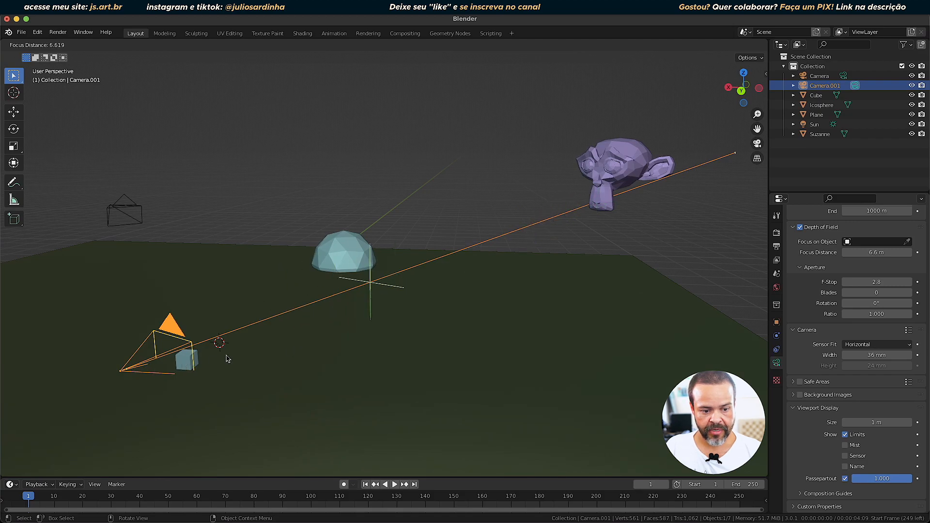
left_click(357, 314)
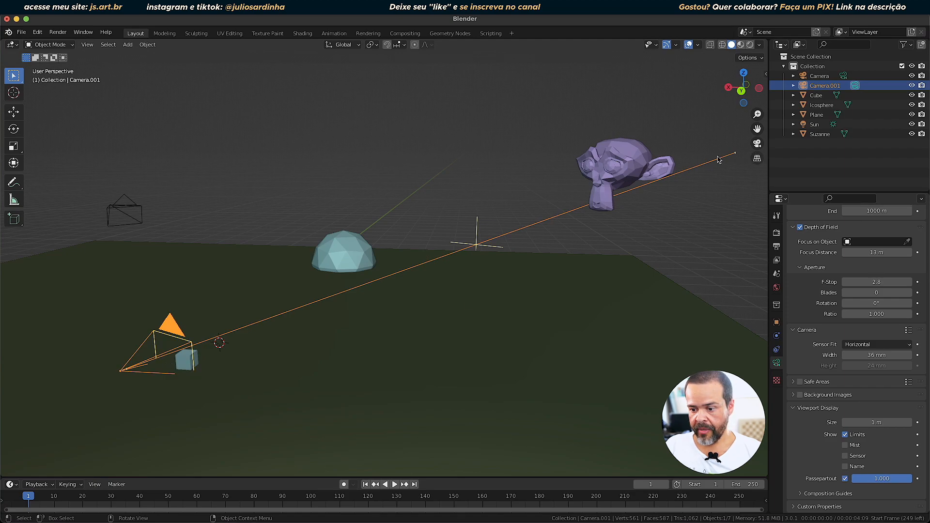
Set Camera.001's clip end to 10 m to shorten its limits line.
scroll(794, 317, "up", 5)
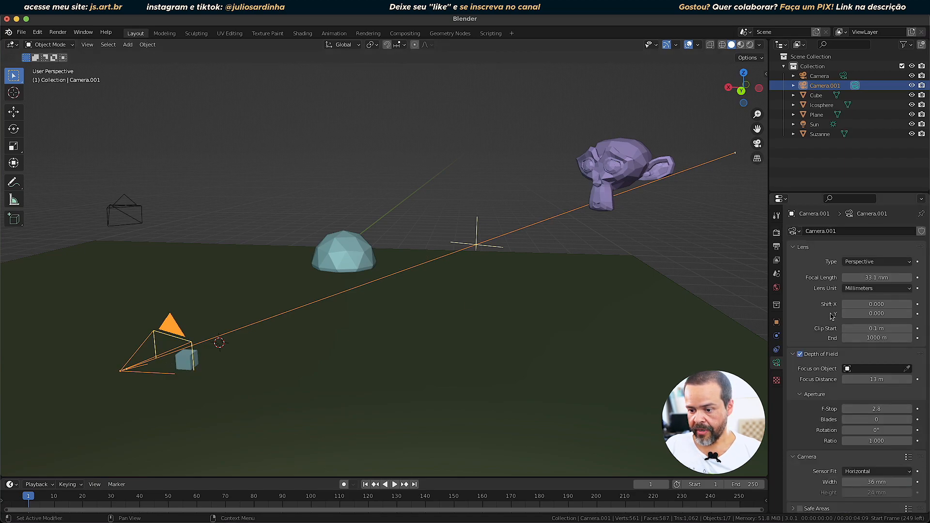
middle_click_drag(736, 293, 609, 294, "shift")
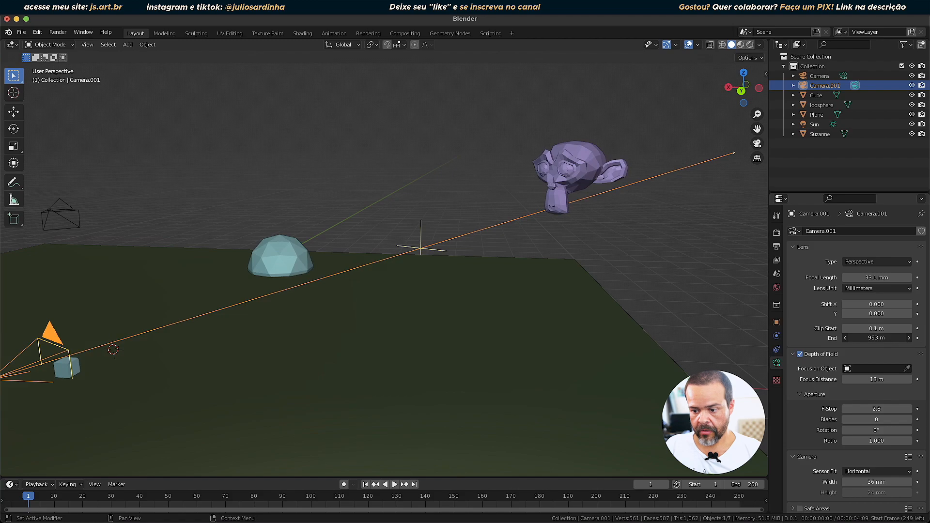
left_click(885, 339)
type("10")
key("Return")
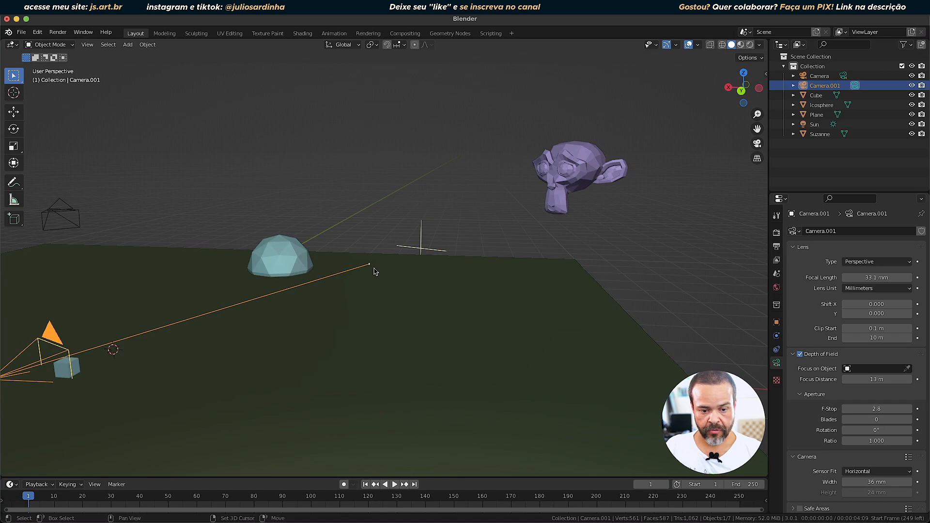
Set Camera.001's clip end to 1000 m and enable the Mist range in its viewport display.
scroll(372, 264, "up", 5, "ctrl")
scroll(372, 263, "down", 5, "ctrl")
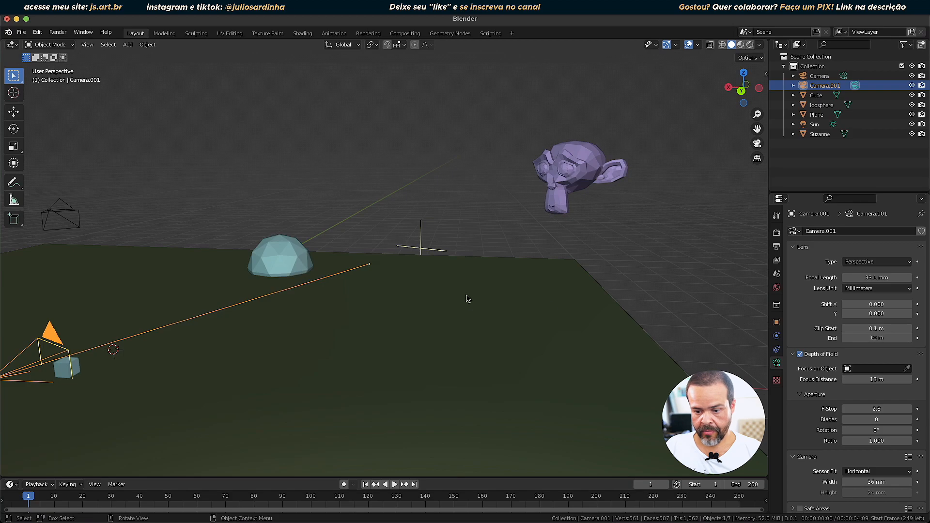
scroll(362, 272, "up", 5, "ctrl")
scroll(363, 272, "down", 5, "ctrl")
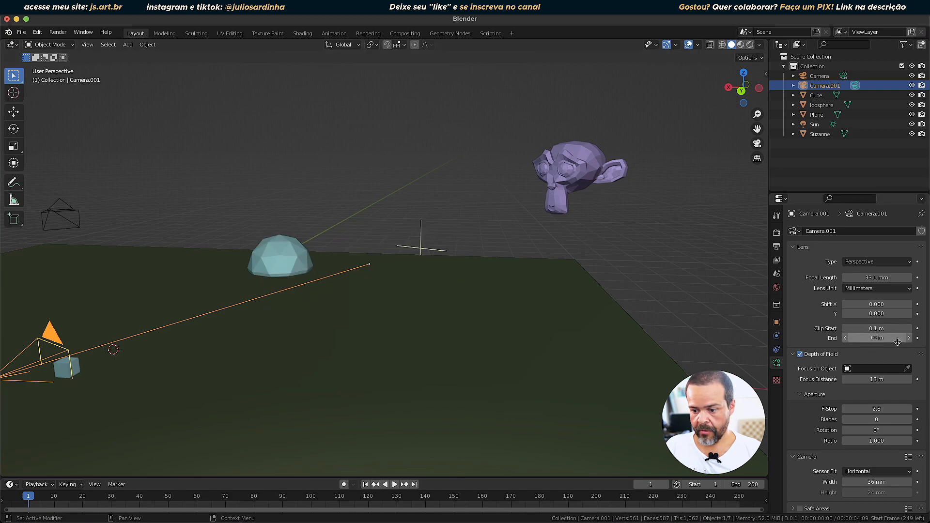
mouse_move(877, 338)
left_mouse_down()
mouse_move(923, 338)
mouse_move(862, 338)
mouse_move(887, 328)
mouse_move(860, 329)
left_mouse_up()
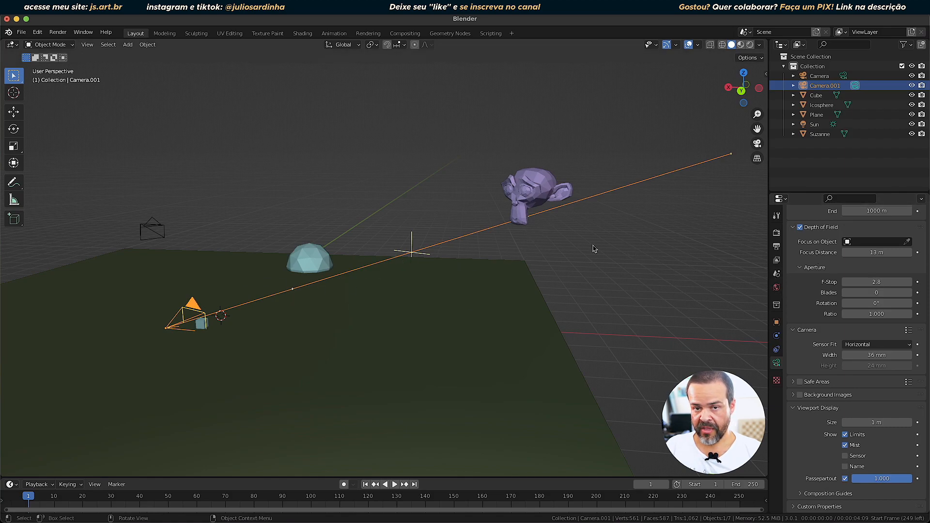
Examine the scene properties and the view layer's passes for mist, and return to Camera.001's settings.
left_click(776, 274)
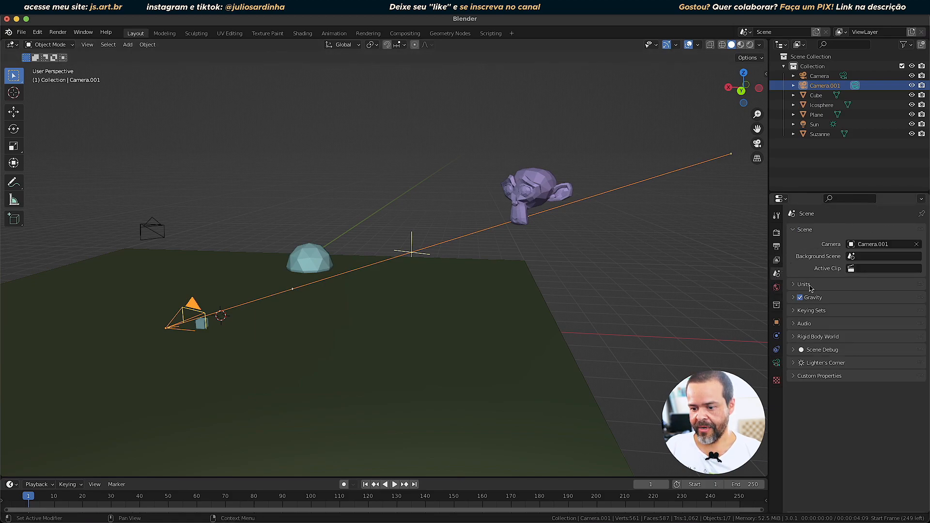
left_click(777, 260)
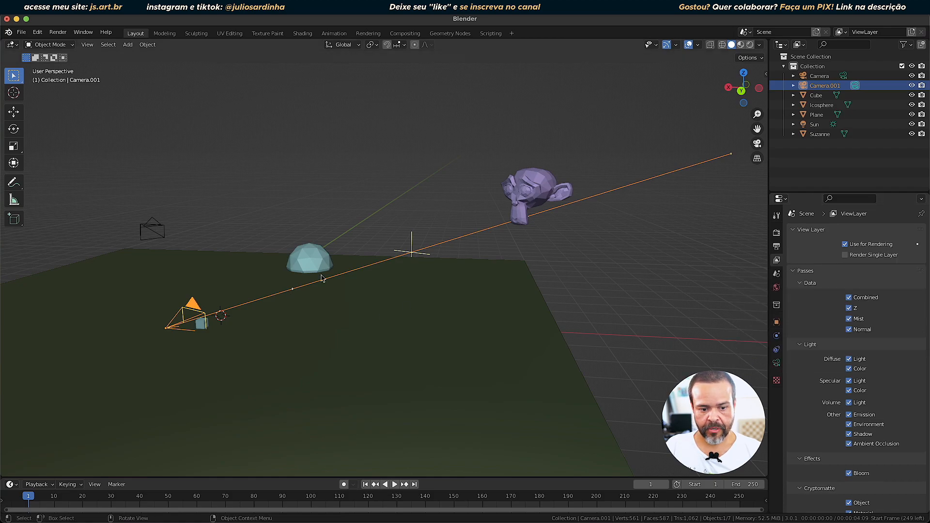
left_click(777, 363)
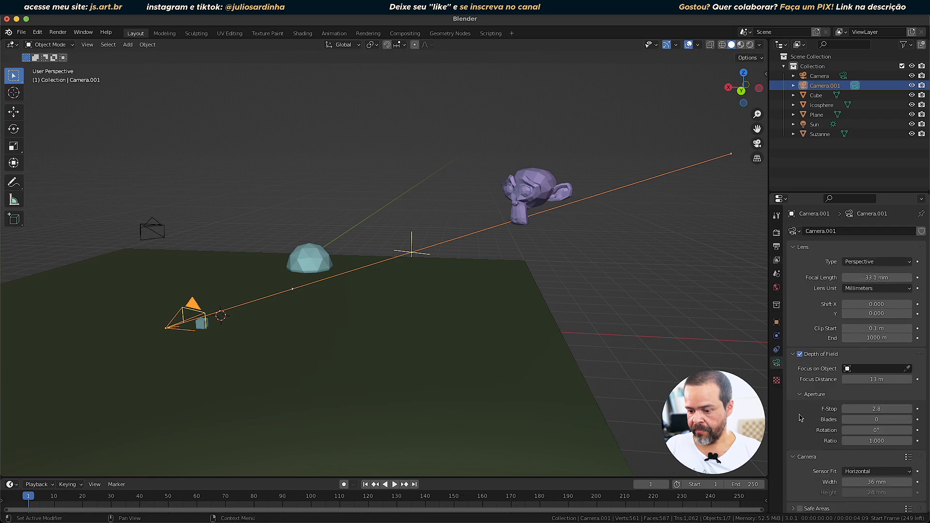
Enable the Sensor display for Camera.001, deselect the camera and look through it to view the sensor frame.
scroll(822, 422, "down", 5)
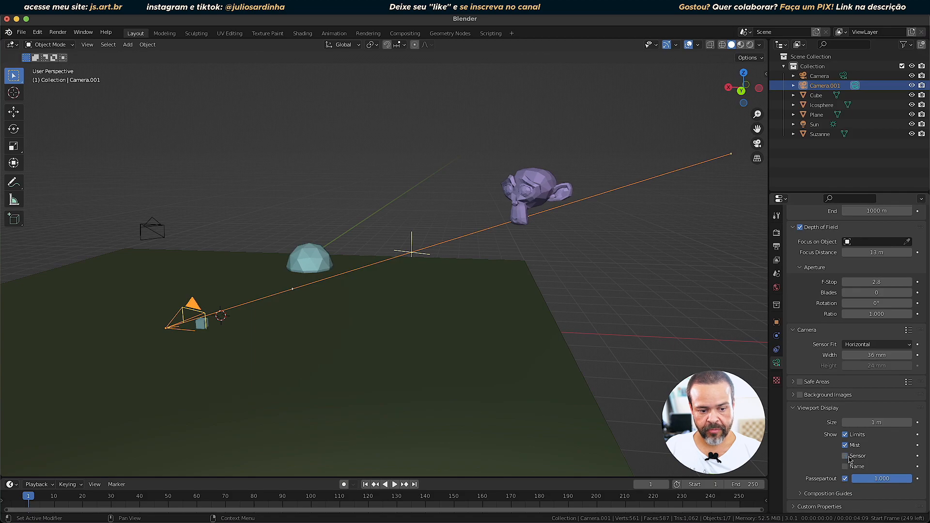
scroll(224, 344, "up", 5)
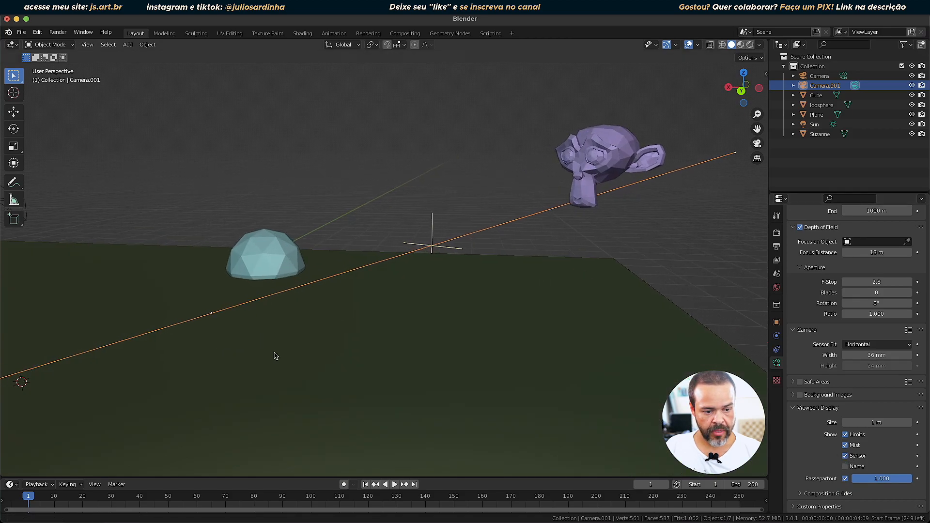
middle_click_drag(265, 355, 672, 280, "shift")
scroll(362, 97, "up", 3)
left_click(361, 97)
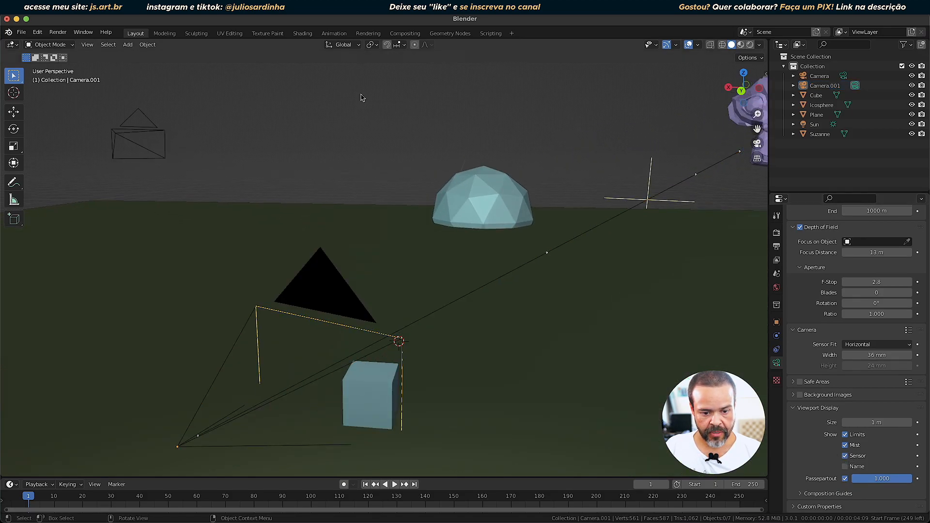
key("KP_0")
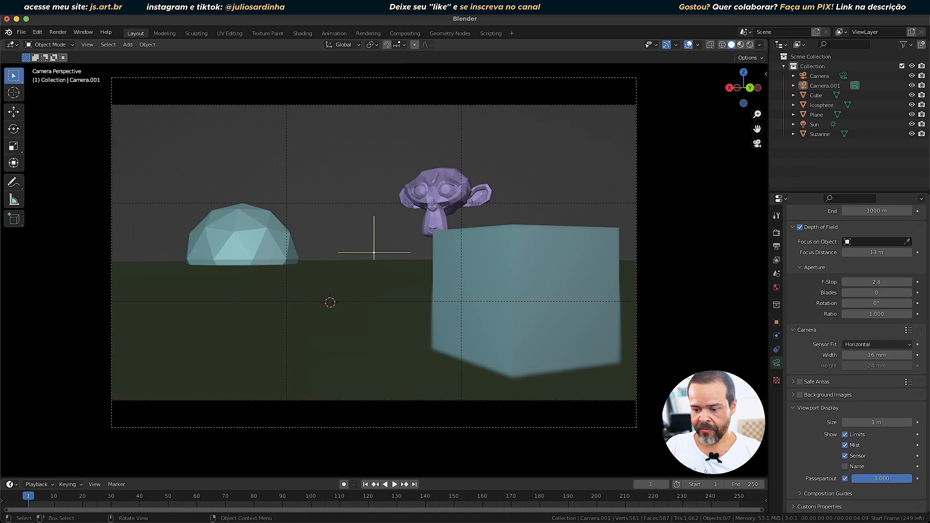
Enable the Name display for Camera.001 and leave the camera view to see it from outside.
left_click(845, 466)
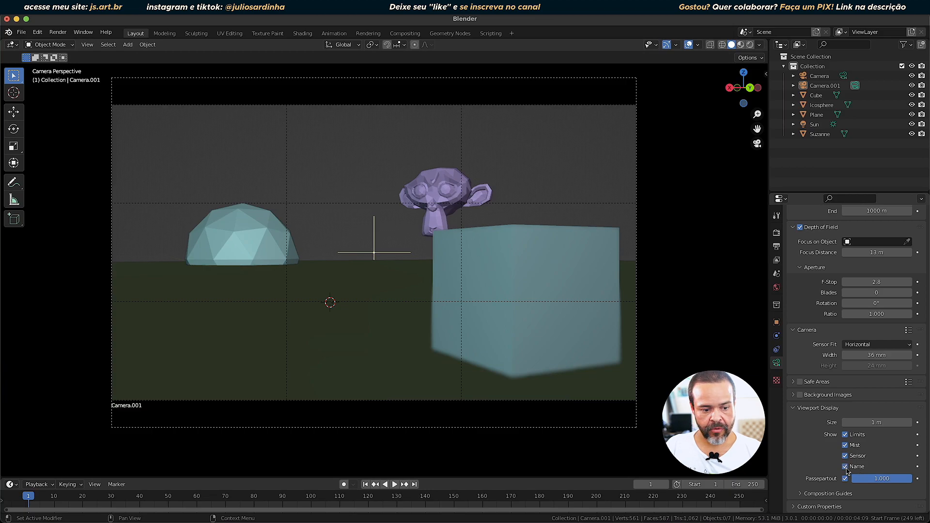
middle_click_drag(690, 270, 643, 285)
right_click(610, 296)
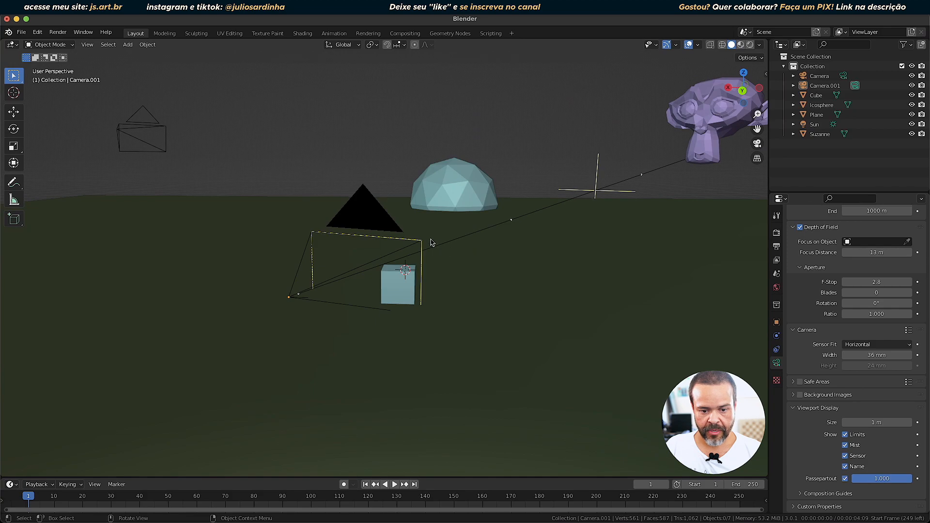
Return to the camera view and switch the active camera to Camera and back to Camera.001 to compare their displays.
key("KP_0")
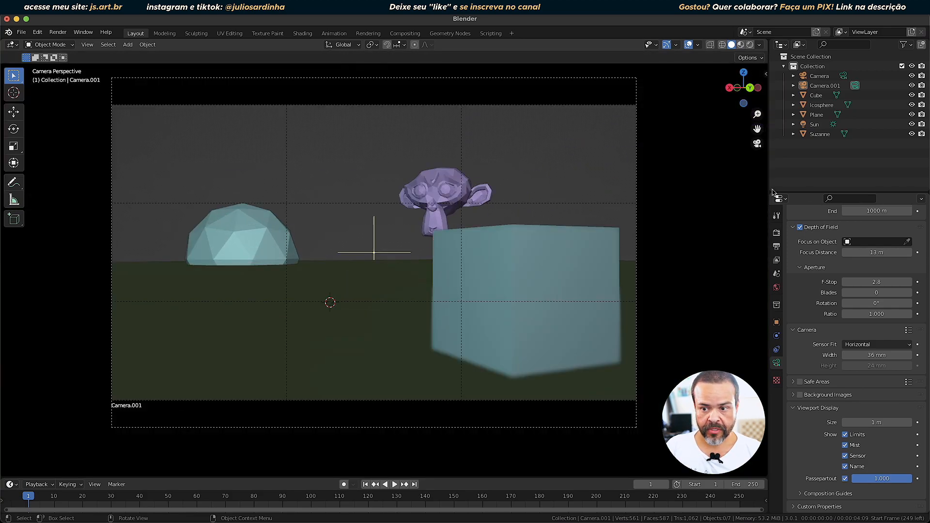
left_click(843, 76)
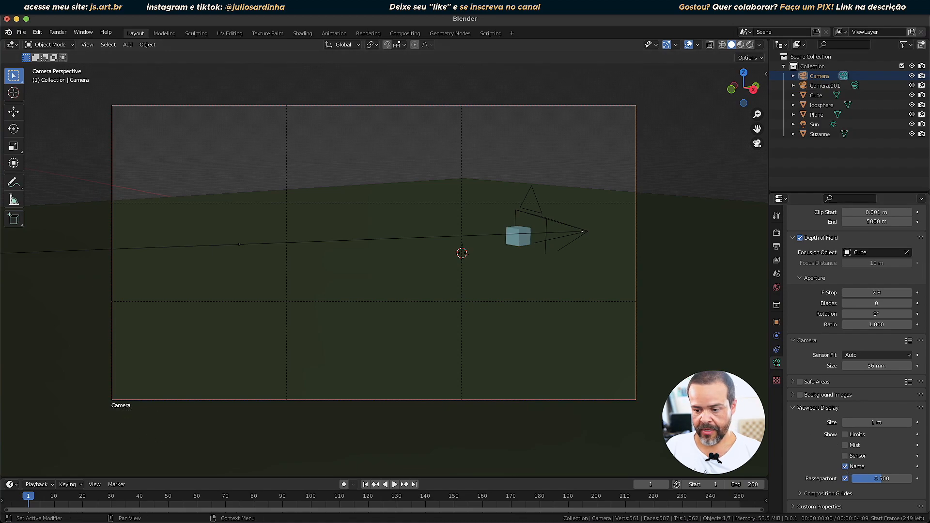
left_click(855, 85)
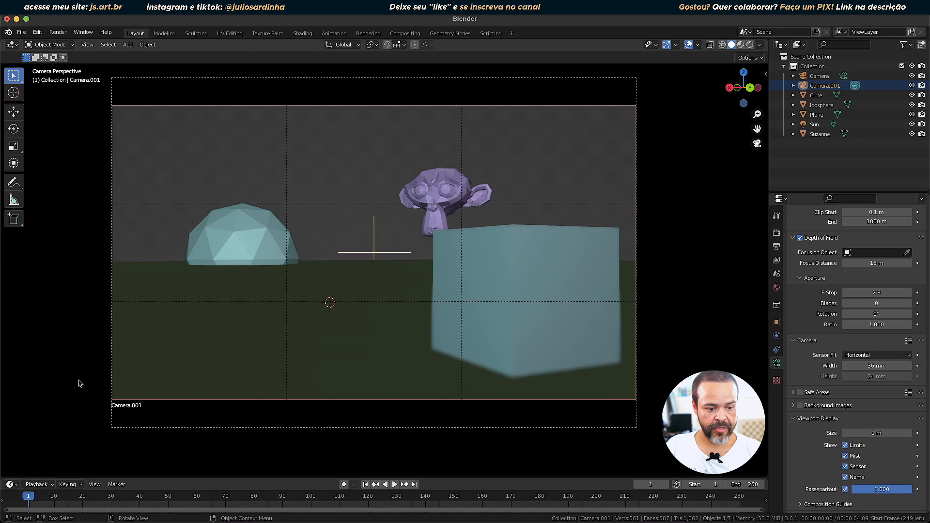
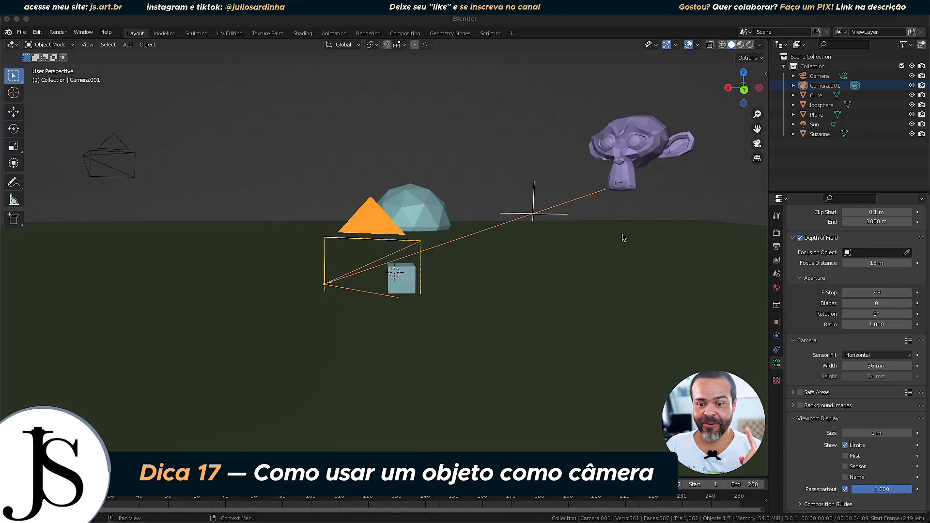
Deselect Camera.001 and add a spot light to the scene at the 3D cursor.
mouse_move(621, 230)
middle_mouse_down()
mouse_move(556, 253)
mouse_move(586, 228)
mouse_move(625, 232)
mouse_move(604, 232)
middle_mouse_up()
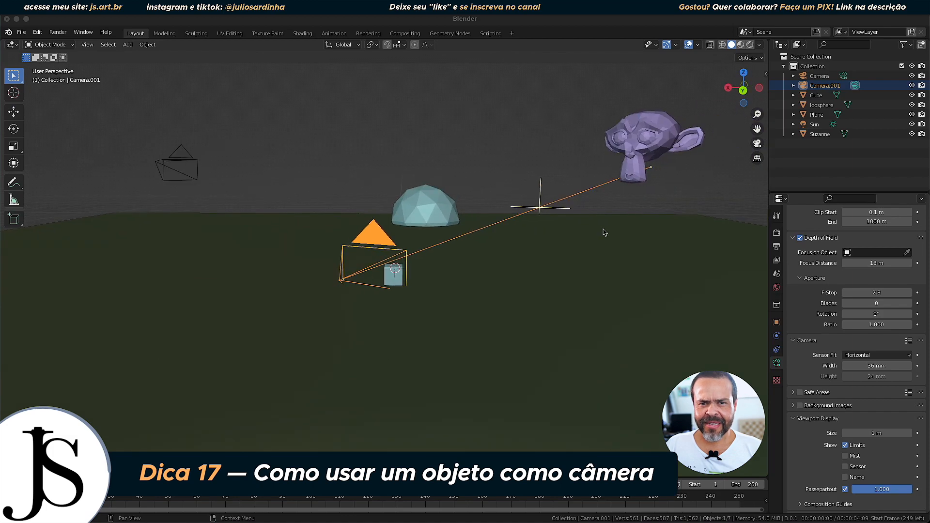
left_click(554, 169)
middle_click_drag(572, 173, 455, 249, "shift")
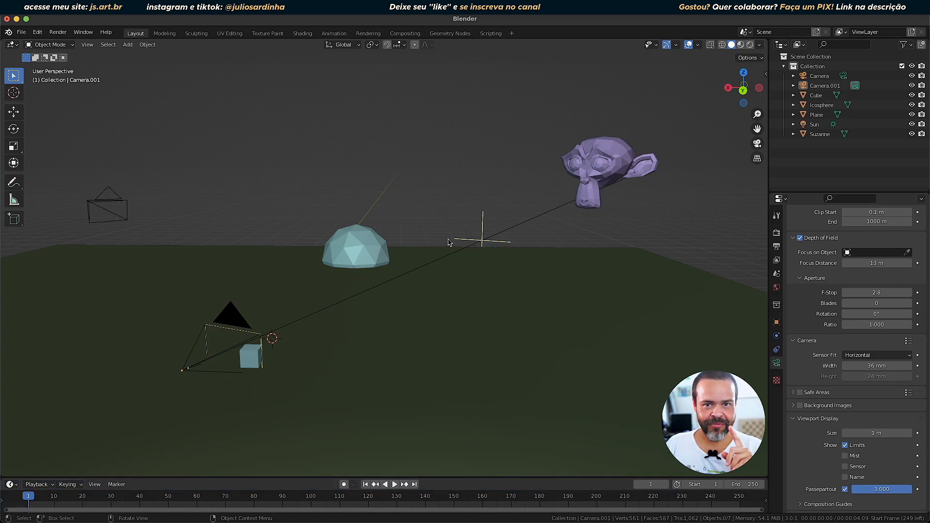
middle_click_drag(391, 363, 519, 297, "shift")
scroll(543, 268, "up", 3)
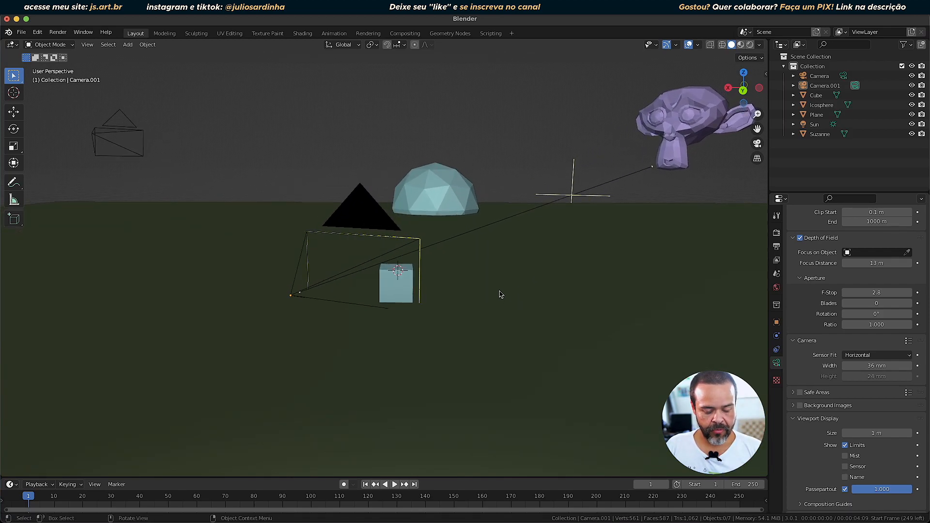
key("shift+a")
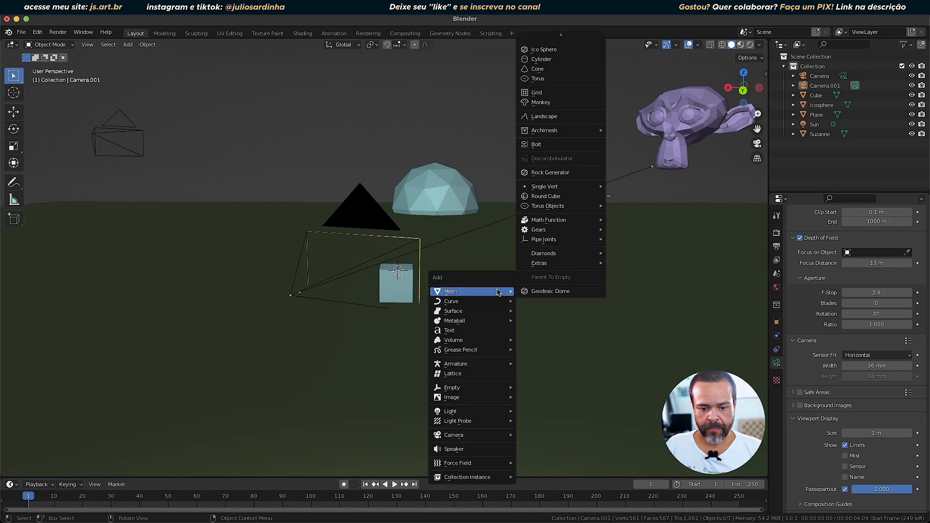
mouse_move(465, 414)
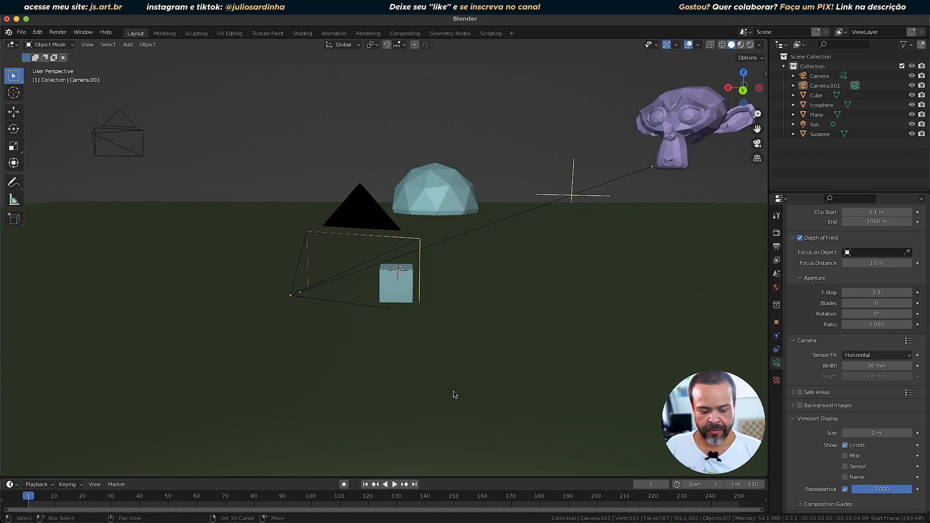
key("shift+a")
mouse_move(425, 449)
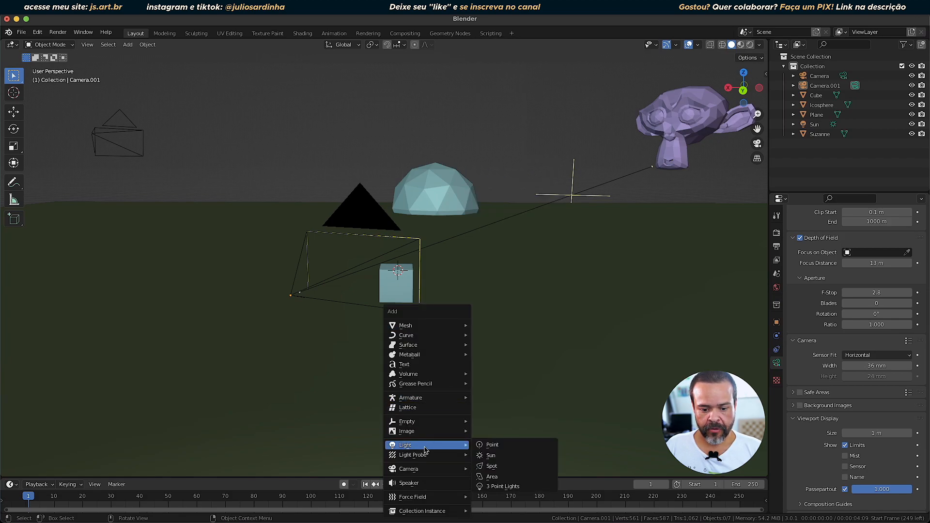
left_click(493, 466)
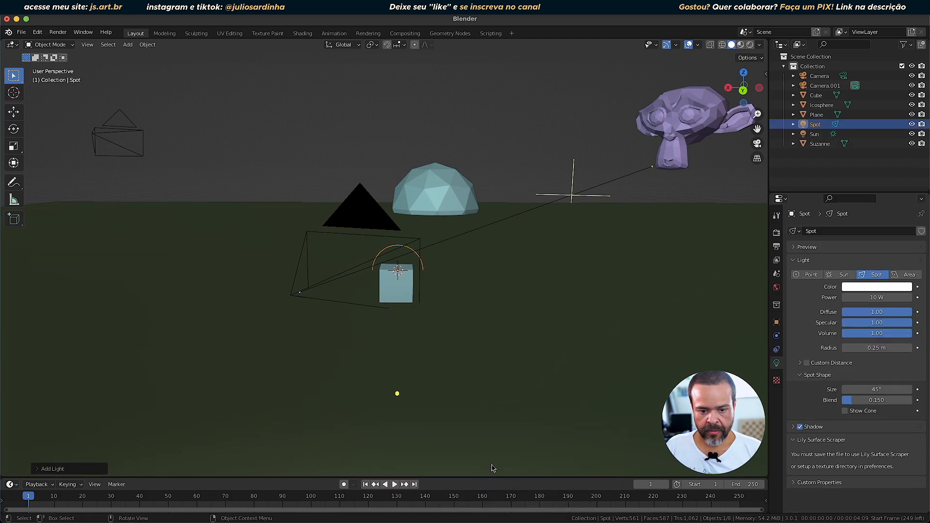
Raise the spot light straight up along the global Z axis above the ground plane.
middle_click_drag(483, 323, 443, 347)
key("g")
key("z")
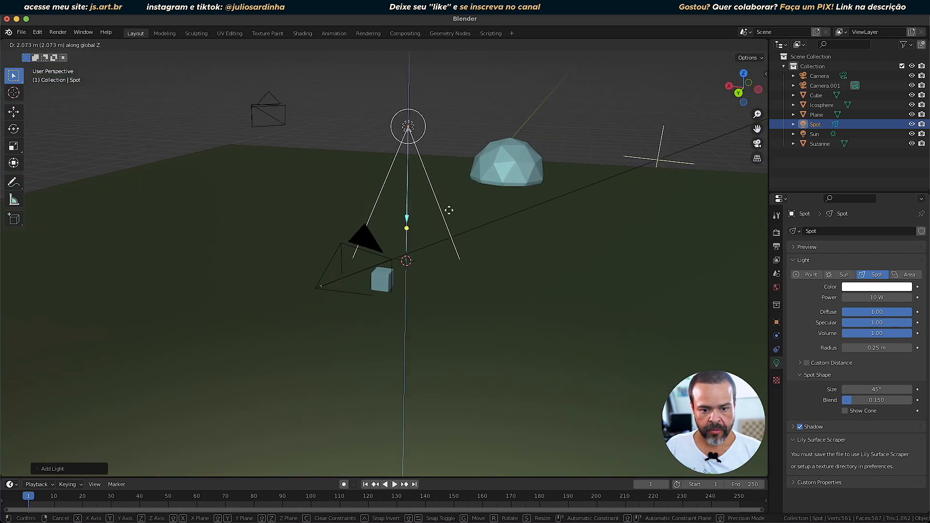
left_click(469, 187)
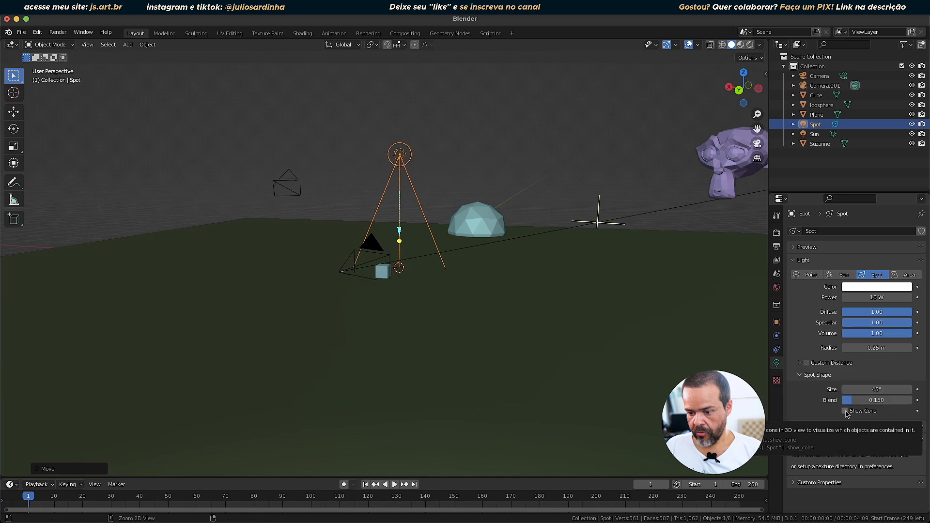
Enable Show Cone for the spot light and bring its cone into close view.
left_click(846, 411)
scroll(497, 224, "up", 3)
middle_click_drag(478, 282, 424, 288)
scroll(425, 288, "up", 4)
middle_click_drag(496, 284, 409, 242, "shift")
scroll(402, 245, "down", 1)
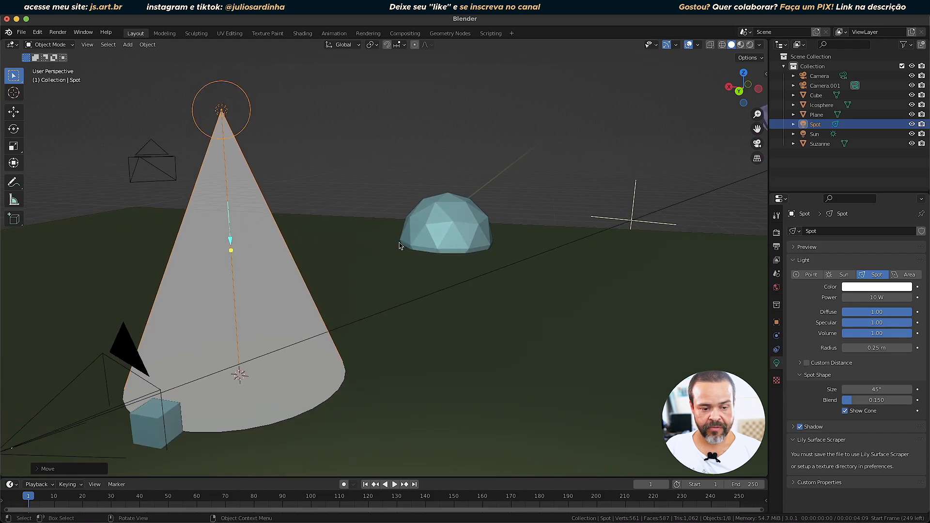
Re-aim the spot light with its target handle and undo the change.
left_click_drag(233, 249, 395, 280)
middle_click_drag(395, 280, 361, 334)
key("ctrl+z")
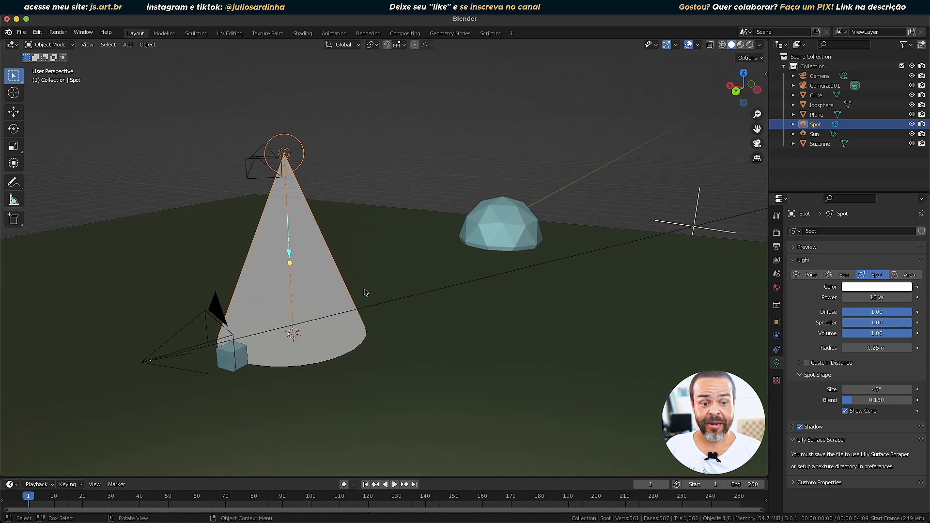
Set the spot light as the active camera to look at the scene through it.
middle_click_drag(365, 296, 466, 355, "shift")
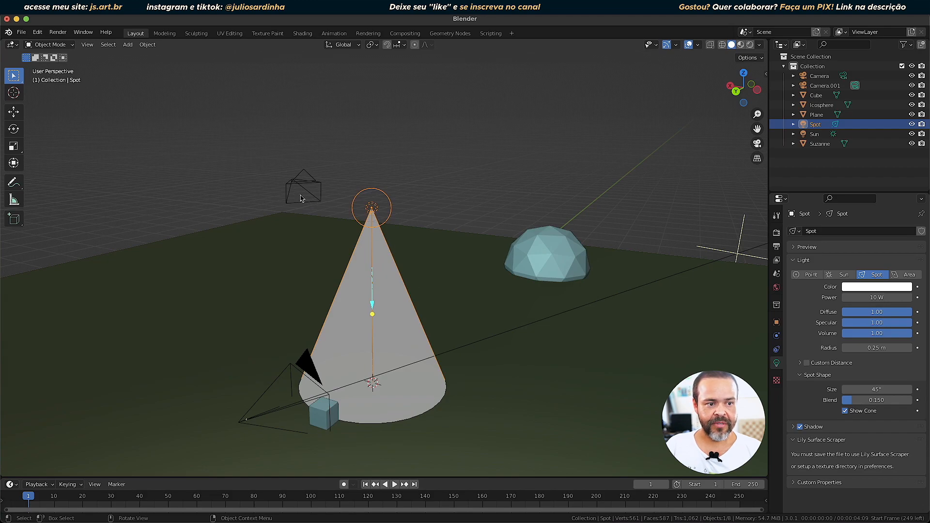
left_click(86, 45)
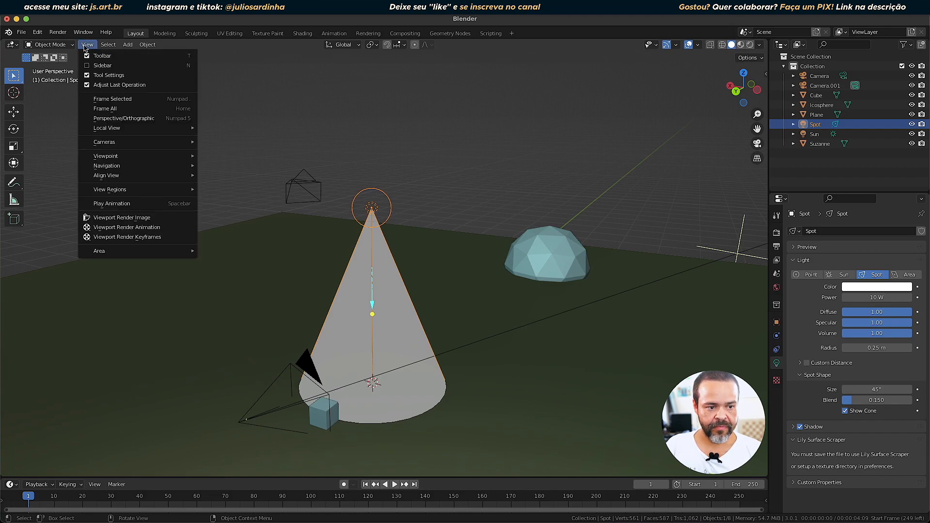
mouse_move(105, 141)
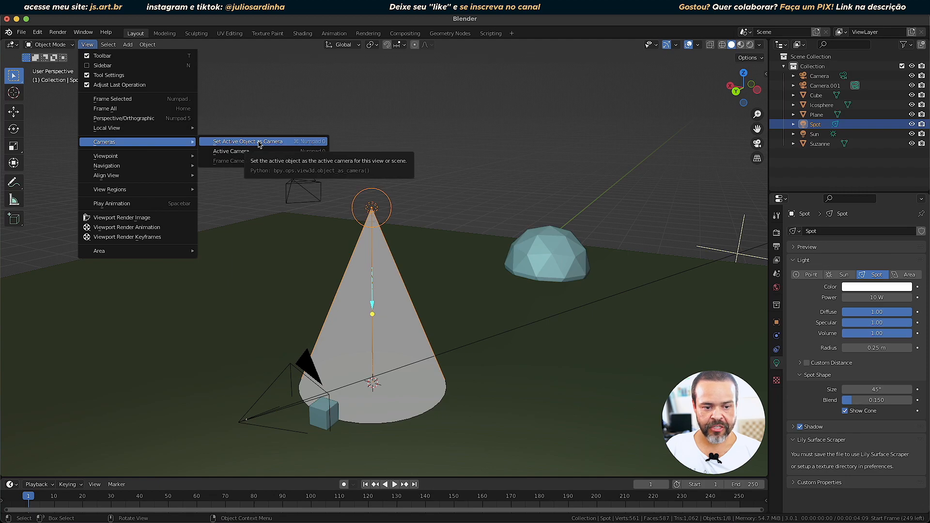
left_click(260, 144)
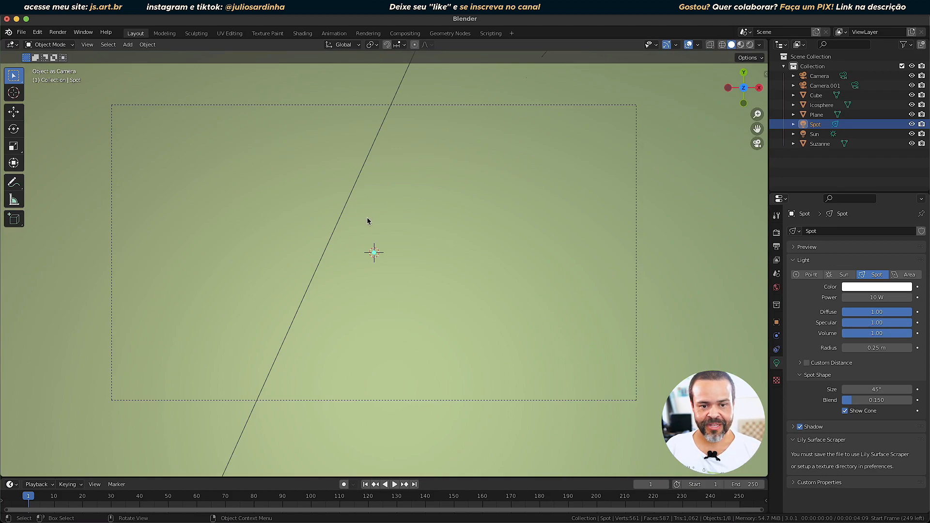
Enable Lock Camera to View and steer the spot light from its own view until it faces the icosphere.
key("q")
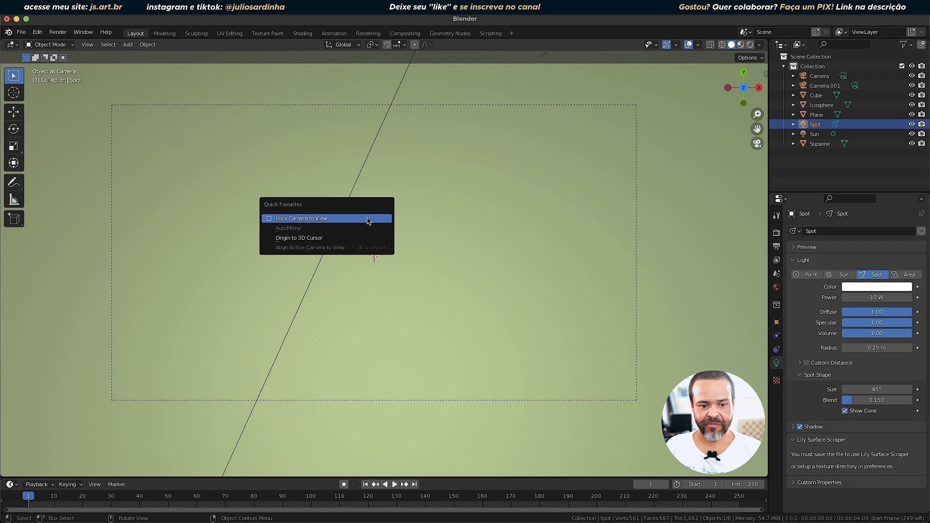
left_click(315, 219)
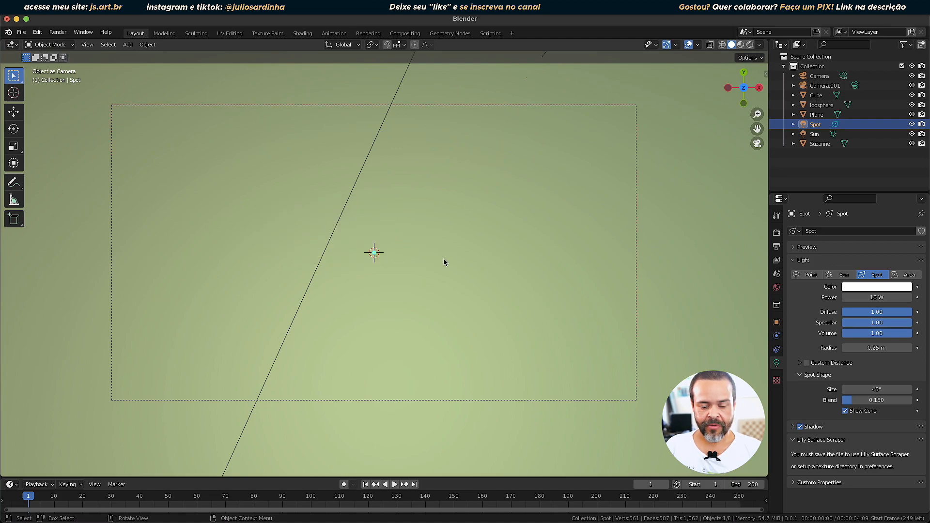
middle_click_drag(442, 263, 539, 192)
middle_click_drag(474, 226, 368, 237)
scroll(368, 237, "up", 6)
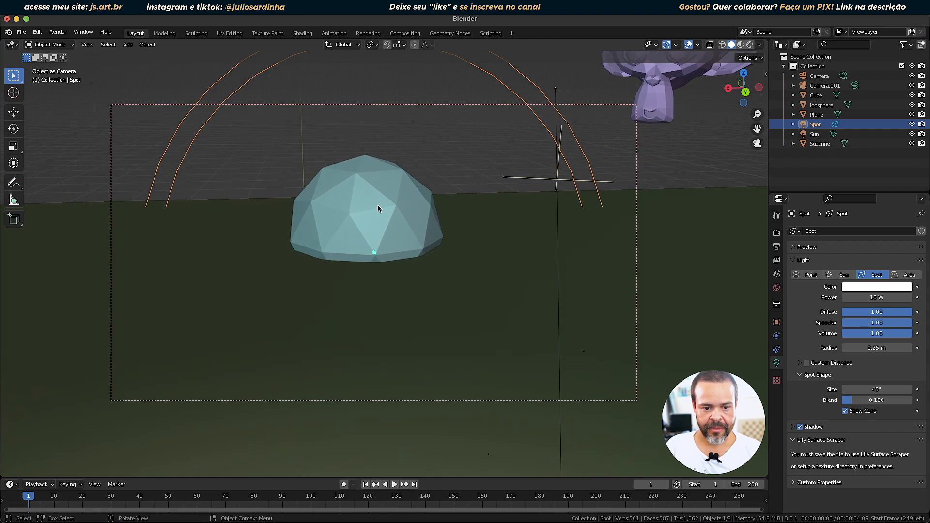
Select the icosphere and move the spot light closer so the icosphere sits centred in its frame.
left_click(366, 192)
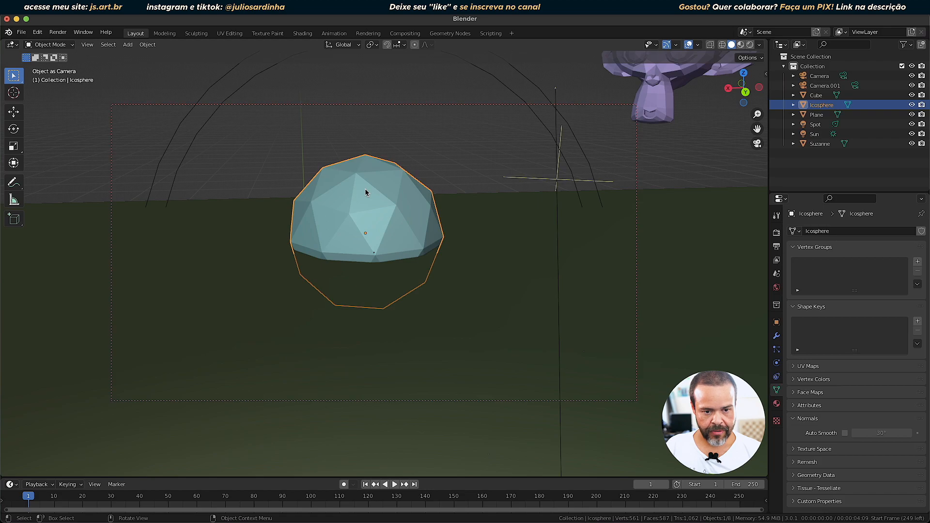
scroll(365, 189, "up", 3)
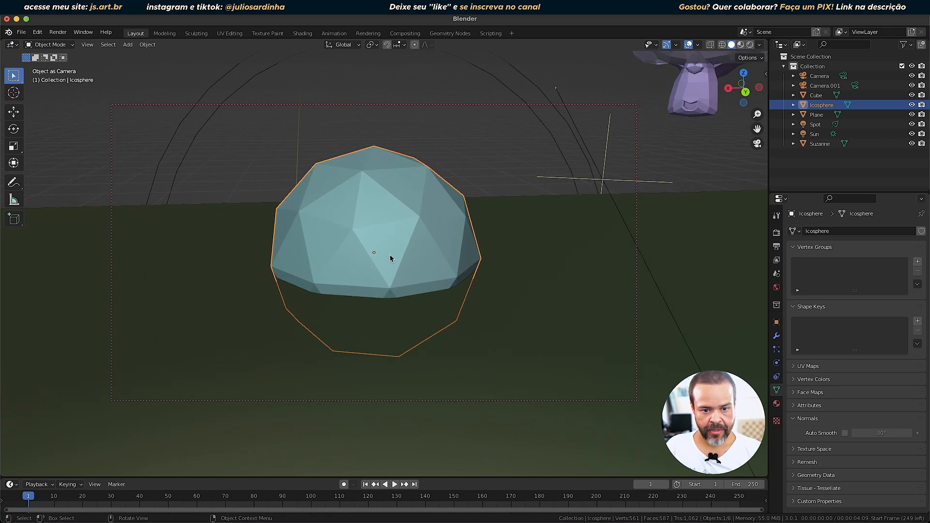
mouse_move(430, 285)
middle_mouse_down("shift")
mouse_move(417, 292)
mouse_move(371, 267)
mouse_move(423, 262)
mouse_move(444, 275)
middle_mouse_up("shift")
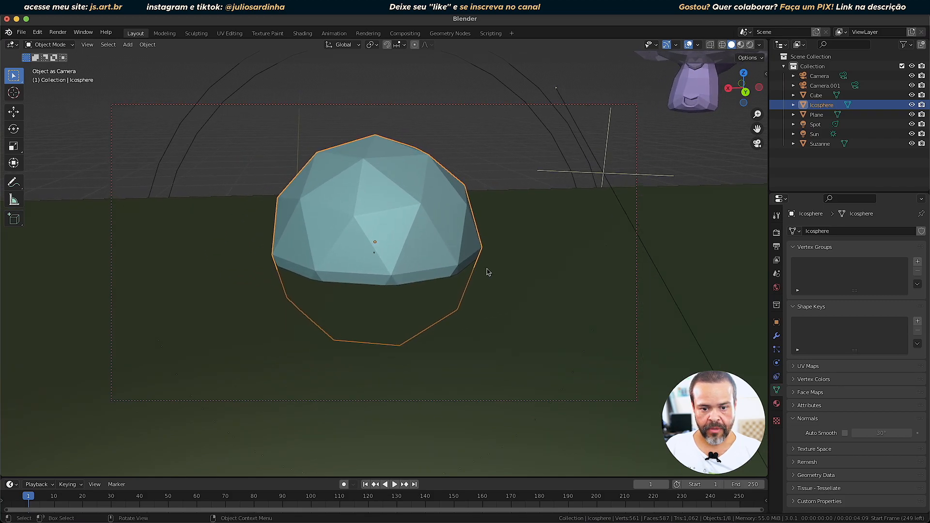
Disable Lock Camera to View and leave the spot light's view to check its cone around the icosphere from outside.
key("q")
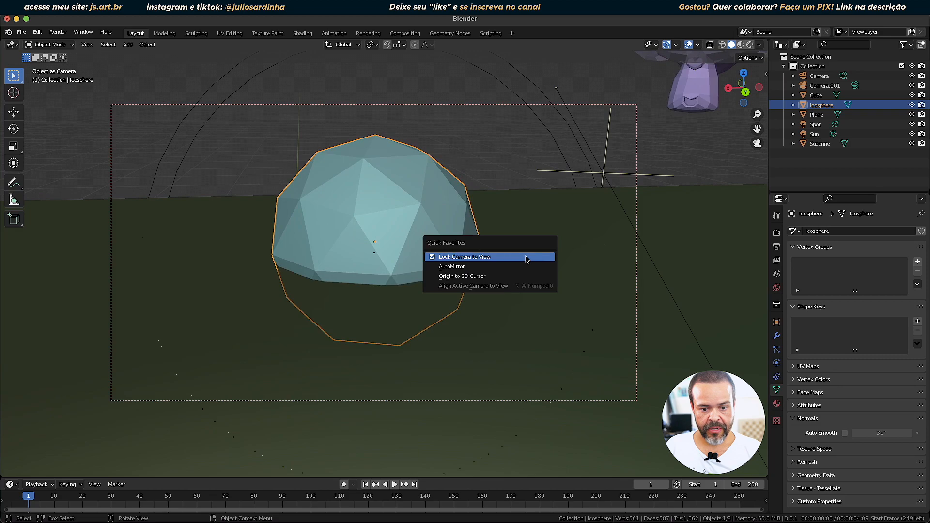
left_click(528, 260)
middle_click_drag(713, 262, 651, 265)
scroll(651, 265, "down", 2)
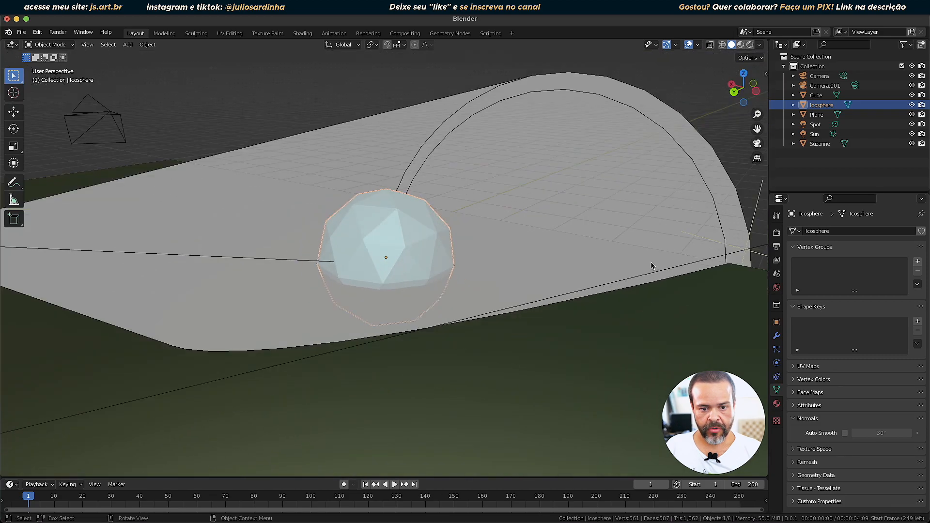
scroll(651, 265, "down", 3)
middle_click_drag(517, 271, 569, 271)
scroll(557, 279, "up", 5)
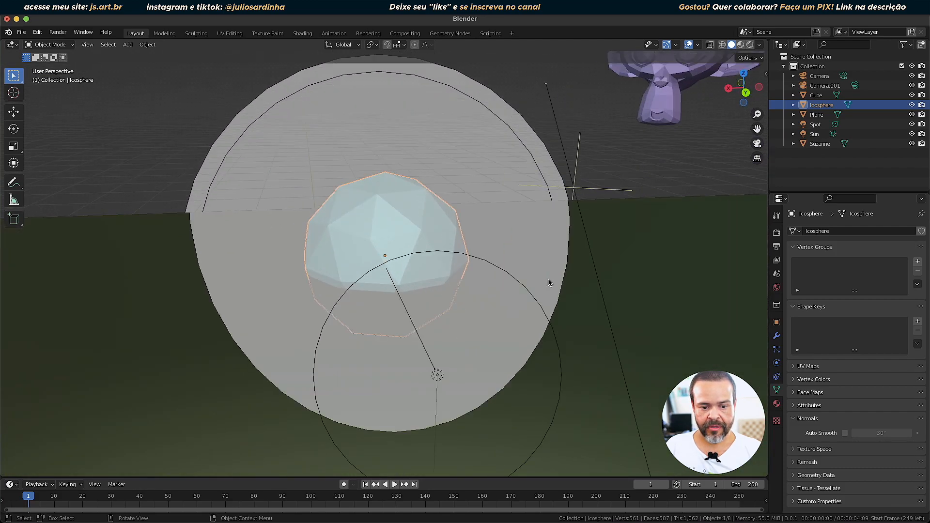
scroll(545, 281, "down", 8)
middle_click_drag(543, 280, 498, 248)
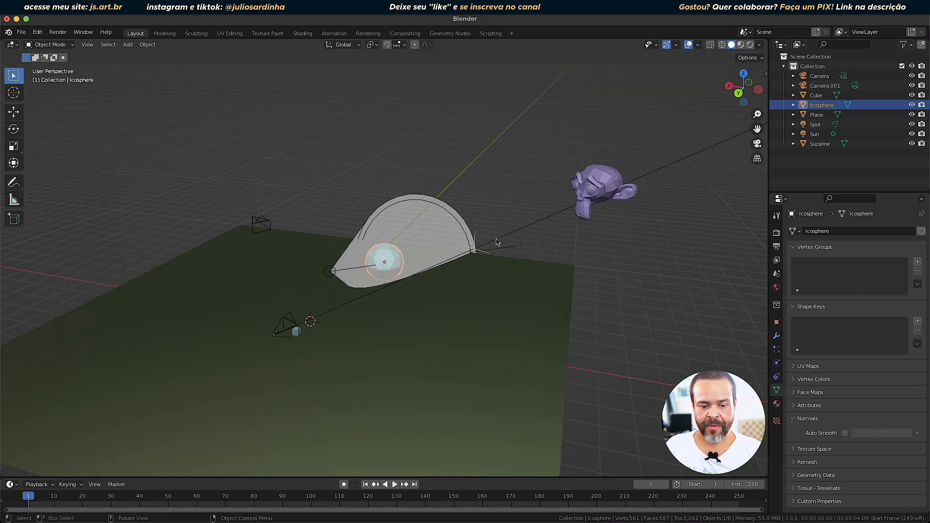
Select Camera.001, make it the active scene camera again and look through it.
left_click(508, 189)
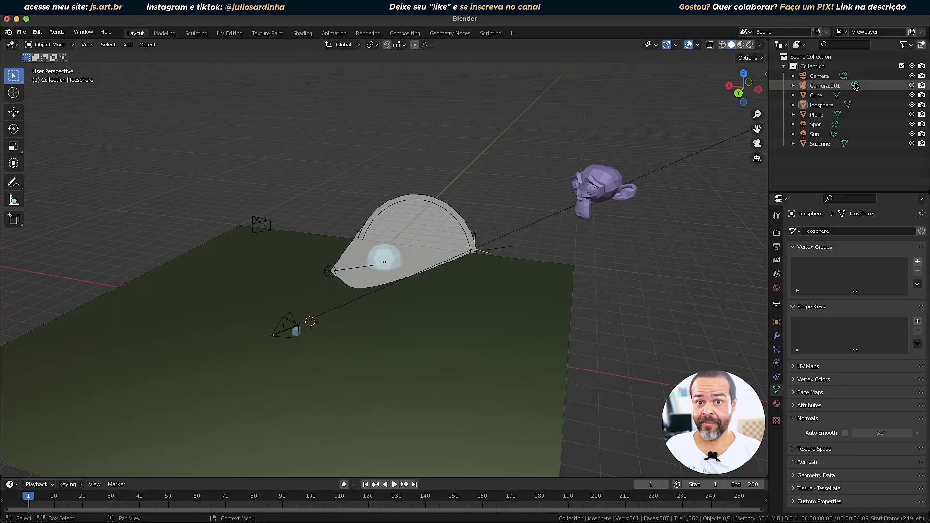
left_click(855, 86)
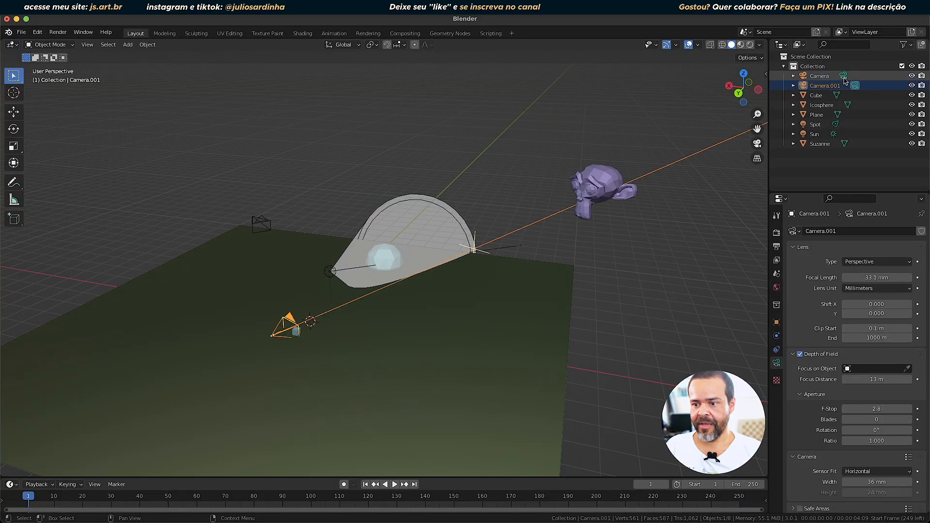
left_click(842, 75)
left_click(854, 86)
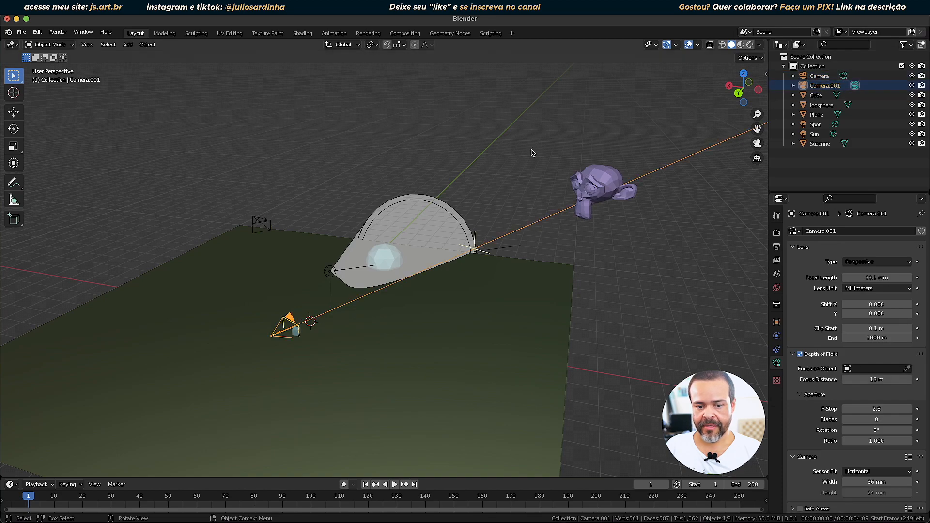
key("ctrl+KP_0")
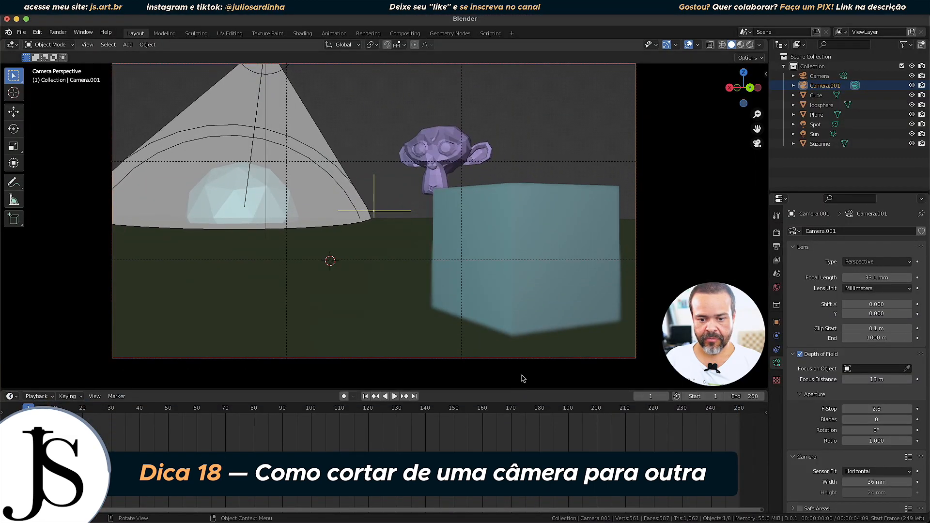
Leave the camera view and make Camera the active scene camera.
middle_click_drag(671, 273, 535, 235)
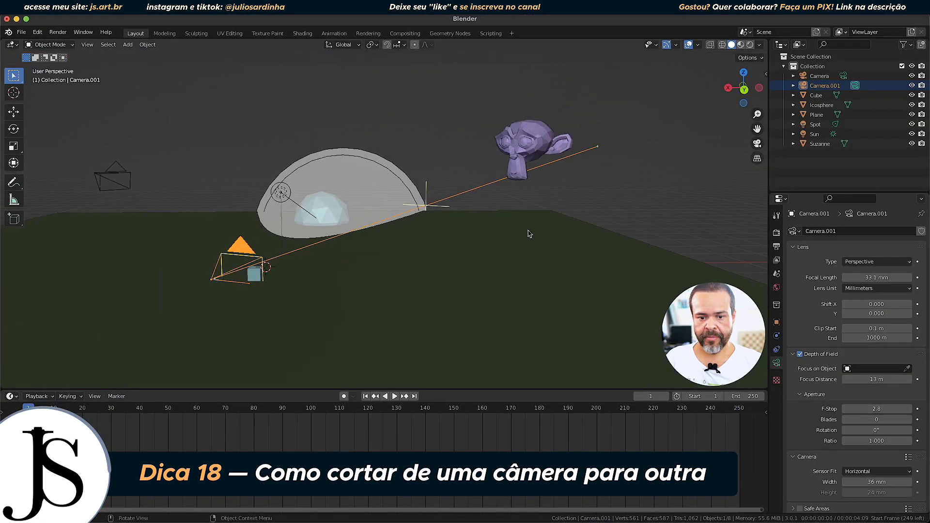
middle_click_drag(389, 262, 404, 270)
left_click(823, 76)
left_click(849, 84)
left_click(845, 77)
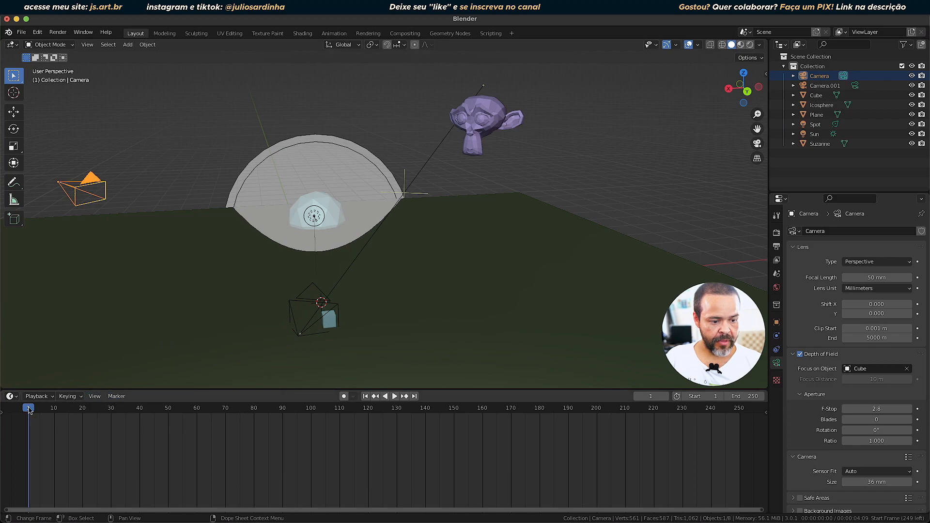
Move the timeline playhead to frame 2 and look through Camera.
mouse_move(29, 411)
left_mouse_down()
mouse_move(110, 410)
mouse_move(32, 410)
left_mouse_up()
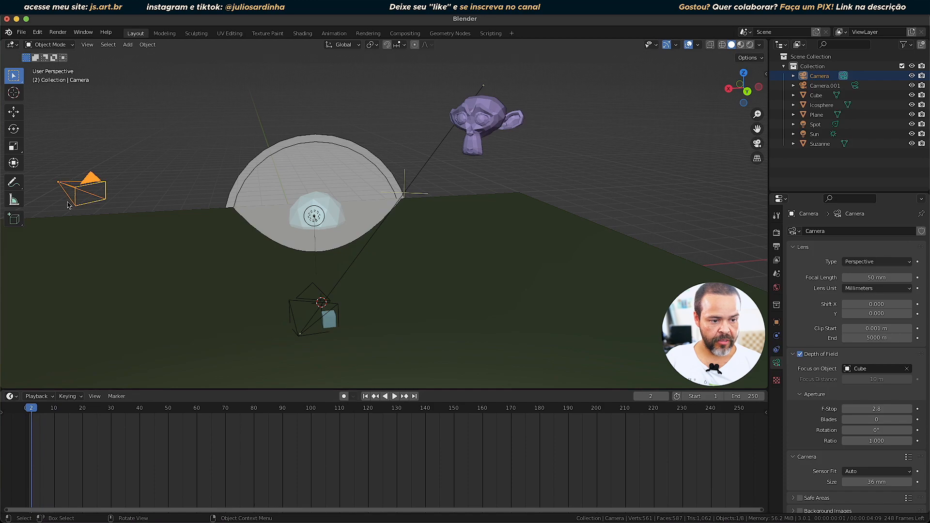
left_click_drag(36, 411, 31, 411)
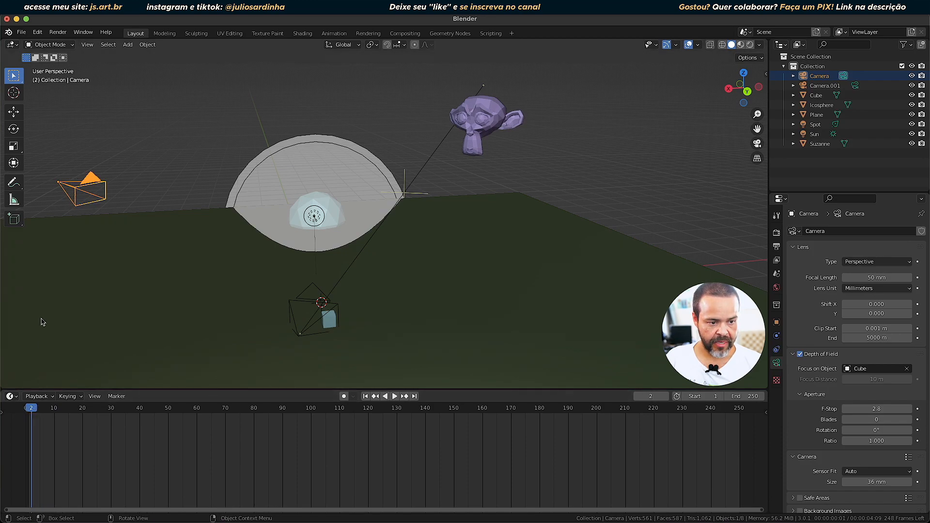
key("KP_0")
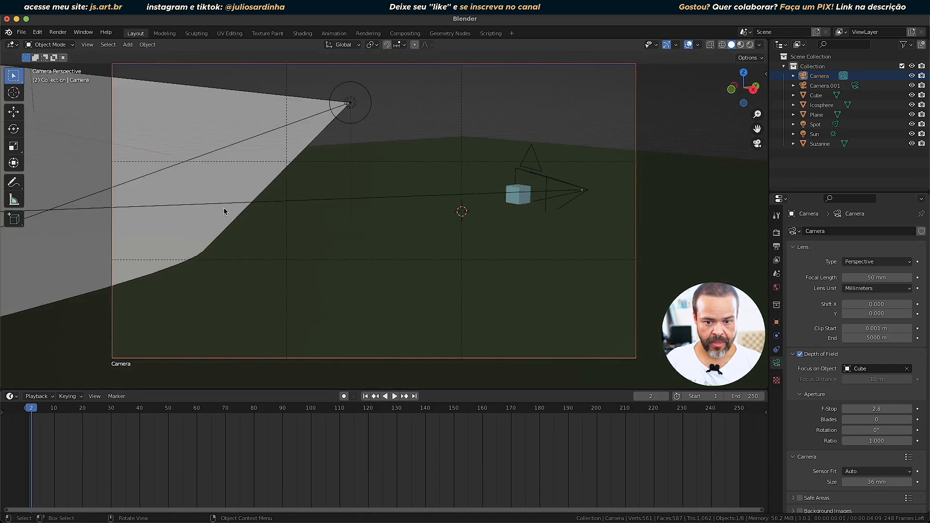
Bind Camera to a timeline marker at frame 1.
left_click(28, 460)
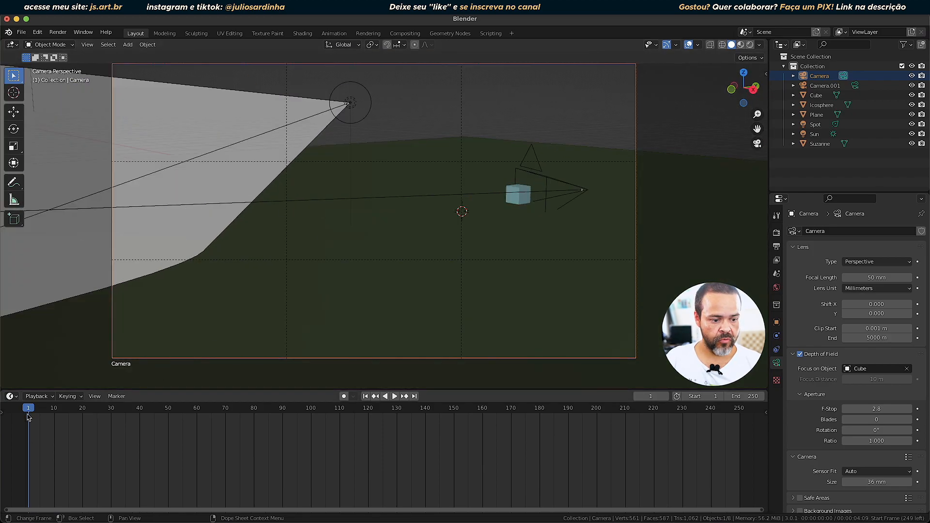
left_click(116, 397)
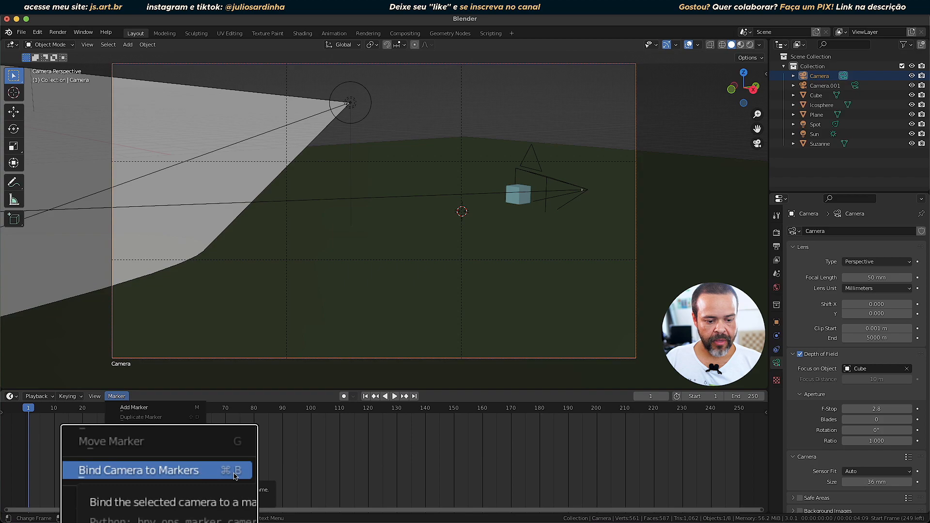
left_click(182, 474)
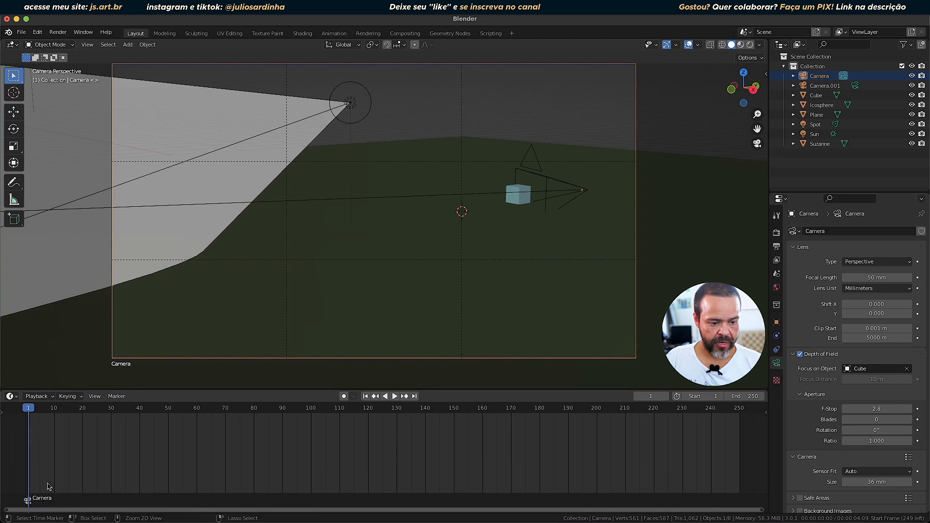
Bind Camera.001 to a timeline marker at frame 30.
left_click(111, 408)
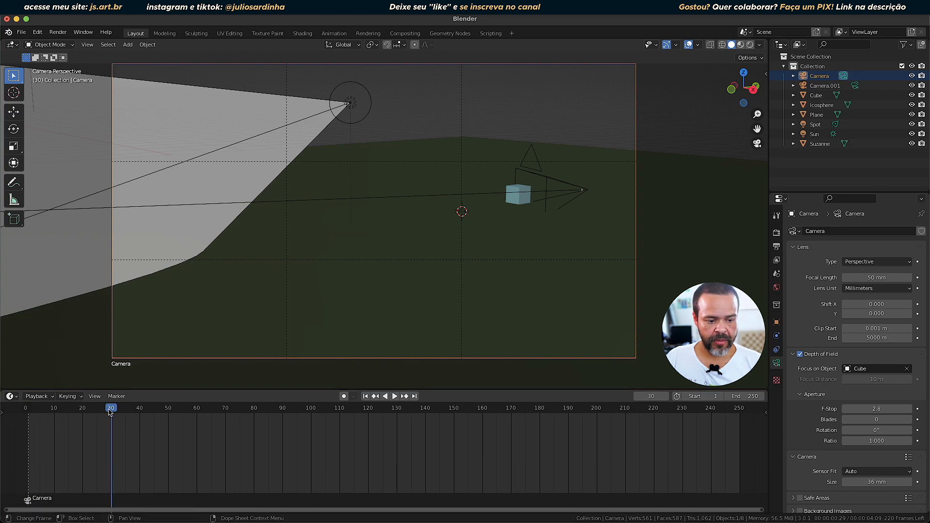
left_click(577, 189)
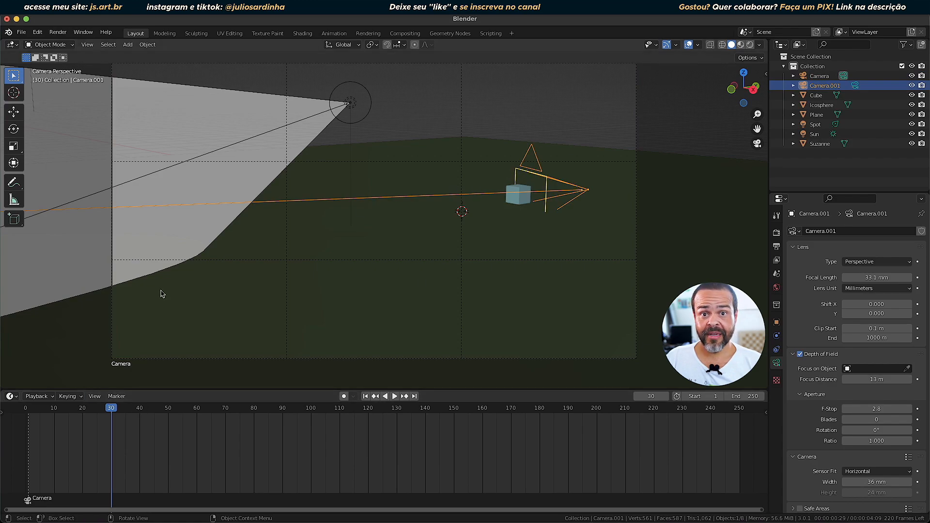
left_click(117, 396)
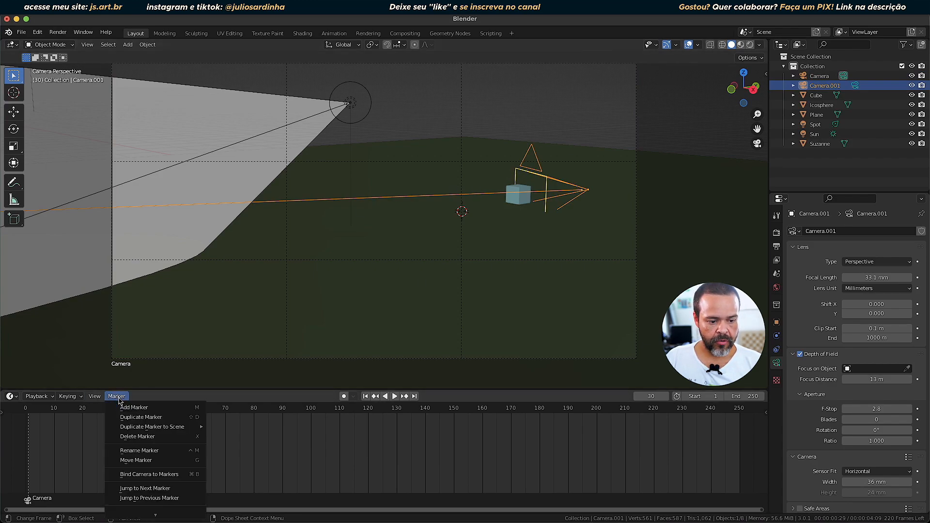
left_click(150, 476)
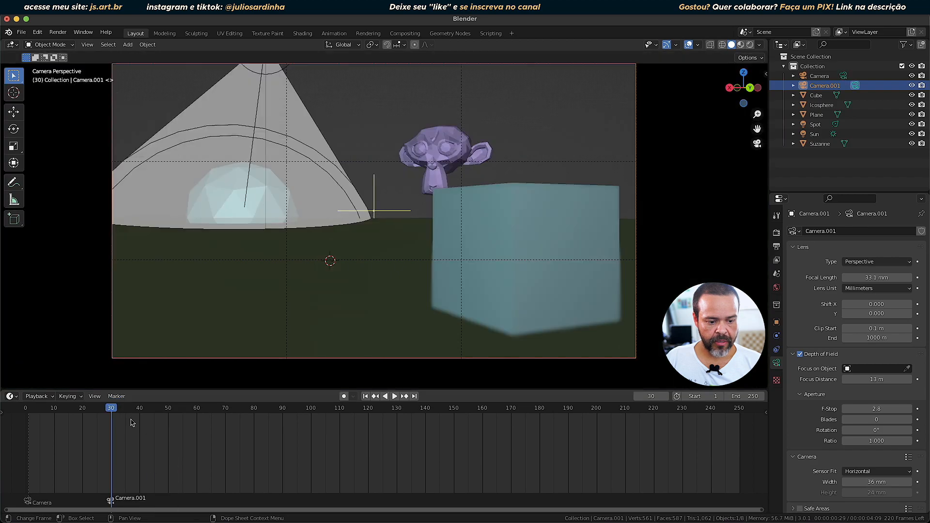
Scrub and play the timeline across frame 30 to check the camera cut, then return to frame 1.
key("ctrl+shift+space")
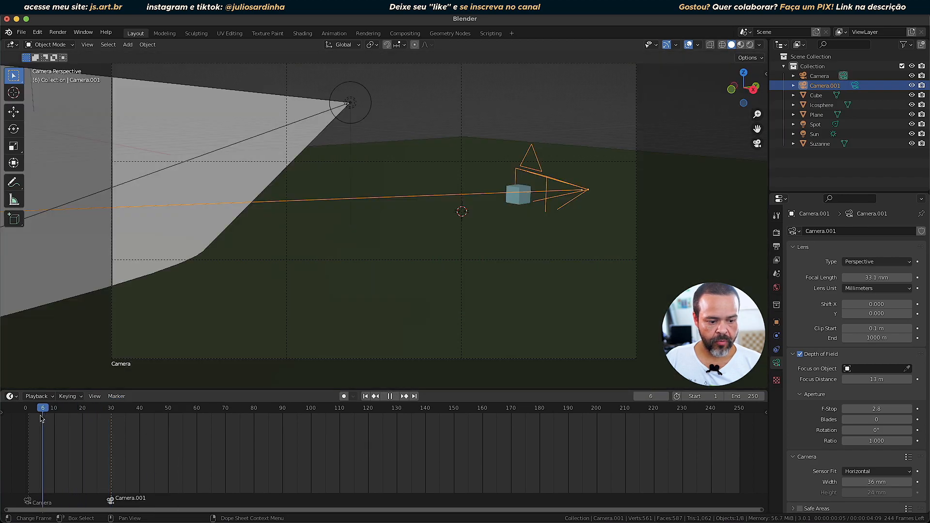
left_click_drag(30, 418, 148, 431)
left_click_drag(154, 432, 26, 431)
key("space")
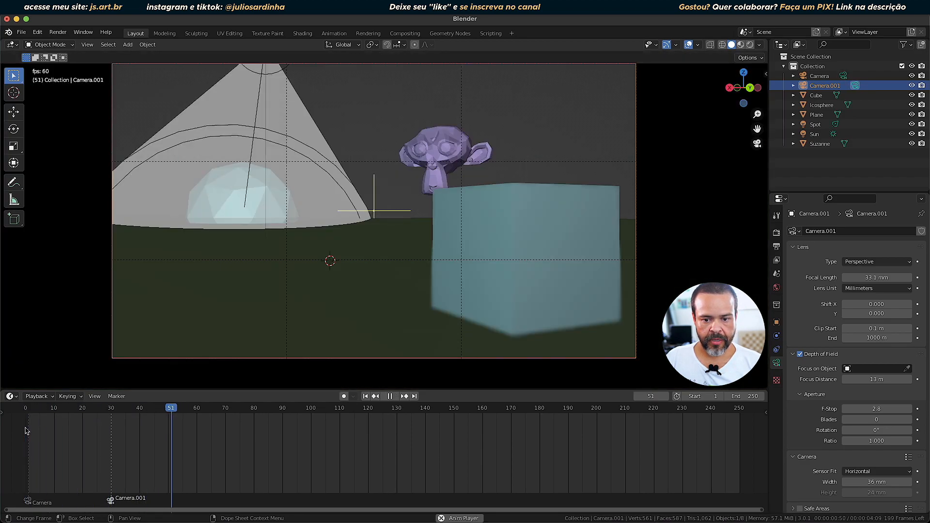
key("space")
left_click(365, 396)
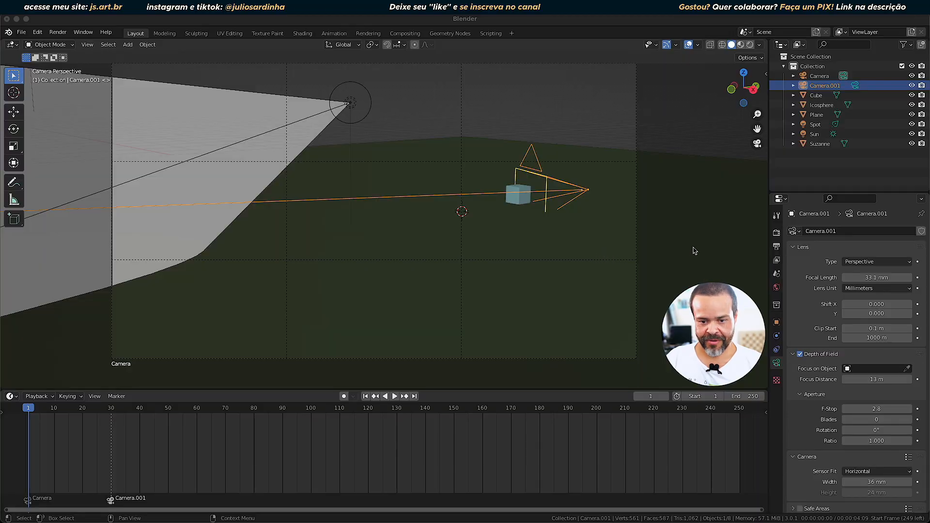
Leave the camera view, select Camera.001 beside the cube and make it the active scene camera.
left_click(682, 241)
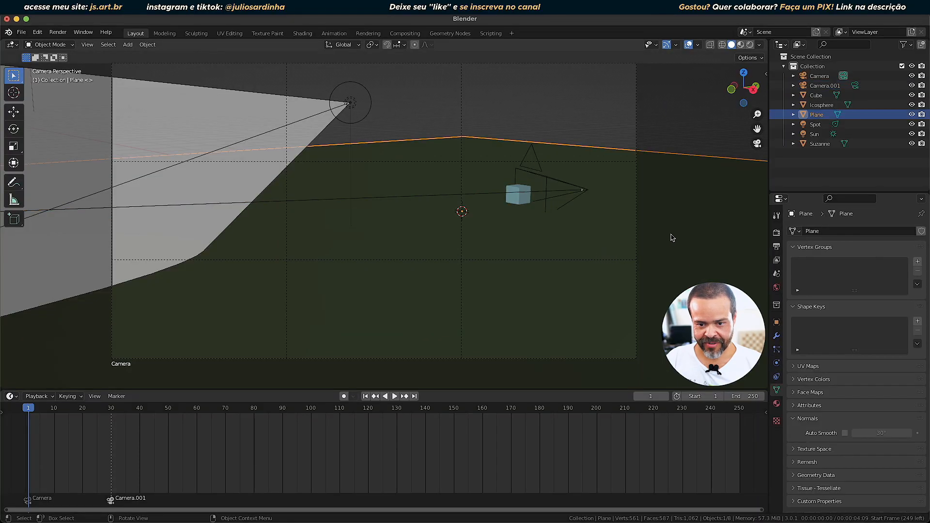
left_click(520, 197)
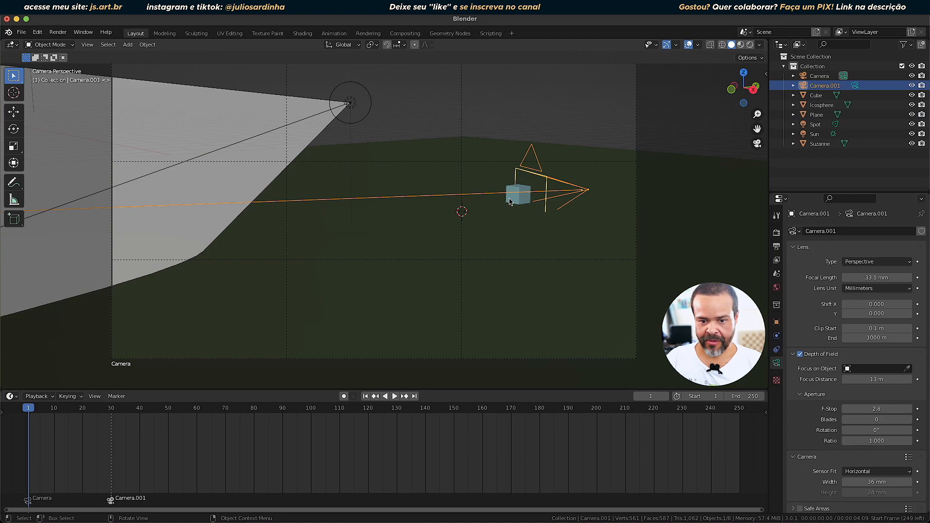
left_click(514, 199)
scroll(511, 209, "right", 10)
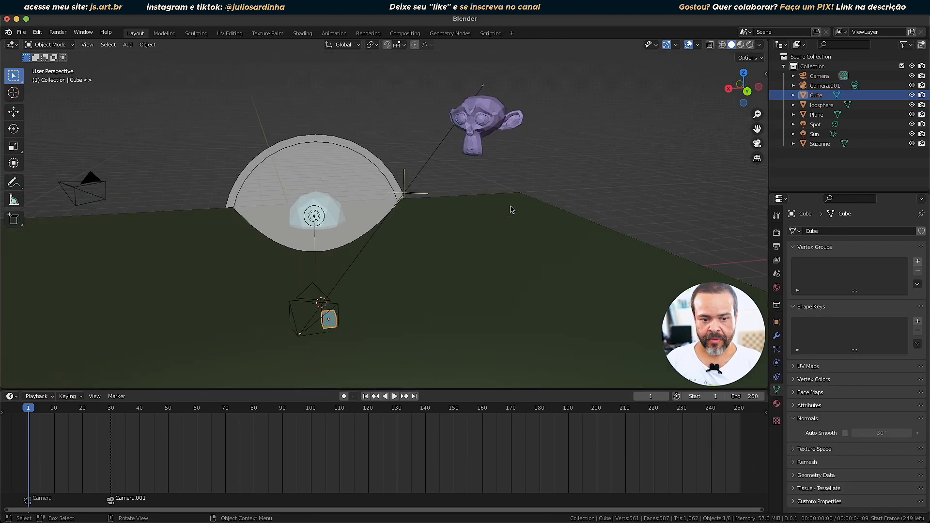
left_click(301, 334)
right_click(323, 309)
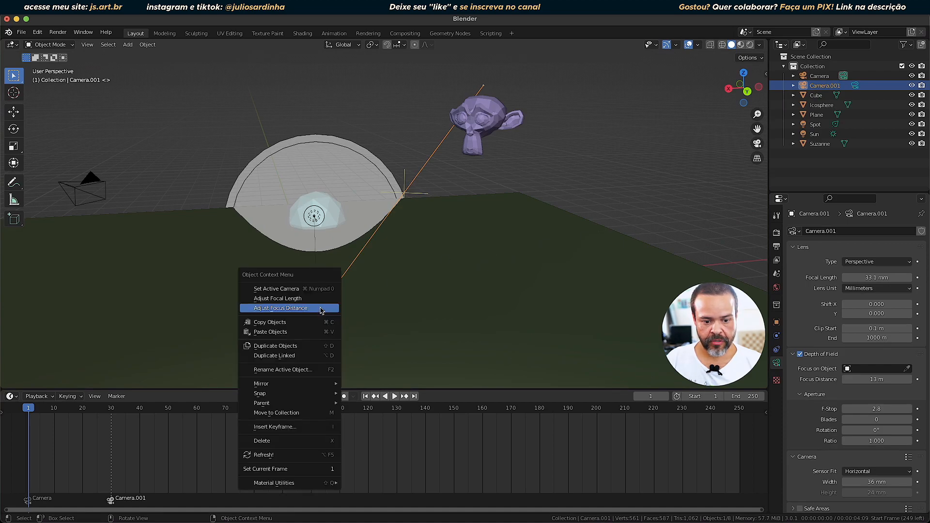
left_click(298, 289)
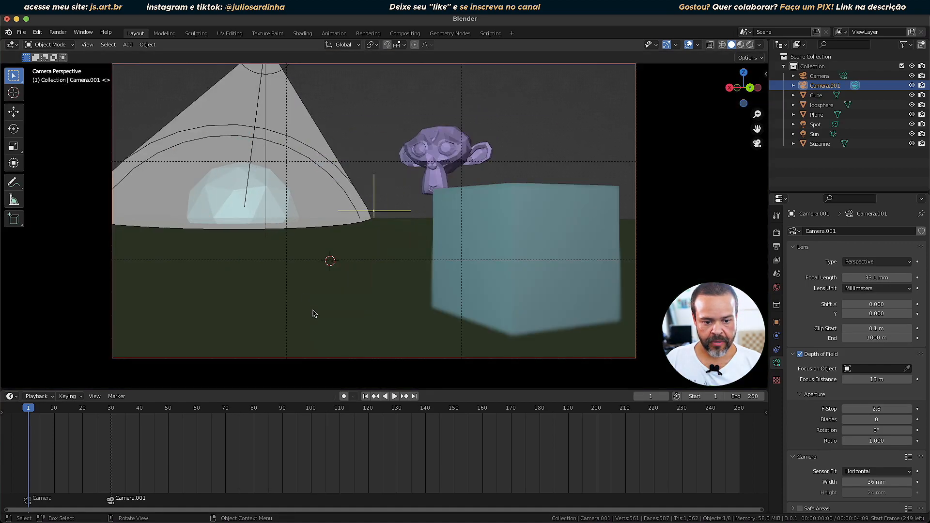
Snap the 3D cursor to the cube's origin using Cursor to Active.
left_click(538, 309)
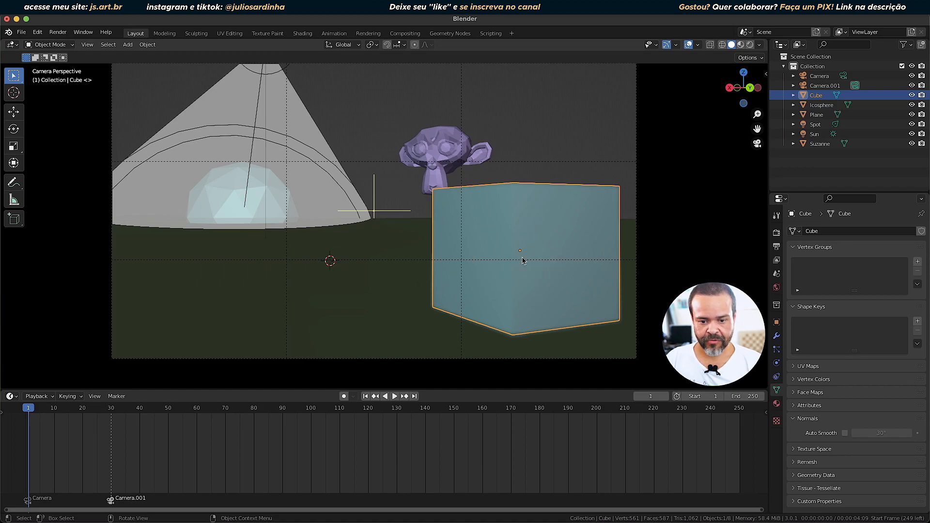
key("shift+s")
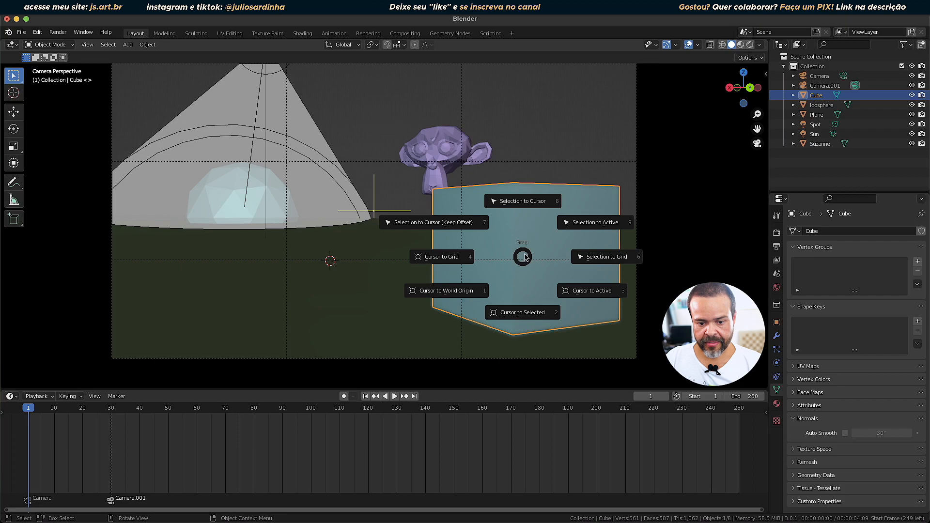
left_click(592, 292)
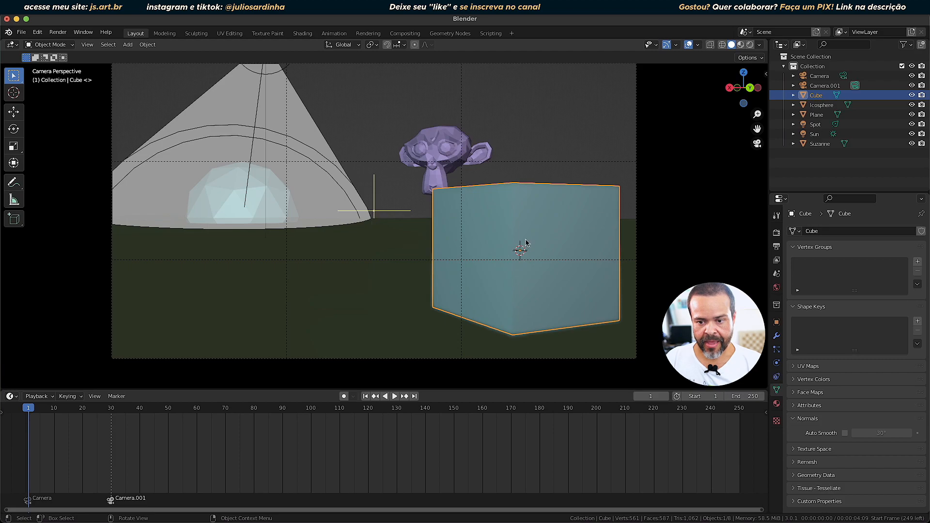
Select Camera.001 and snap it to the 3D cursor using Selection to Cursor.
left_click(636, 169)
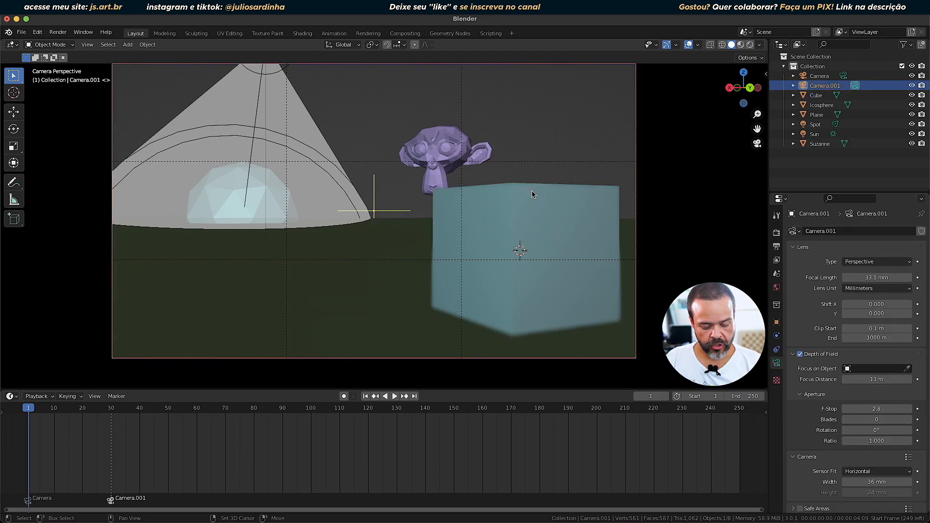
key("shift+s")
key("shift+s")
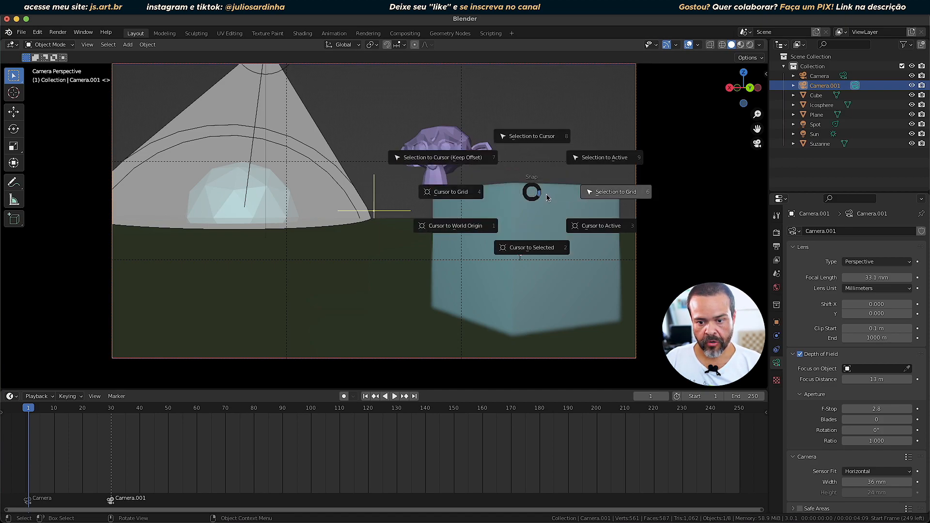
left_click(530, 141)
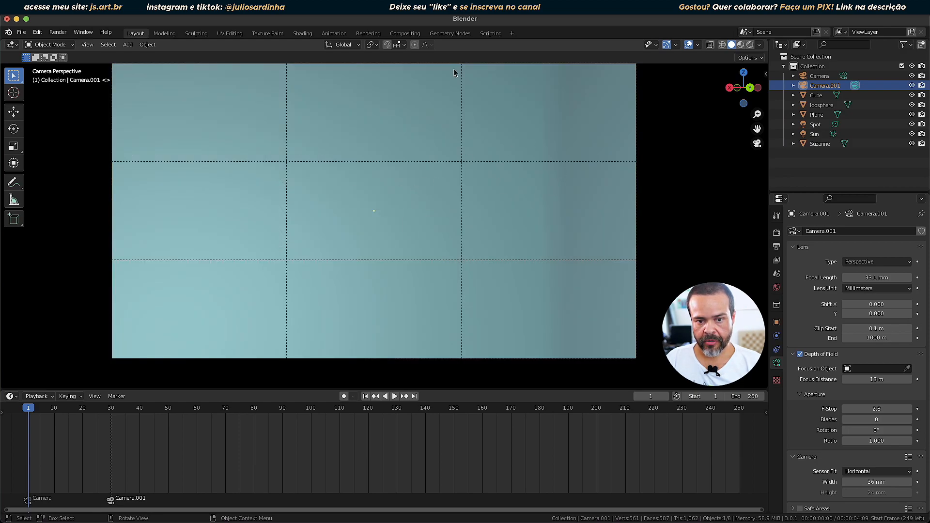
Inspect Camera.001's position inside the cube from outside, then return to its camera view.
scroll(700, 198, "down", 4)
middle_click_drag(649, 193, 614, 209)
scroll(613, 209, "down", 5)
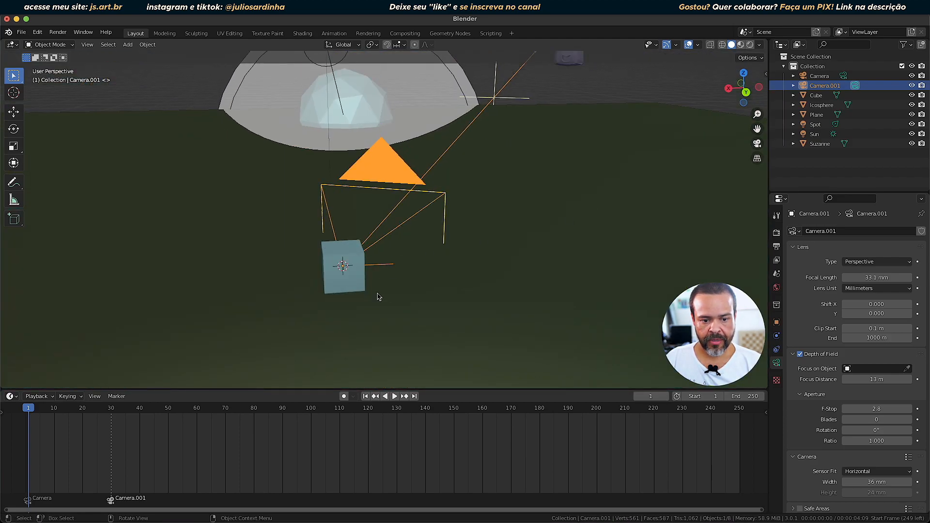
middle_click_drag(397, 286, 412, 276)
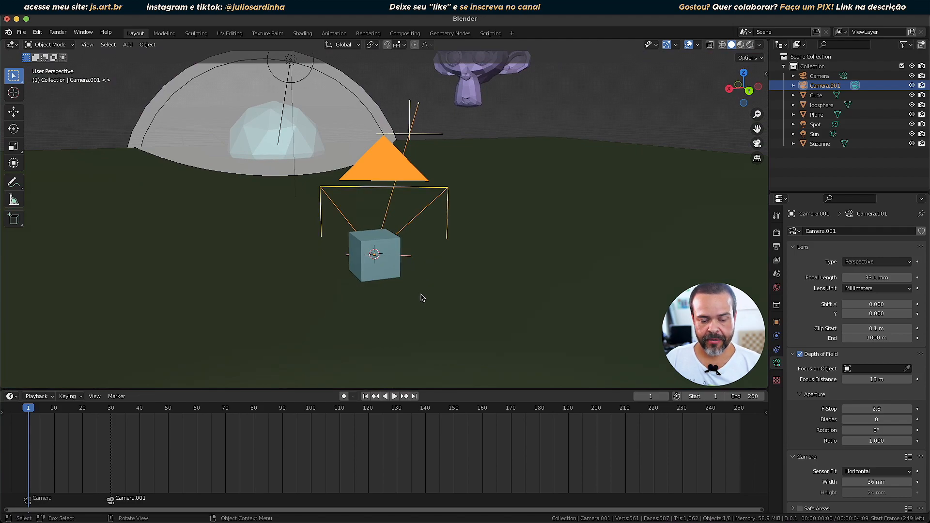
middle_click_drag(409, 311, 394, 307)
key("KP_0")
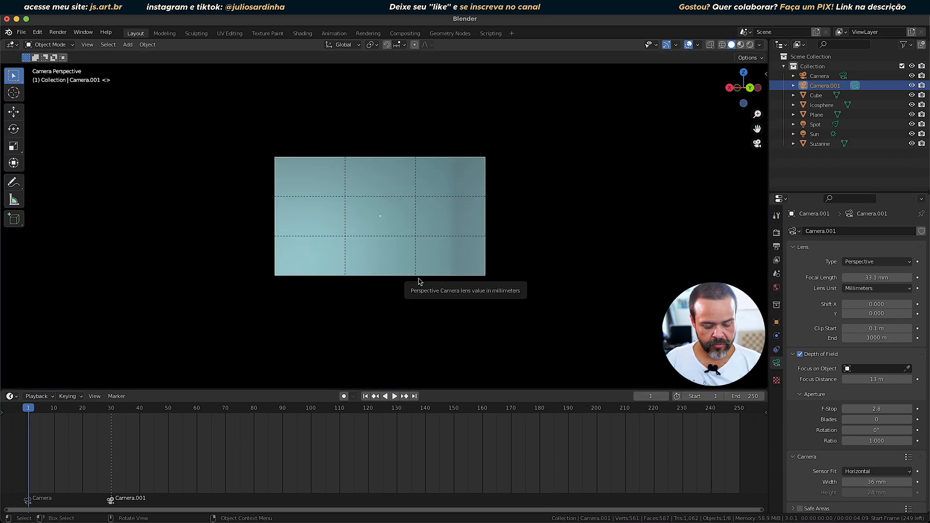
Enable Lock Camera to View, pull Camera.001 back until the whole cube is framed, then disable the lock.
key("q")
left_click(420, 281)
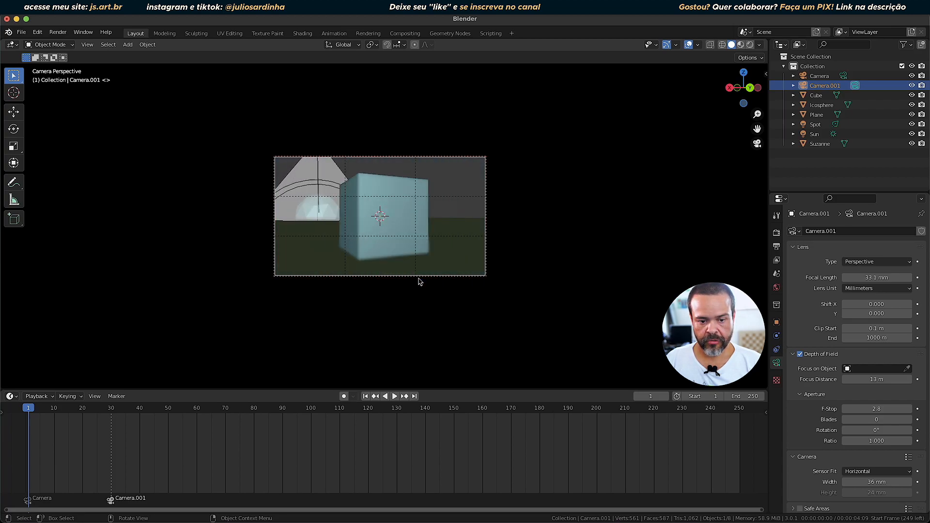
scroll(419, 281, "down", 2)
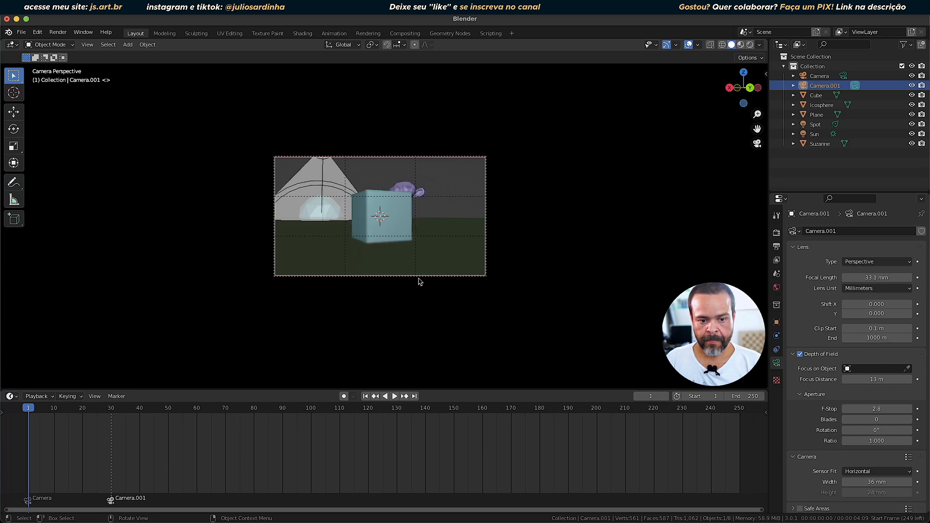
key("q")
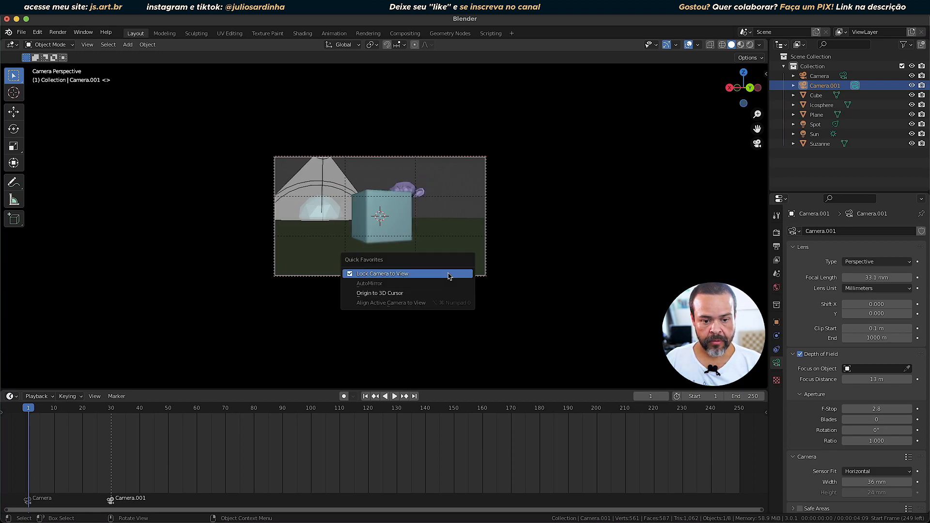
left_click(449, 276)
Rotate Camera.001 about the global Z axis, orbiting the cube around the 3D cursor.
scroll(554, 261, "up", 3)
scroll(552, 263, "down", 2)
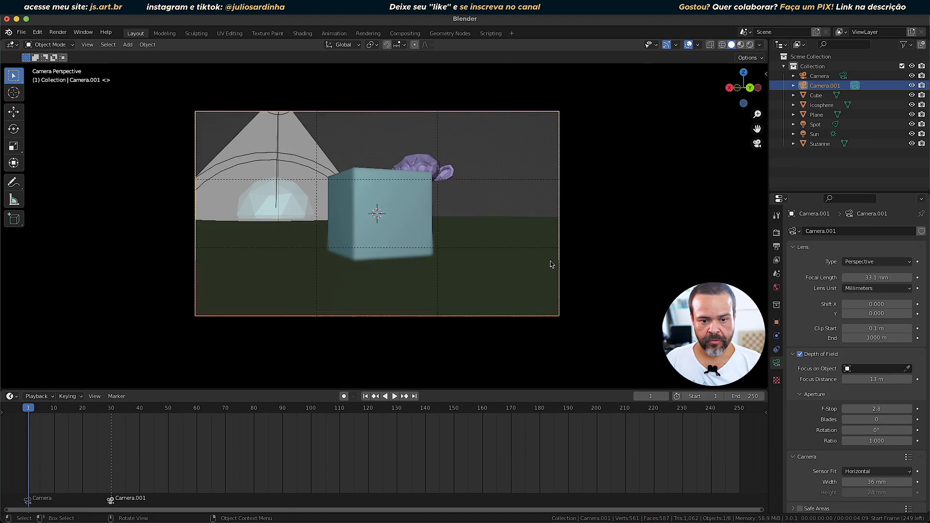
middle_click_drag(637, 237, 496, 279)
scroll(598, 263, "down", 3)
key("KP_0")
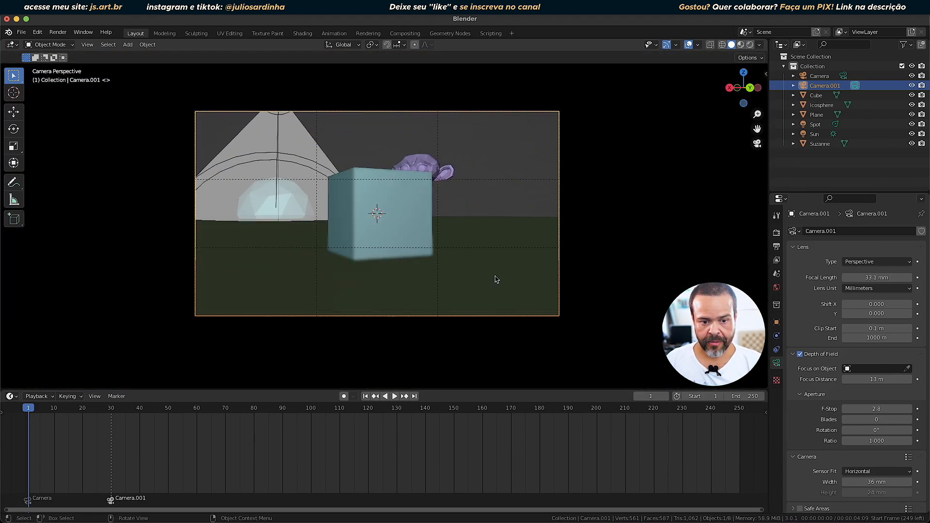
key("r")
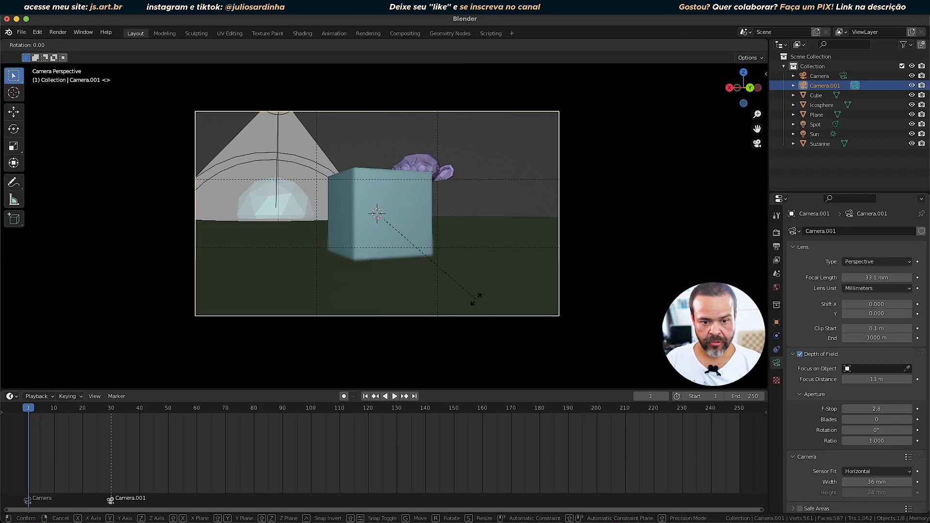
key("z")
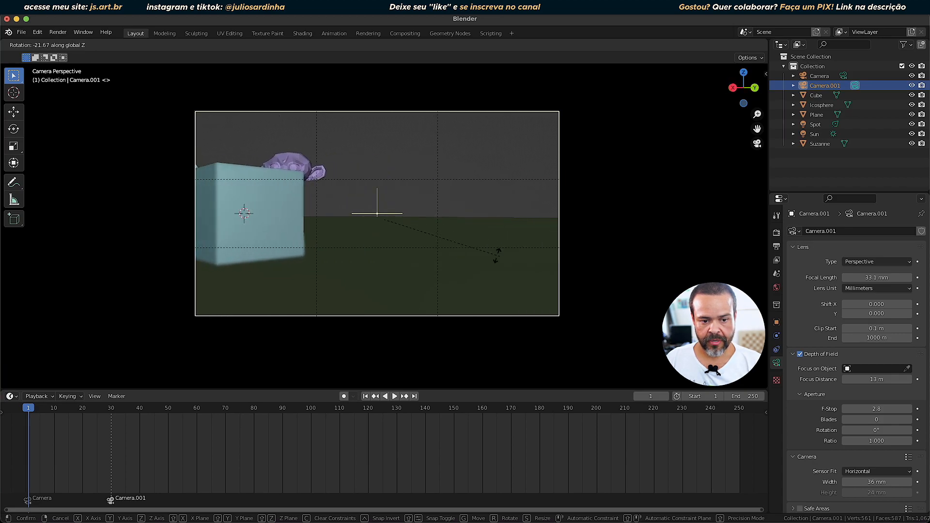
left_click(464, 250)
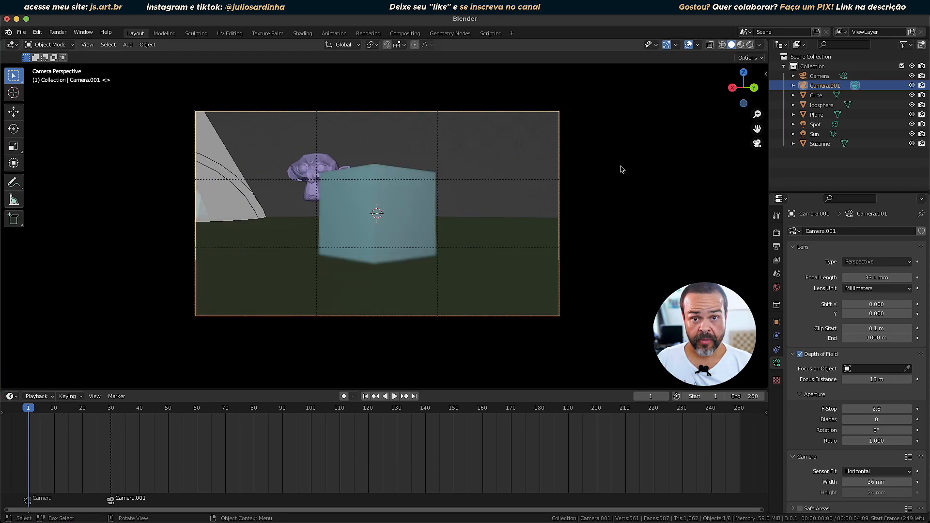
Split the 3D viewport vertically into two viewports, keeping the camera view in the larger one.
mouse_move(767, 53)
left_mouse_down()
mouse_move(747, 49)
mouse_move(755, 43)
left_mouse_up()
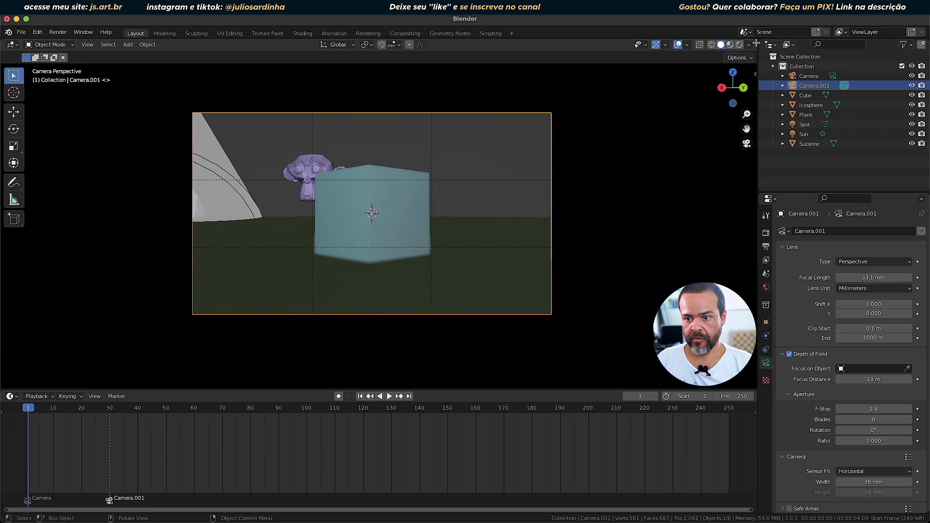
right_click(757, 45)
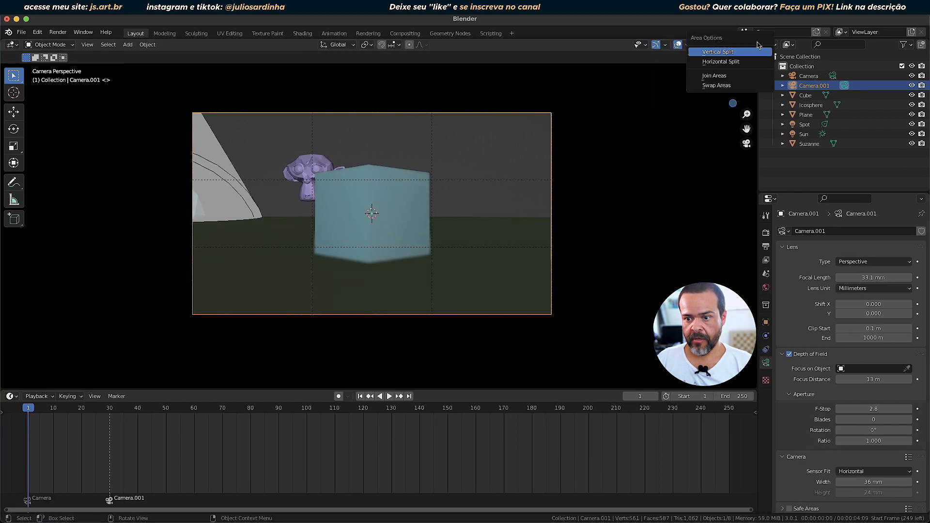
left_click(717, 52)
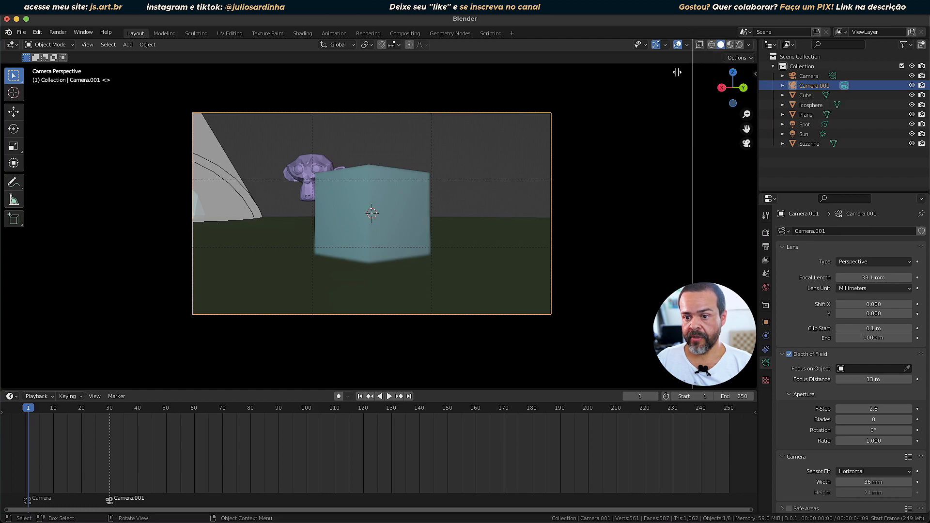
left_click(562, 179)
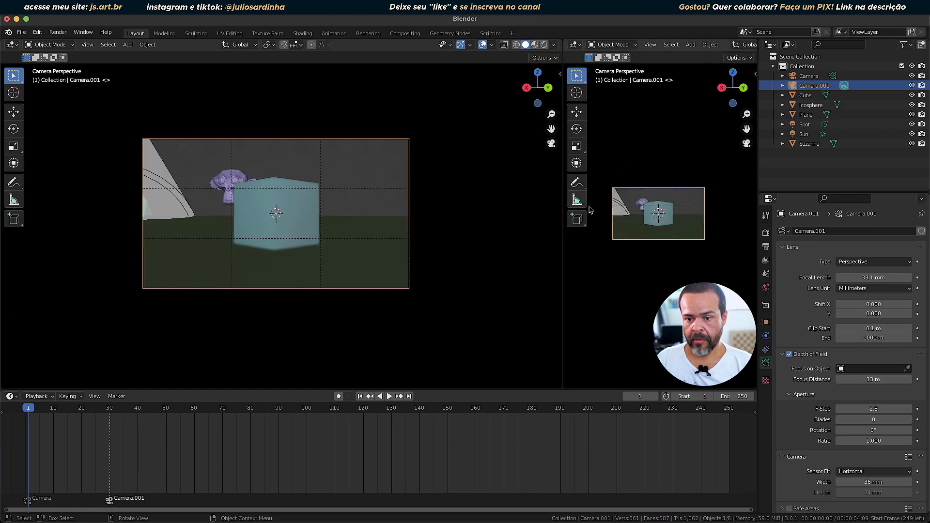
left_click_drag(561, 183, 540, 182)
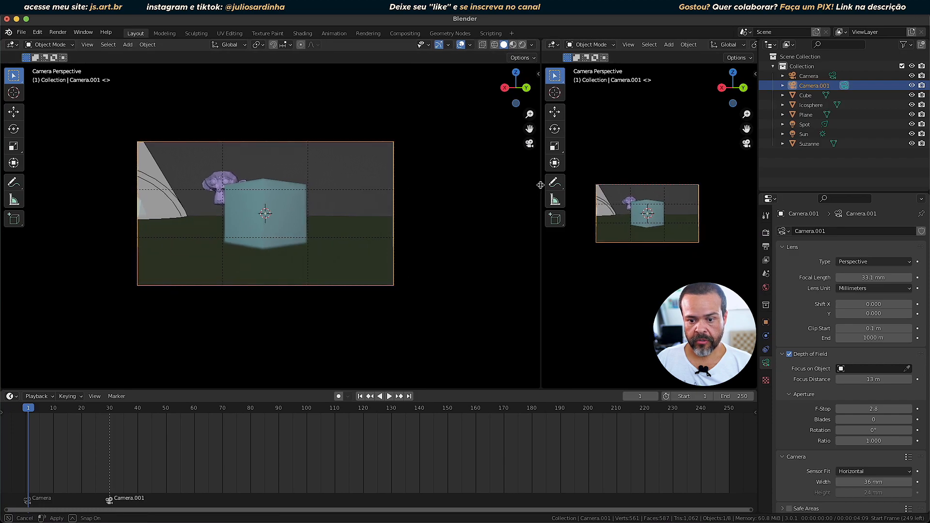
Delete the Icosphere, the Spot light and Suzanne, using an outside perspective in the second viewport.
scroll(644, 218, "up", 4)
scroll(656, 245, "down", 2)
middle_click_drag(679, 118, 688, 253)
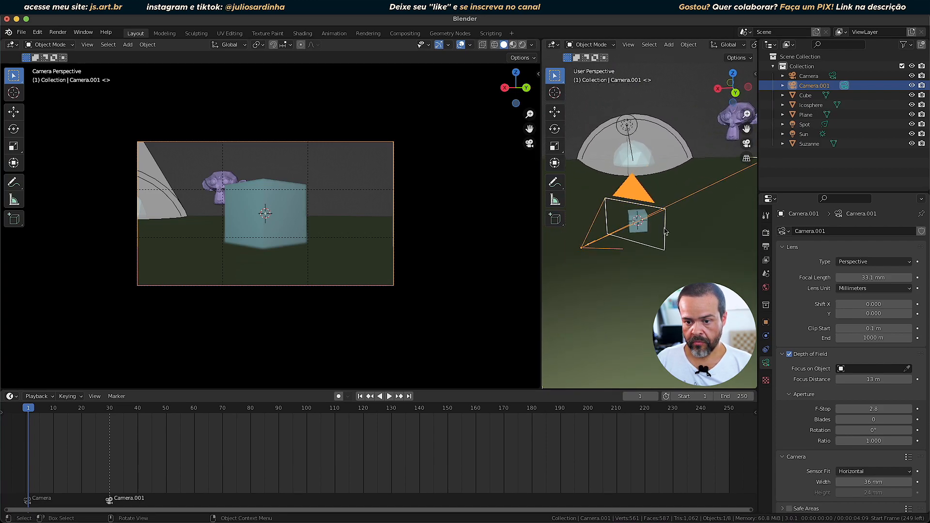
left_click(637, 155)
key("Delete")
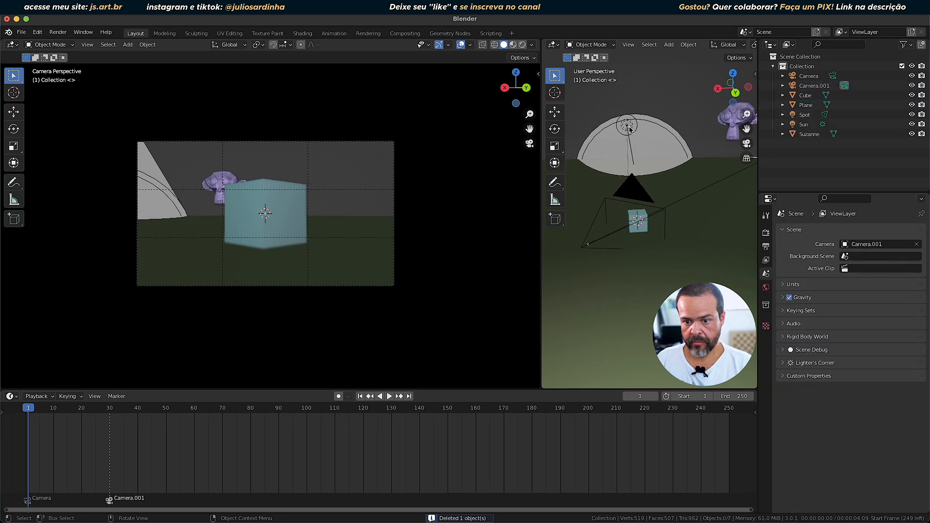
left_click(630, 128)
key("Delete")
left_click(741, 121)
key("Delete")
middle_click_drag(663, 220, 660, 245)
scroll(668, 252, "up", 2)
scroll(660, 246, "up", 7)
scroll(660, 245, "down", 7)
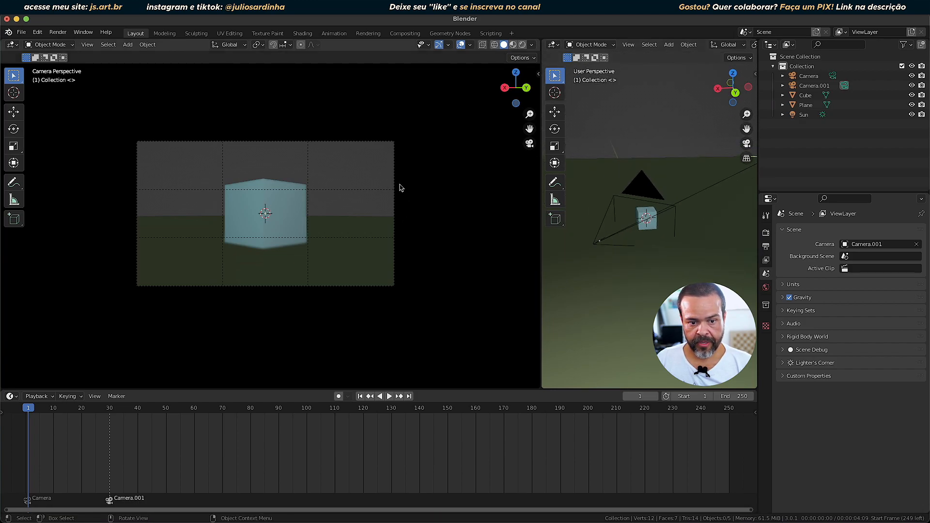
Try rotating Camera.001 by about -31° around the global Z axis at its own origin, then undo the rotation.
left_click(342, 145)
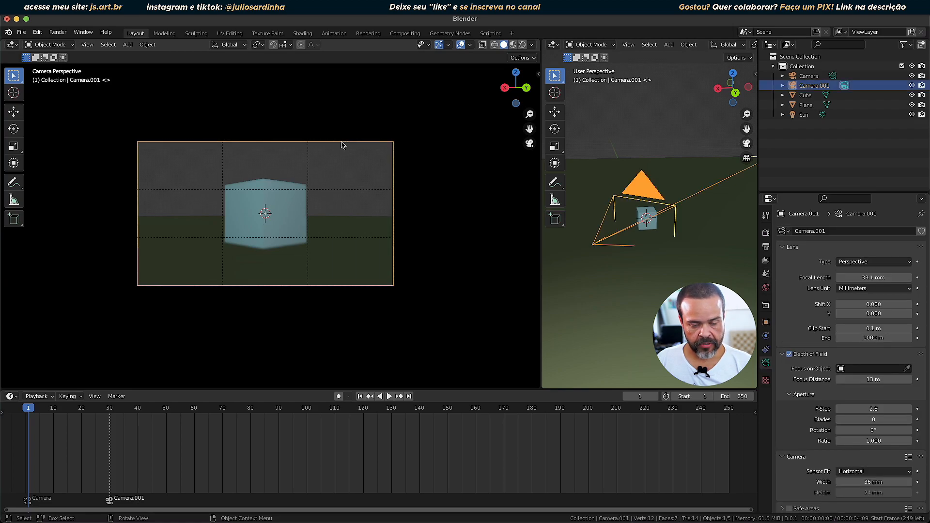
key("q")
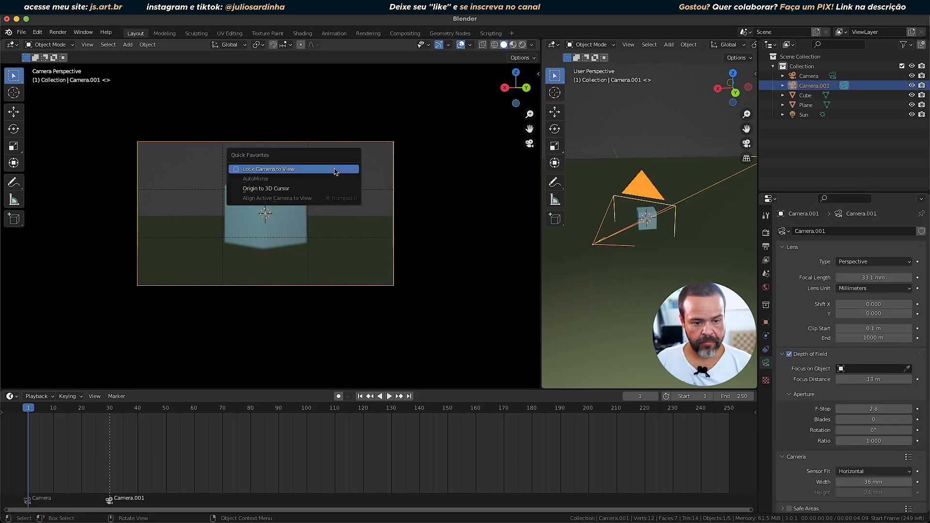
left_click(336, 169)
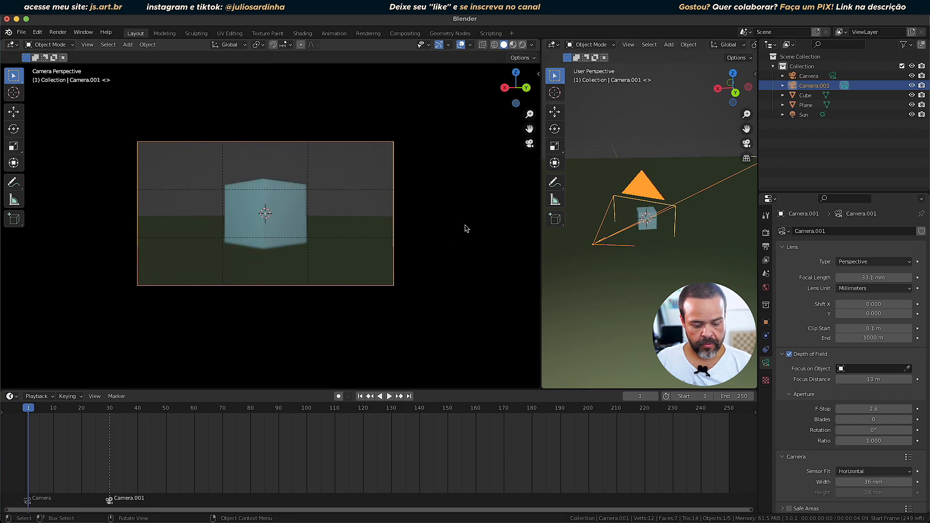
key("r")
key("z")
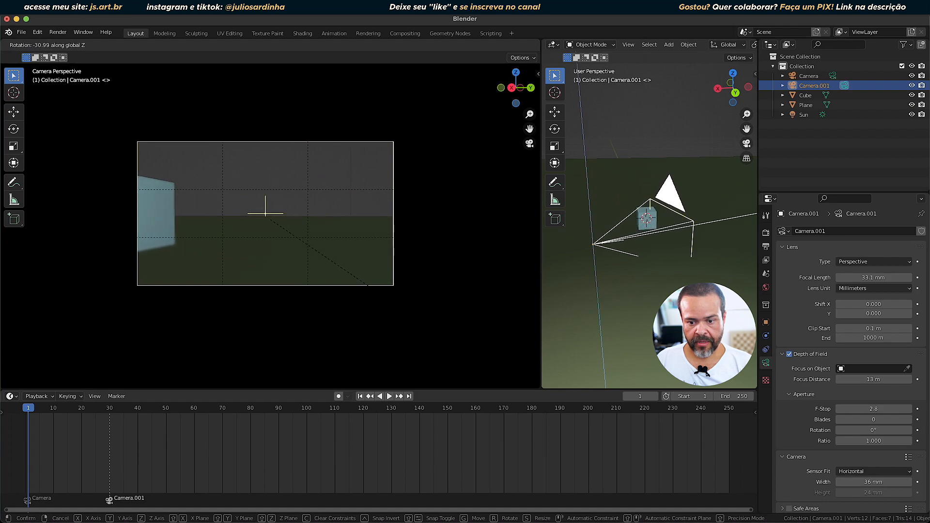
left_click(144, 130)
scroll(598, 250, "up", 3)
scroll(598, 250, "down", 3)
middle_click_drag(597, 252, 638, 261, "shift")
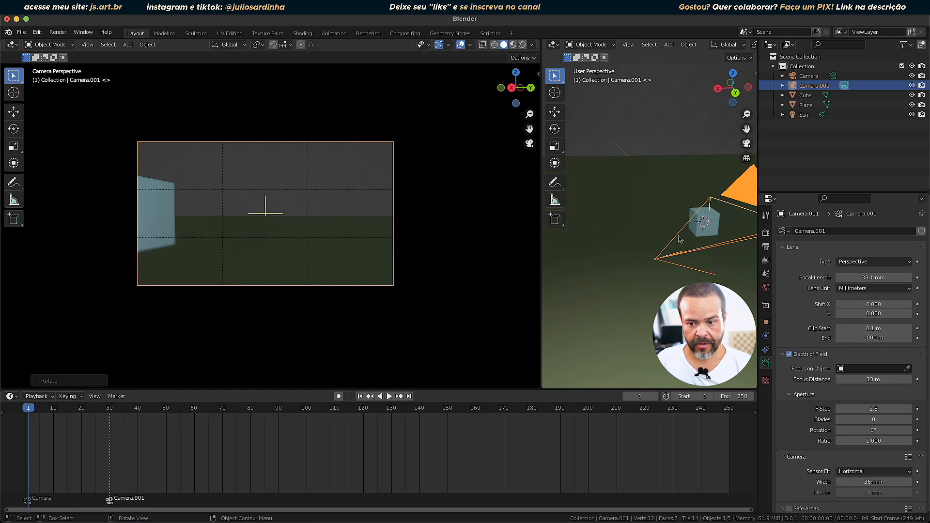
key("ctrl+z")
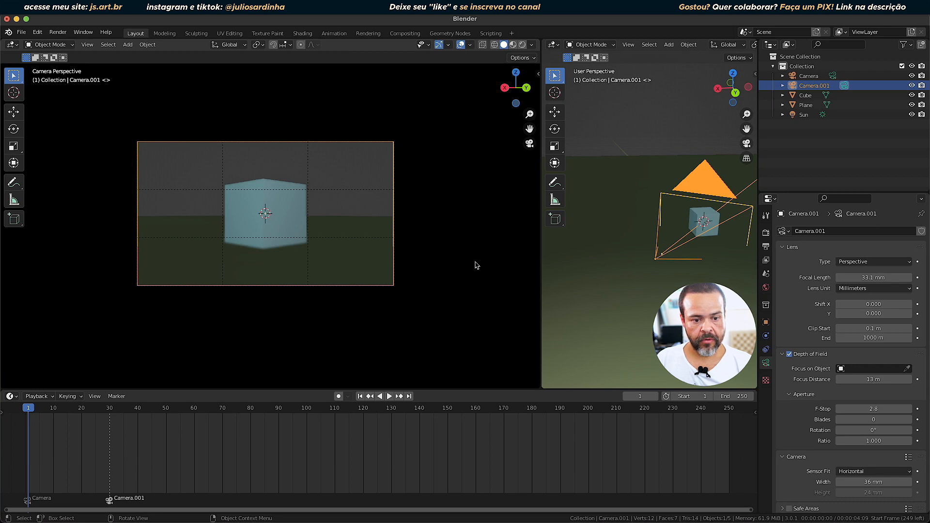
Add an Arrows empty at the 3D cursor in the centre of the cube.
middle_click_drag(670, 265, 645, 272, "shift")
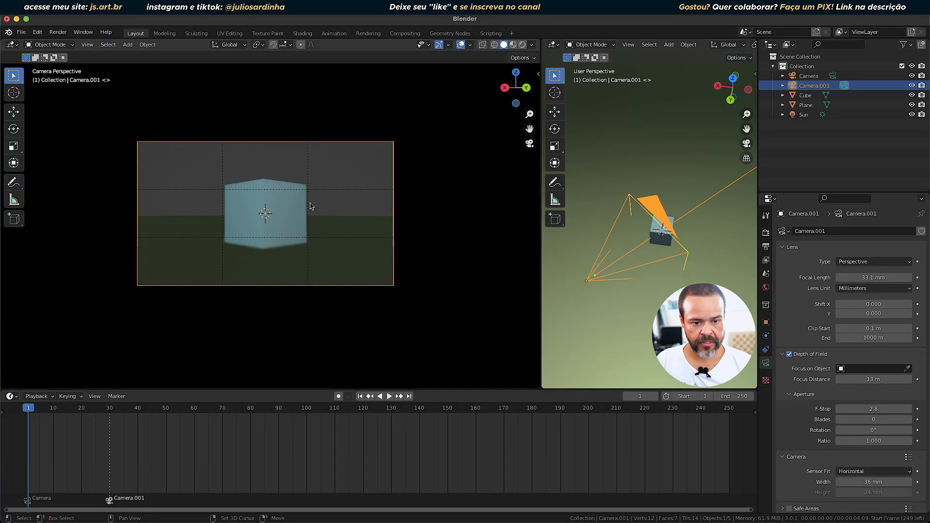
key("shift+a")
mouse_move(310, 206)
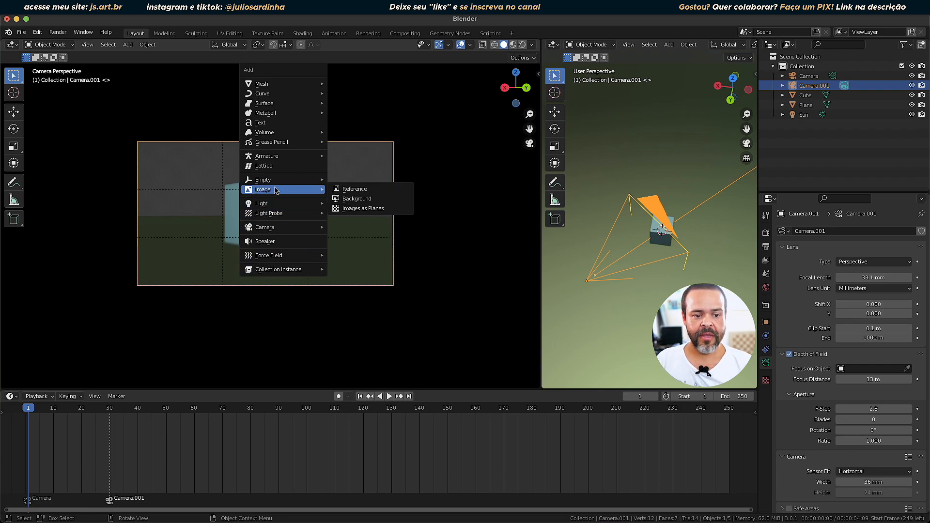
mouse_move(276, 184)
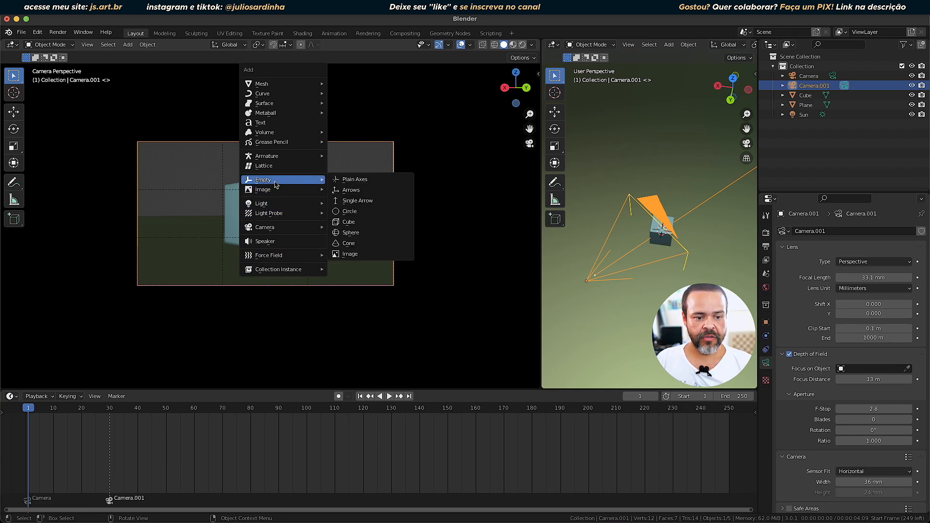
left_click(351, 191)
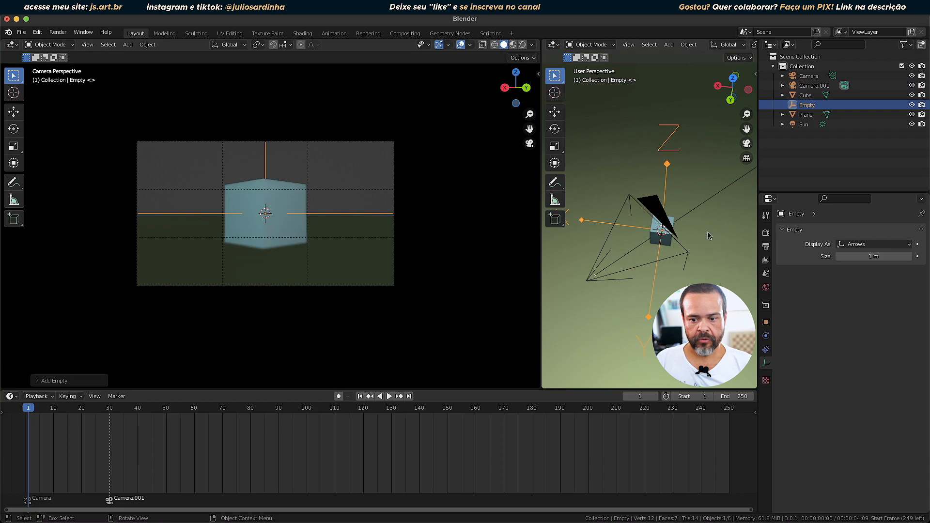
Widen the second viewport and frame the empty, the cube and Camera.001 in it.
middle_click_drag(605, 259, 696, 264)
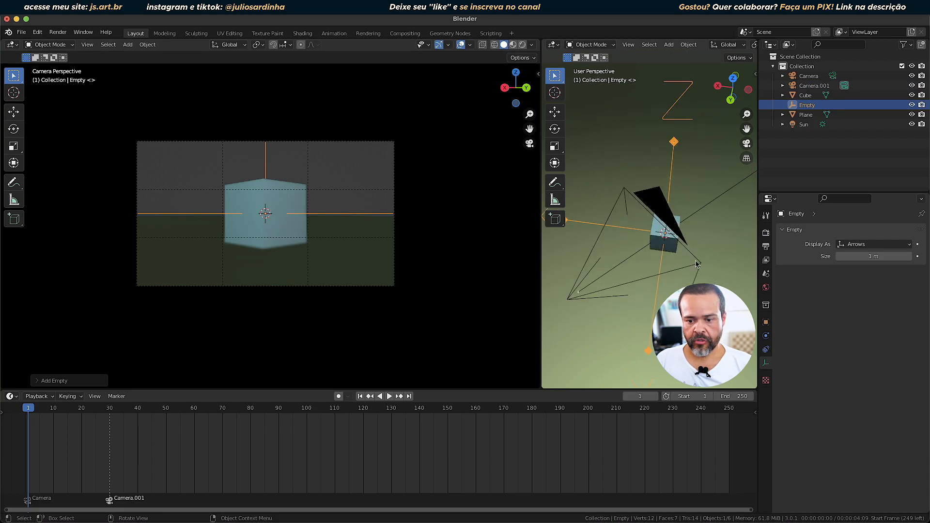
left_click_drag(473, 258, 452, 257)
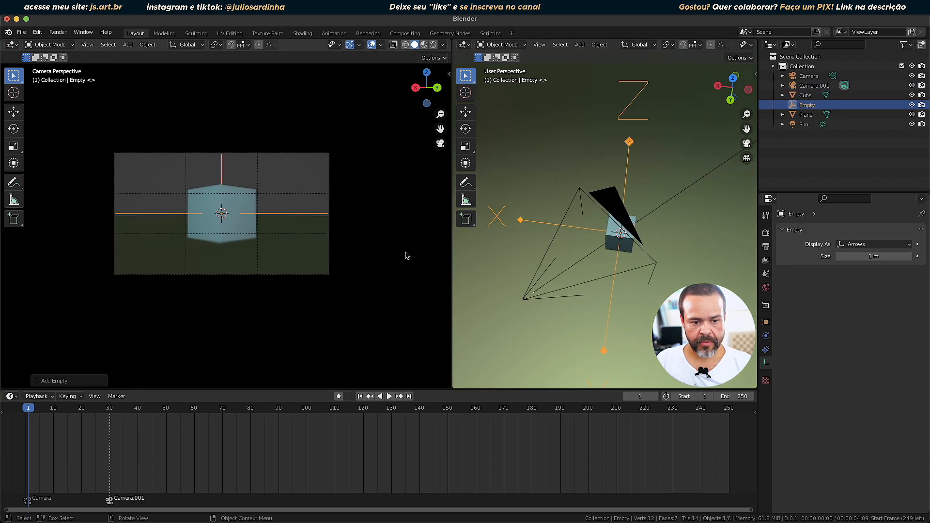
scroll(404, 254, "up", 3)
middle_click_drag(653, 287, 637, 267)
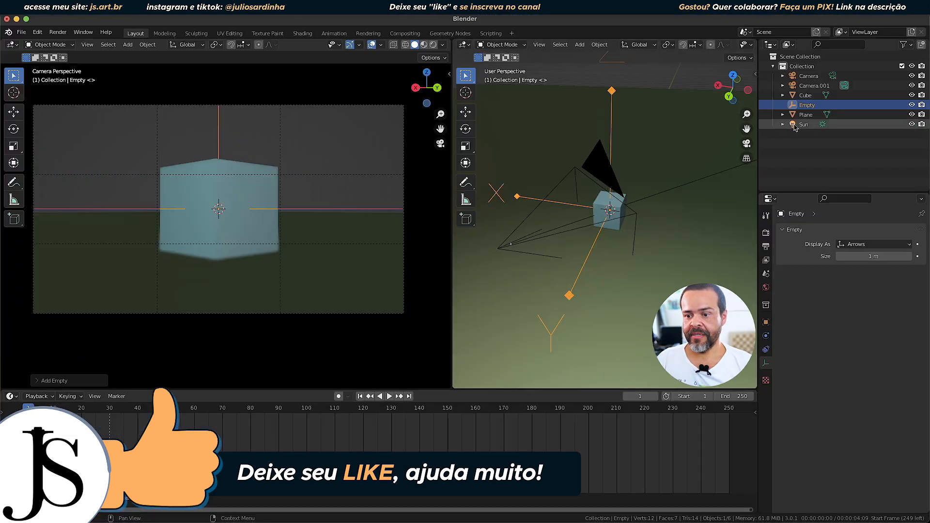
Parent Camera.001 to the Empty with the Object option and check the new hierarchy in the outliner.
left_click(814, 87)
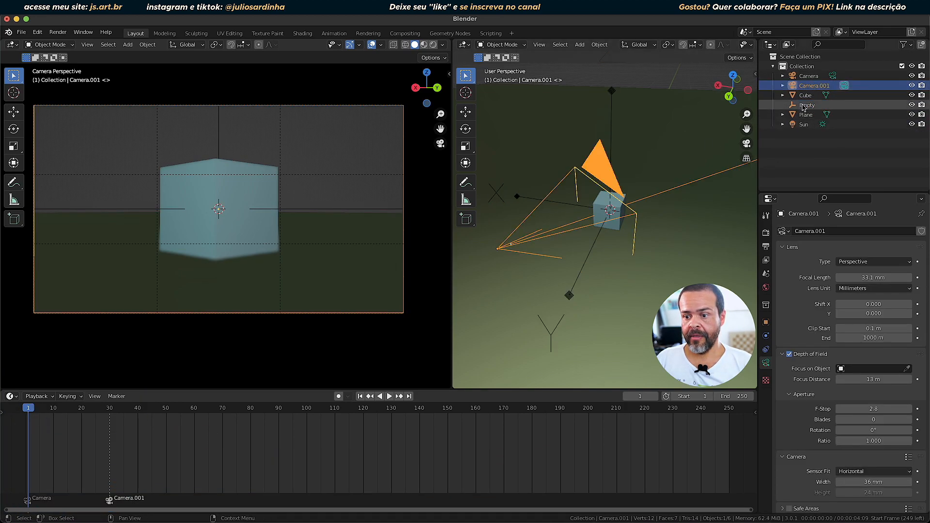
left_click(804, 105)
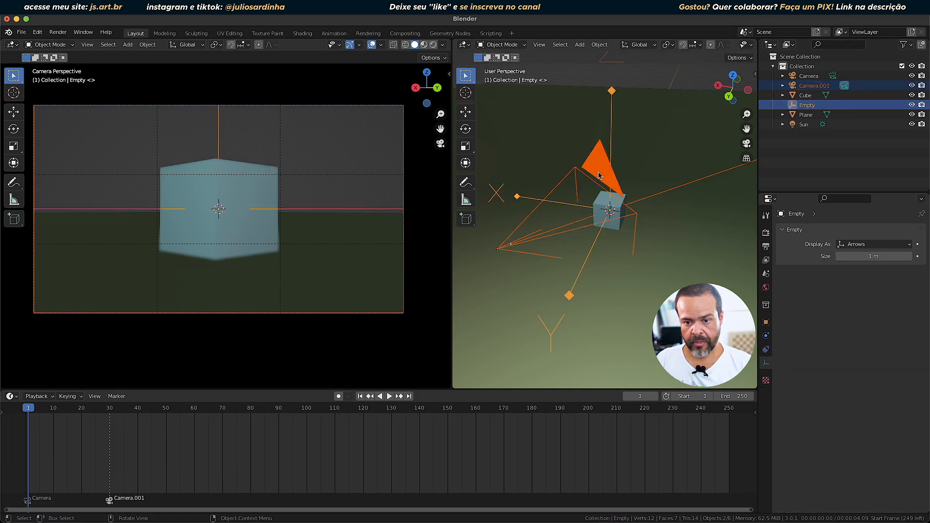
key("ctrl+p")
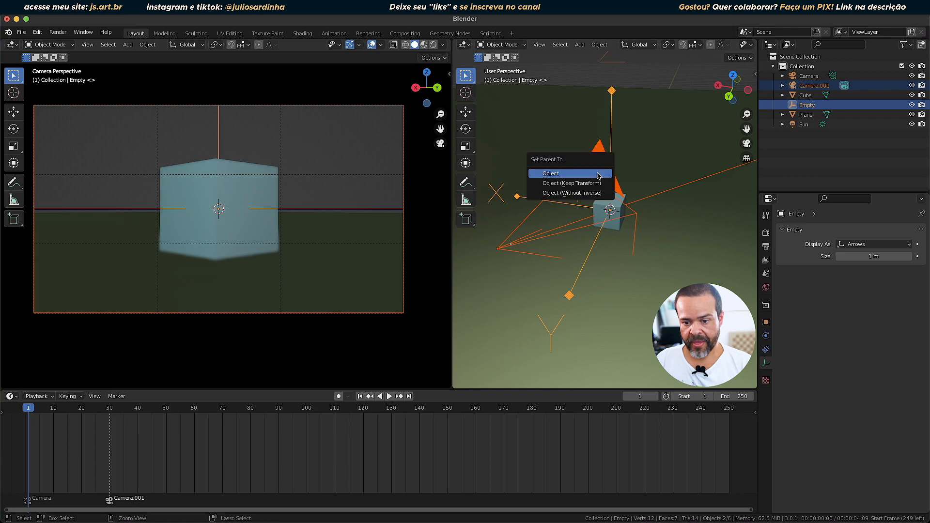
left_click(551, 174)
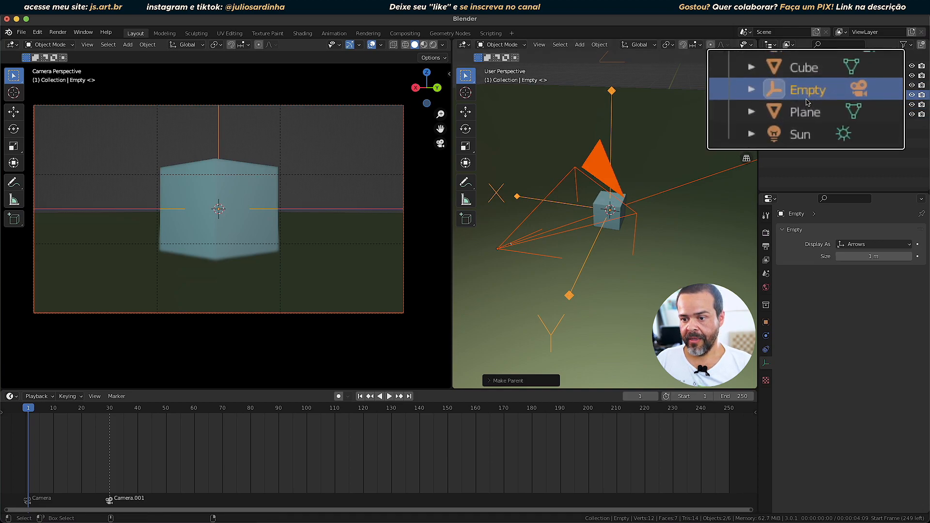
left_click(754, 92)
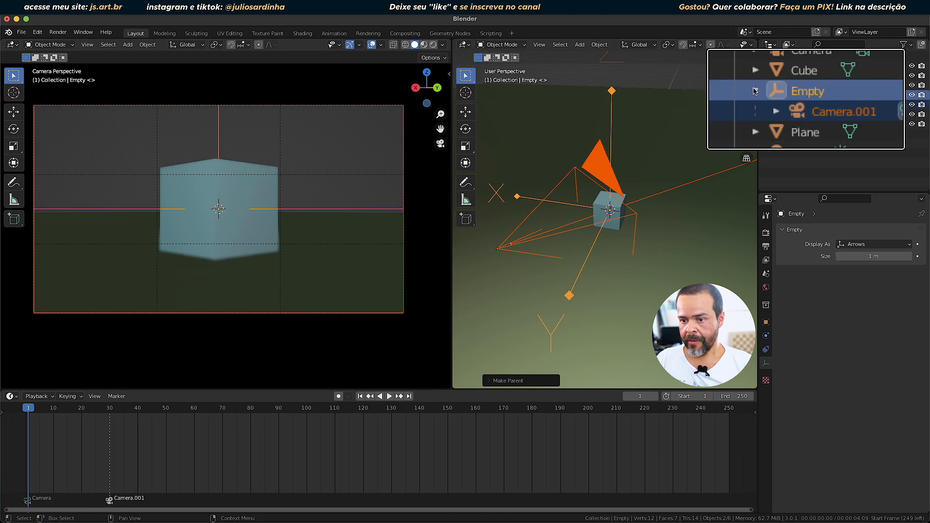
left_click(782, 94)
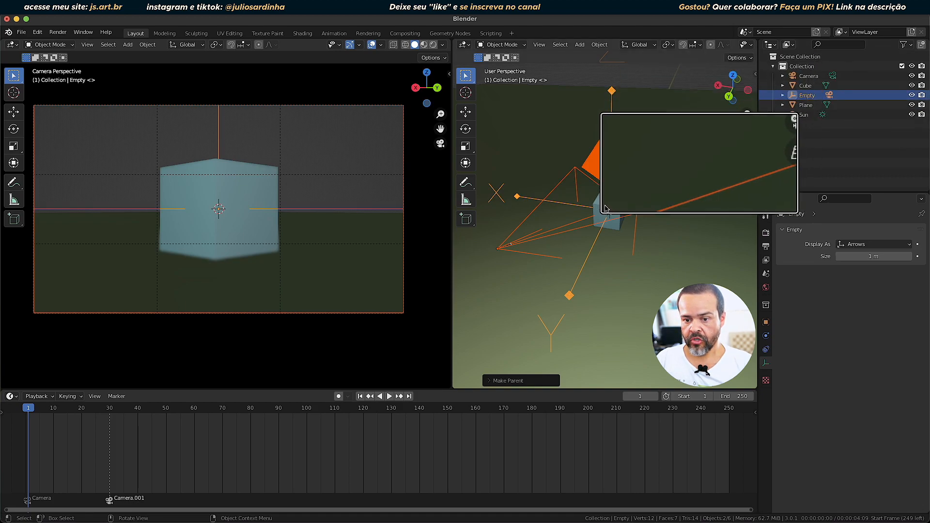
Select only the Empty and try rotating it about the global Z axis to orbit the parented camera around the cube.
left_click(610, 113)
left_click(612, 95)
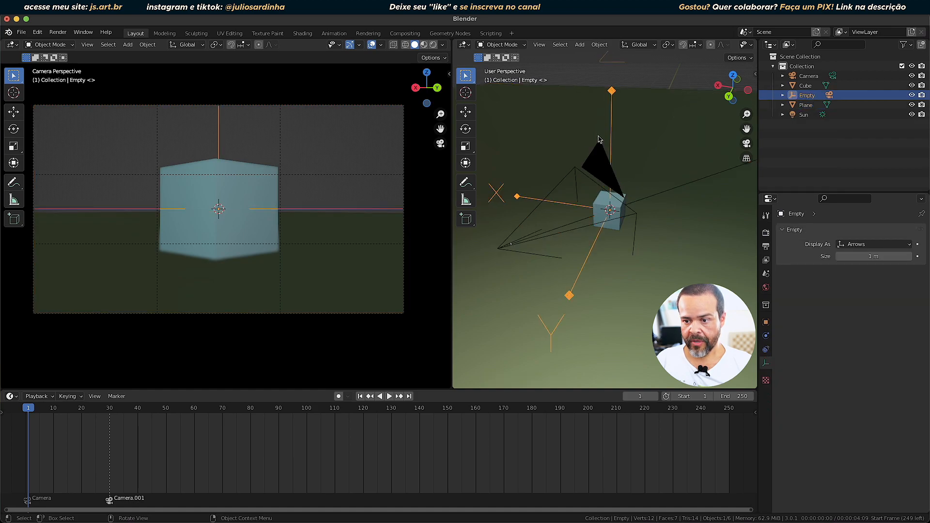
key("r")
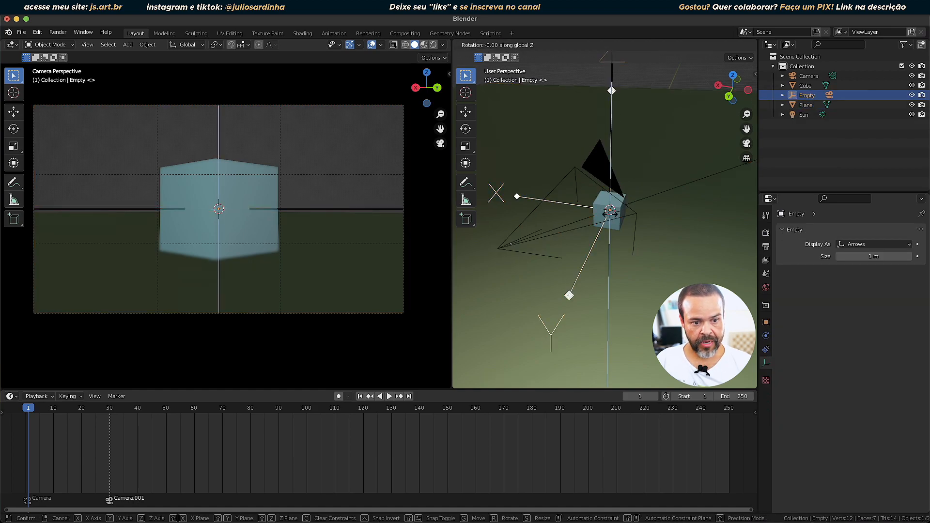
key("z")
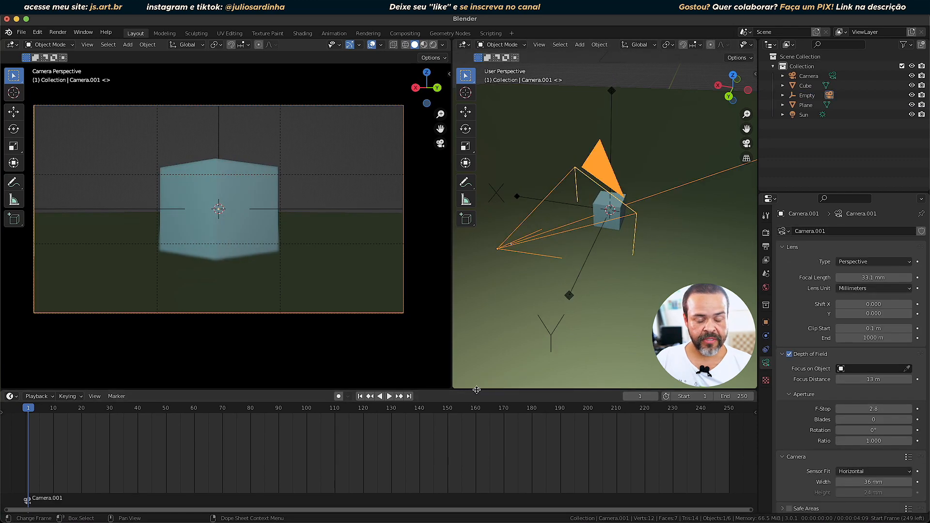
Insert a single keyframe on the Empty's Z rotation of 0° at frame 1 and move the playhead to frame 60.
left_click(569, 296)
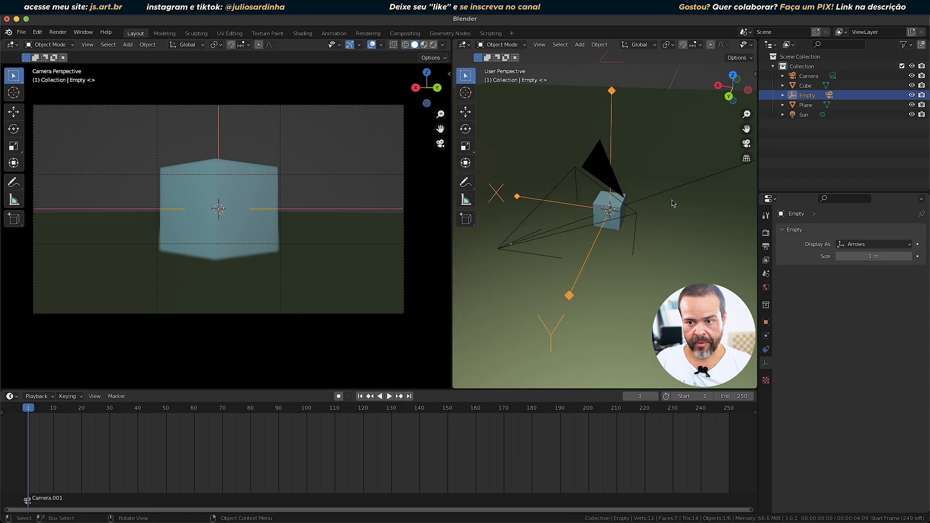
key("n")
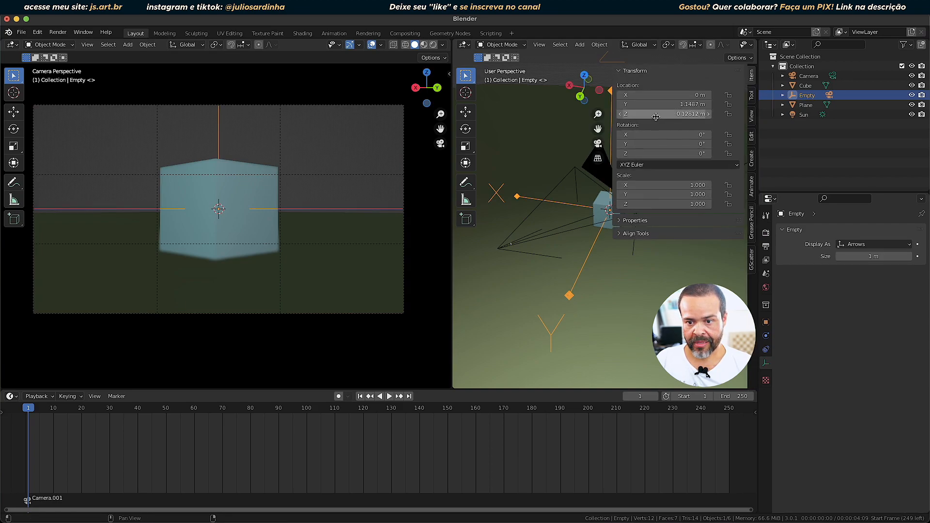
right_click(656, 154)
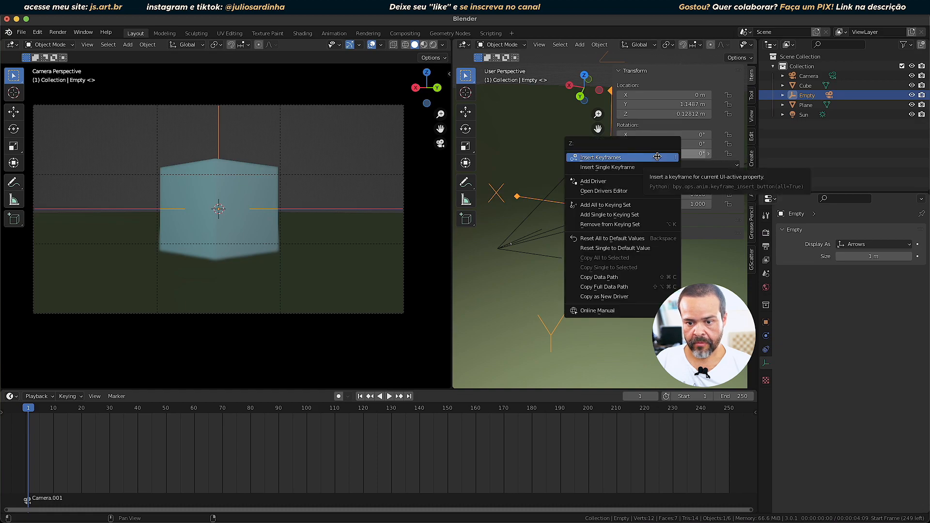
left_click(619, 168)
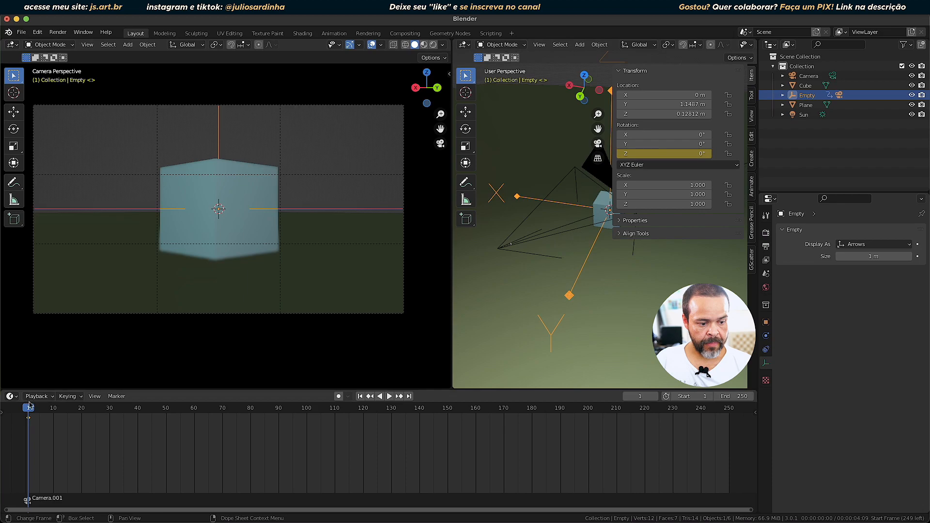
left_click_drag(28, 409, 196, 409)
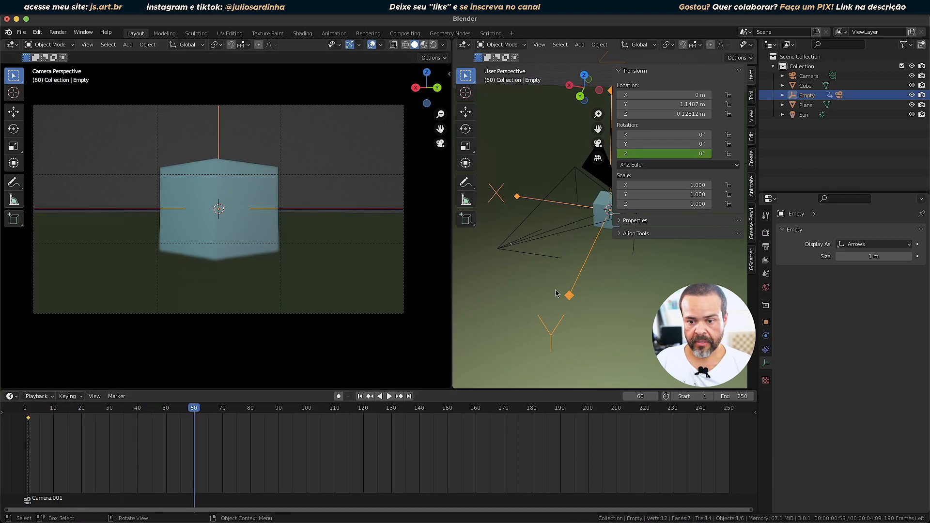
Set the Empty's Z rotation to 360° at frame 60 and insert a single keyframe on it.
left_click(691, 153)
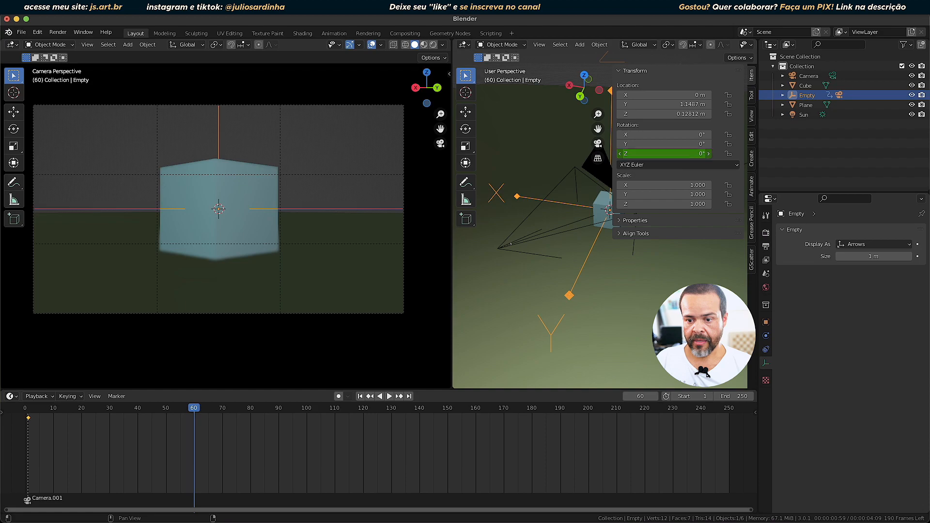
type("360")
key("Return")
right_click(691, 153)
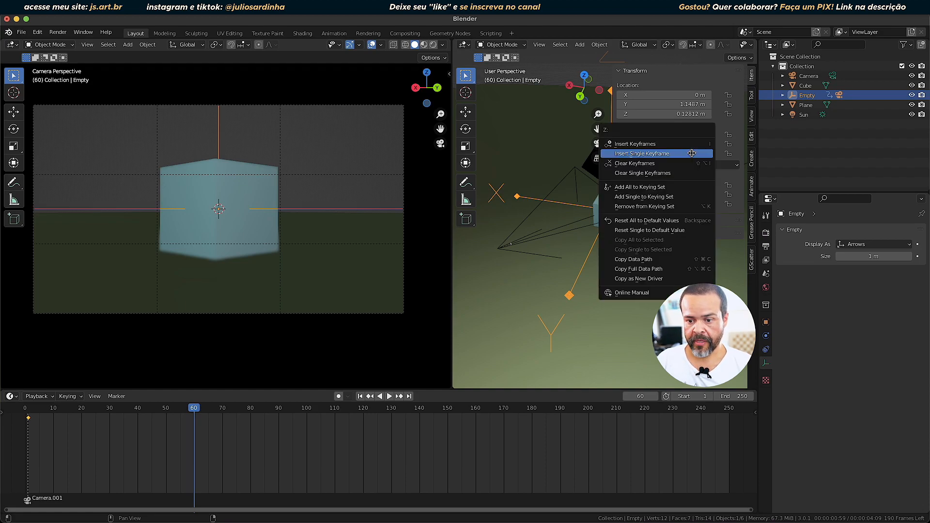
left_click(666, 154)
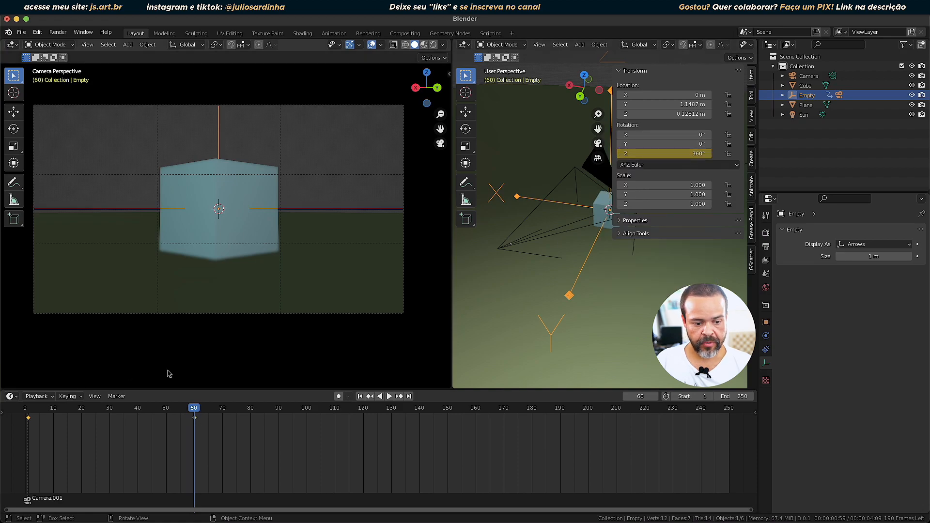
Play and scrub the animation between frames 1 and 60 to check the camera's orbit around the cube.
left_click_drag(197, 408, 13, 418)
key("space")
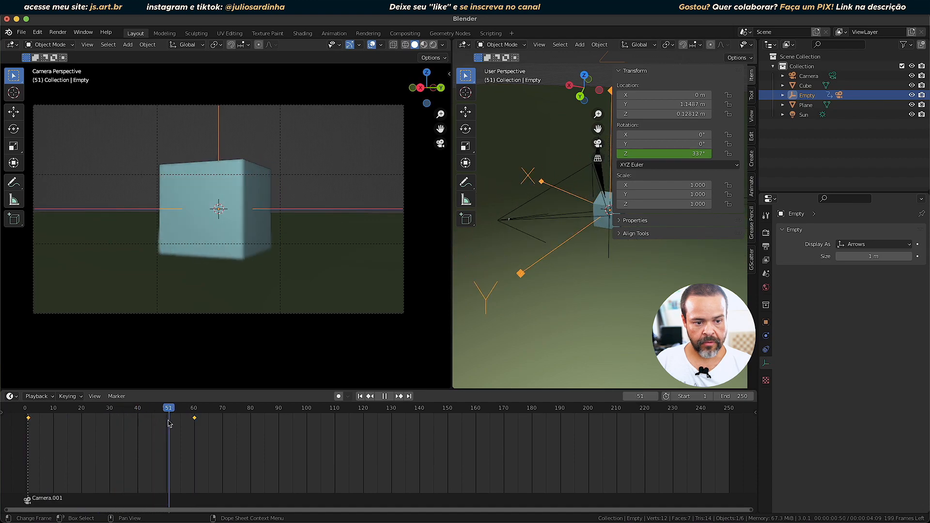
left_click_drag(184, 422, 32, 422)
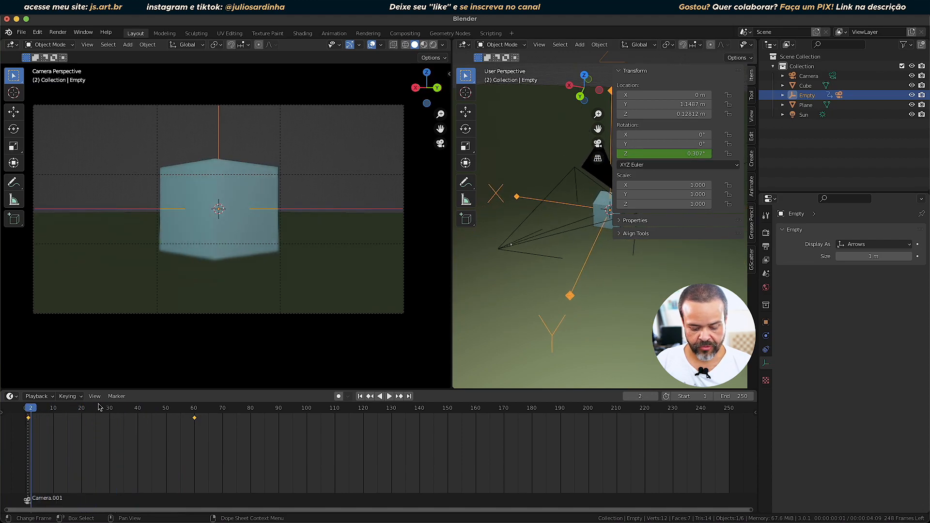
scroll(99, 407, "down", 1)
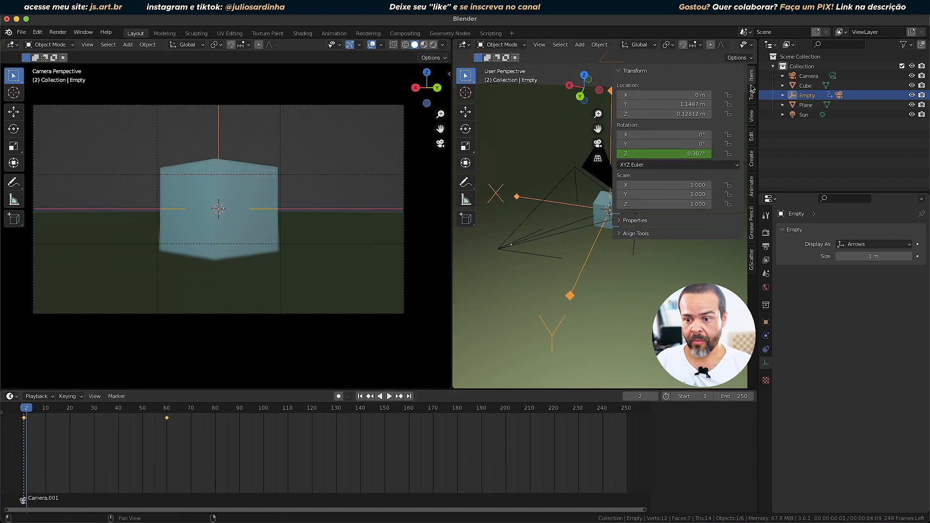
Select Camera.001 and insert a single keyframe on its Z location at frame 1.
key("n")
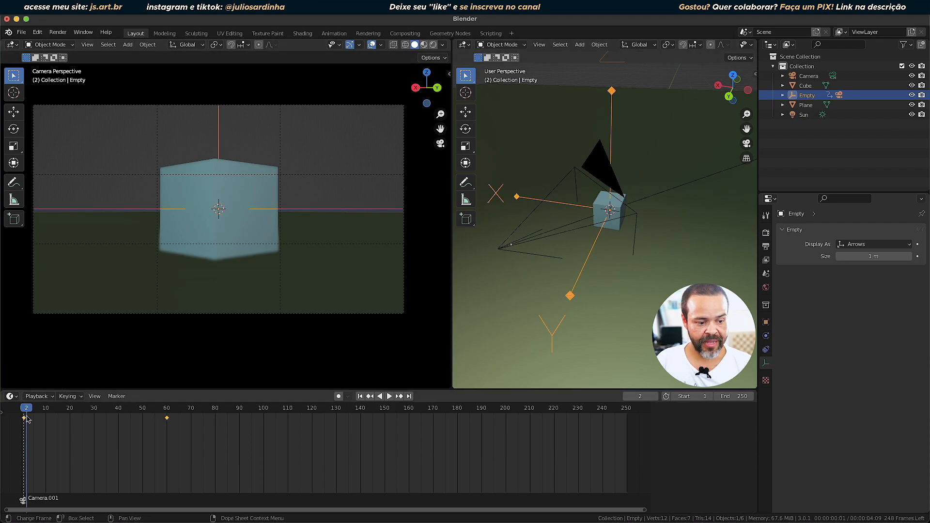
mouse_move(28, 414)
left_mouse_down()
mouse_move(75, 412)
mouse_move(24, 411)
left_mouse_up()
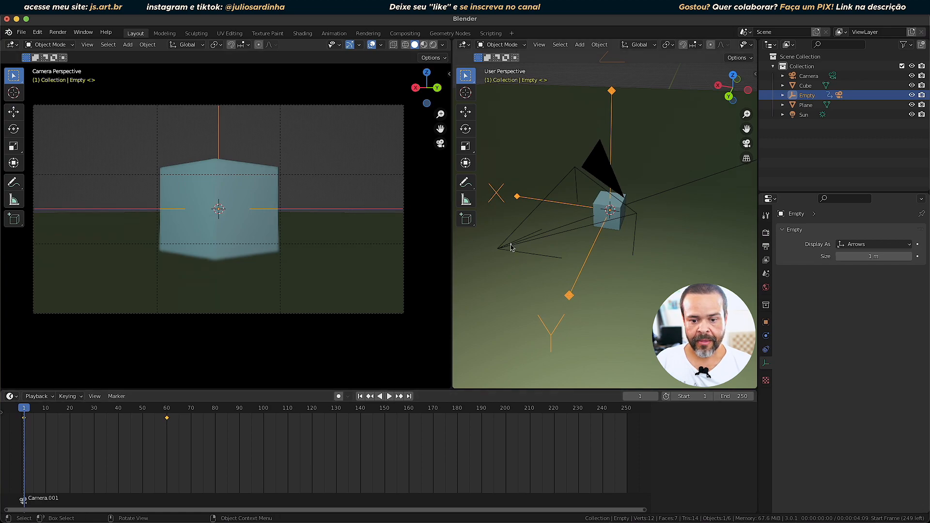
left_click(505, 248)
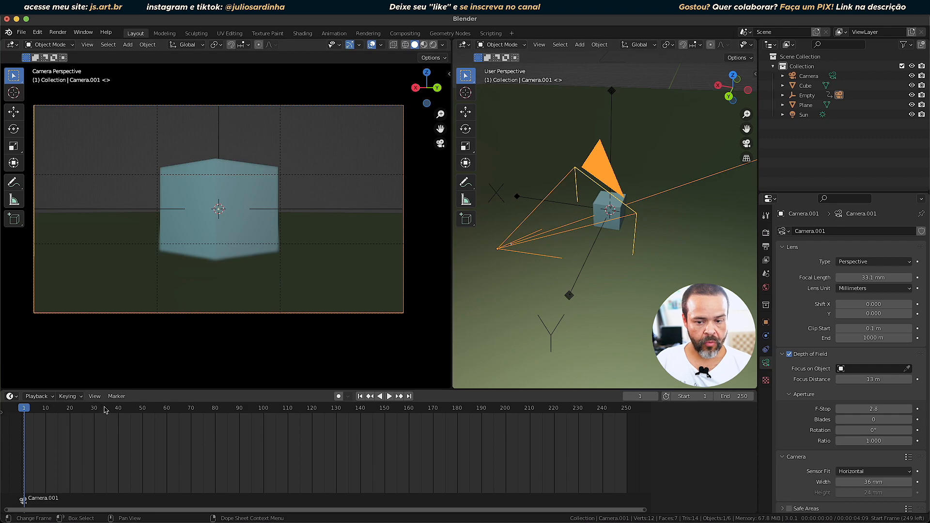
key("n")
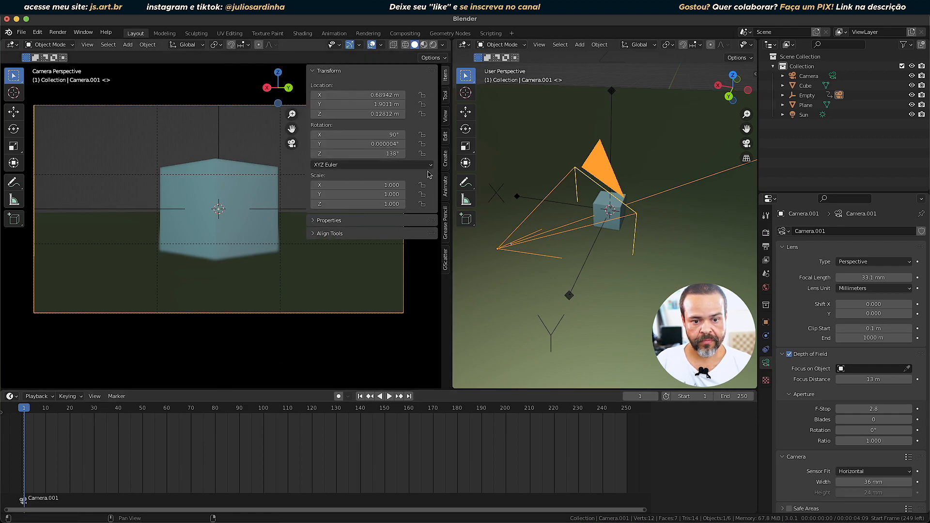
right_click(348, 114)
left_click(335, 116)
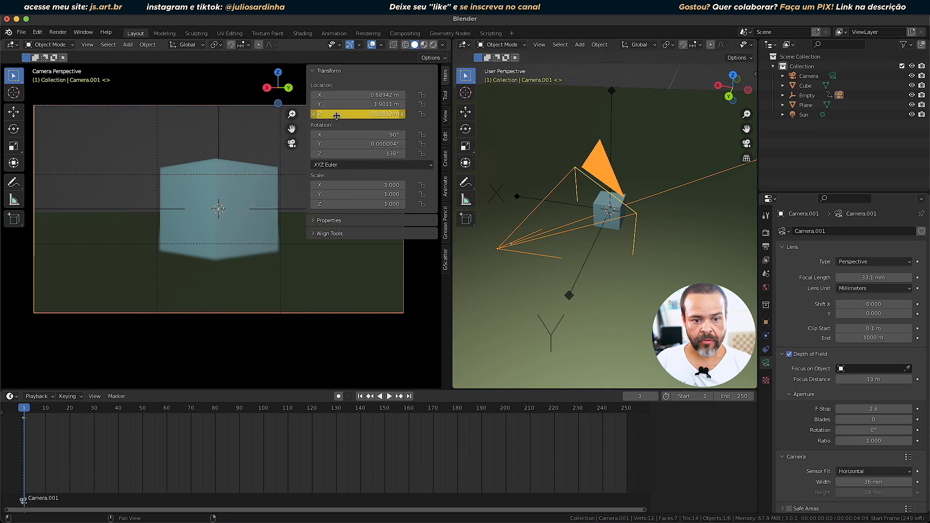
At frame 40, set Camera.001's Z location to 0.27812 m and X rotation to 81.9°, inserting a single keyframe on each.
left_click_drag(24, 411, 118, 405)
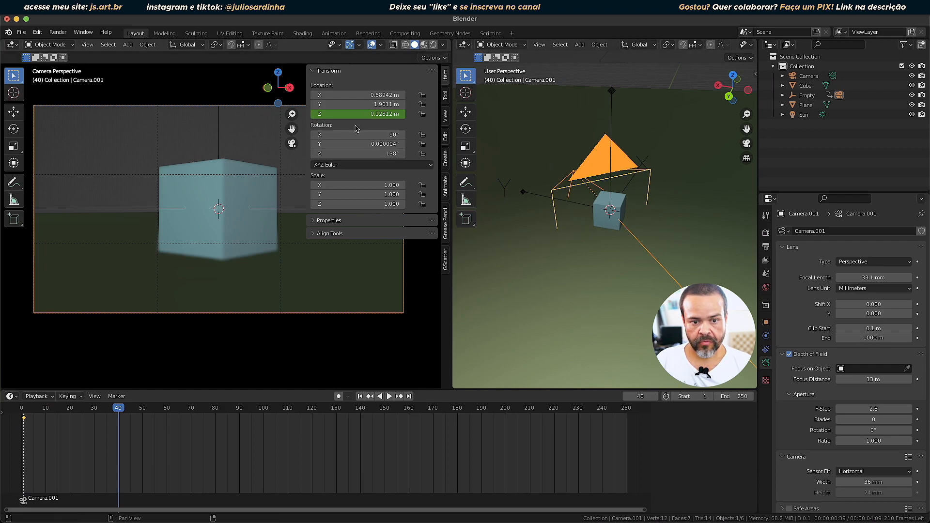
left_click_drag(357, 113, 390, 114)
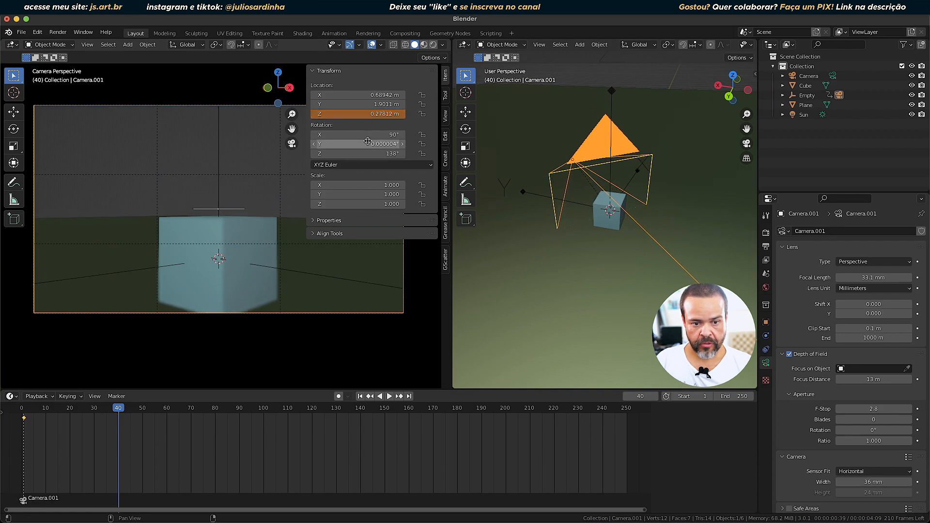
left_click_drag(360, 135, 330, 135)
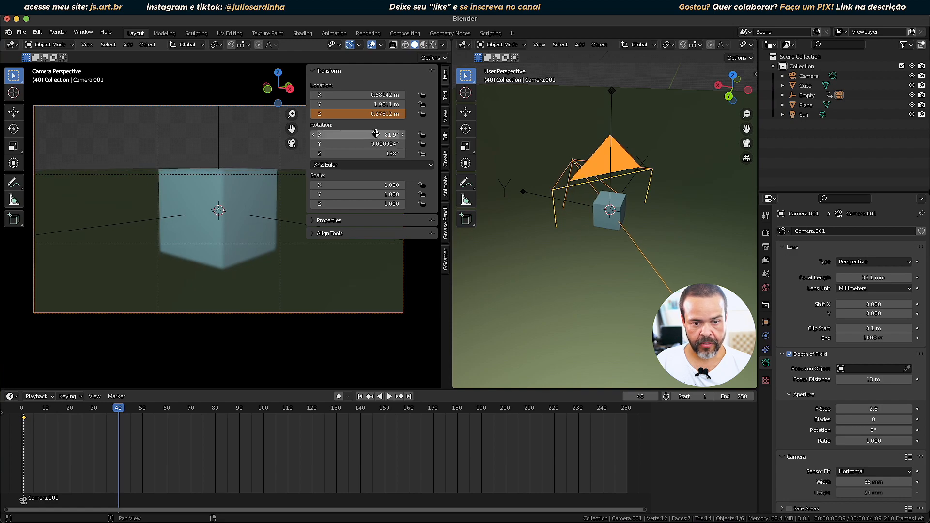
right_click(349, 135)
left_click(351, 142)
right_click(352, 115)
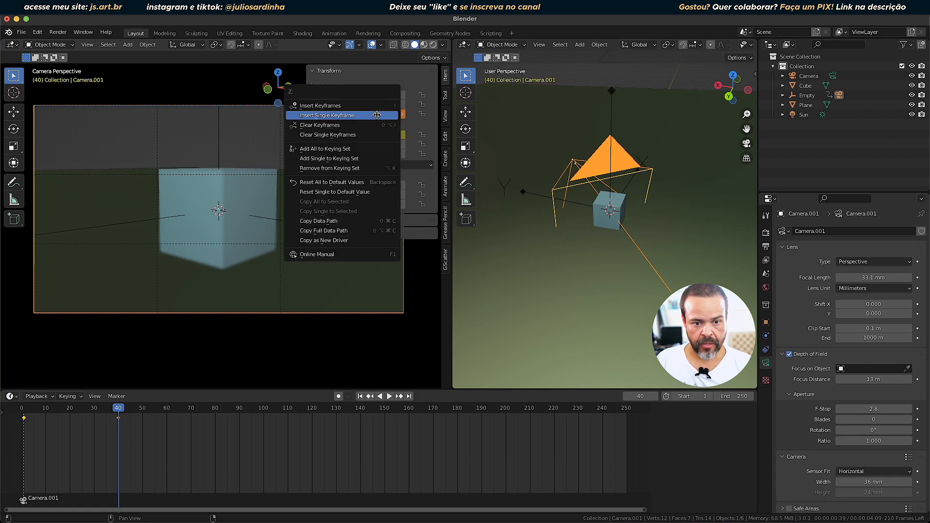
left_click(352, 116)
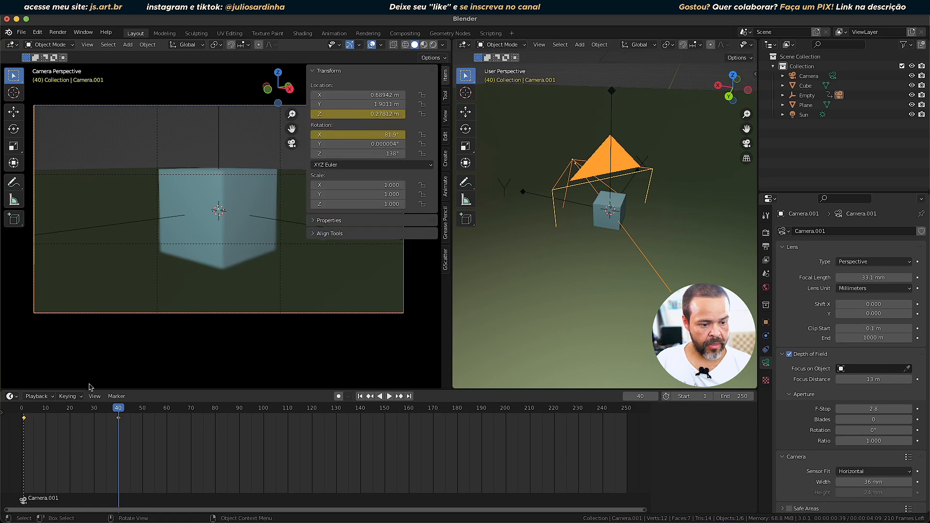
Return to frame 1, set Camera.001's X rotation to 90° and insert a single keyframe on it.
left_click_drag(111, 414, 25, 409)
key("space")
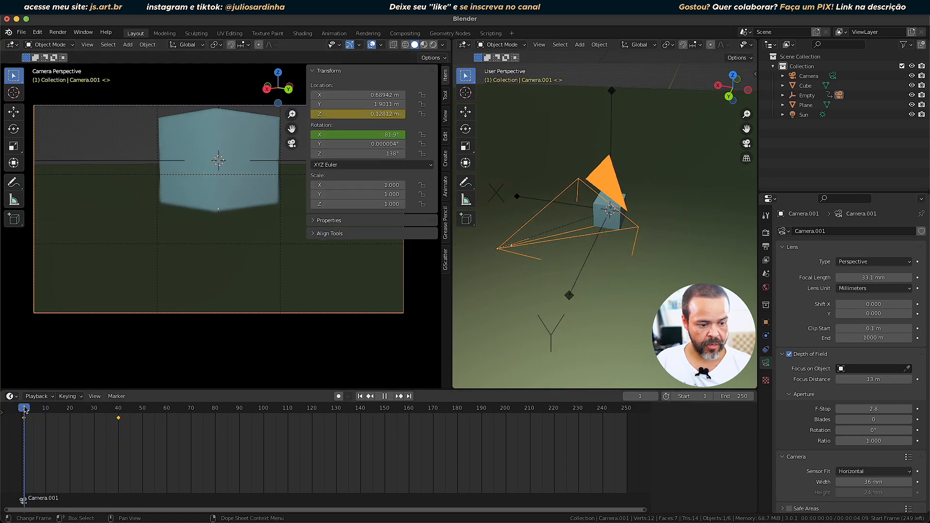
left_click(377, 136)
type("90")
key("Return")
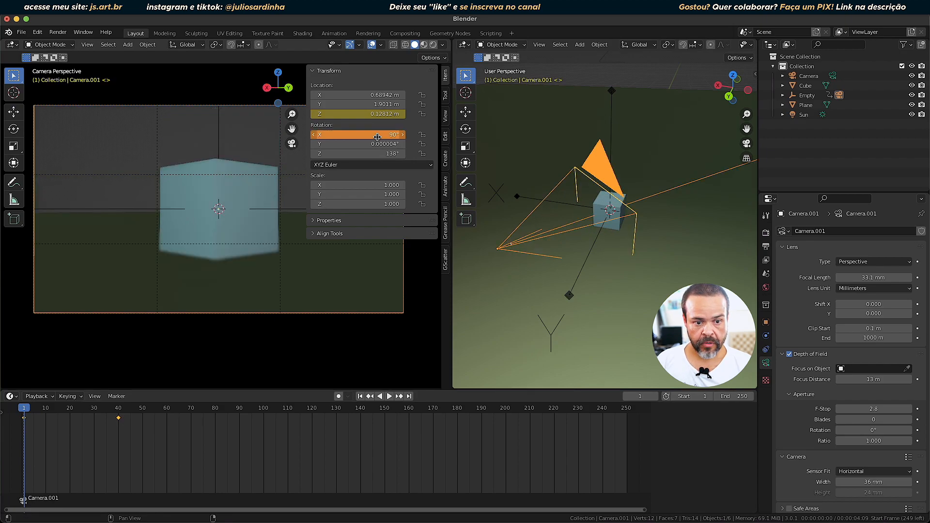
right_click(374, 137)
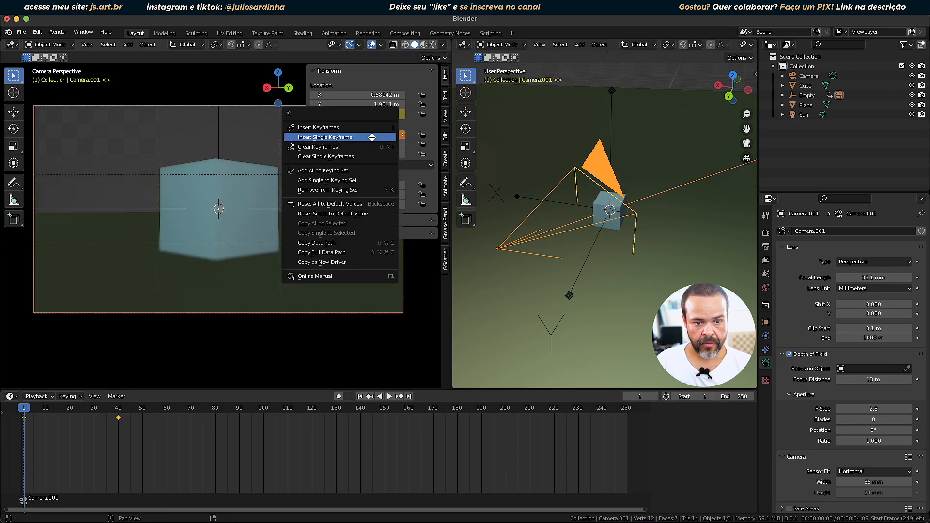
left_click(371, 137)
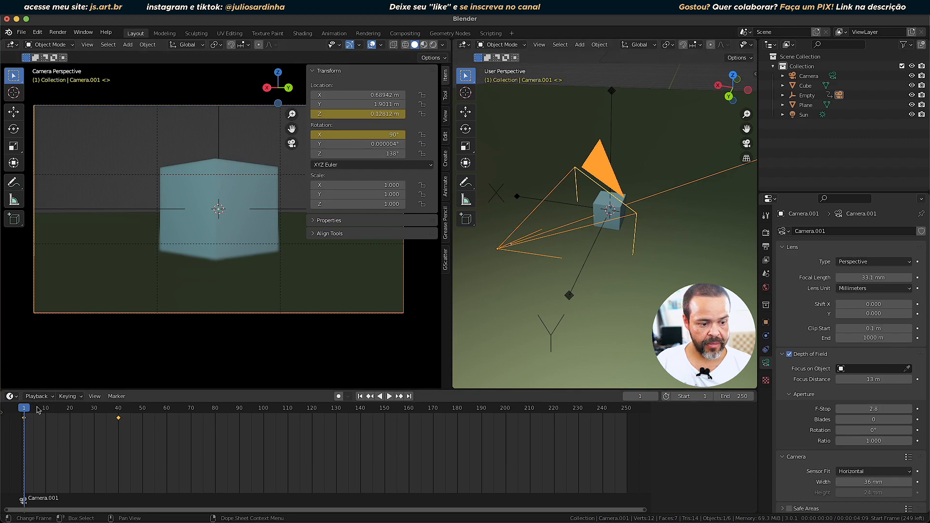
Preview the combined rising and orbiting camera animation, and widen the camera viewport with the sidebar hidden.
key("space")
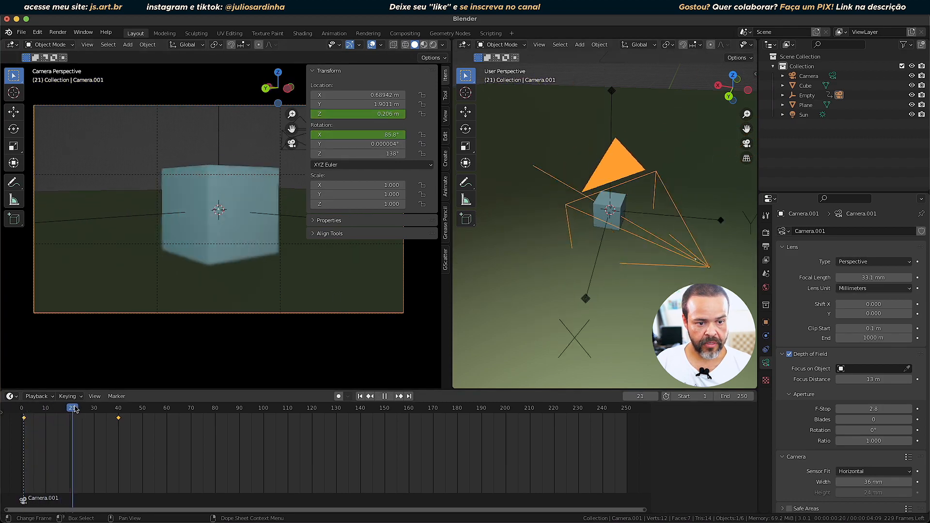
key("space")
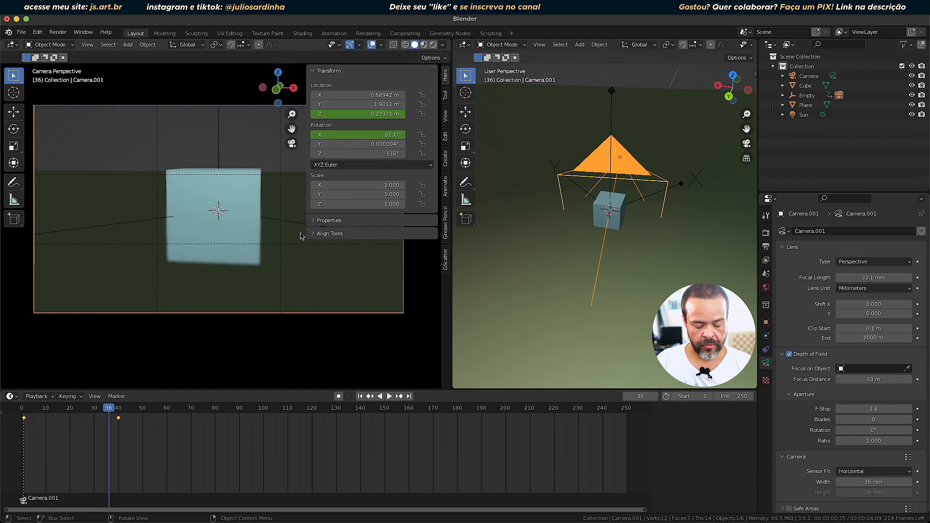
key("n")
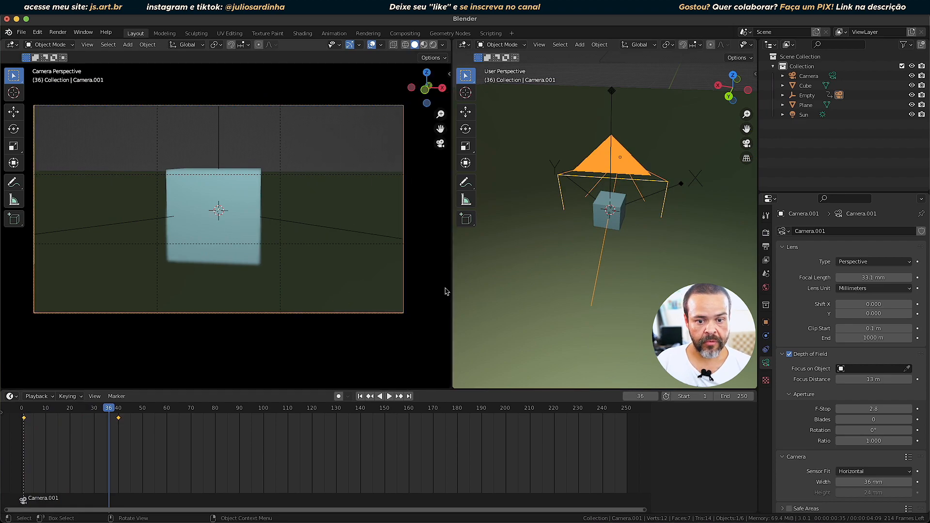
left_click_drag(451, 285, 529, 284)
left_click_drag(110, 410, 27, 438)
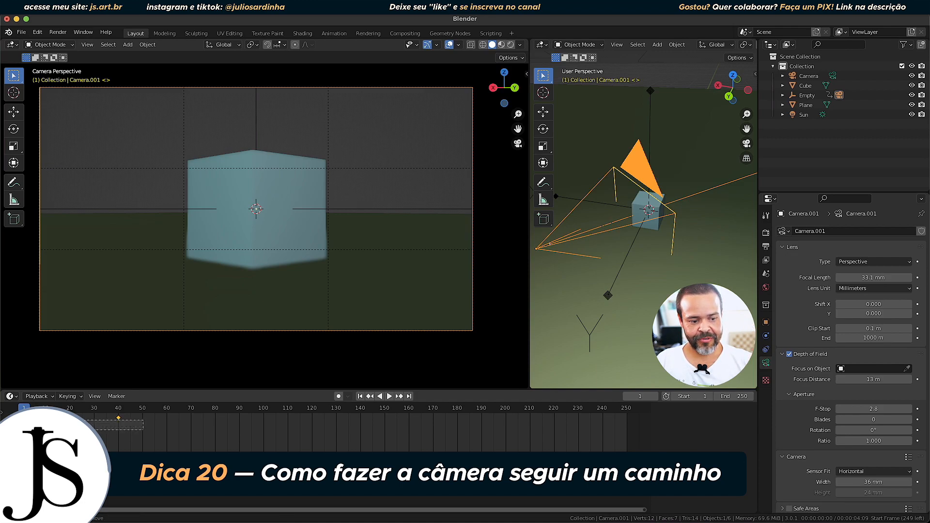
Delete Camera.001's keyframes, and remove the Empty and Camera.001 from the scene.
left_click_drag(143, 430, 17, 414)
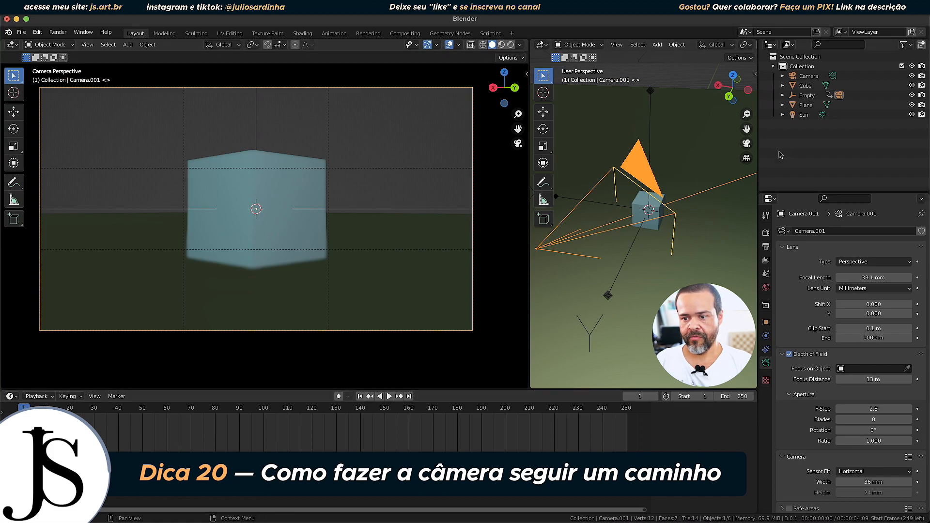
left_click(806, 97)
key("x")
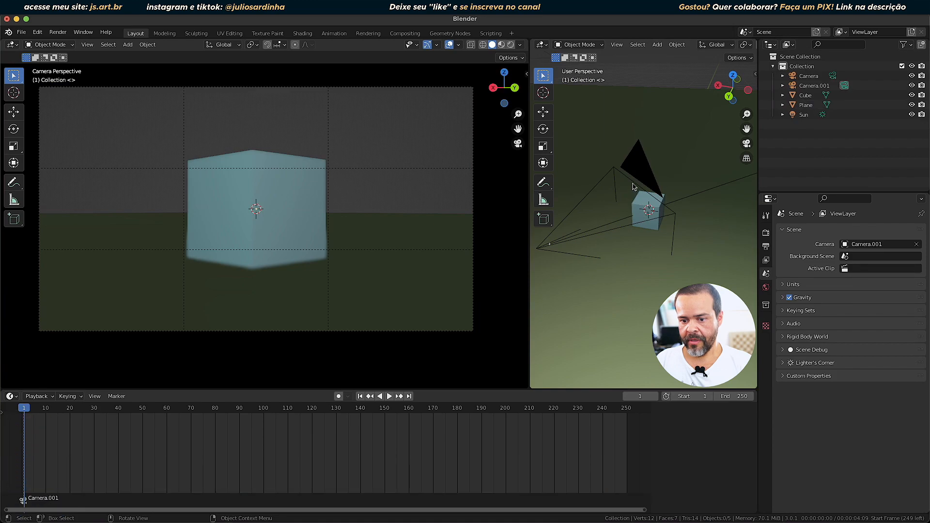
left_click(633, 186)
key("Delete")
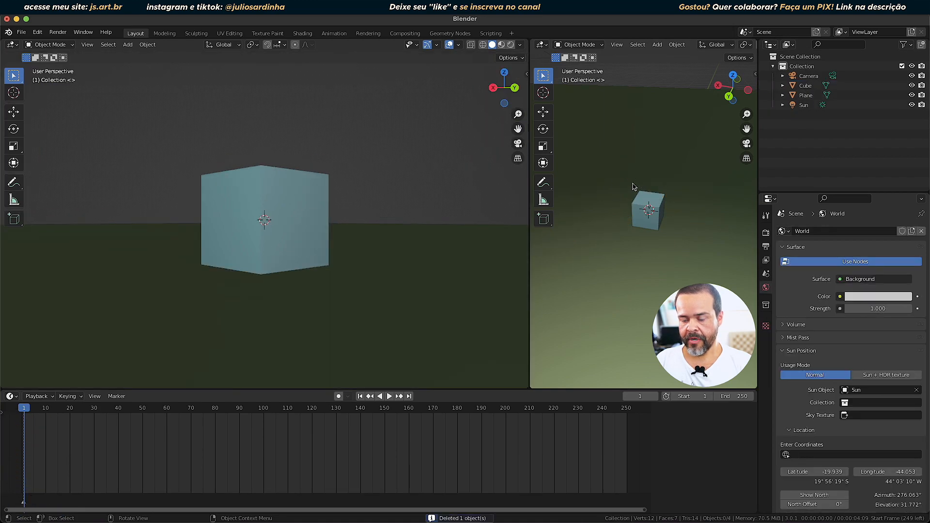
Make the remaining Camera the active scene camera and add a Bezier curve.
left_click(833, 77)
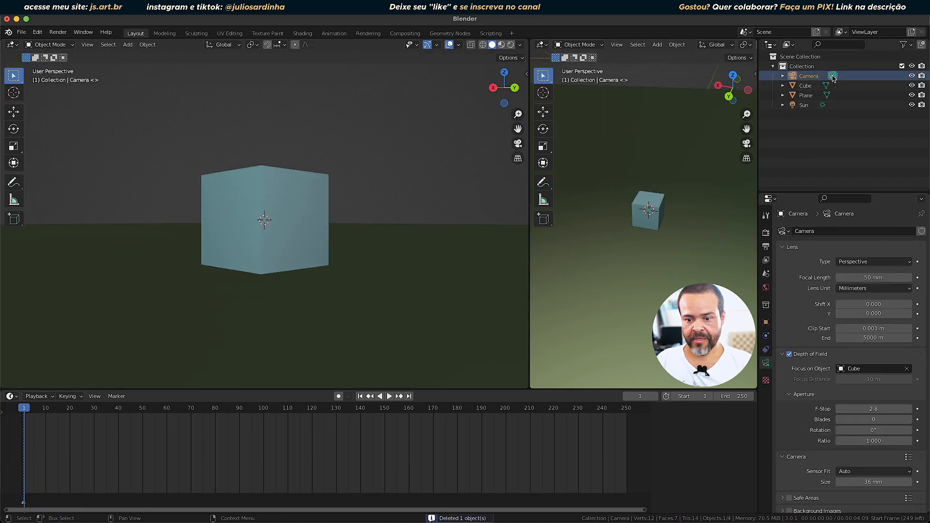
middle_click_drag(368, 286, 340, 295)
scroll(348, 293, "down", 5)
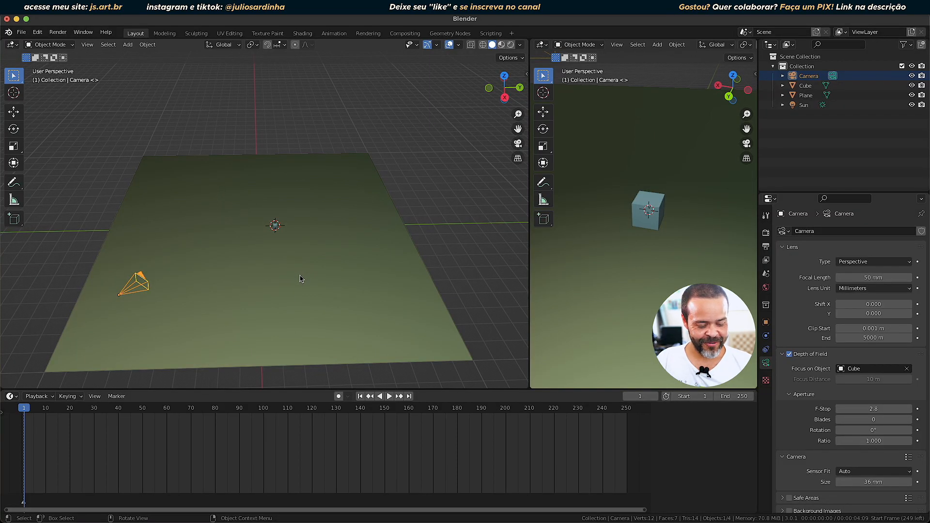
key("shift+a")
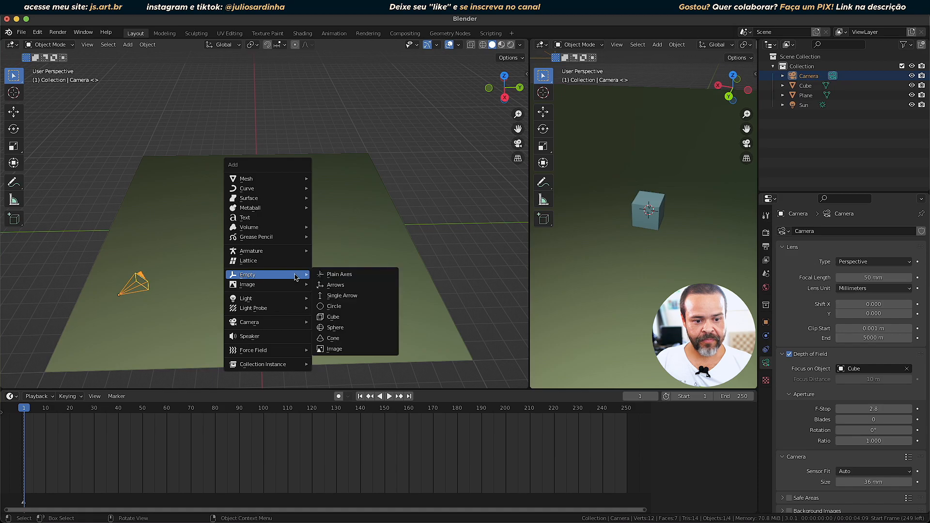
mouse_move(269, 190)
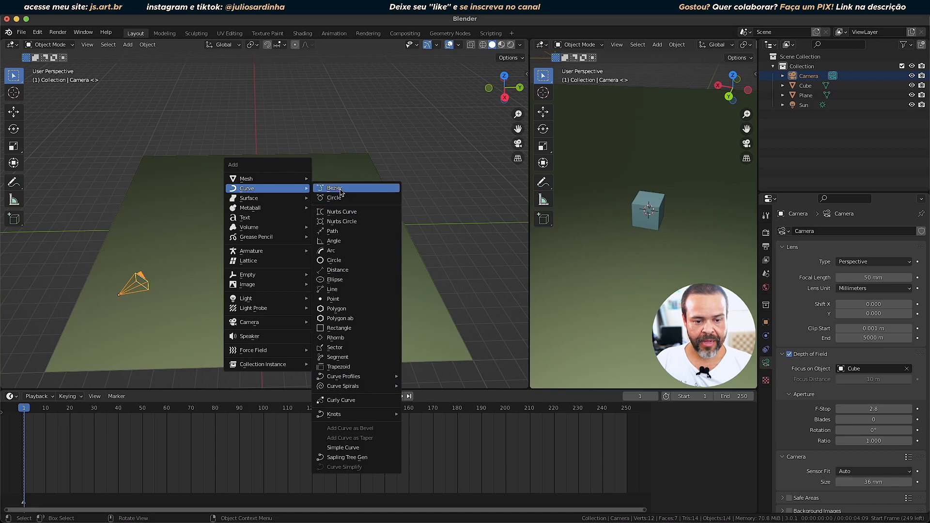
left_click(340, 192)
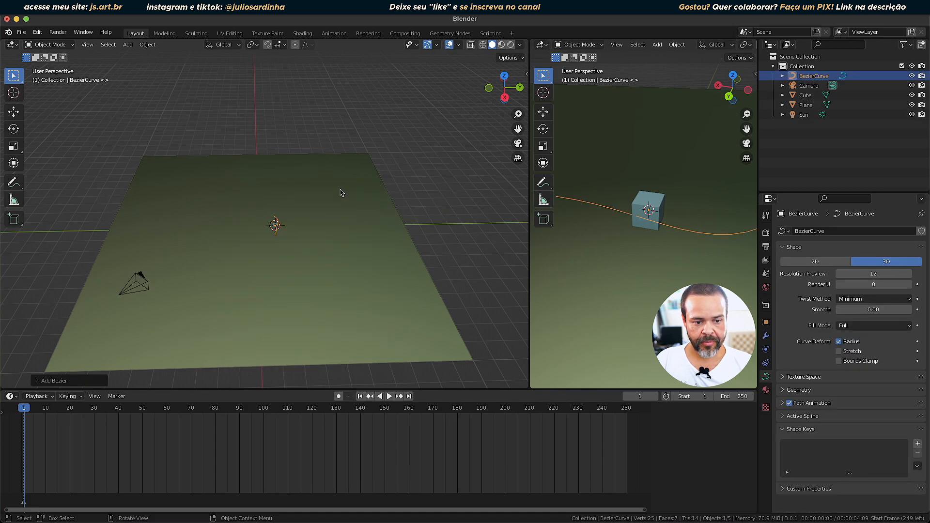
In Edit Mode from the top view, move one end point of the Bezier curve close to the camera and rotate its handle to bend the curve.
middle_click_drag(292, 297, 264, 304)
scroll(263, 304, "up", 5)
middle_click_drag(329, 271, 353, 236, "shift")
scroll(325, 283, "up", 3)
key("KP_7")
scroll(330, 200, "up", 2)
scroll(352, 235, "up", 2)
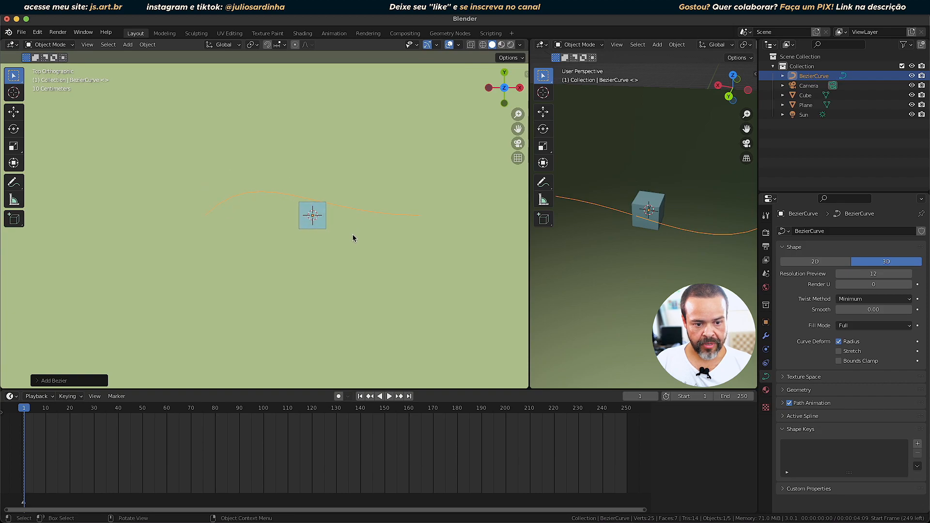
key("Tab")
scroll(266, 221, "down", 5)
scroll(266, 220, "down", 5)
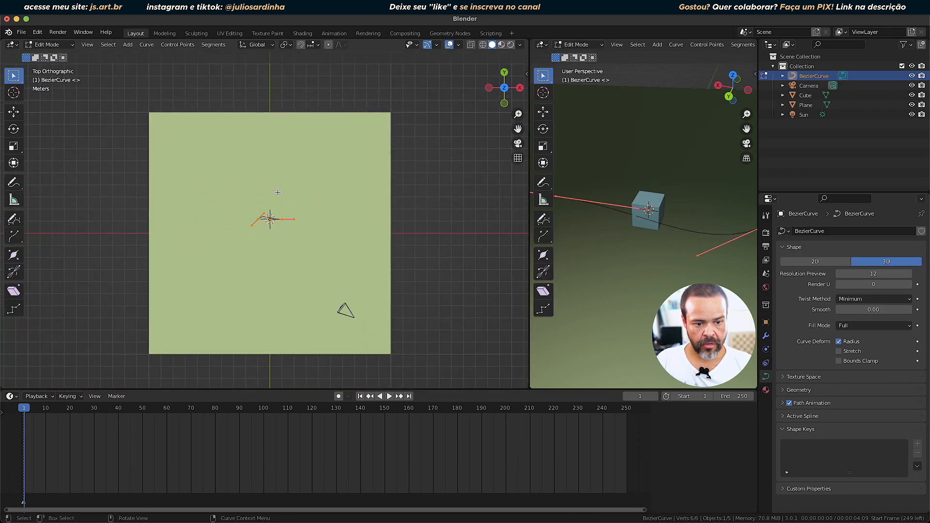
left_click_drag(267, 195, 312, 254)
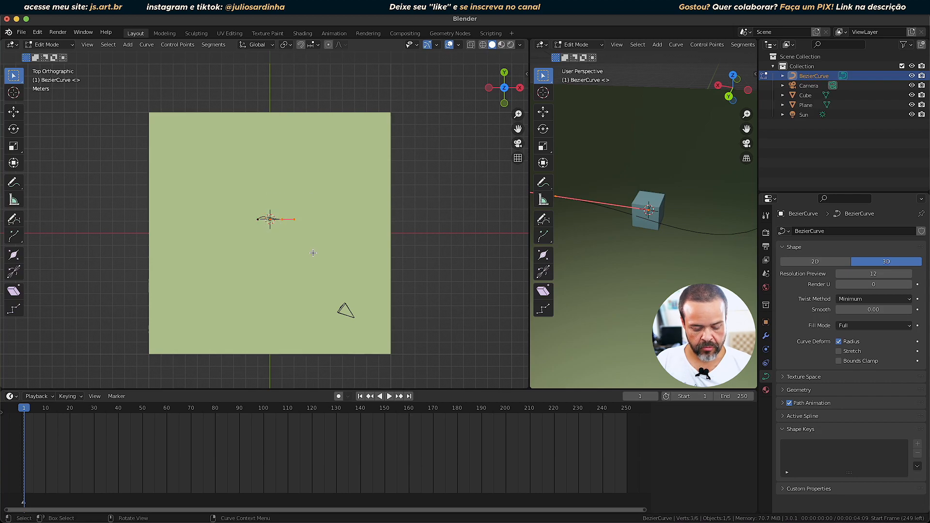
key("g")
left_click(365, 319)
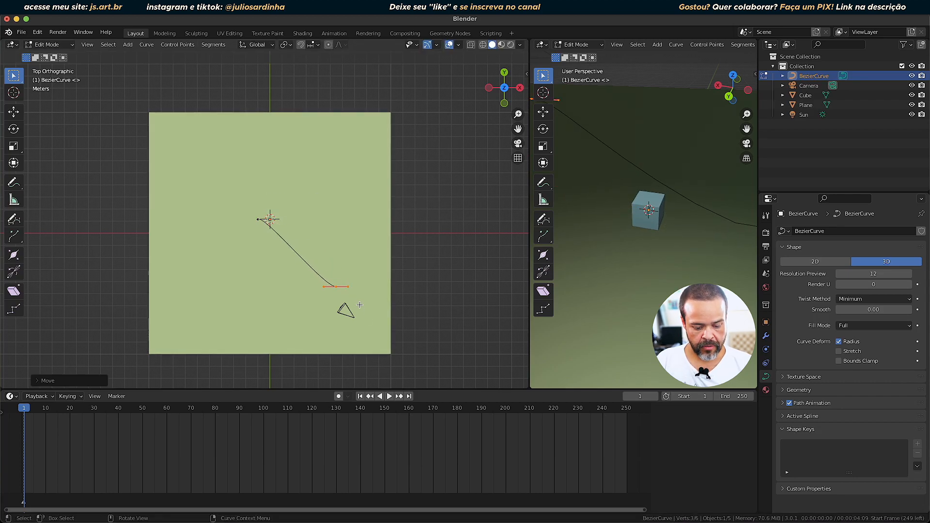
key("r")
left_click(310, 307)
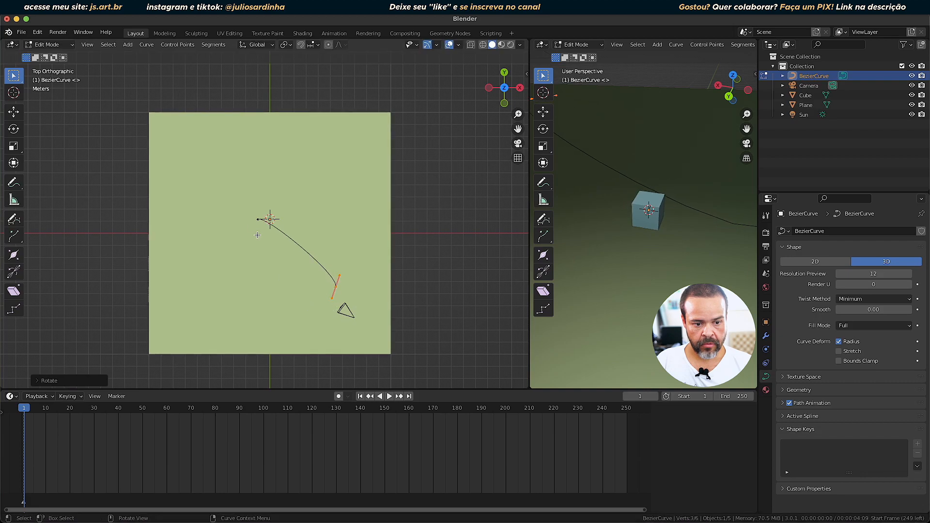
Move the curve's other end point to the far side of the cube, rotating and lengthening its handles so the curve arcs around the cube.
left_click(258, 219)
key("r")
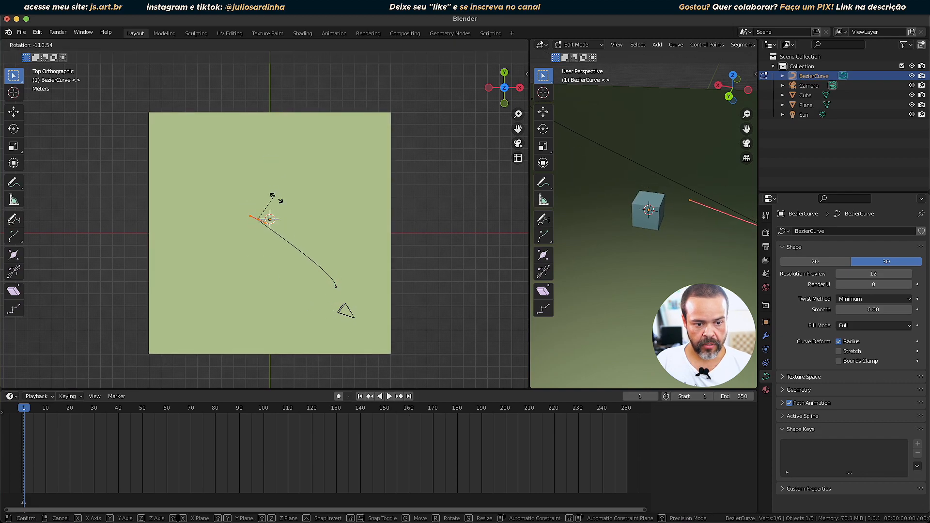
left_click(208, 260)
key("g")
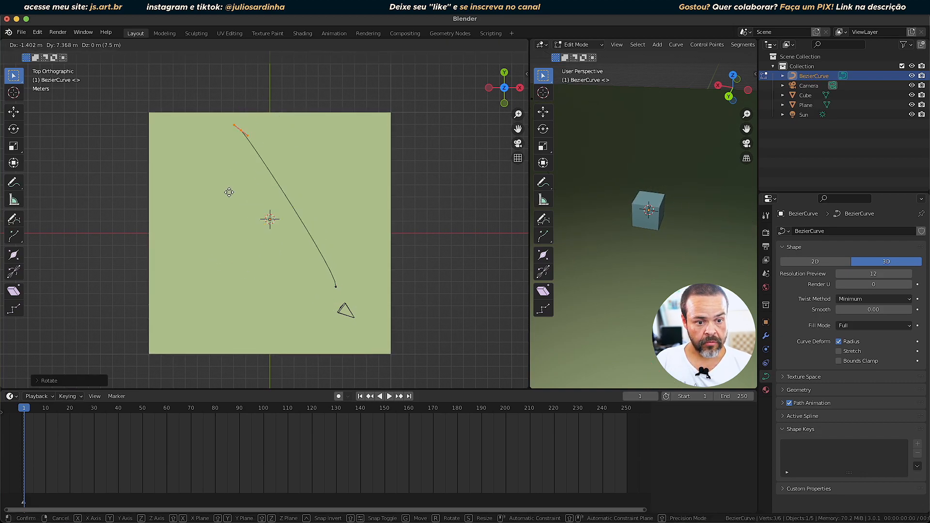
left_click(229, 212)
key("r")
left_click(270, 227)
key("s")
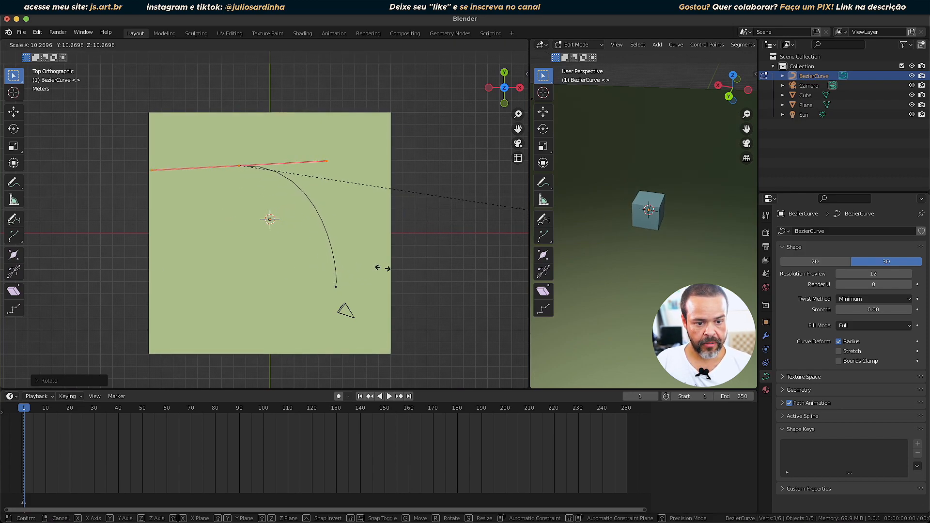
left_click(479, 258)
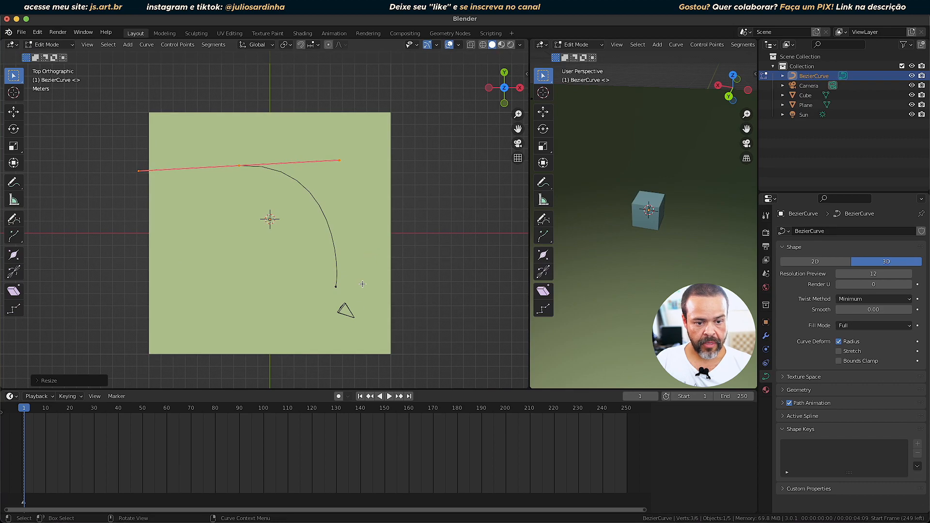
Move the curve's far end point slightly outward and adjust the position of the end point near the camera.
key("g")
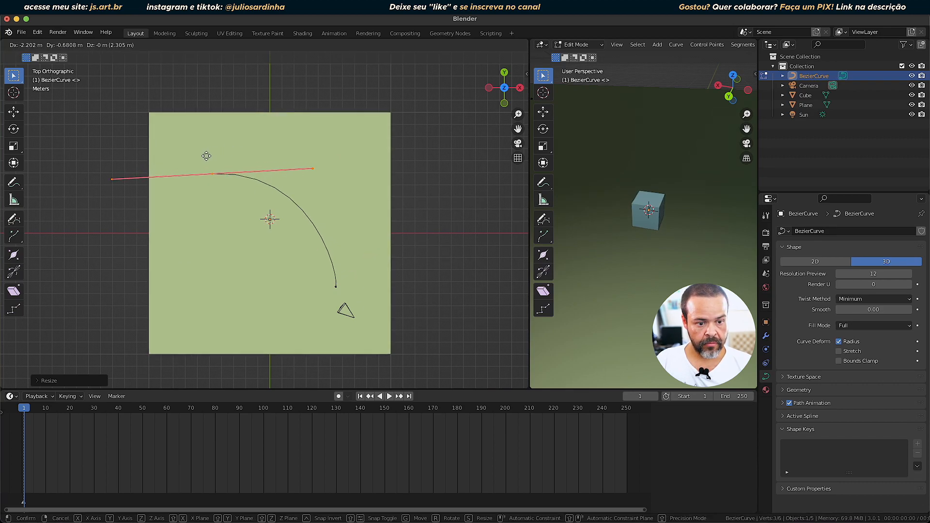
left_click(202, 163)
left_click_drag(371, 266, 313, 301)
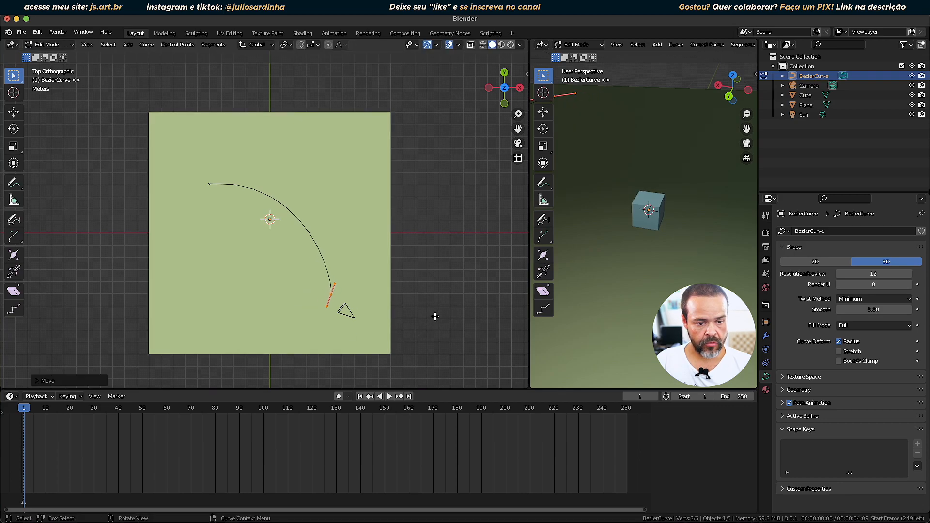
Rotate the near-camera end point about the Z axis, raise it along Z above the plane, and return to Object Mode.
mouse_move(393, 312)
middle_mouse_down()
mouse_move(363, 261)
mouse_move(291, 242)
mouse_move(276, 256)
mouse_move(251, 237)
mouse_move(240, 246)
middle_mouse_up()
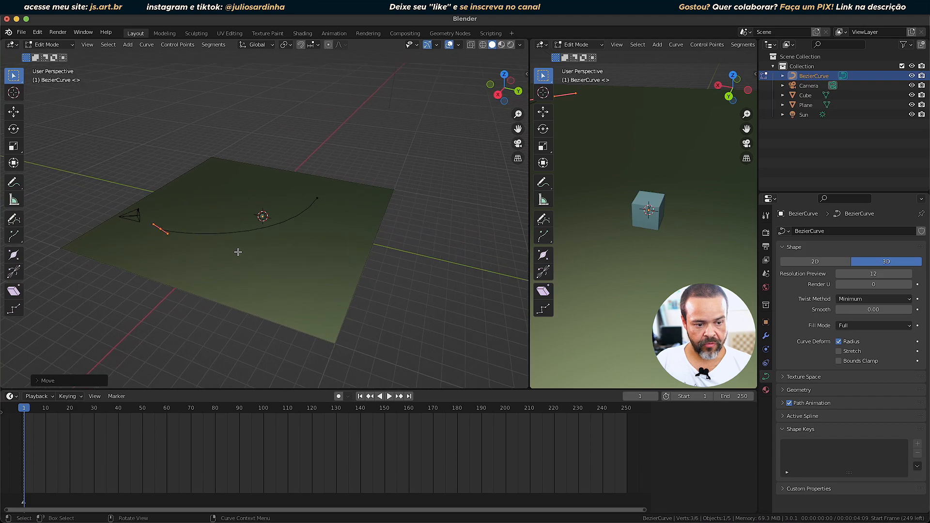
key("r")
key("z")
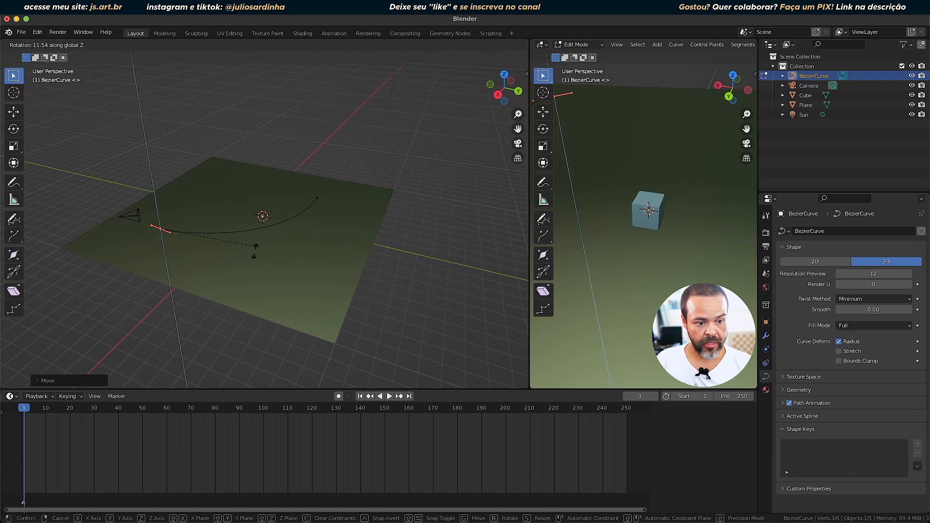
left_click(225, 265)
key("g")
key("z")
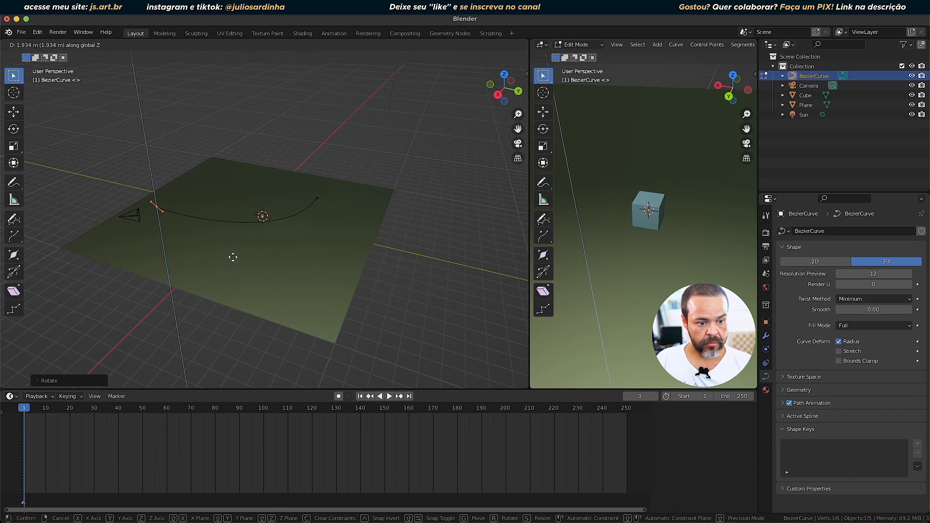
left_click(232, 247)
middle_click_drag(231, 247, 334, 259)
scroll(331, 258, "up", 3)
middle_click_drag(287, 229, 314, 247)
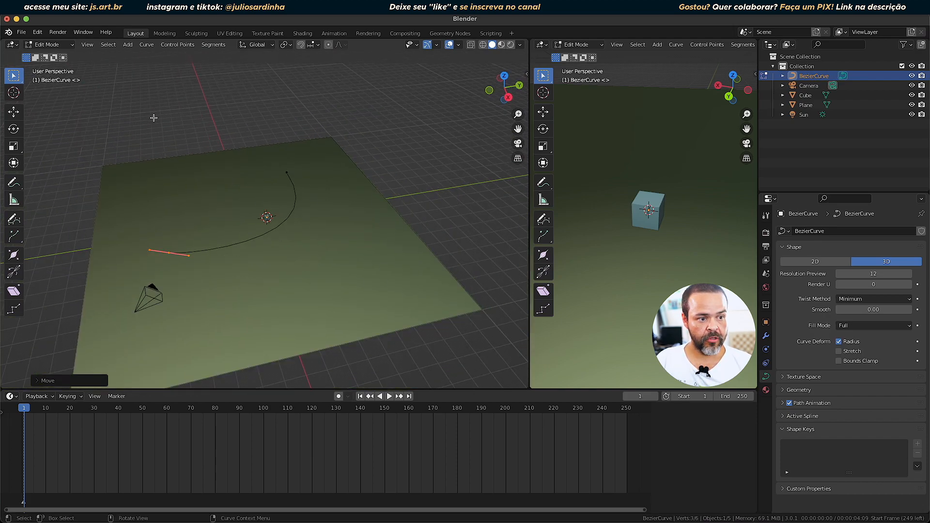
key("Tab")
Add a Follow Path constraint to the Camera with BezierCurve as its target.
middle_click_drag(307, 223, 197, 264)
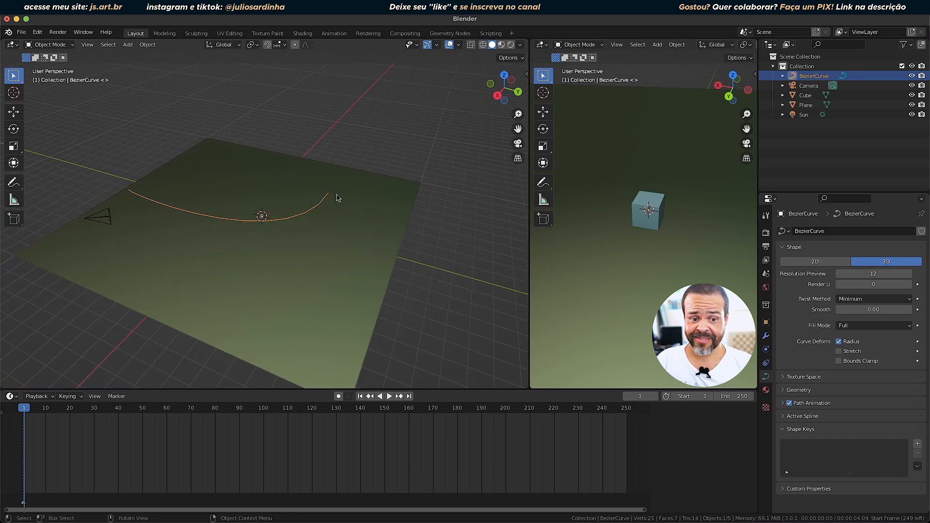
middle_click_drag(167, 257, 193, 261)
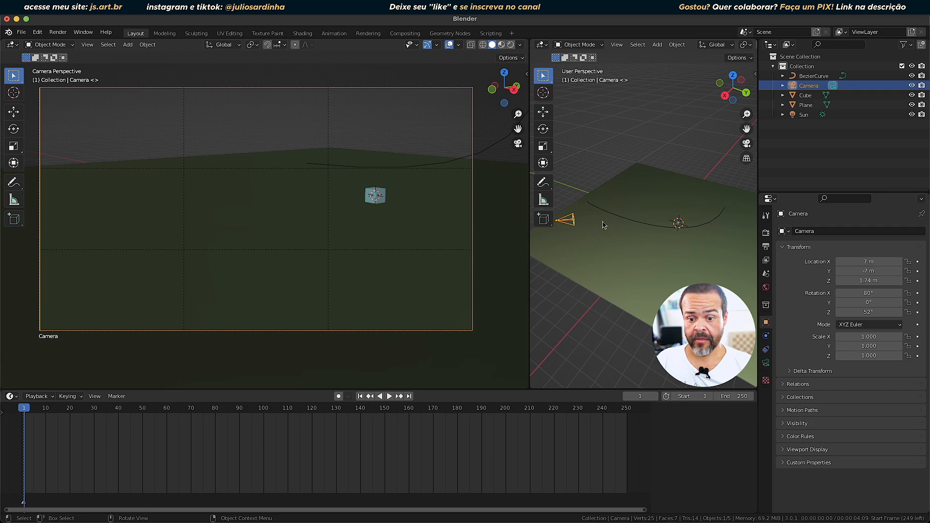
middle_click_drag(563, 227, 655, 249)
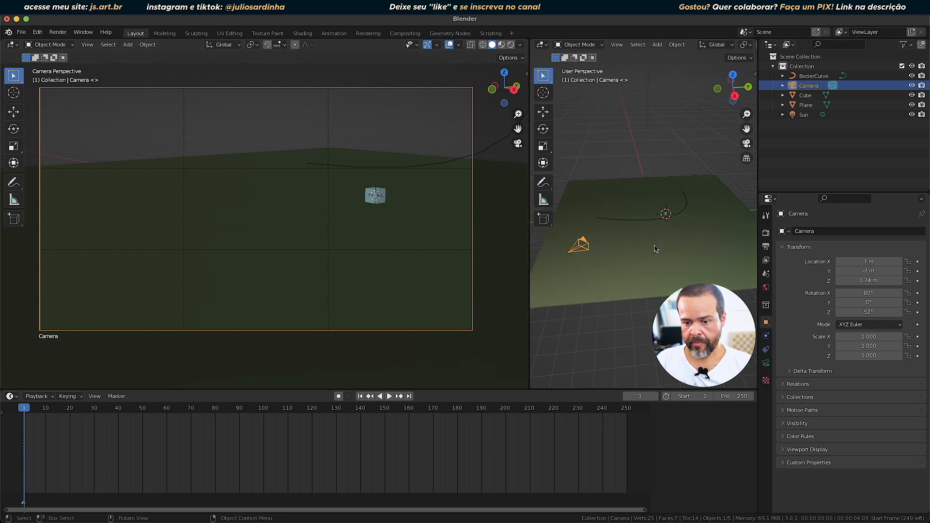
left_click(766, 350)
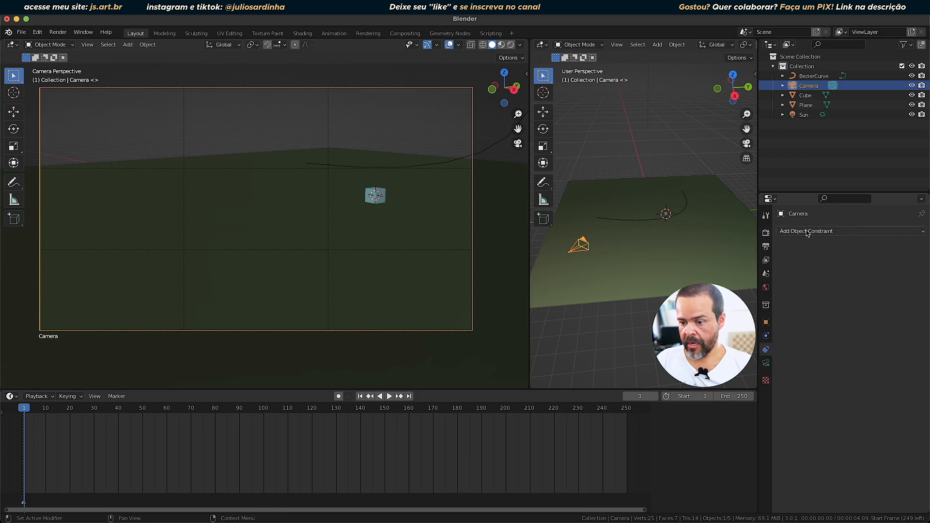
left_click(839, 231)
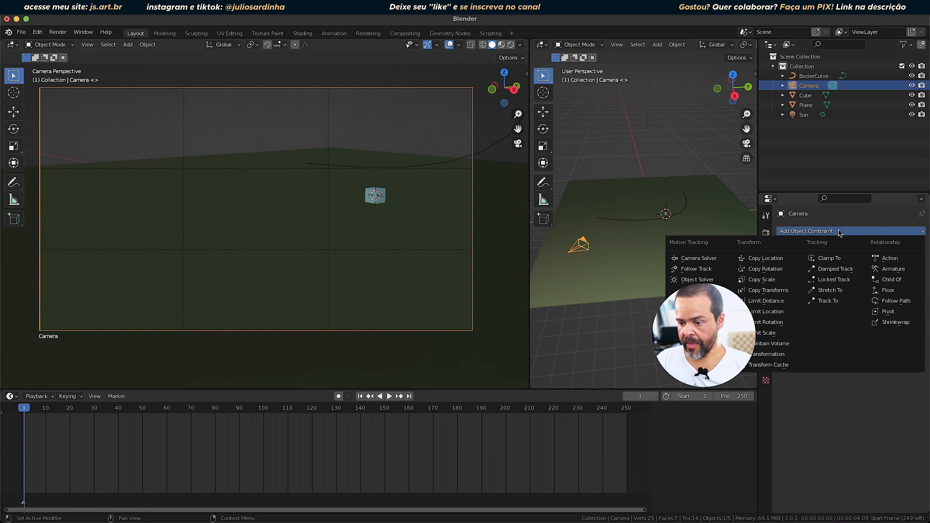
left_click(885, 301)
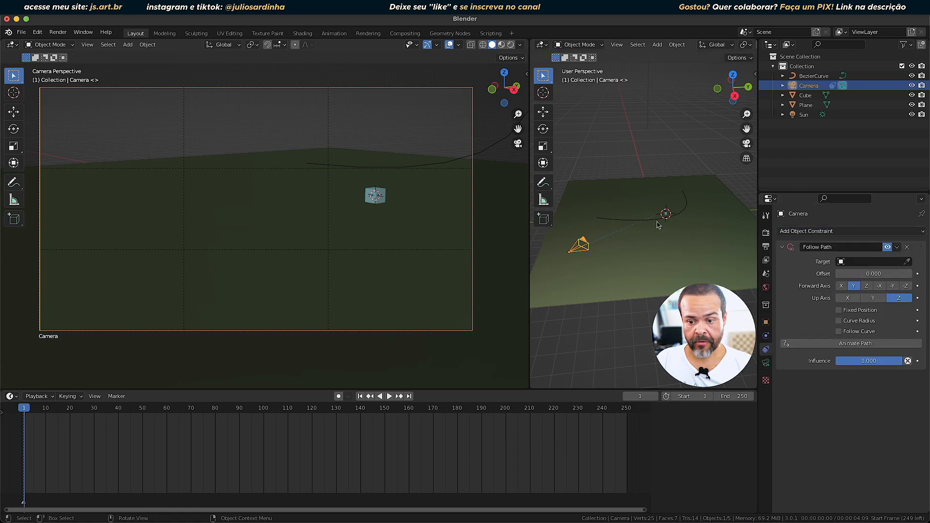
left_click(861, 264)
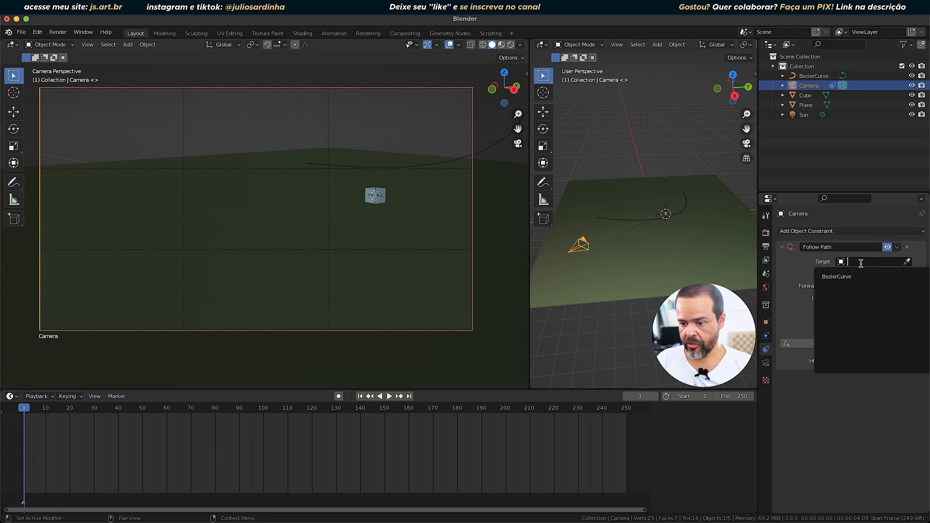
left_click(837, 276)
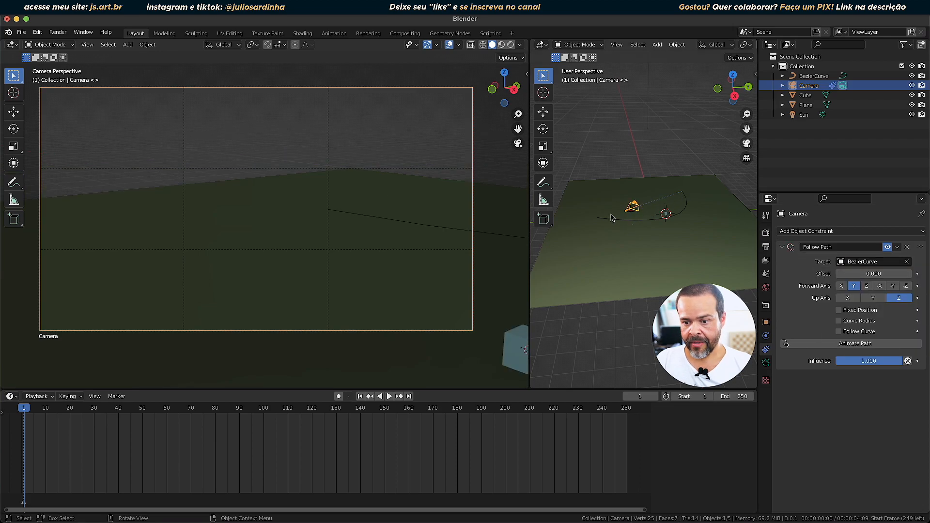
Go to frame 0 and animate the path in the Camera's Follow Path constraint.
scroll(688, 199, "up", 6)
middle_click_drag(687, 198, 680, 226, "shift")
scroll(680, 227, "up", 1)
scroll(680, 227, "down", 3)
key("Left")
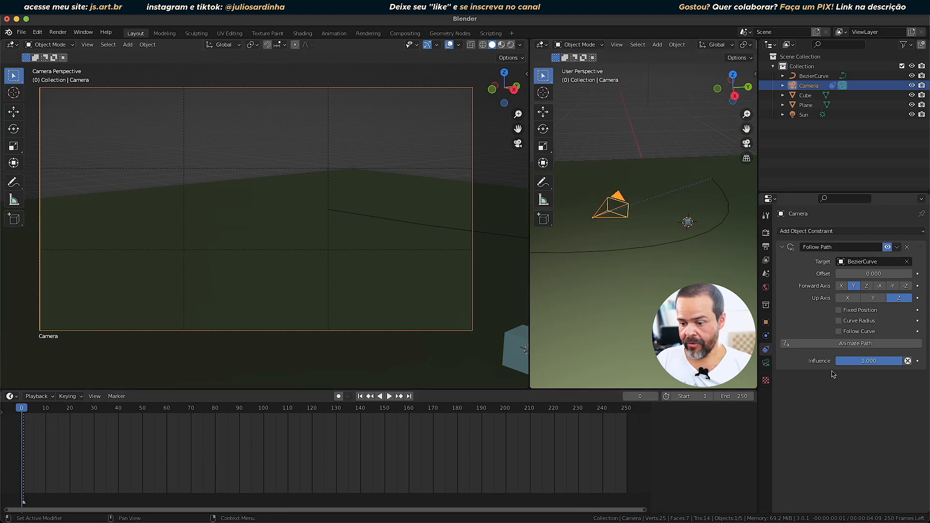
left_click(850, 344)
Play and scrub through the timeline to examine how the camera moves relative to the curve, stopping at frame 53.
key("space")
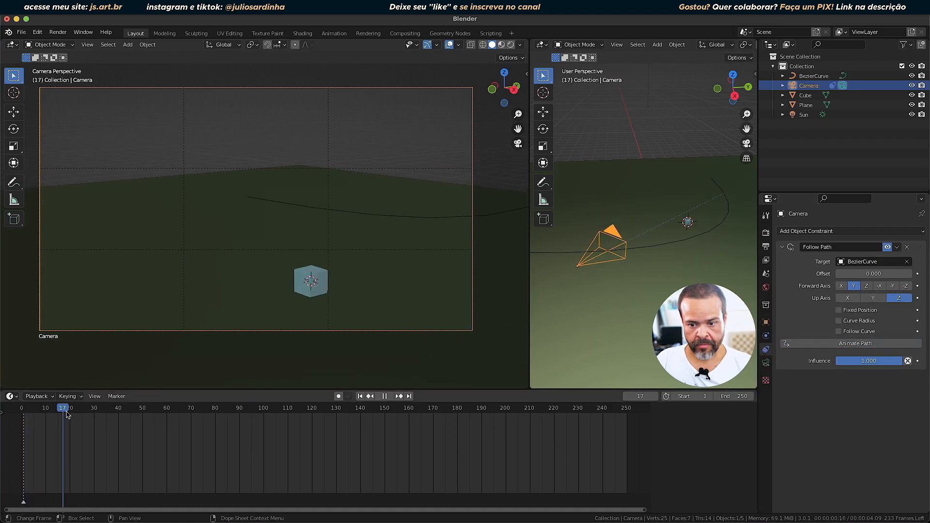
left_click_drag(85, 418, 326, 430)
scroll(642, 297, "down", 8)
middle_click_drag(639, 296, 622, 297)
left_click_drag(327, 410, 162, 436)
key("space")
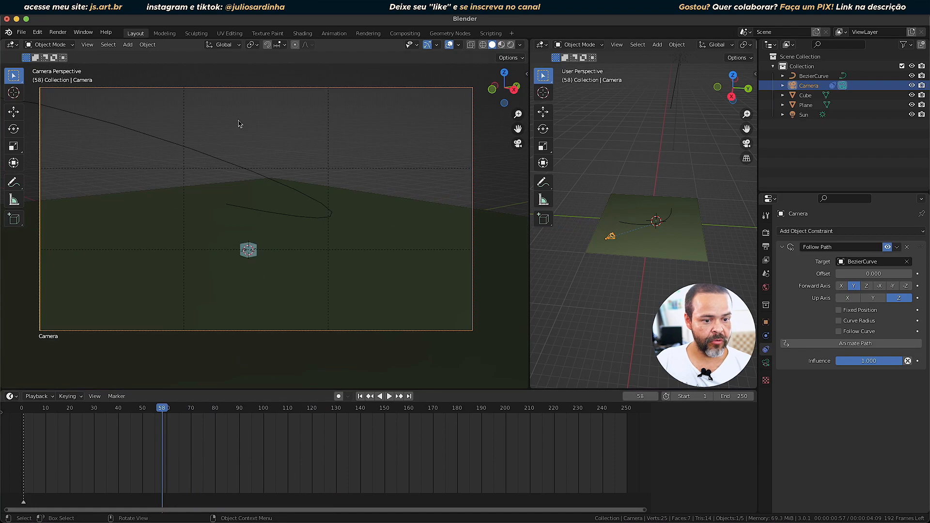
mouse_move(156, 408)
left_mouse_down()
mouse_move(61, 412)
mouse_move(150, 414)
left_mouse_up()
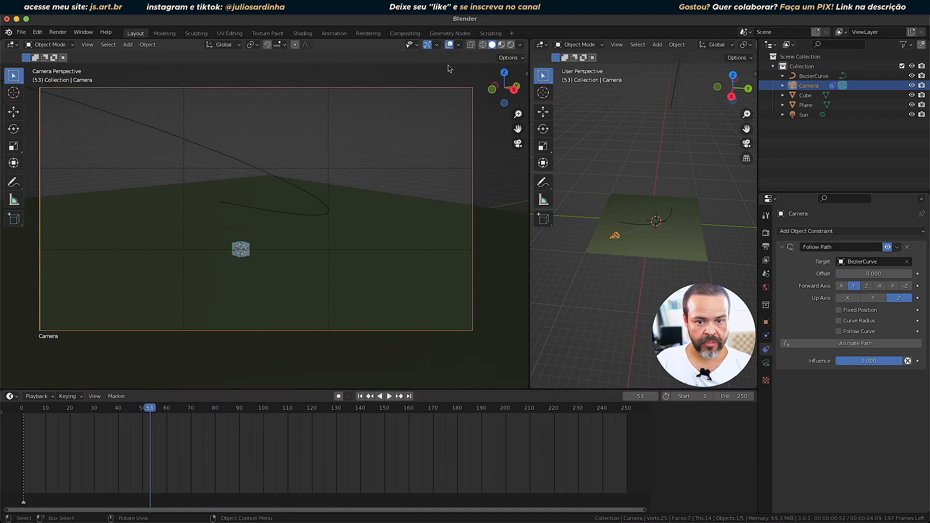
Hide the overlays in the camera viewport and scrub the animation to frame 89 to check the camera's movement.
left_click(449, 45)
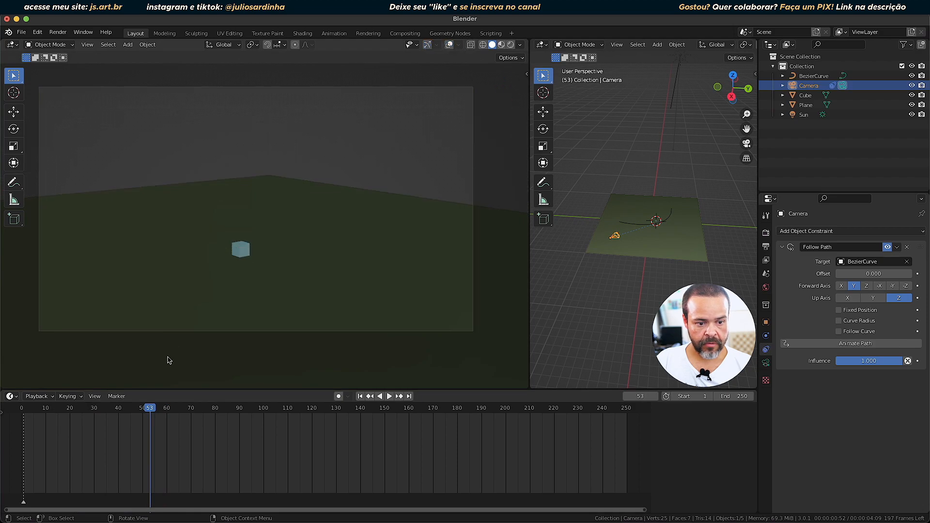
left_click_drag(148, 412, 237, 413)
scroll(666, 292, "up", 3)
middle_click_drag(666, 293, 651, 312)
scroll(647, 318, "down", 3)
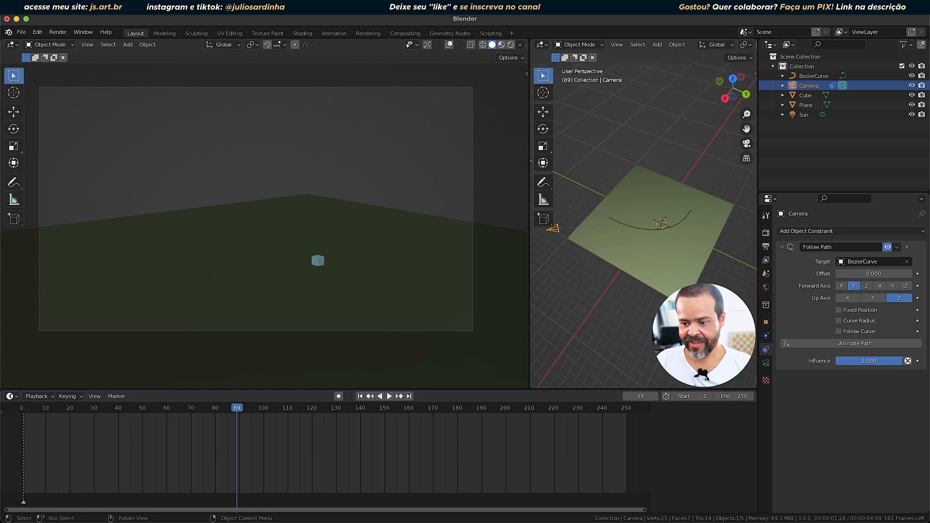
Enable Follow Curve and Curve Radius on the Follow Path constraint and scrub the animation to frame 51.
left_click(838, 332)
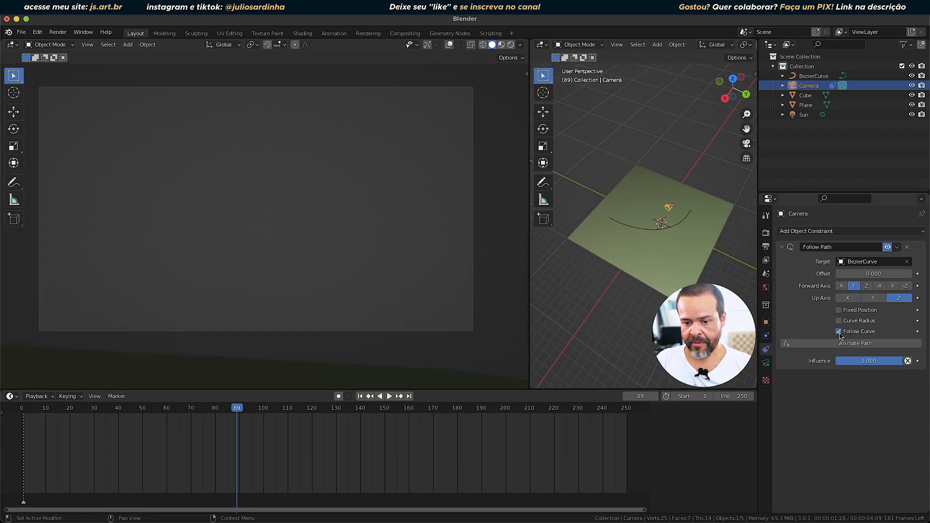
left_click_drag(237, 410, 21, 410)
left_click_drag(636, 410, 145, 427)
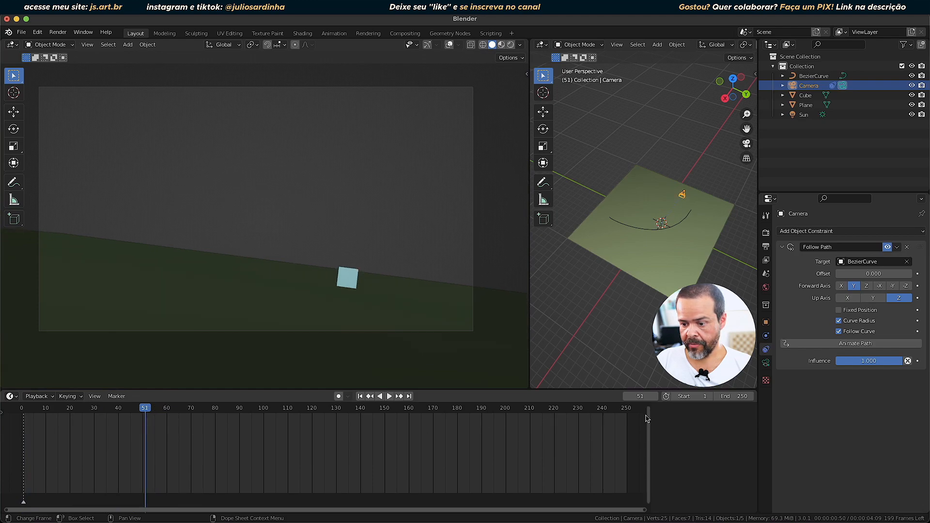
Reduce the Follow Path constraint's influence to 0.686 and preview the camera movement through the timeline.
left_click_drag(869, 361, 849, 361)
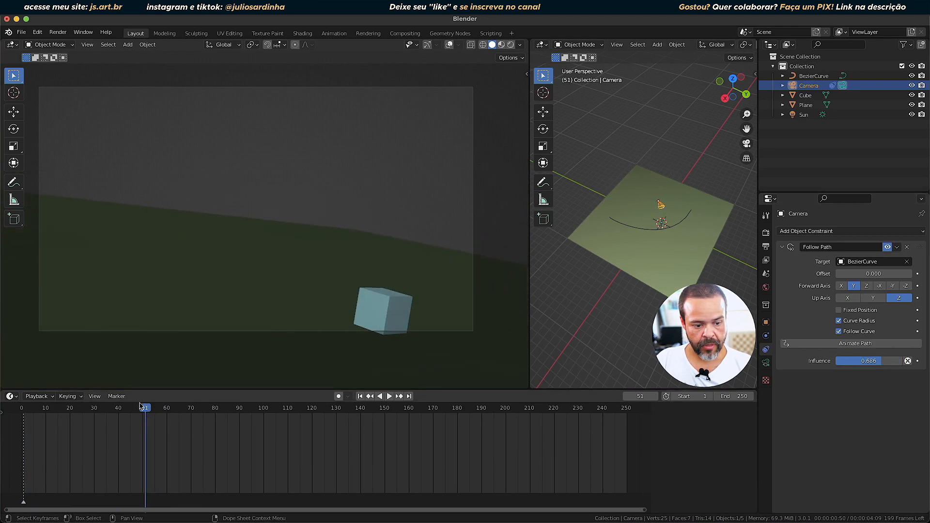
left_click_drag(142, 407, 125, 432)
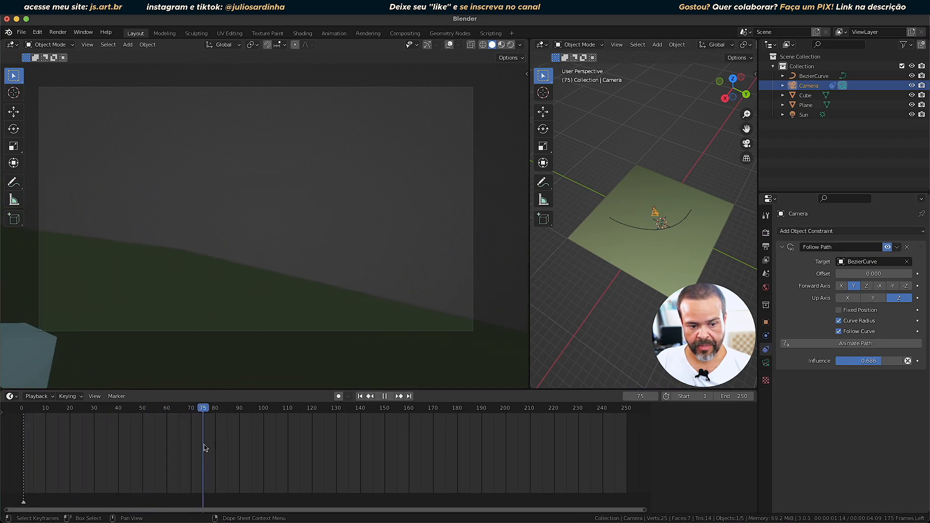
left_click_drag(262, 458, 106, 445)
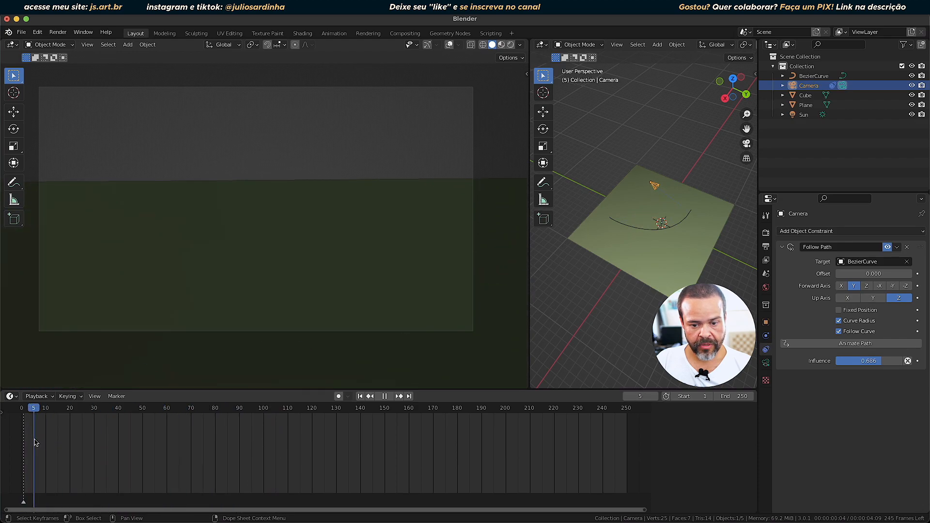